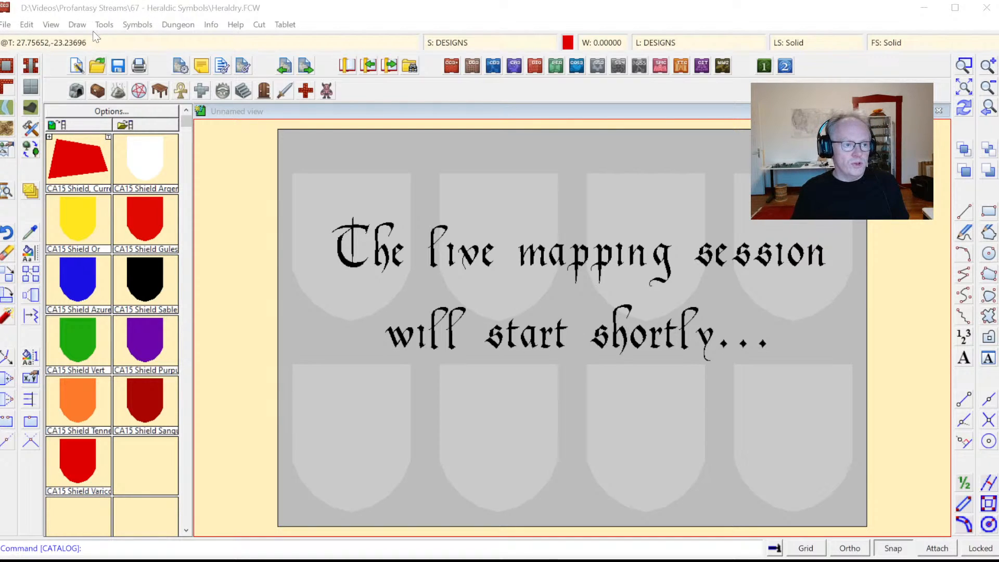
Create a new drawing from the predefined CA15 8 Shields template of map type Other, discarding changes to the current one
click(77, 67)
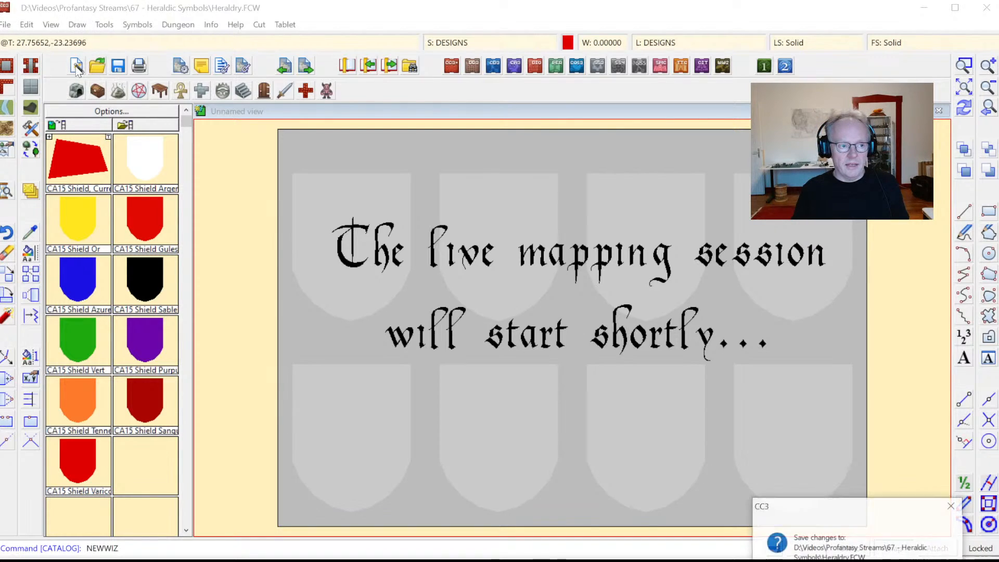
key(n)
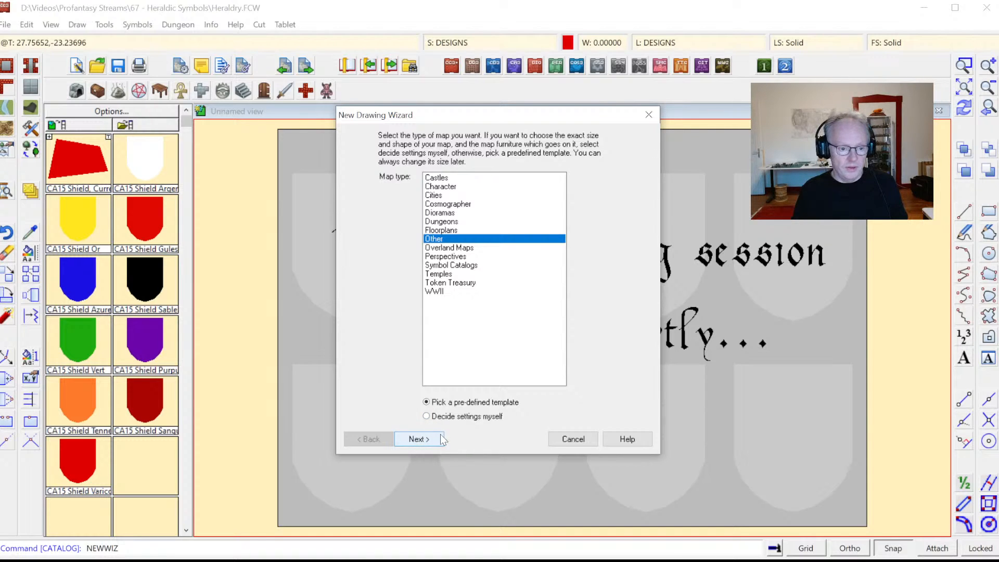
click(420, 443)
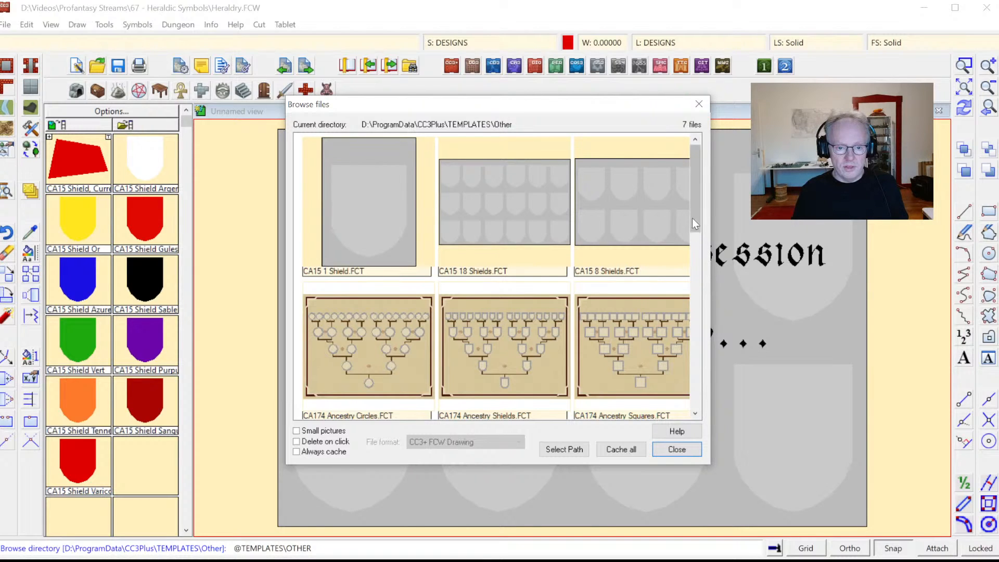
drag(696, 196, 697, 203)
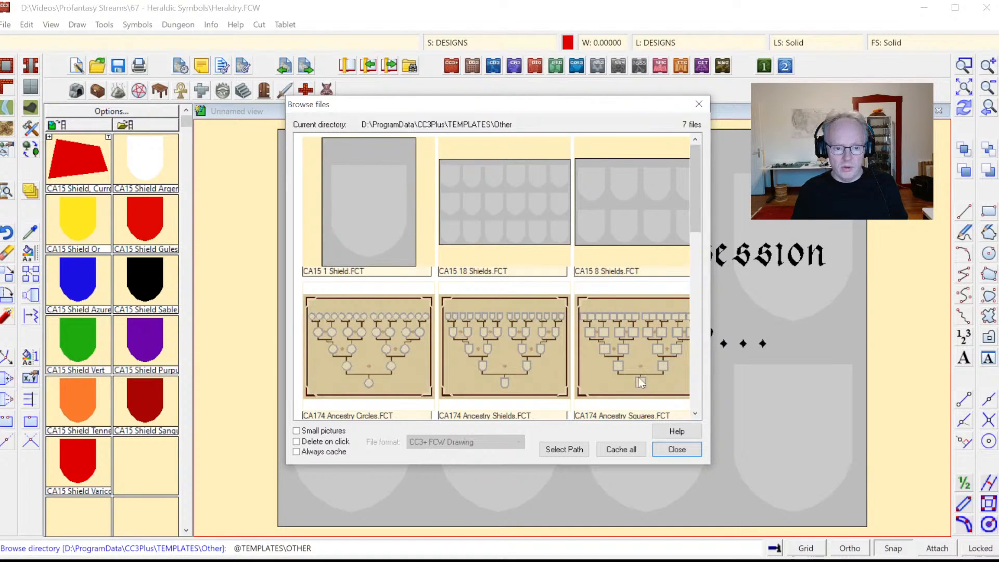
mouse_move(697, 200)
mouse_down()
mouse_move(702, 339)
mouse_move(698, 204)
mouse_up()
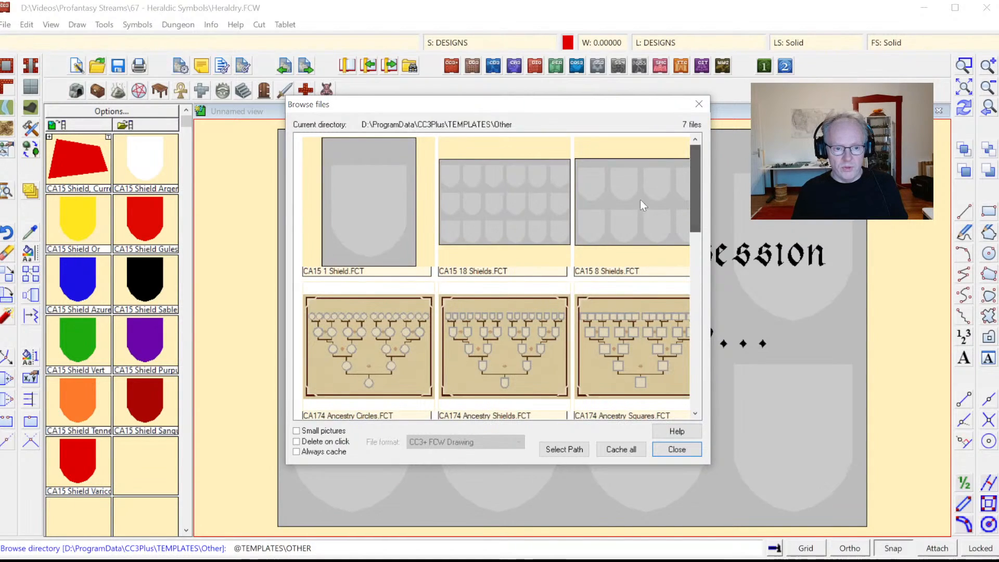
click(610, 203)
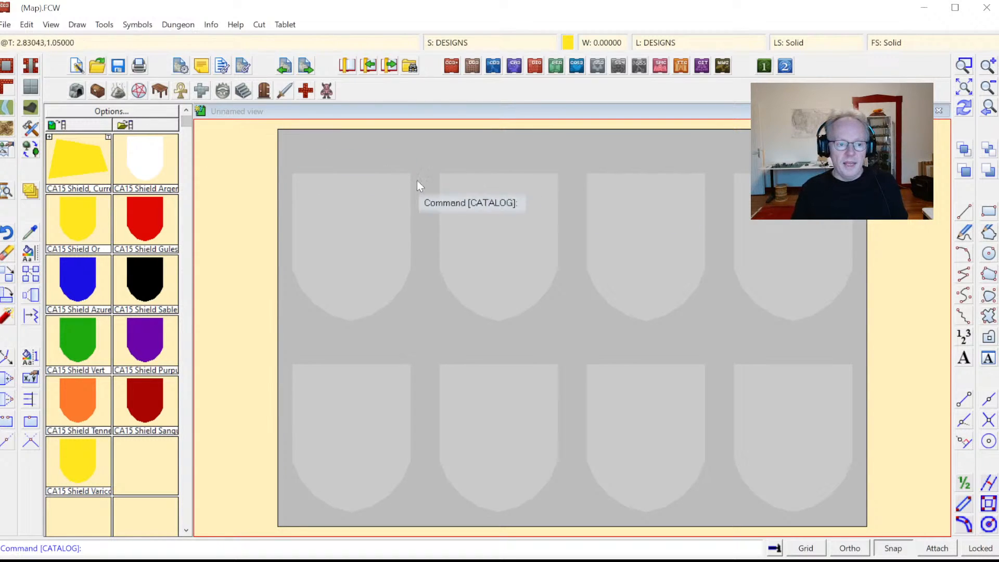
click(6, 24)
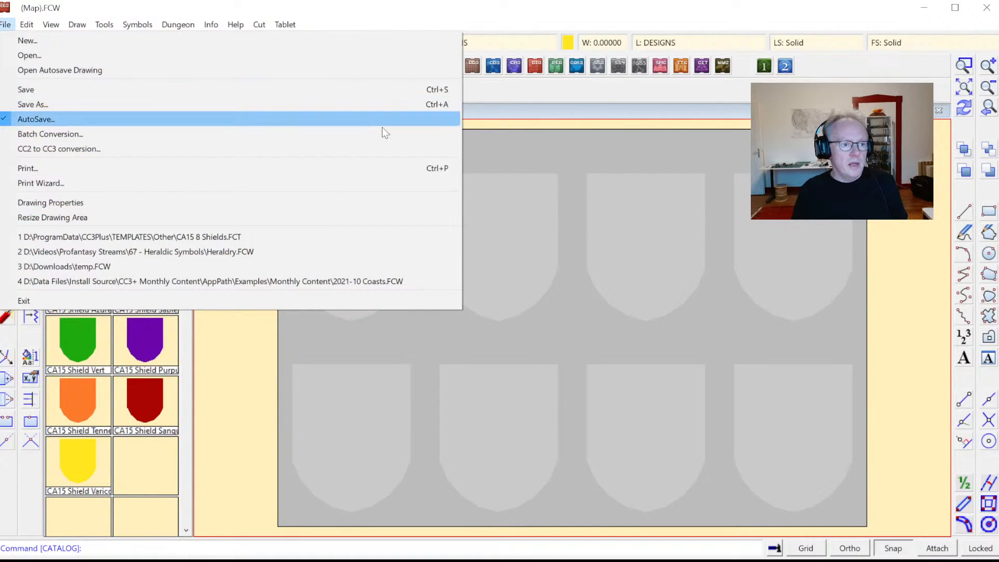
click(152, 5)
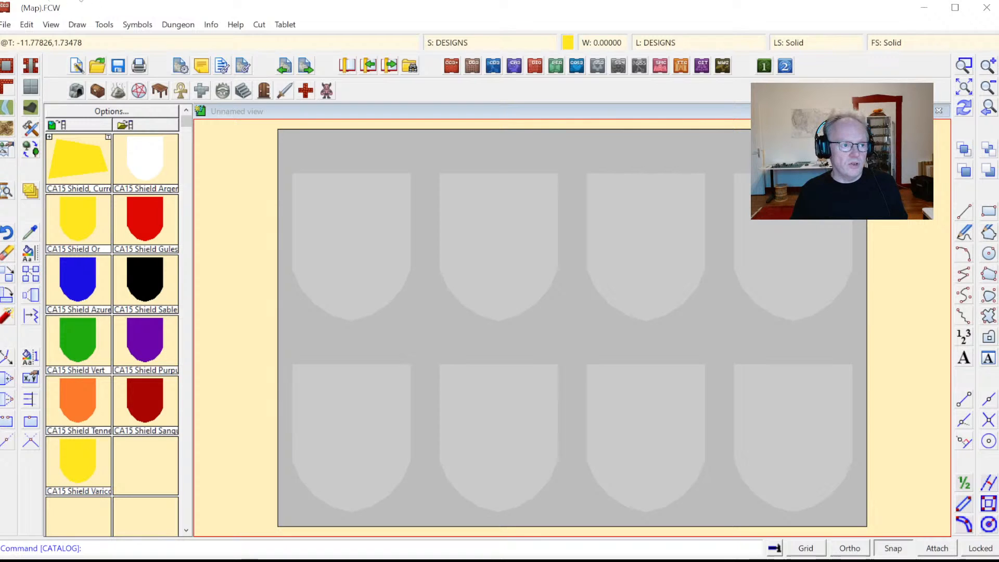
click(5, 24)
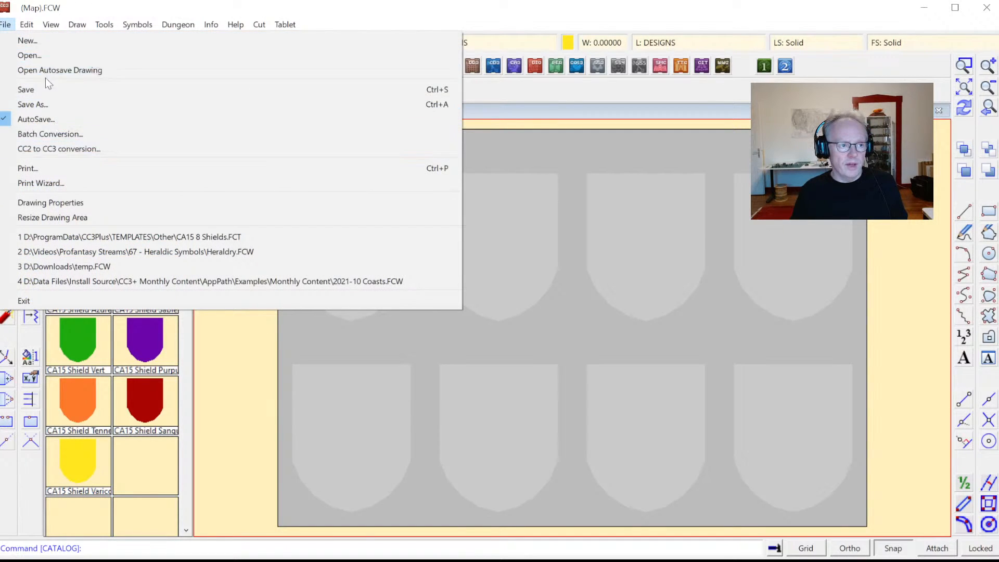
click(50, 12)
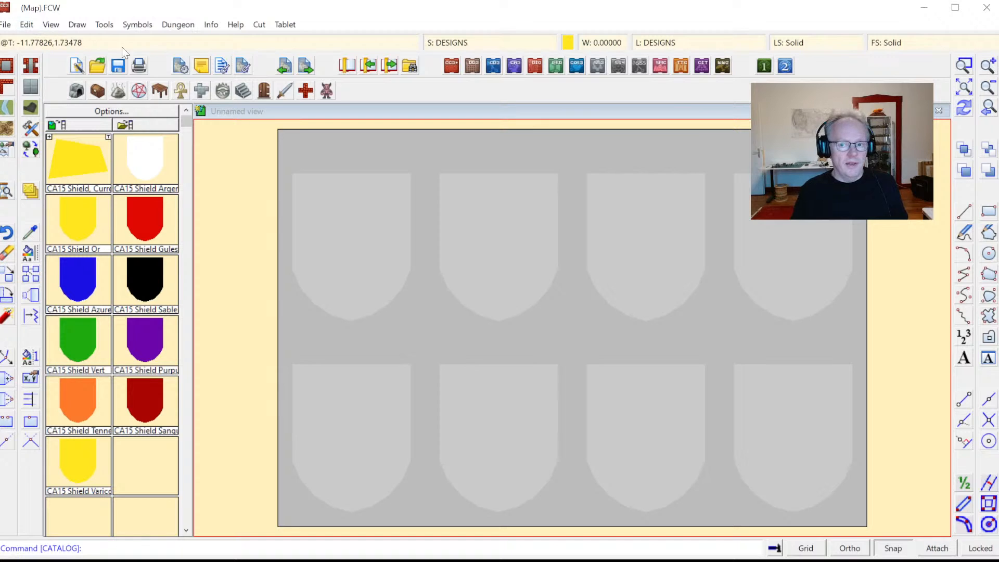
Save the new drawing as Heraldry.FCW in the 67 - Heraldic Symbols folder, replacing the existing file
click(3, 22)
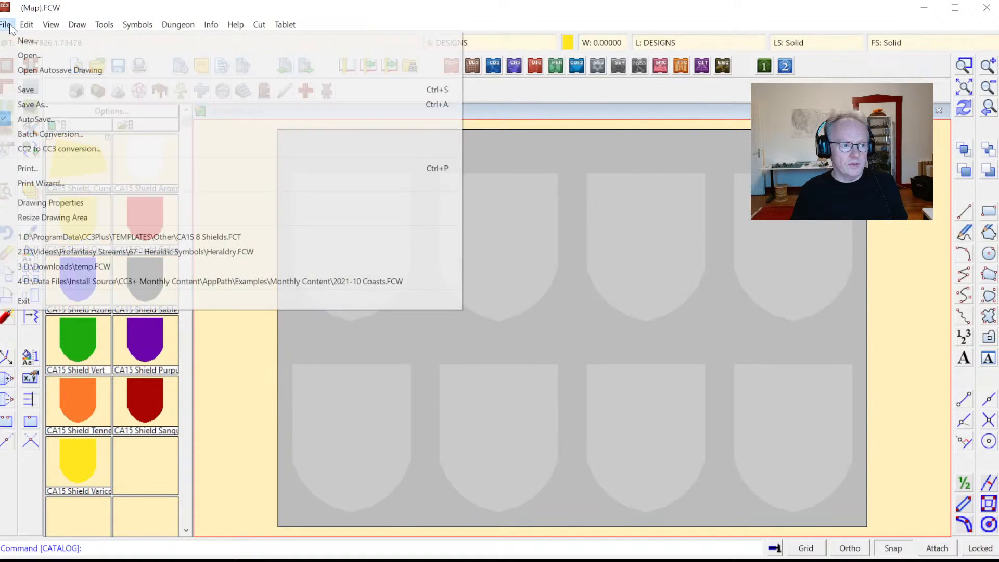
click(39, 106)
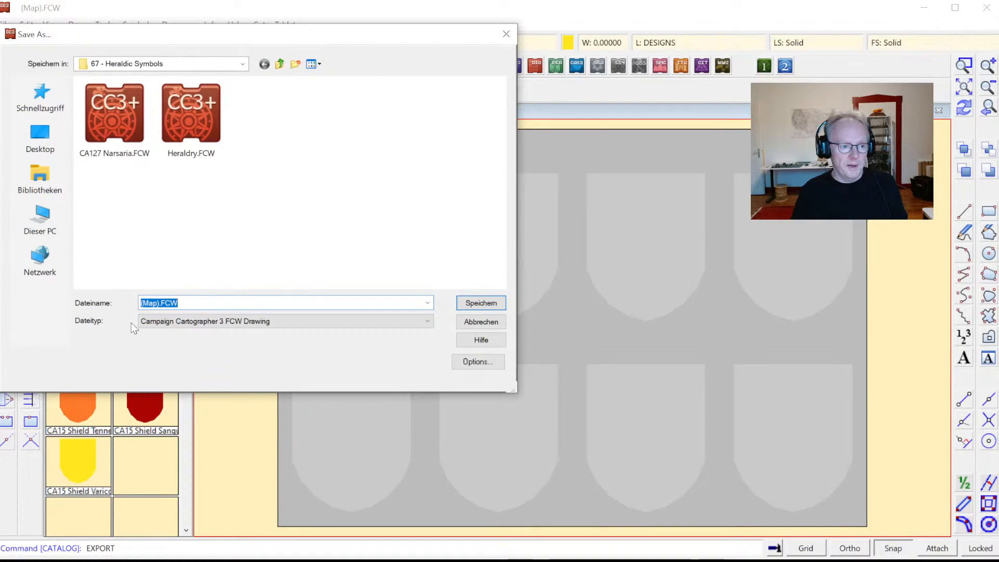
double_click(195, 141)
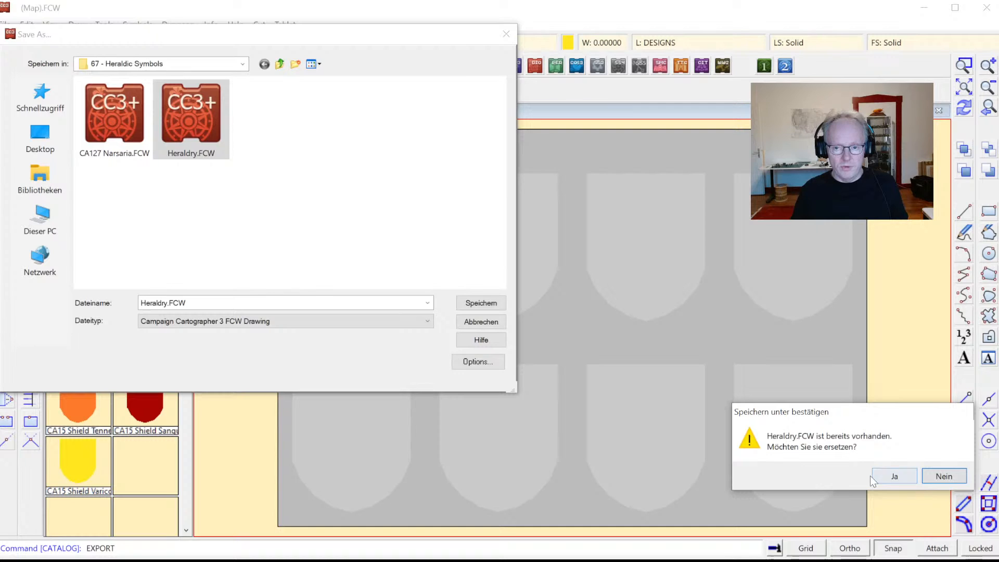
click(889, 475)
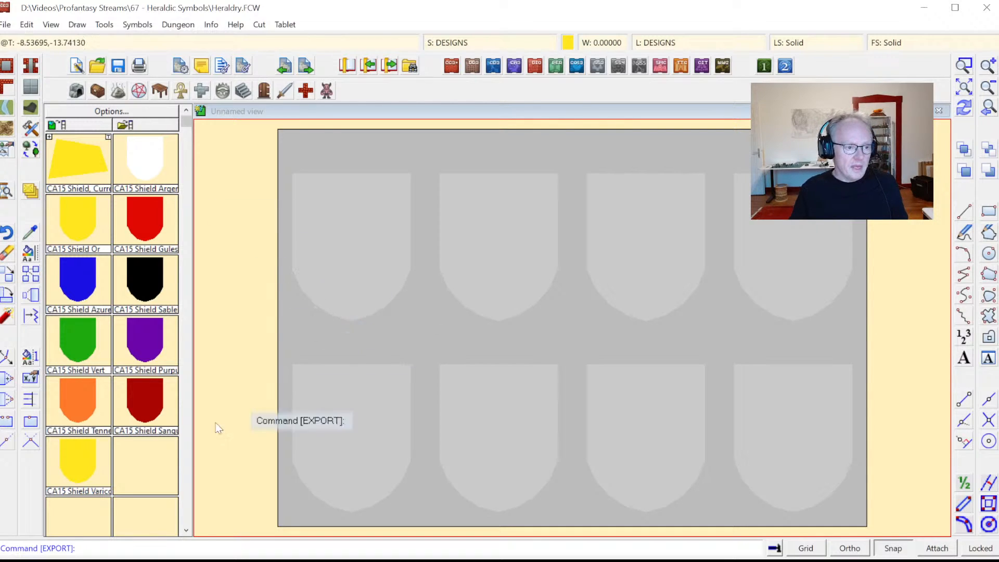
Place the white CA15 Shield Argent symbol on the first shield outline of the upper row
click(145, 160)
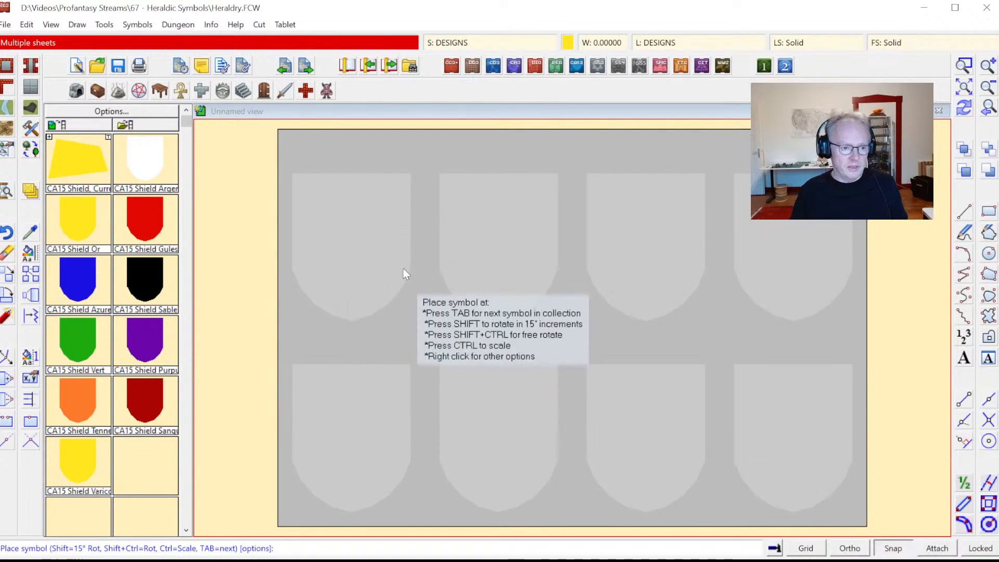
click(353, 248)
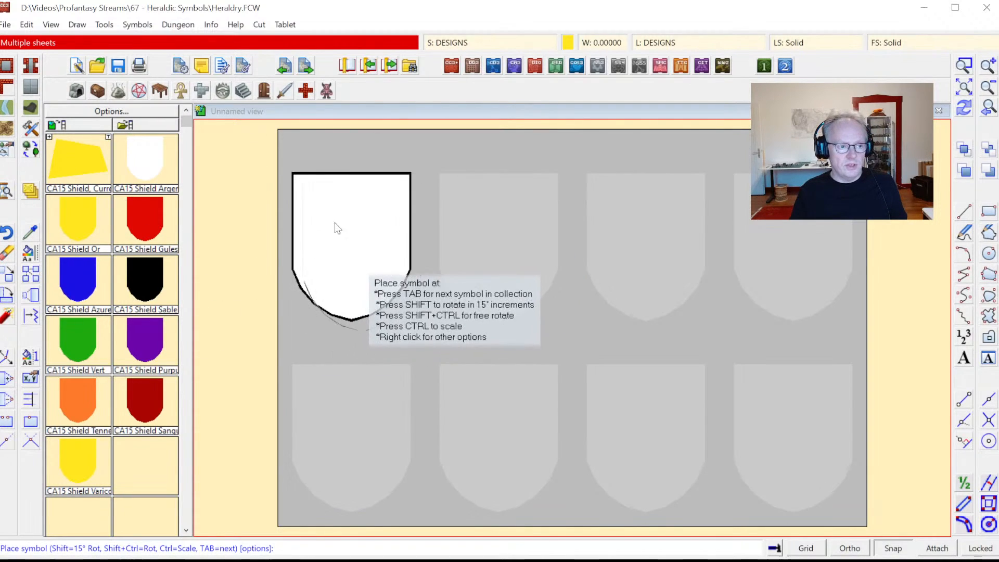
Load the CA15 Designs symbol catalog and set the current colour to red, number 166
click(8, 150)
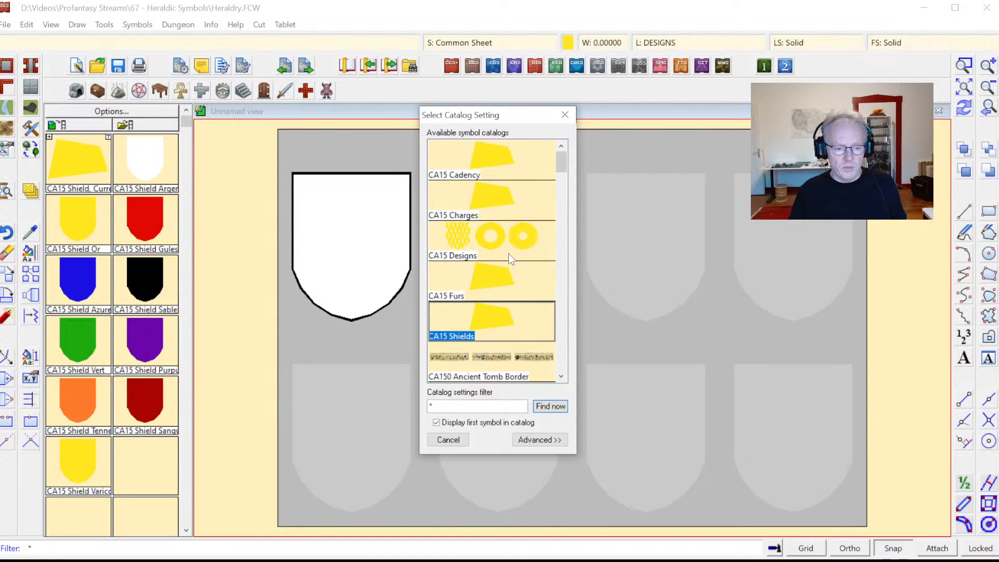
double_click(479, 248)
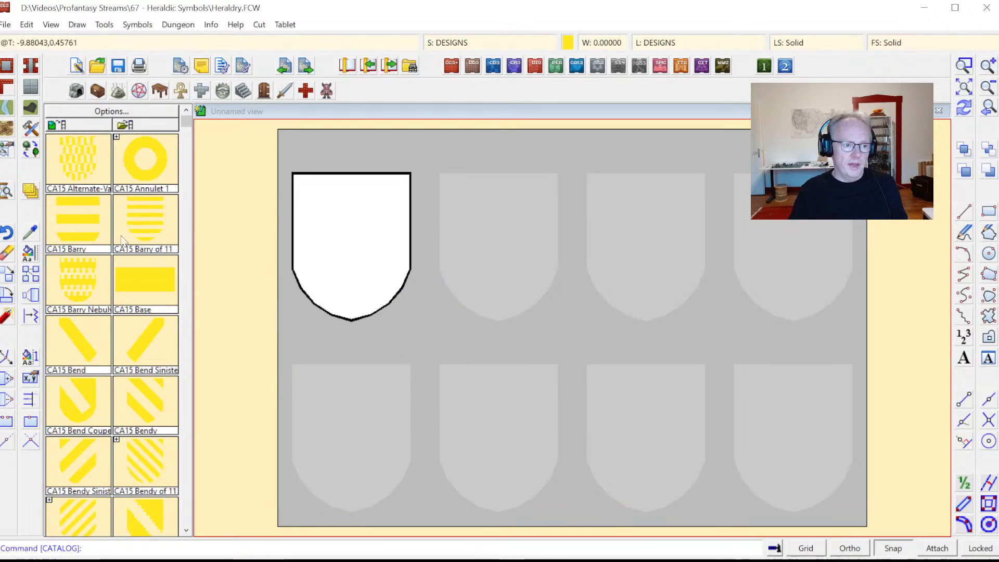
click(568, 42)
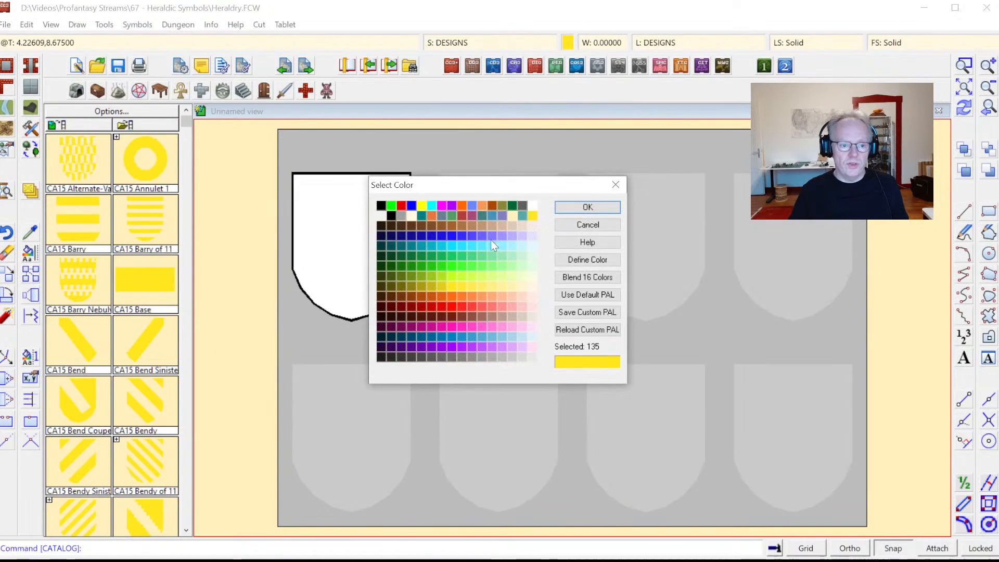
click(441, 304)
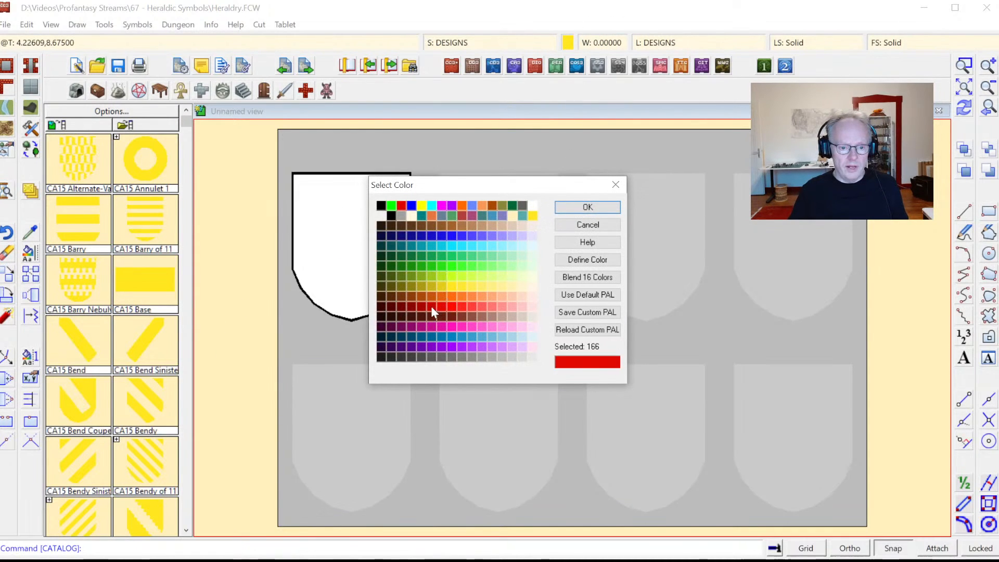
click(572, 207)
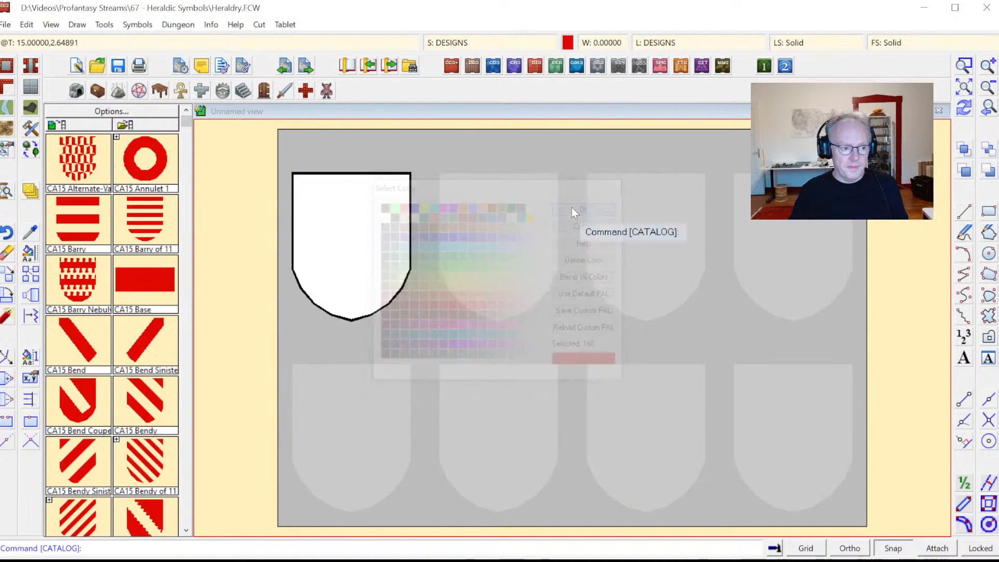
Place the CA15 Chequy design in red over the white shield and end symbol placement
click(185, 531)
click(186, 531)
click(186, 531)
click(185, 531)
click(186, 531)
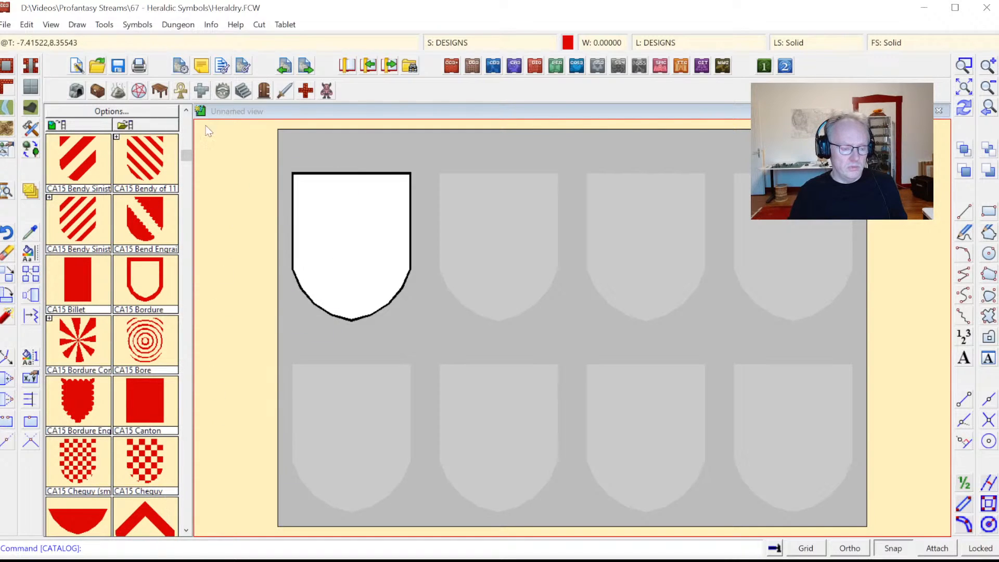
click(147, 463)
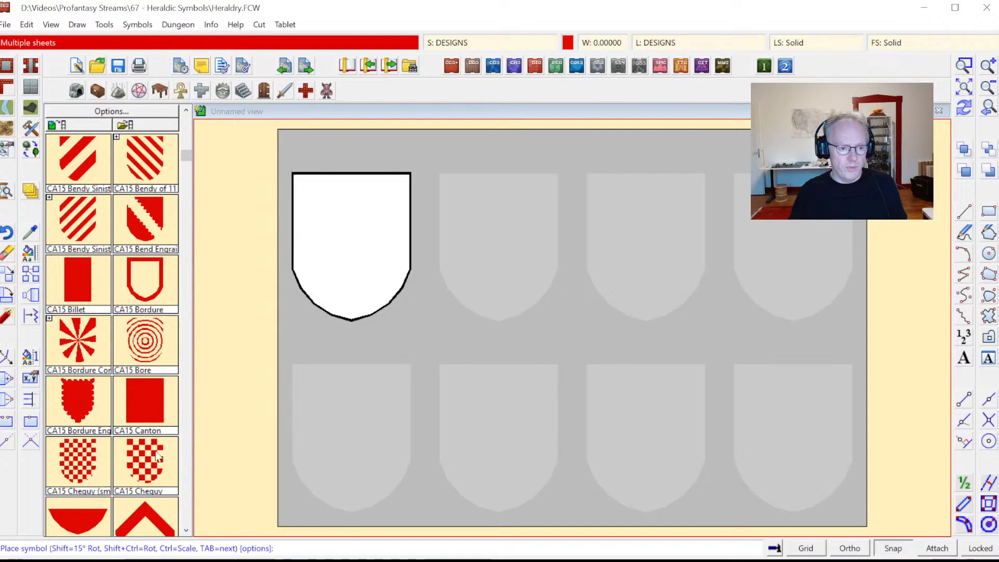
click(351, 253)
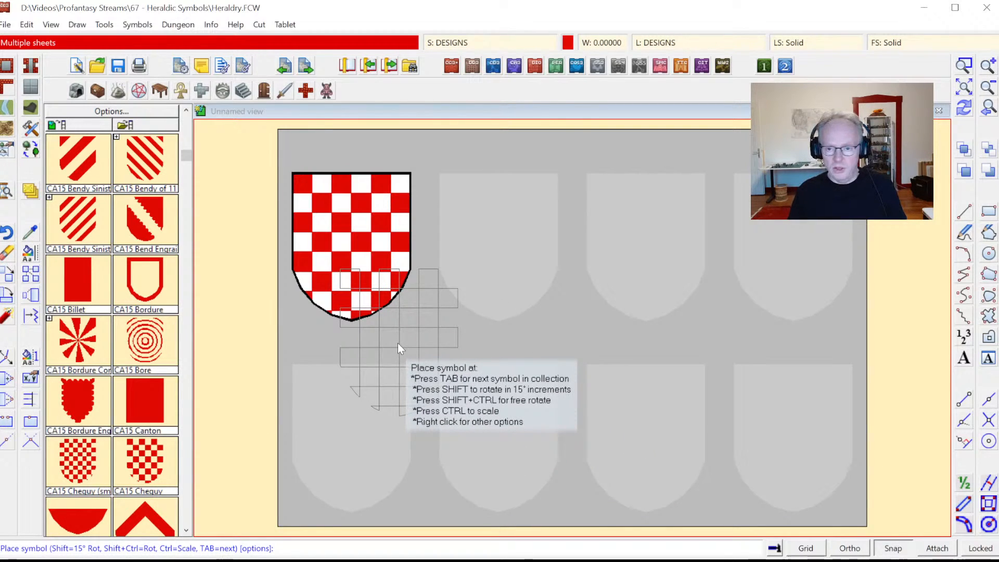
key(Escape)
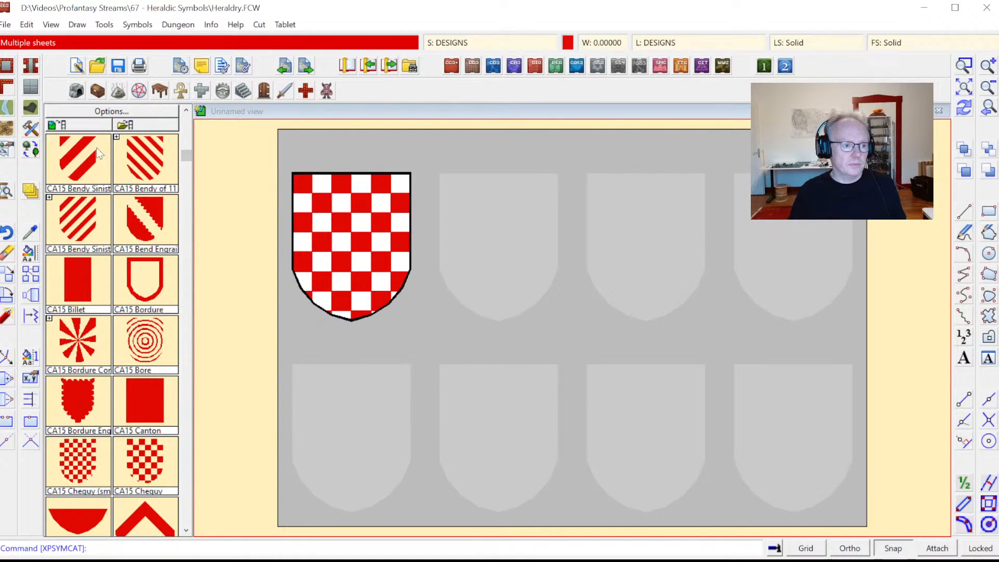
Load the CA15 Shields catalog and place the blue Shield Azure symbol on the second outline of the upper row
click(8, 151)
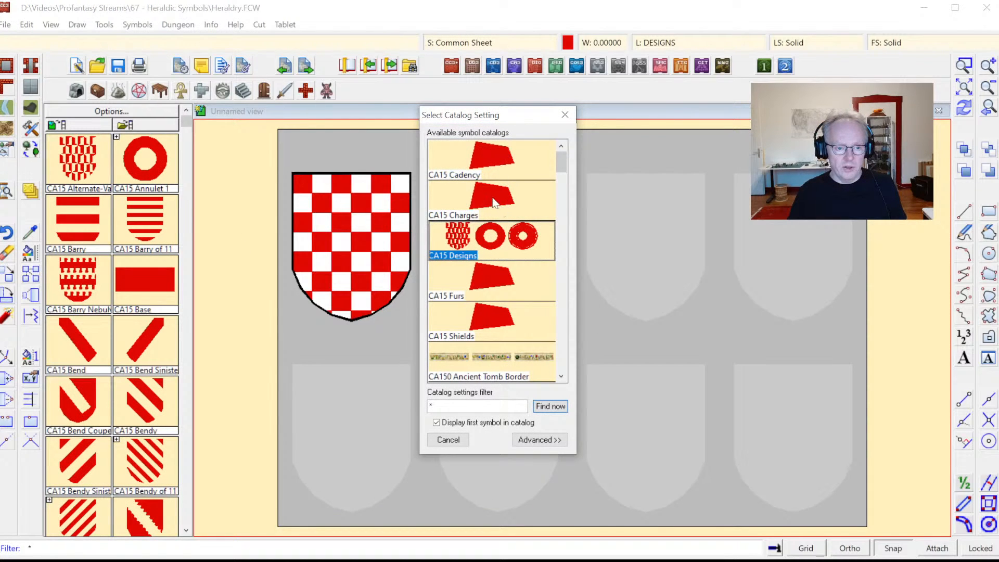
double_click(503, 326)
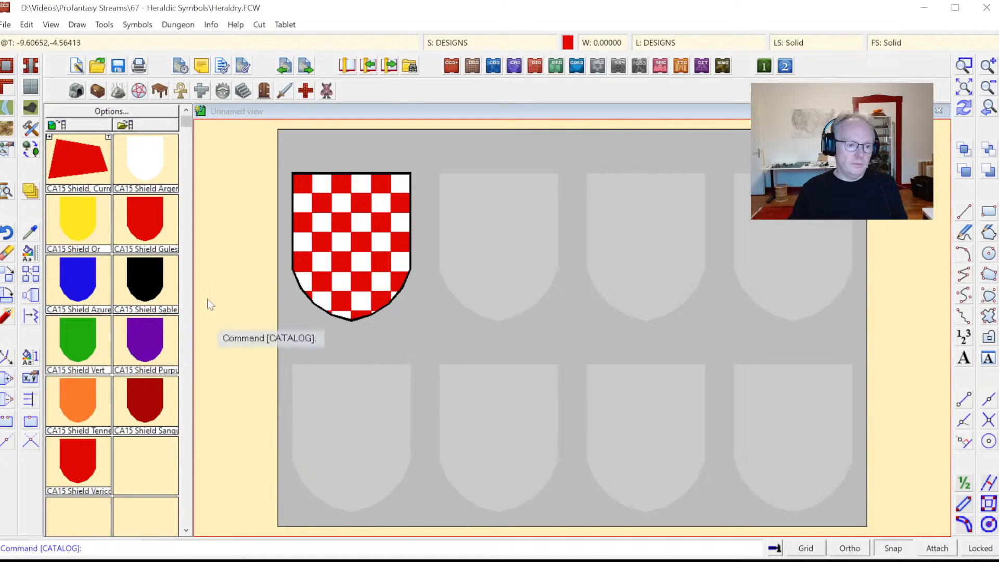
click(76, 289)
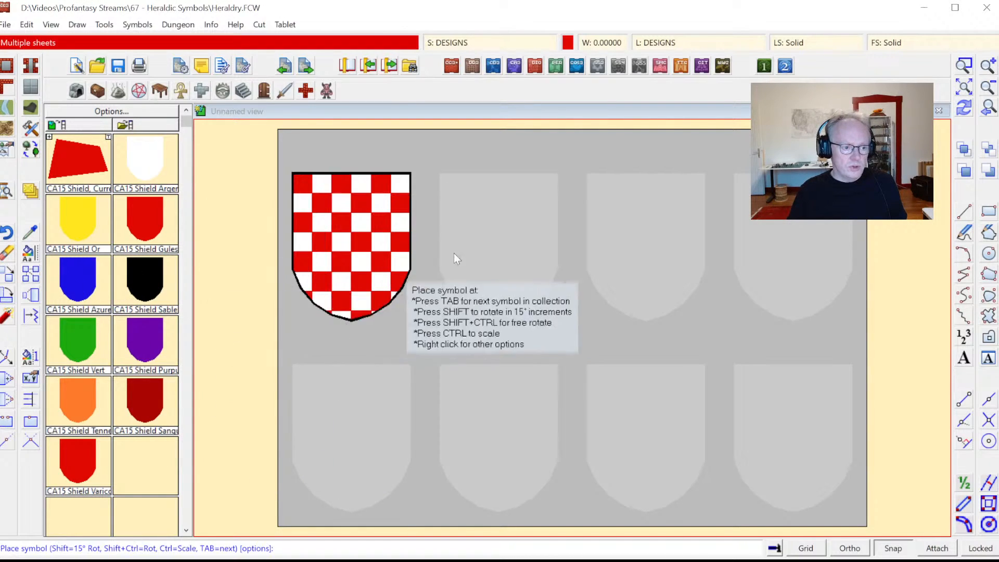
click(497, 246)
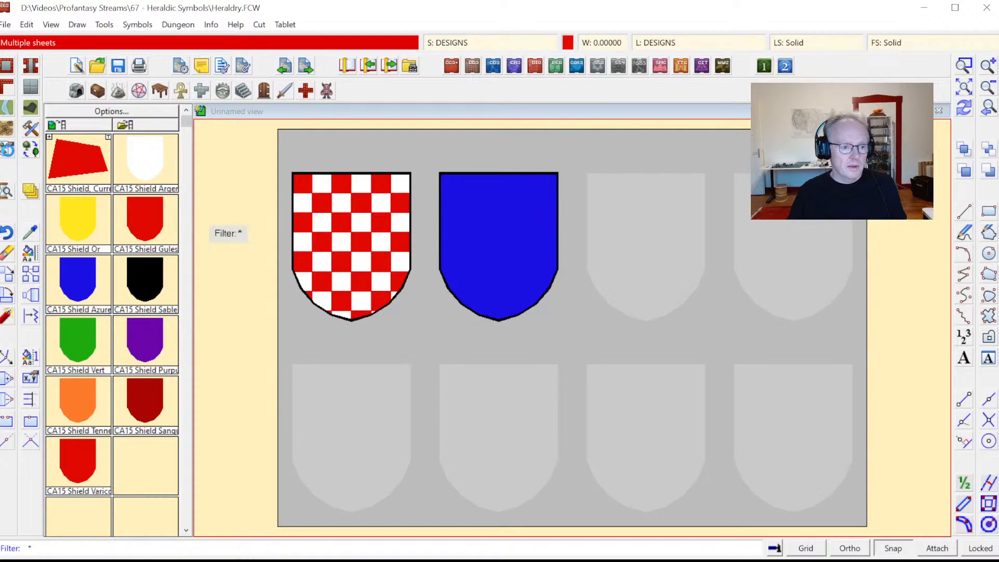
Load the CA15 Designs catalog and look through its available design symbols
click(7, 151)
double_click(486, 241)
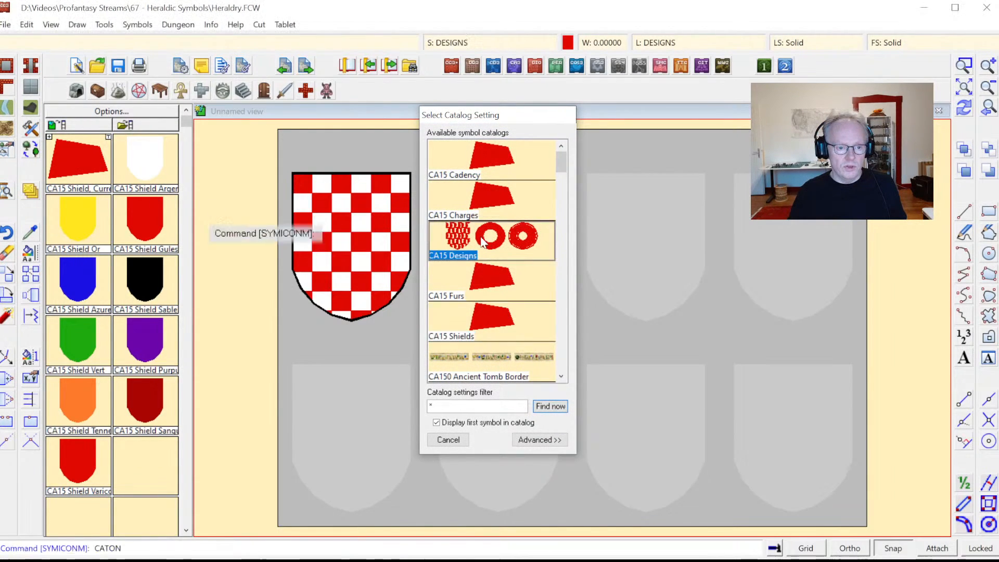
scroll(189, 429, down, 3)
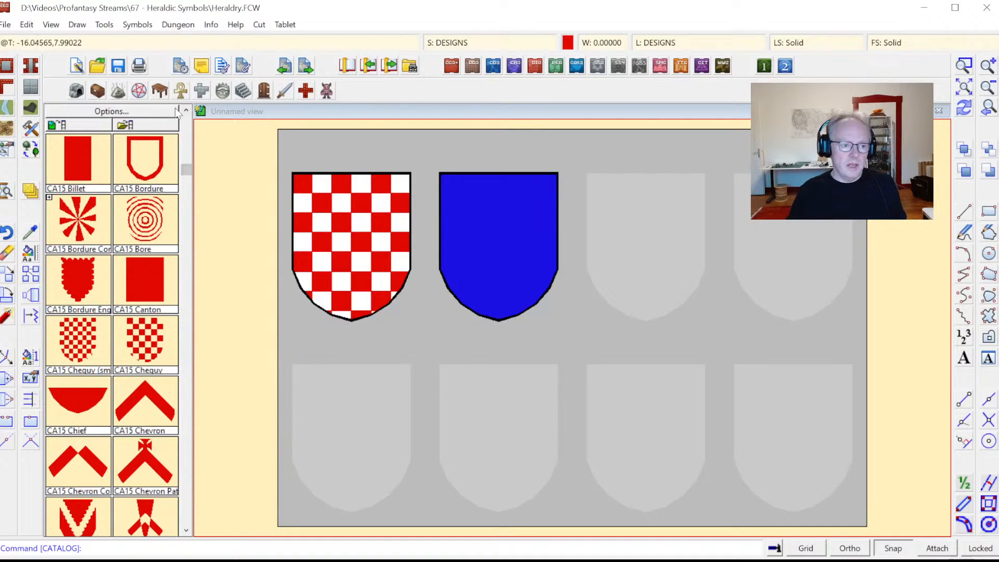
click(187, 121)
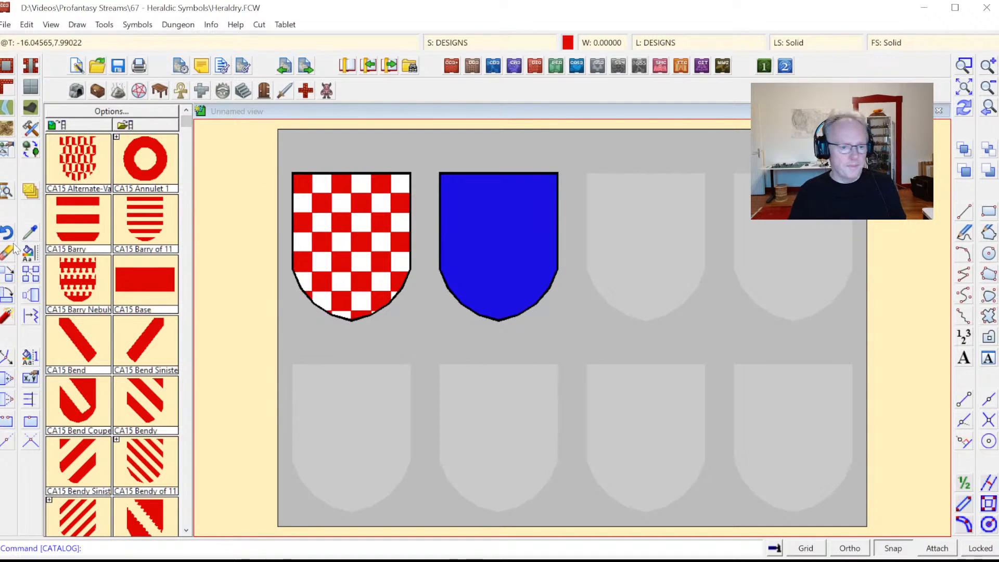
Load the CA15 Charges symbol catalog and look through its available charge symbols
click(30, 150)
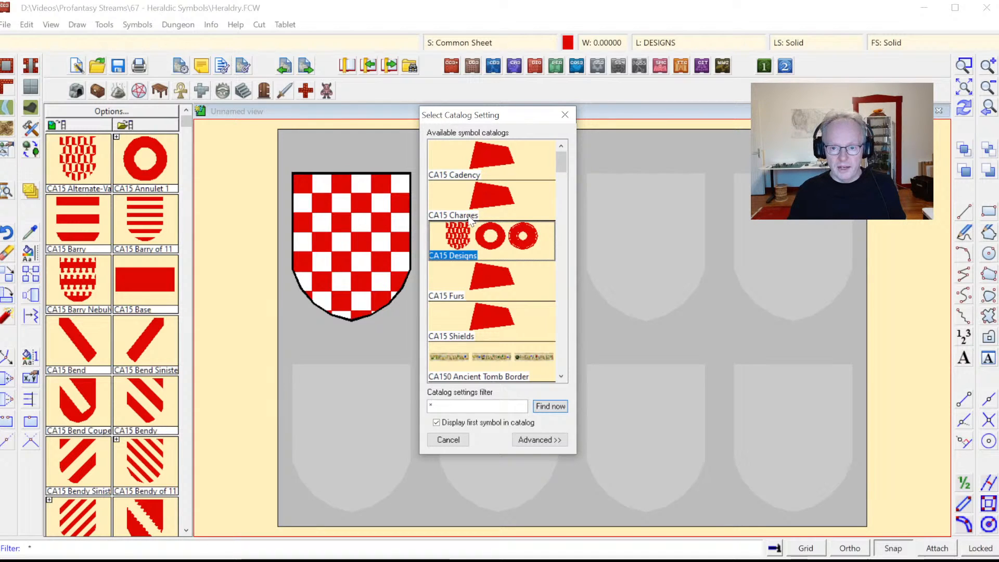
double_click(483, 204)
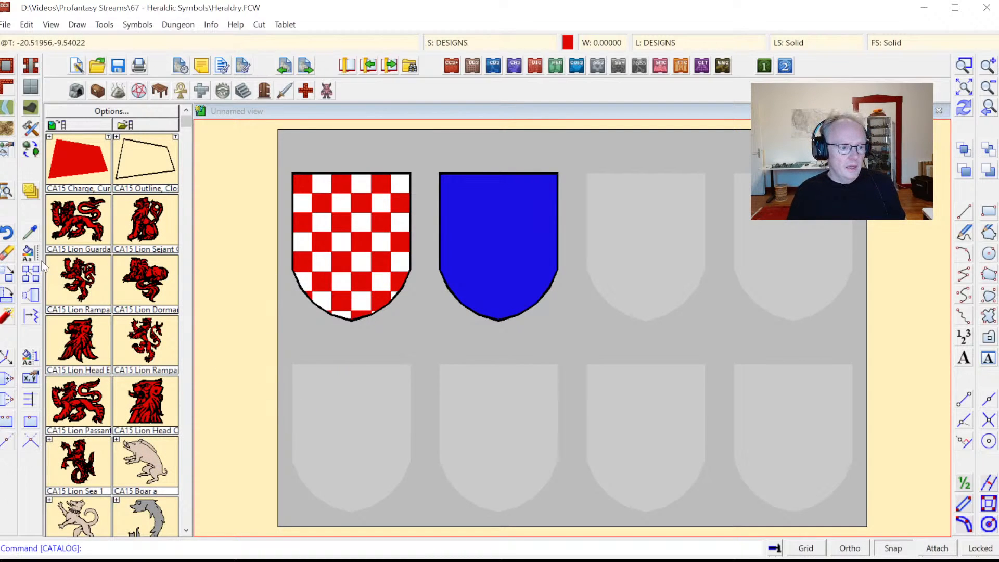
click(185, 531)
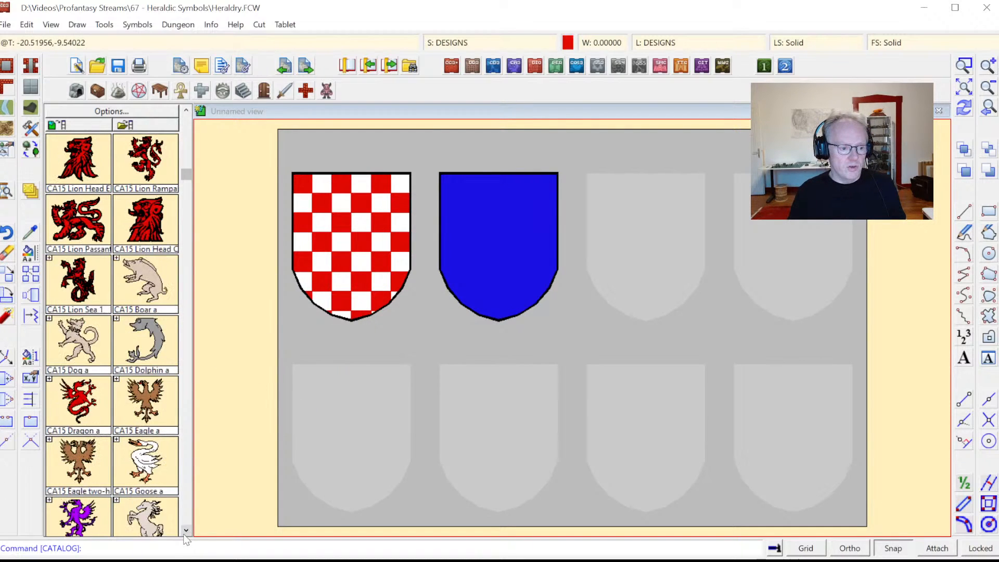
click(185, 532)
click(185, 532)
click(186, 532)
click(186, 532)
click(185, 532)
click(186, 532)
click(185, 532)
click(185, 531)
click(185, 532)
click(188, 434)
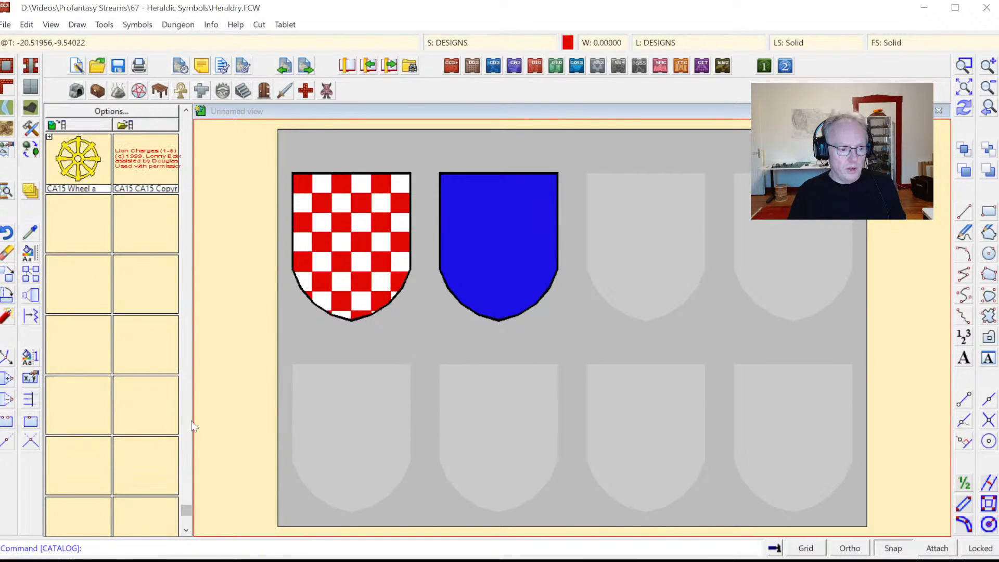
click(183, 122)
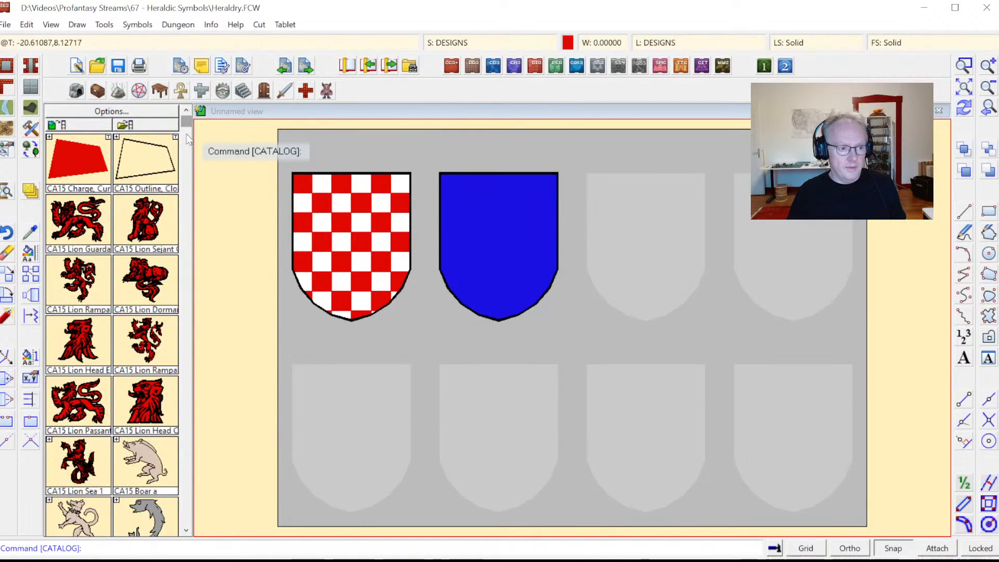
Set the current colour to white, number 15, and place the CA15 Lion Sea 1 charge in the centre of the blue shield
click(568, 42)
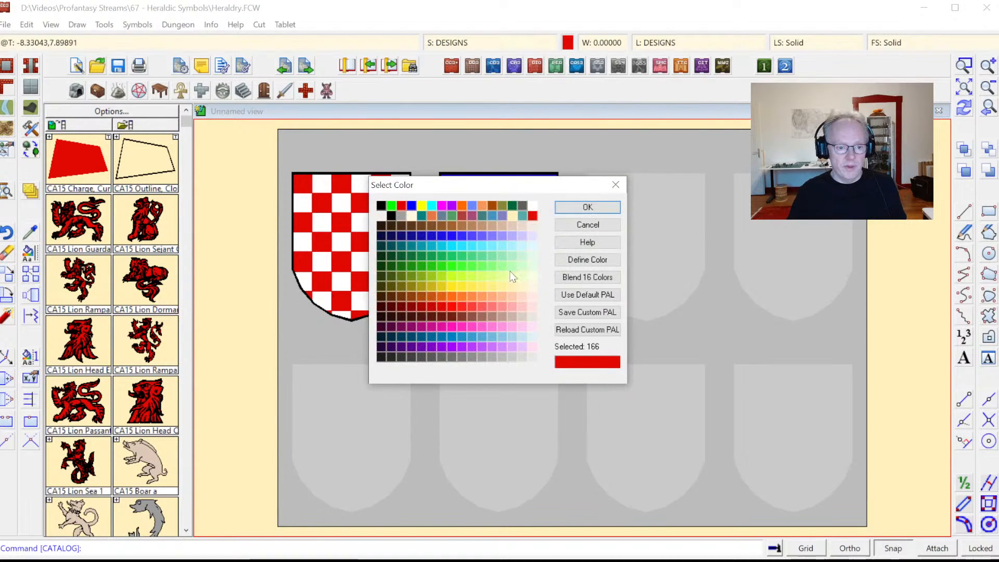
click(533, 207)
click(595, 208)
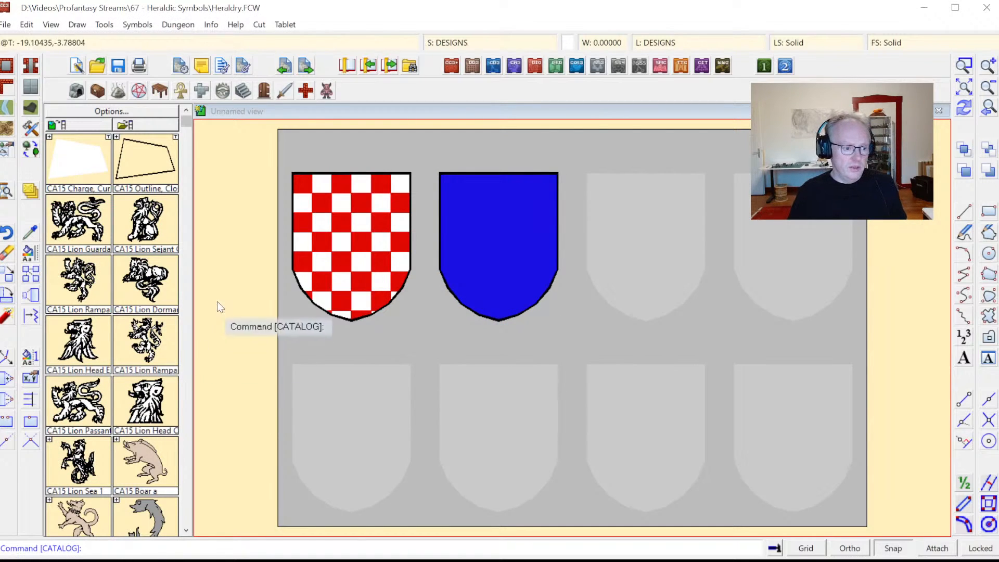
click(79, 465)
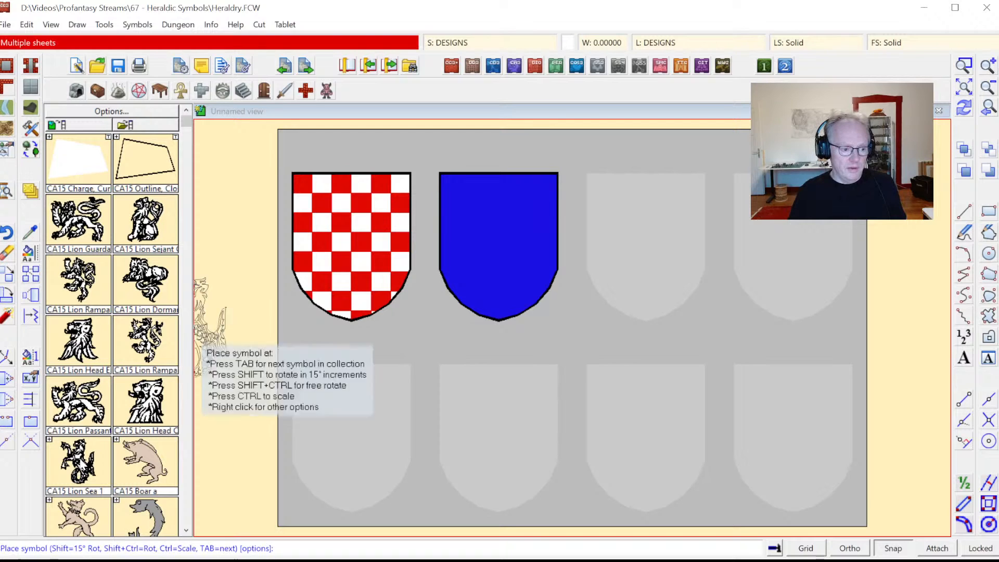
click(496, 242)
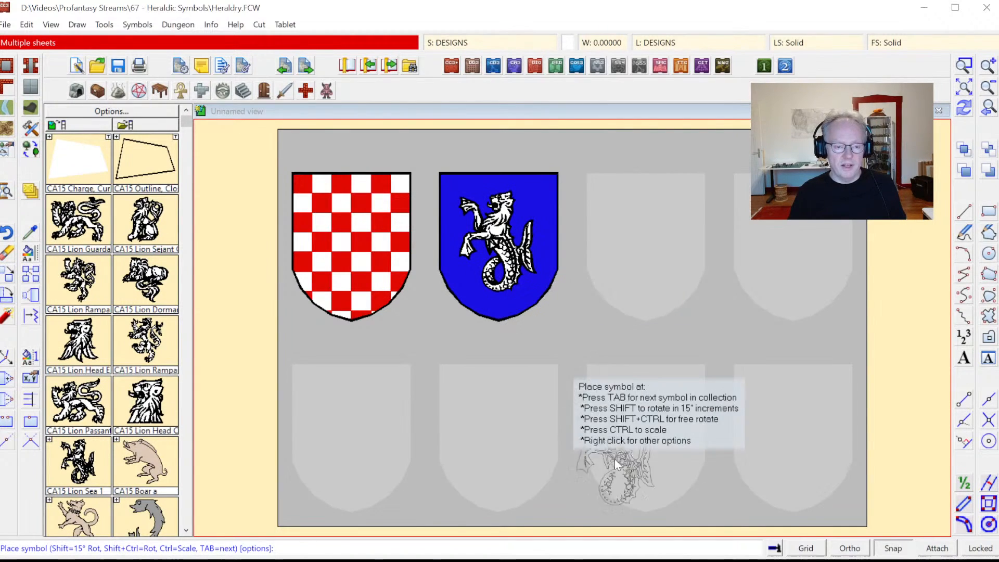
key(Escape)
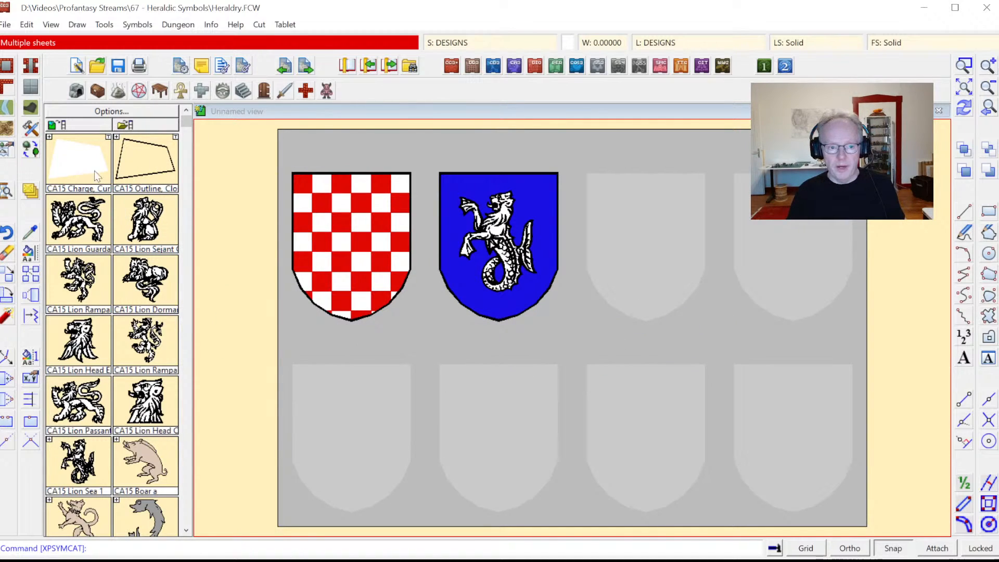
Load the CA15 Shields catalog and place the yellow Shield Or symbol on the third outline of the upper row
click(7, 150)
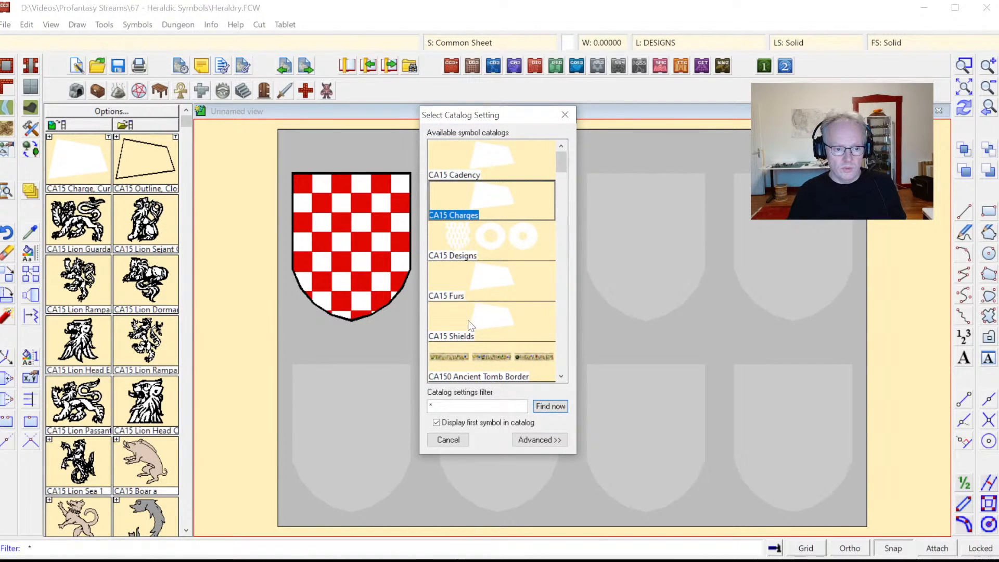
double_click(467, 320)
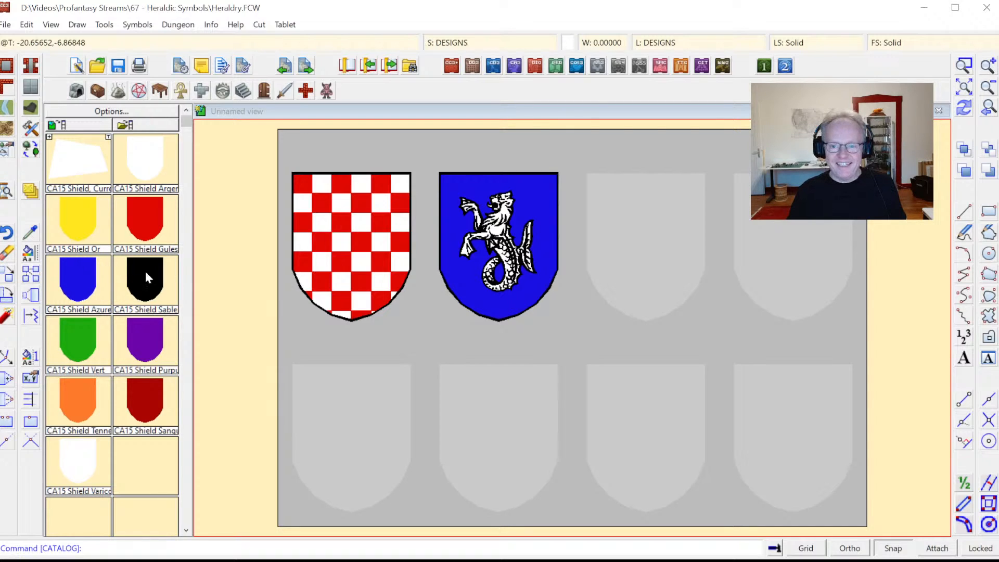
click(81, 224)
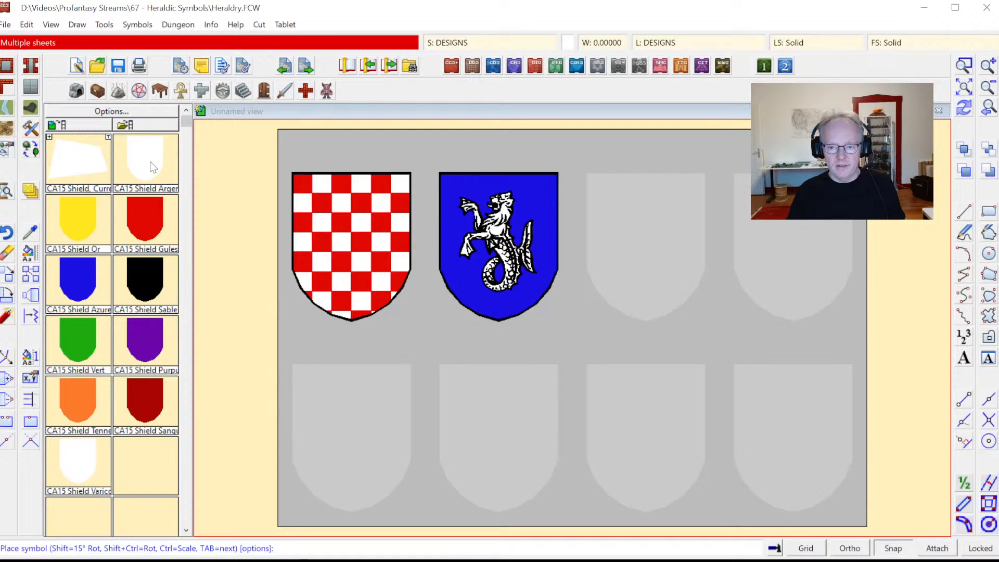
click(83, 232)
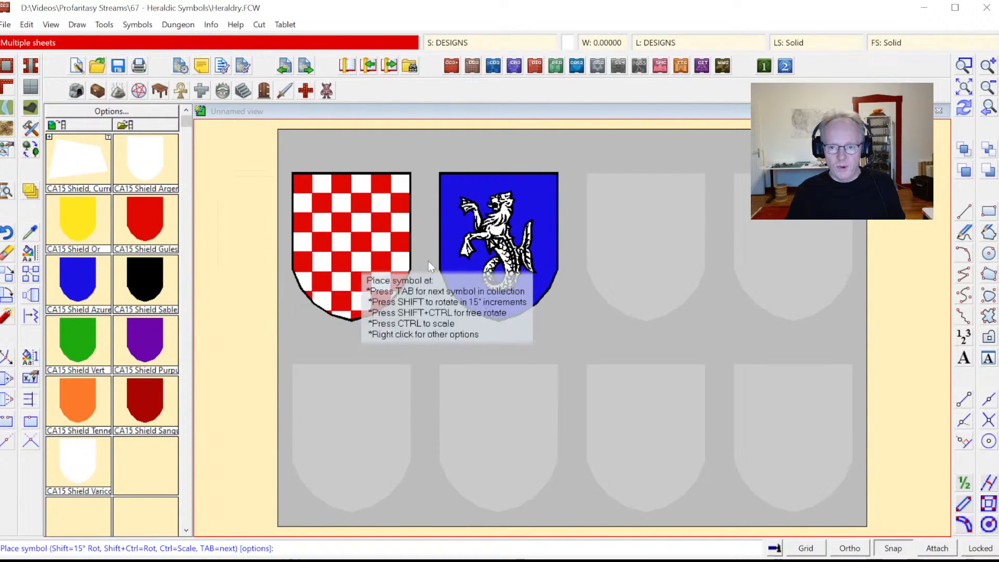
click(644, 248)
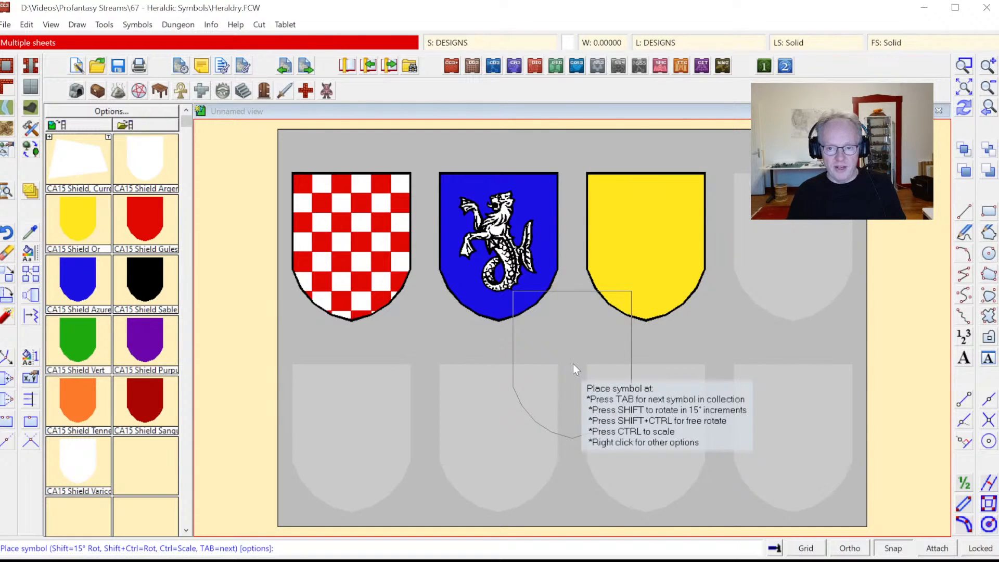
key(Escape)
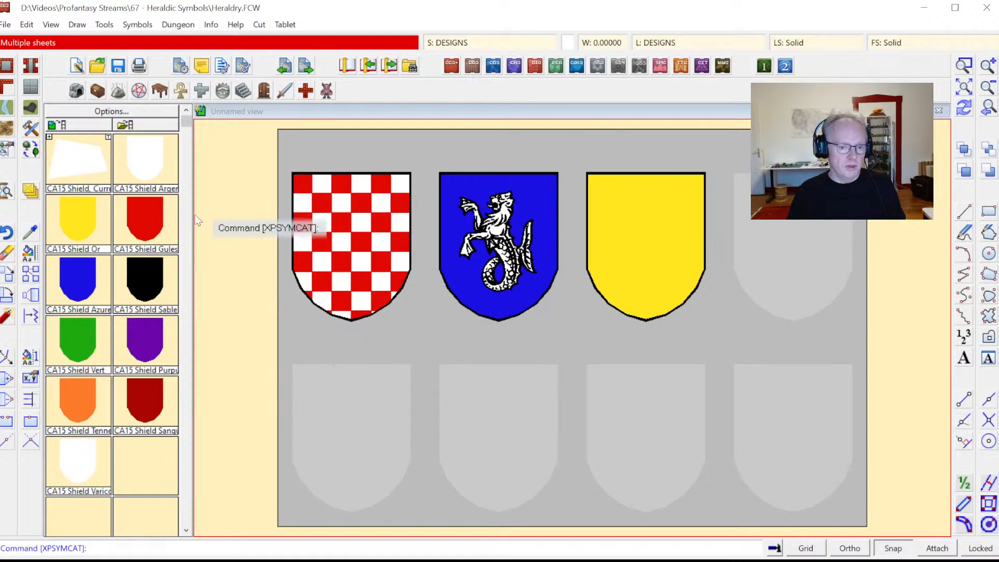
Load the CA15 Designs catalog and set the current colour to green, number 99
click(4, 145)
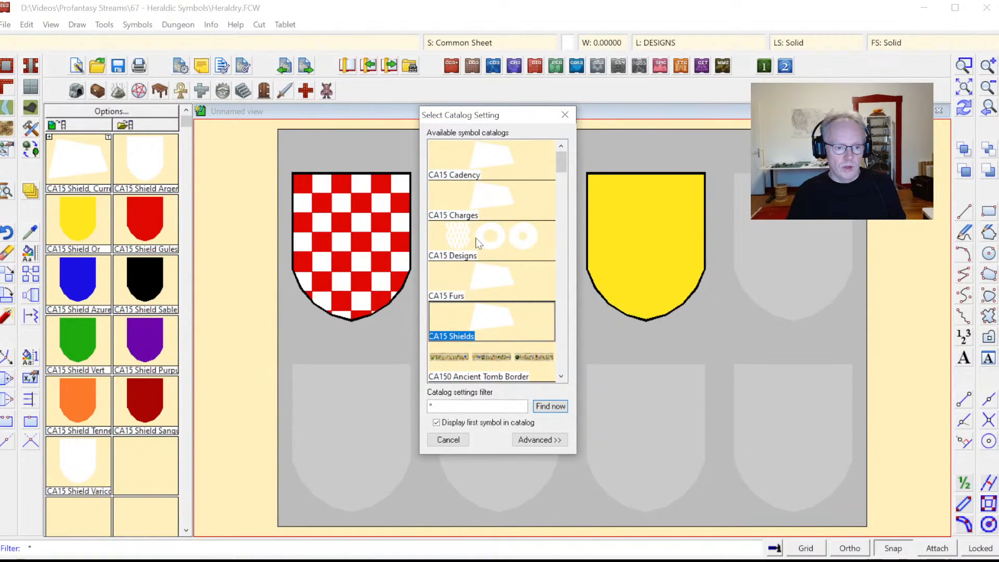
double_click(477, 239)
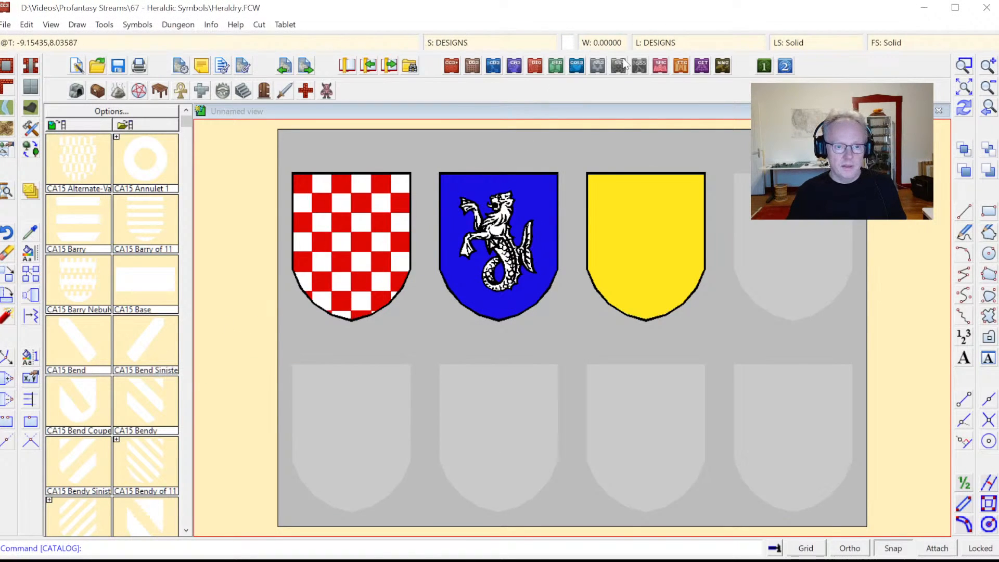
click(568, 43)
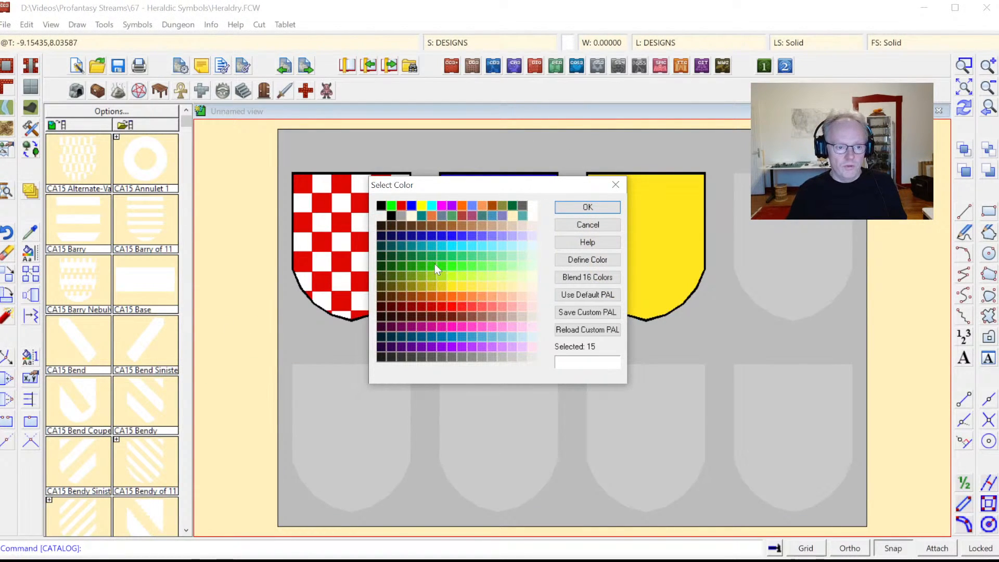
click(413, 267)
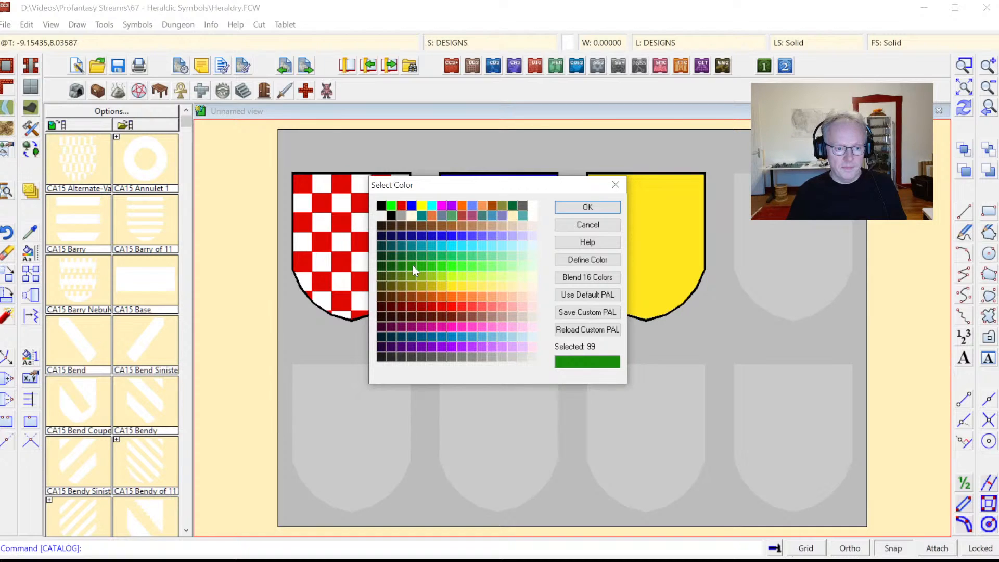
click(568, 209)
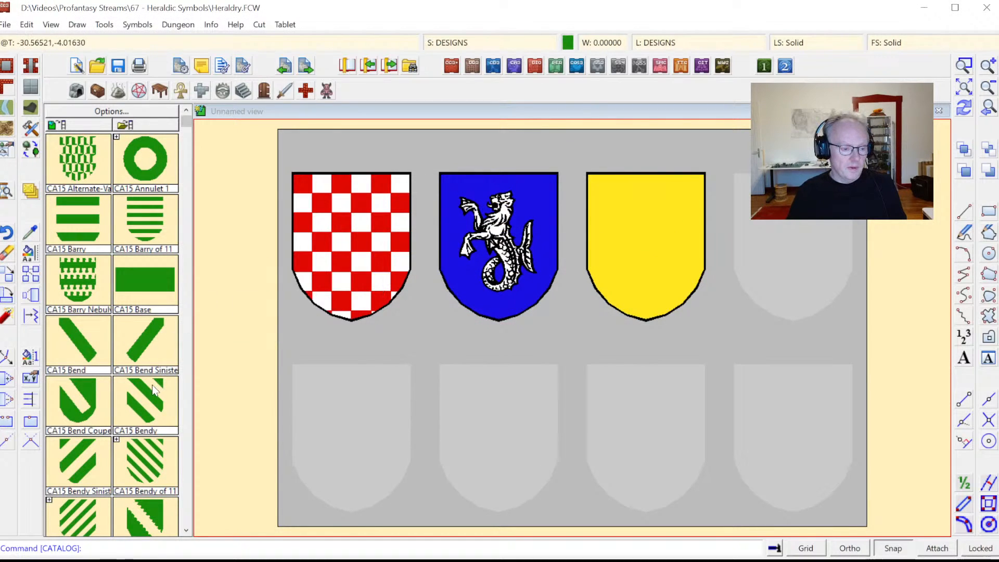
Look through the design symbols to find the CA15 Party Per division designs
click(187, 473)
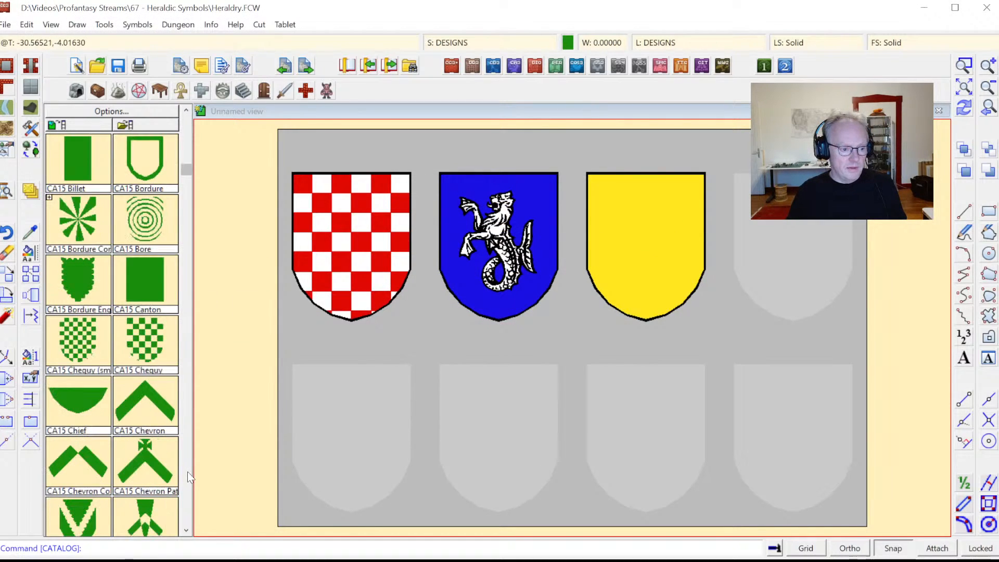
click(187, 472)
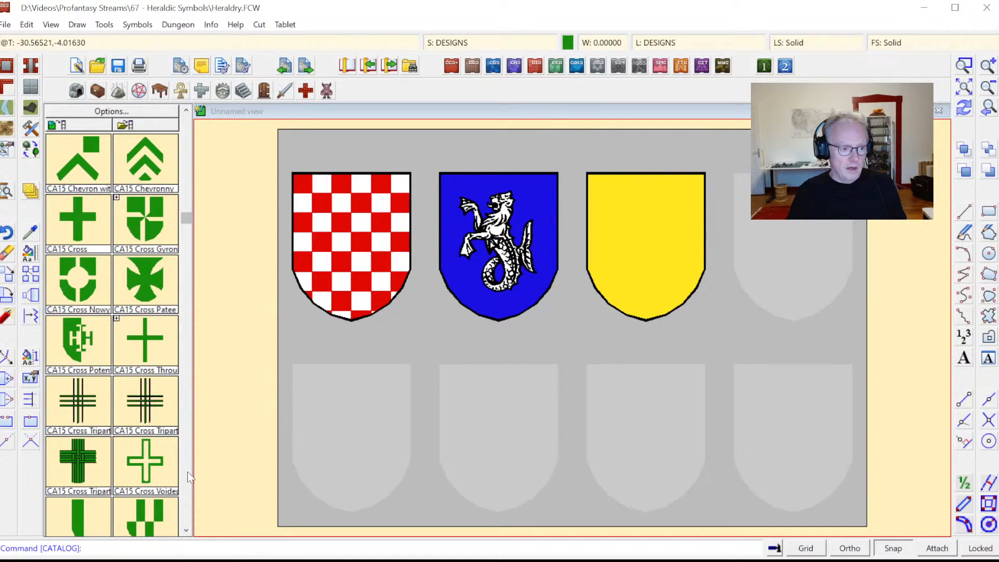
click(187, 472)
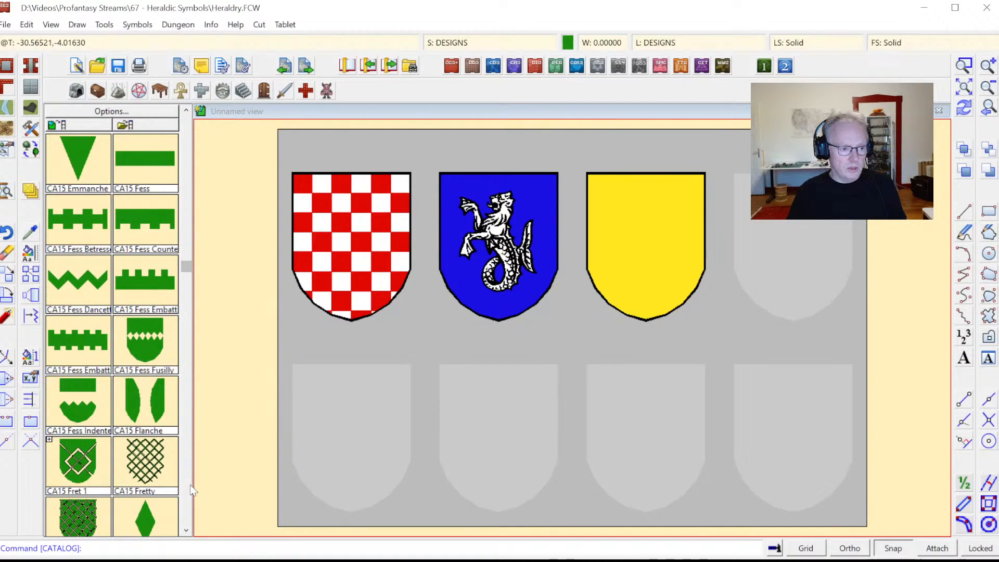
click(188, 489)
click(151, 411)
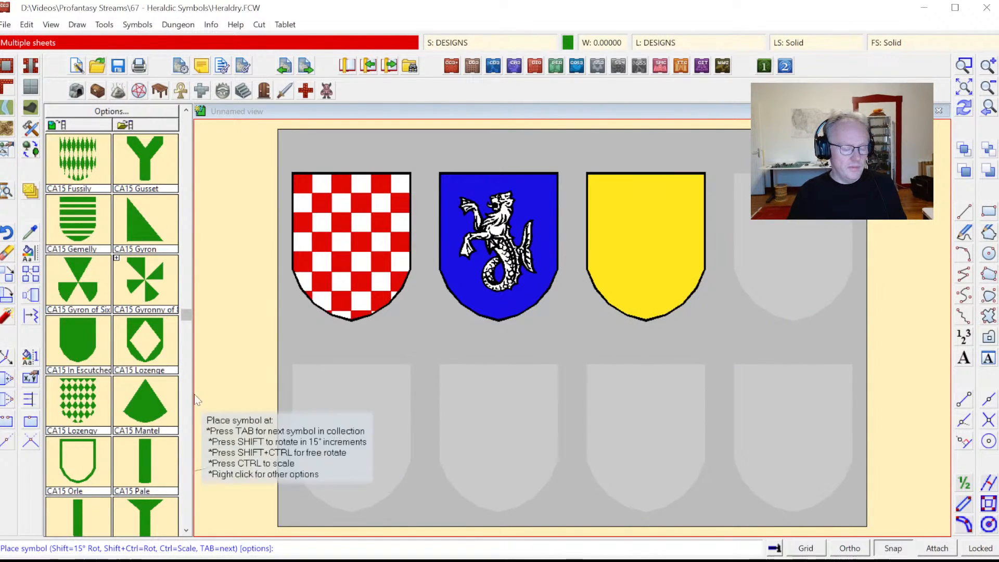
click(189, 421)
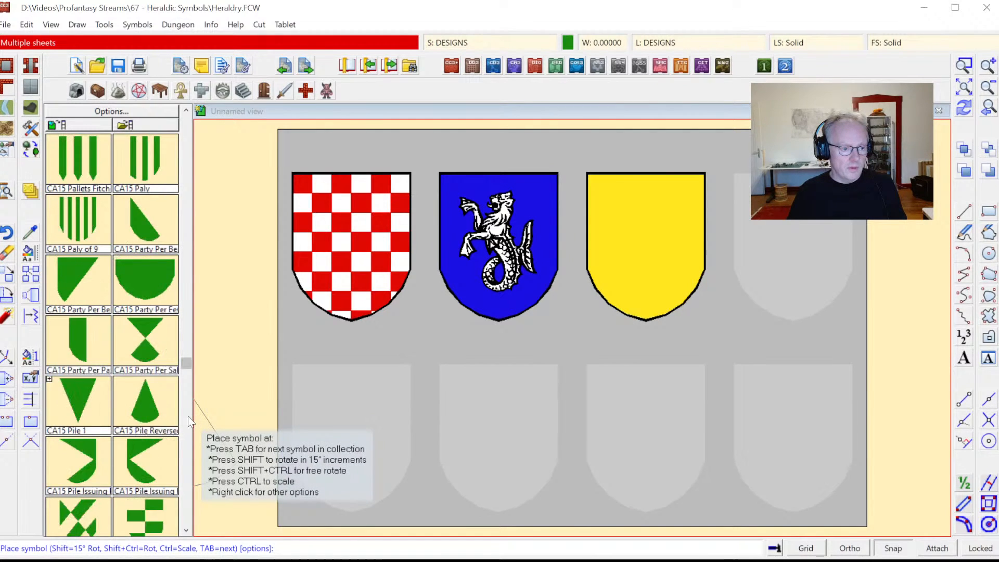
Try the CA15 Party Per Pale design in green over the yellow shield and undo its placement
click(89, 345)
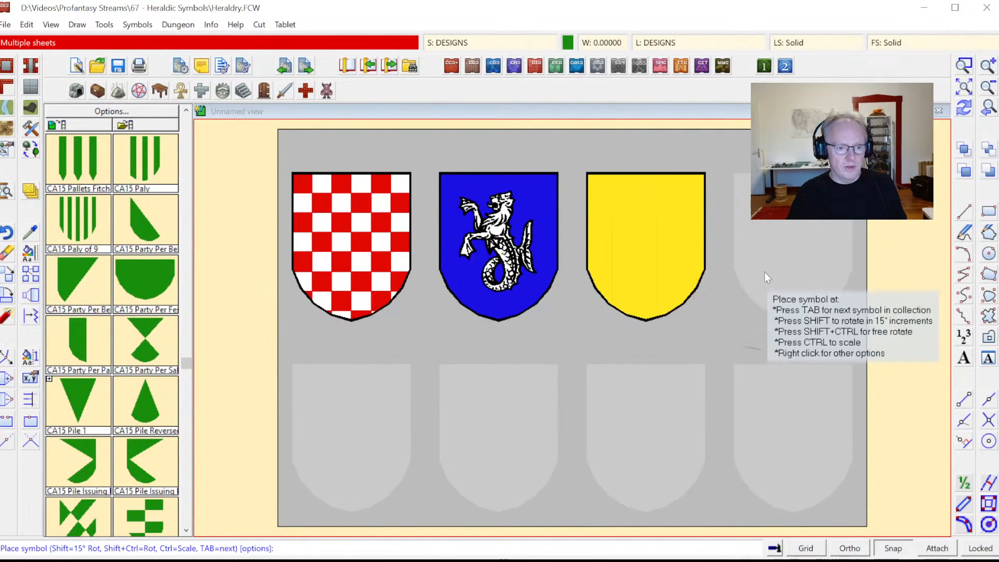
click(648, 247)
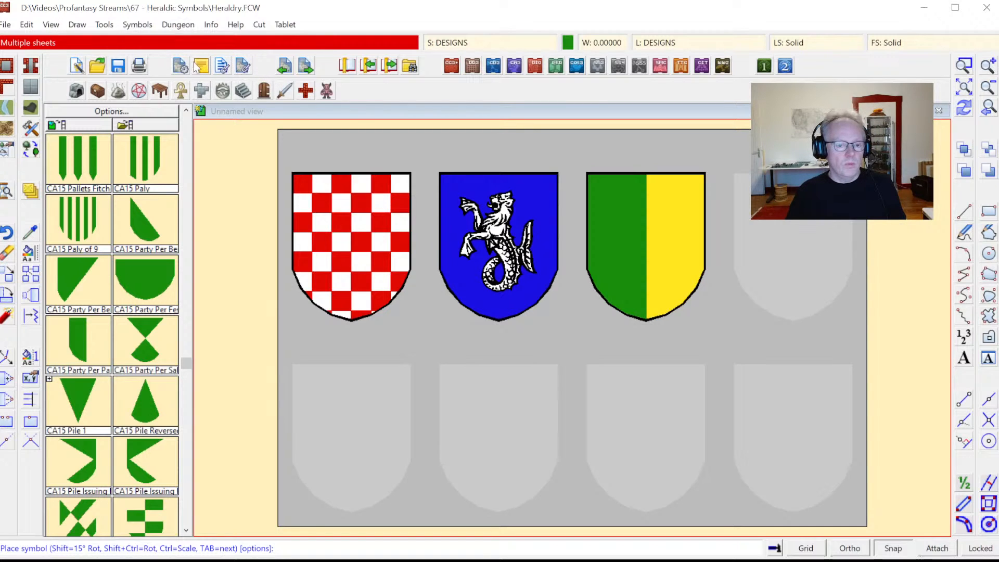
click(26, 24)
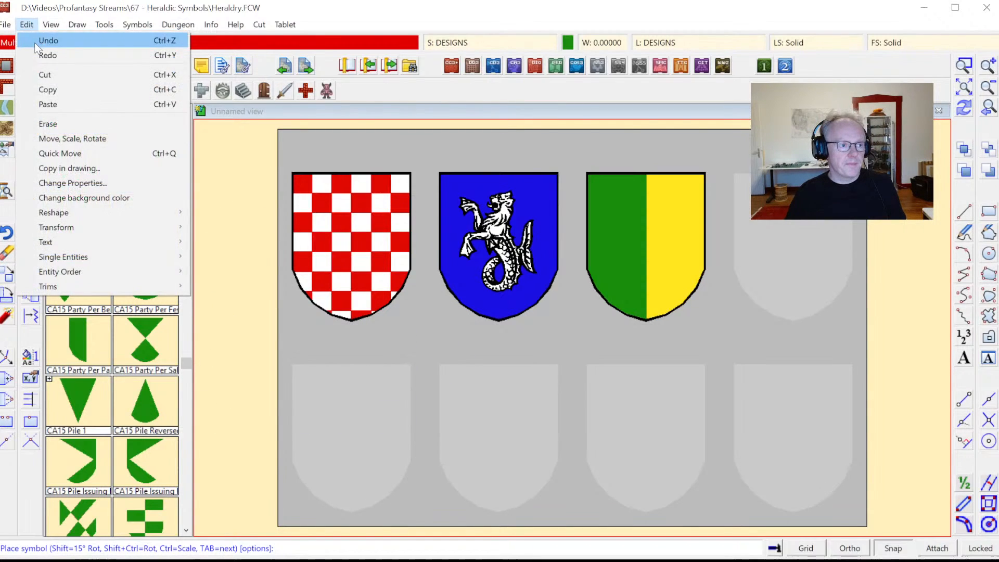
click(35, 42)
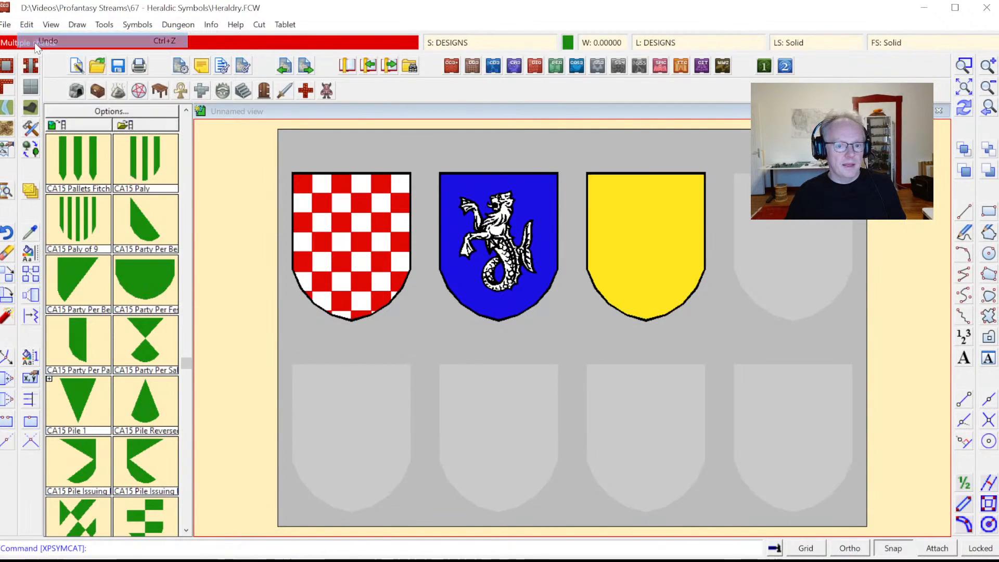
Place the CA15 Party Per Fess design in green over the yellow shield
click(167, 311)
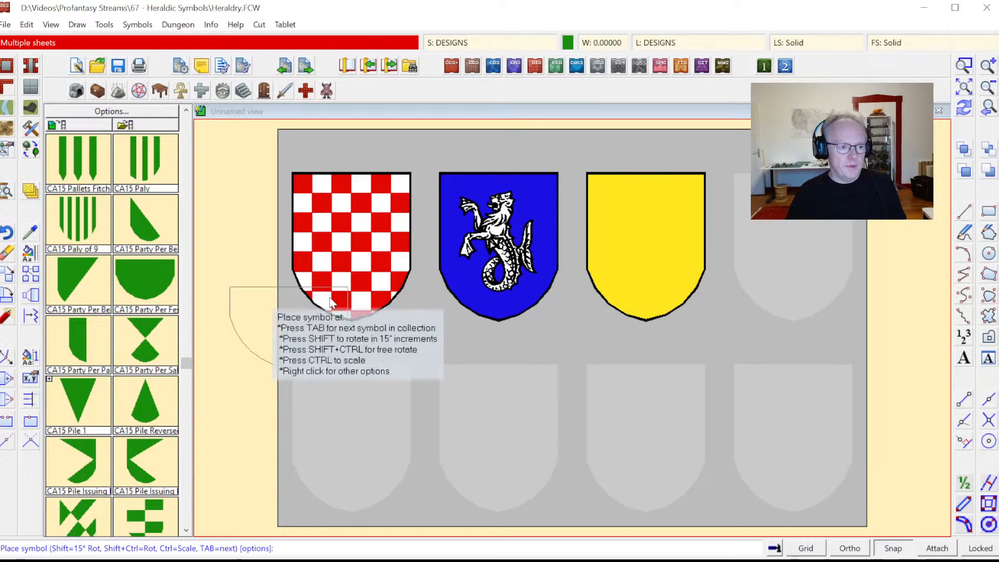
click(645, 247)
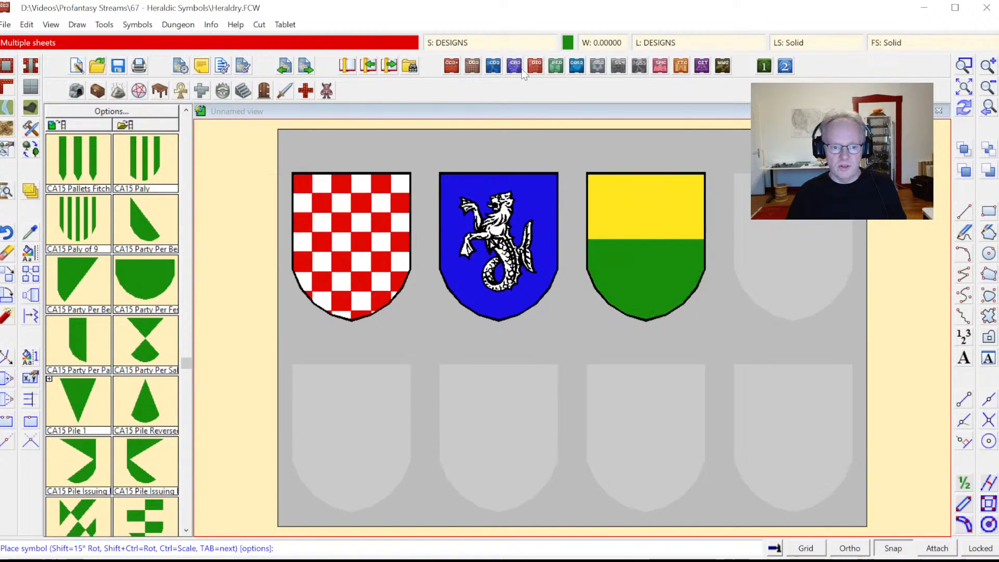
Load the CA15 Charges catalog and set the current colour to red, number 166
click(31, 130)
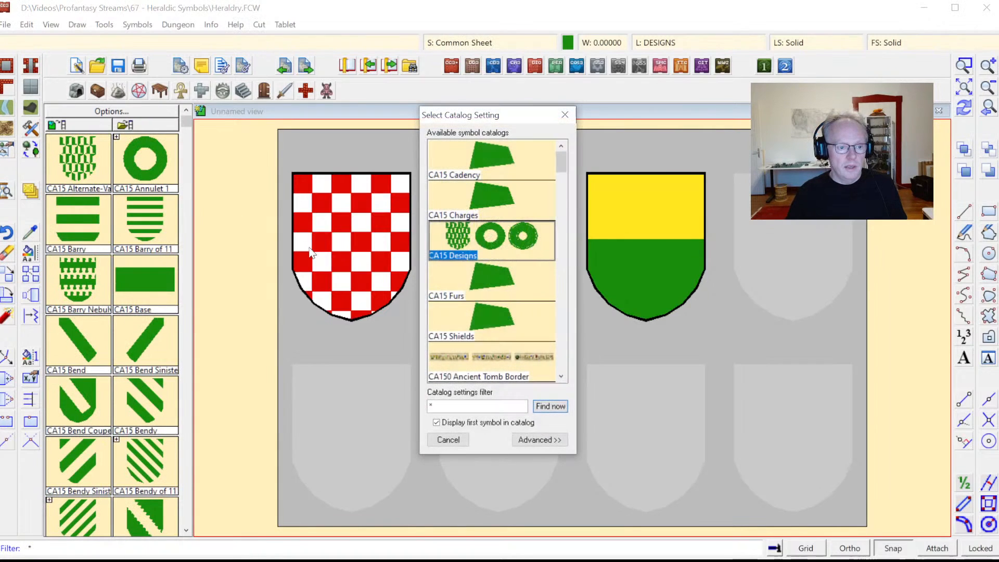
double_click(474, 202)
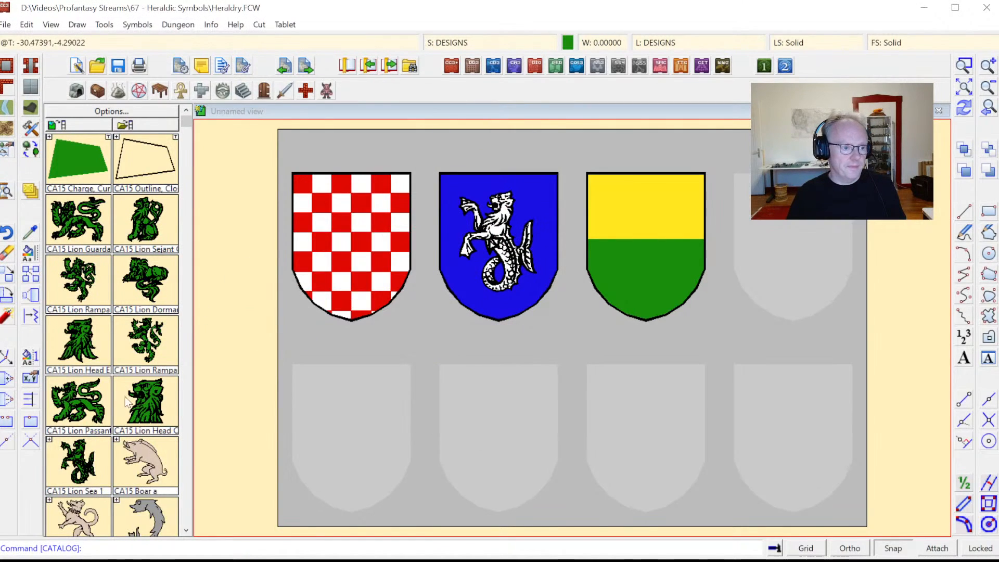
click(87, 243)
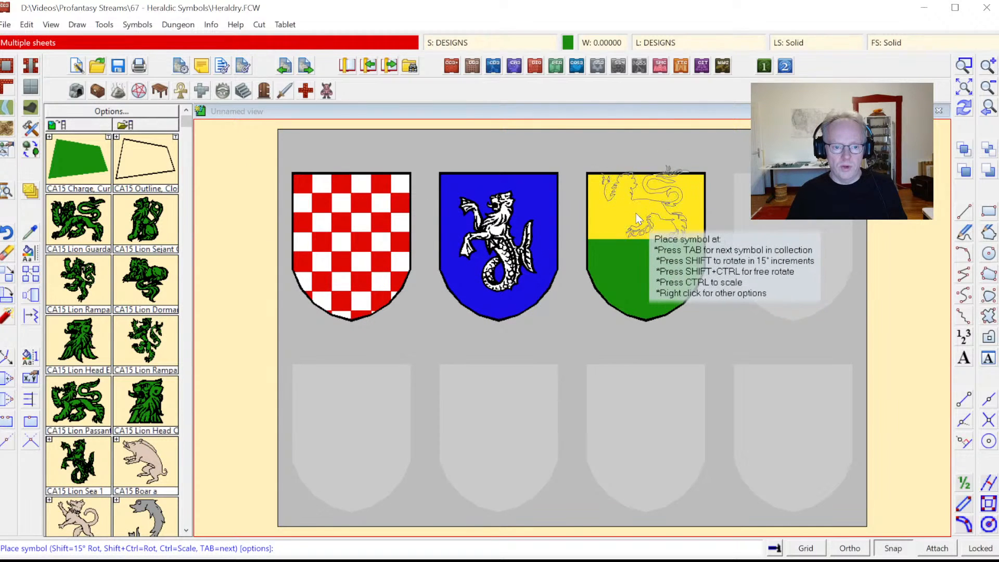
key(Tab)
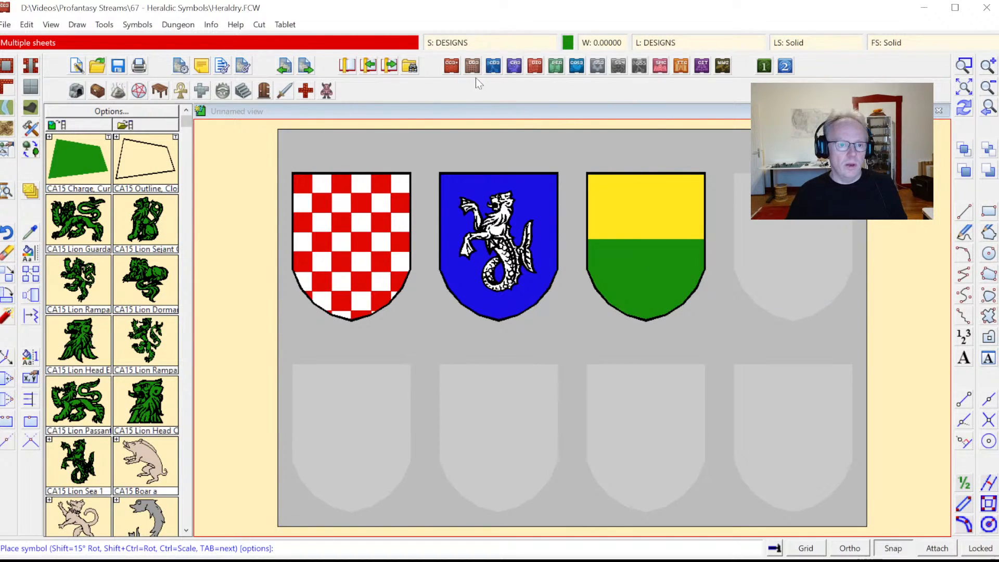
click(572, 42)
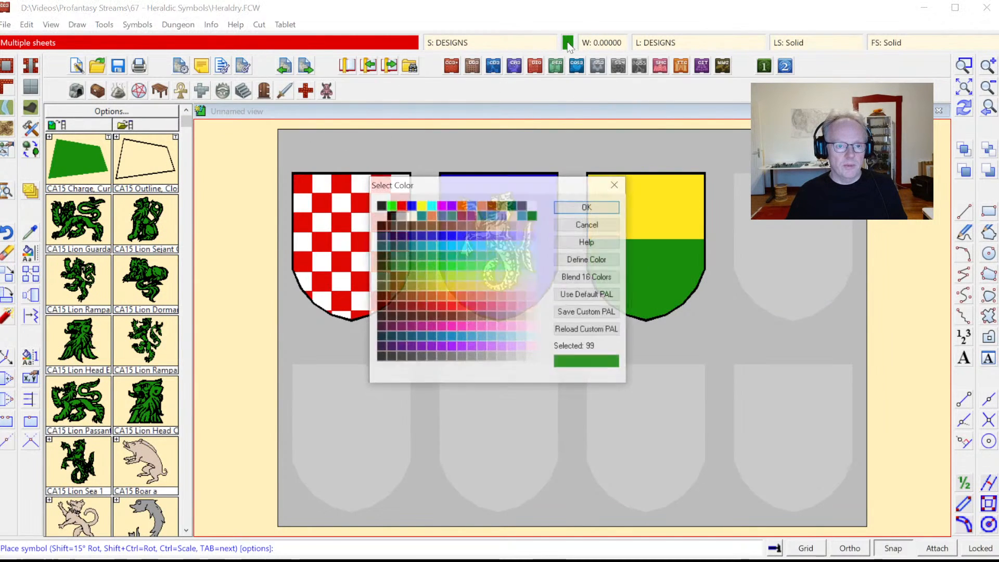
click(438, 307)
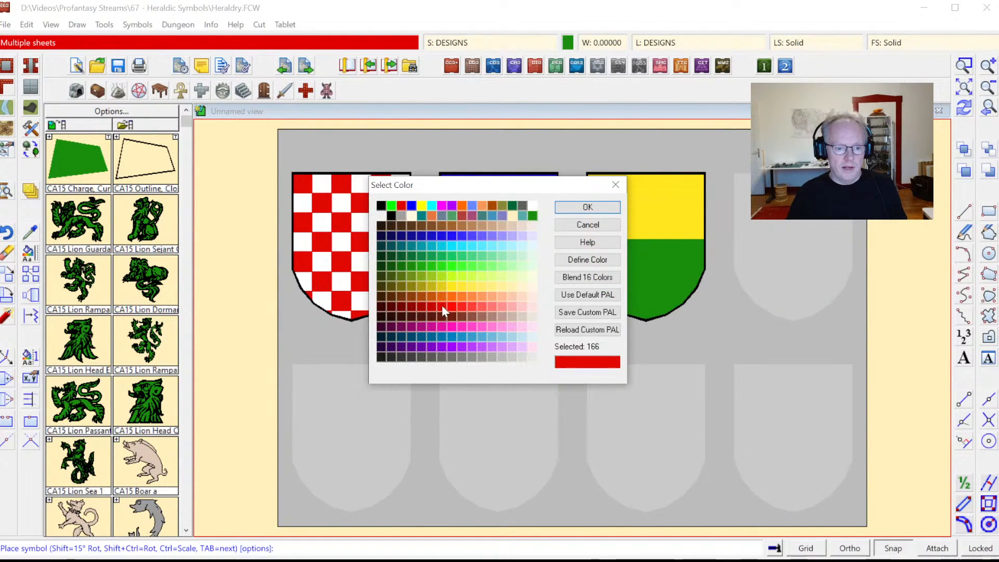
click(562, 208)
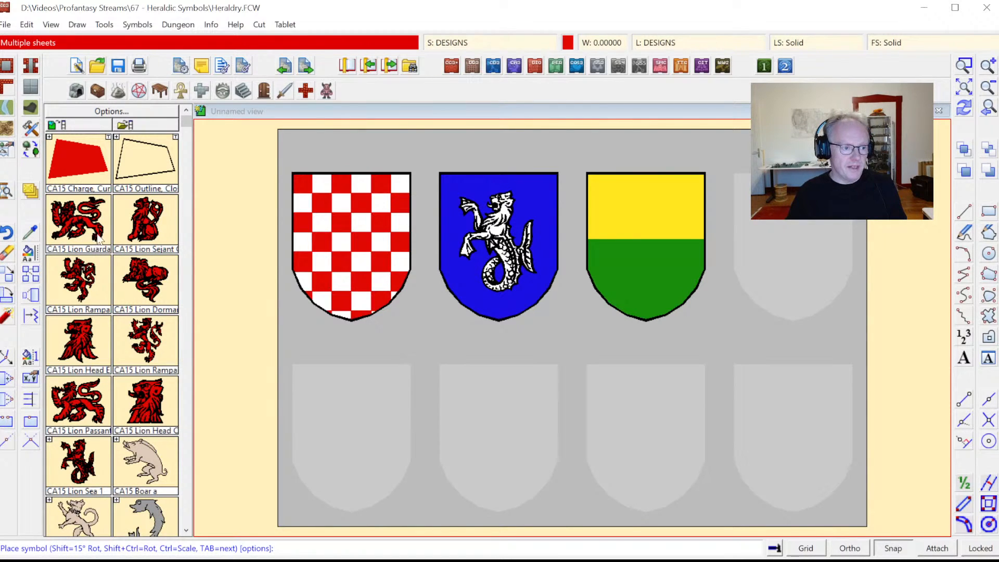
Place the red CA15 Lion Guardant charge, scaled to fit, in the yellow upper half of the third shield
click(71, 220)
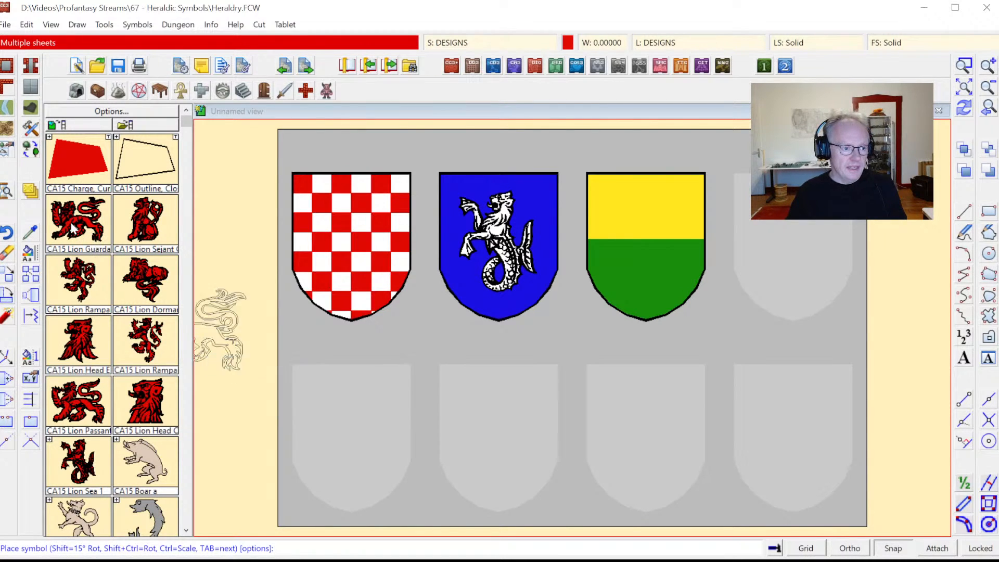
click(644, 213)
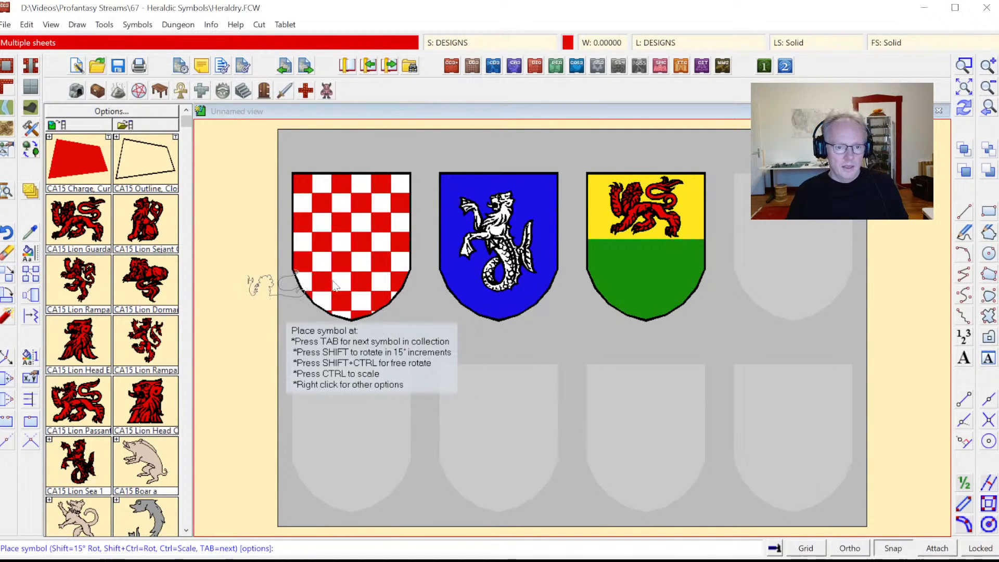
key(Escape)
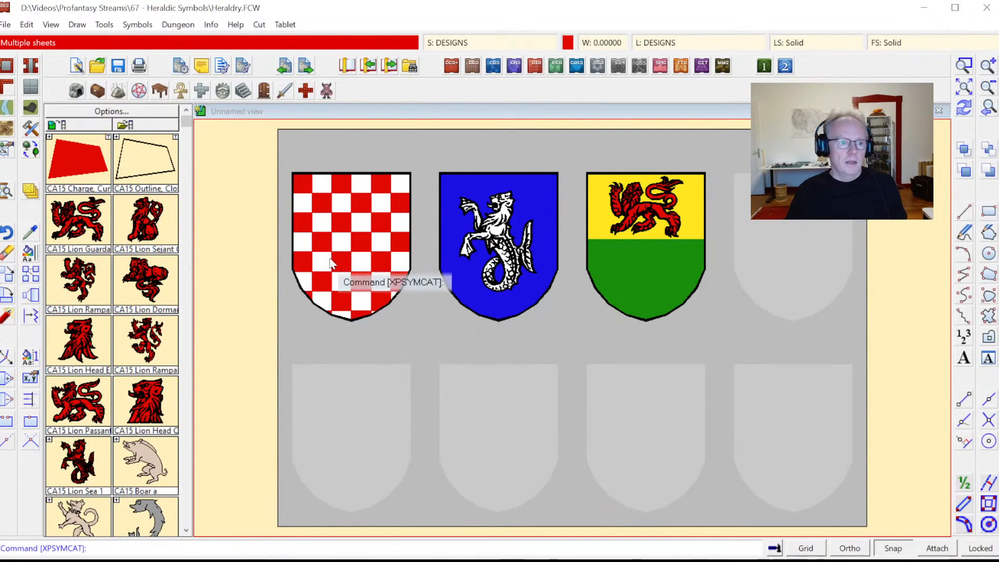
Set the current colour to white and look through the charge symbols to find the crosses
click(568, 44)
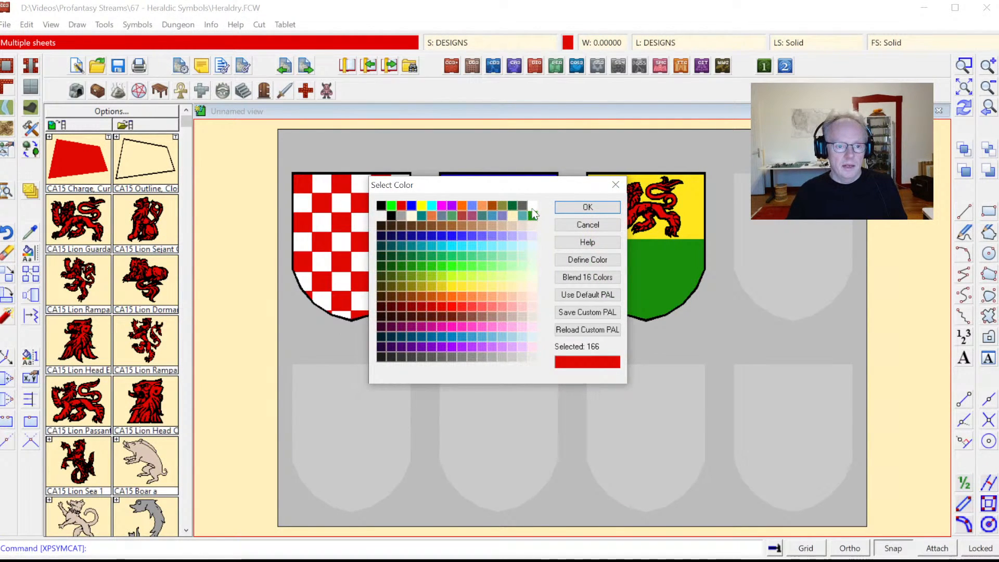
click(592, 211)
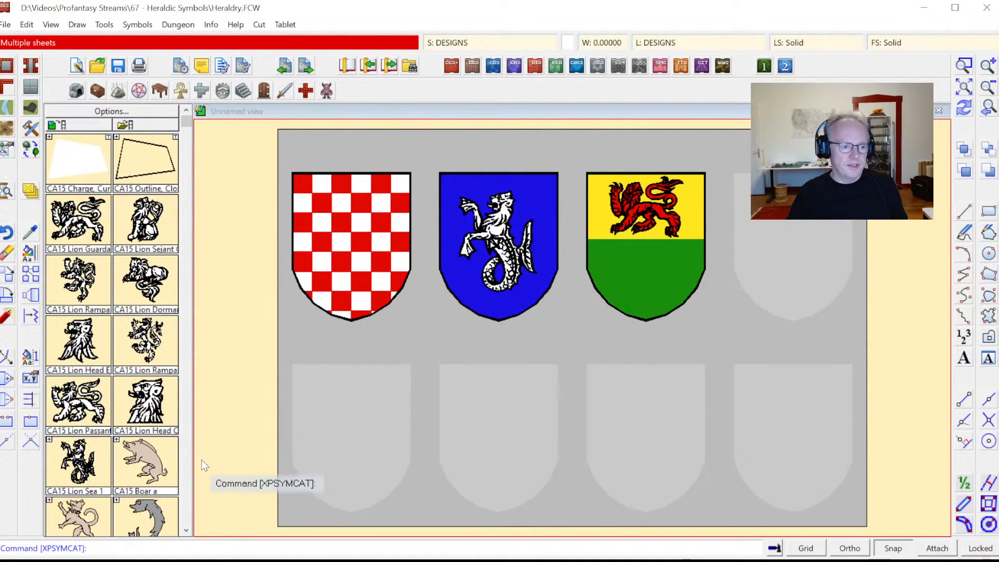
click(184, 476)
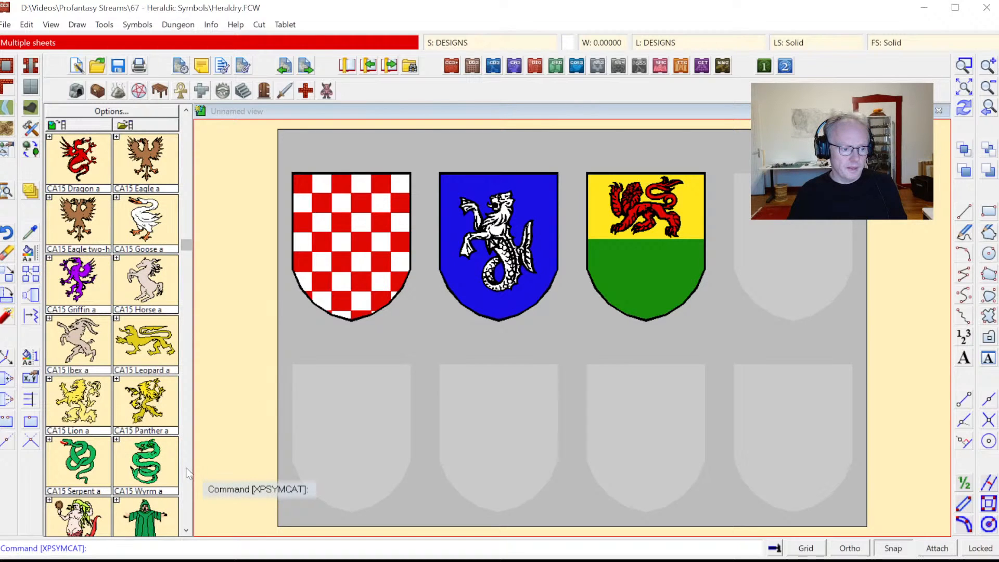
click(186, 473)
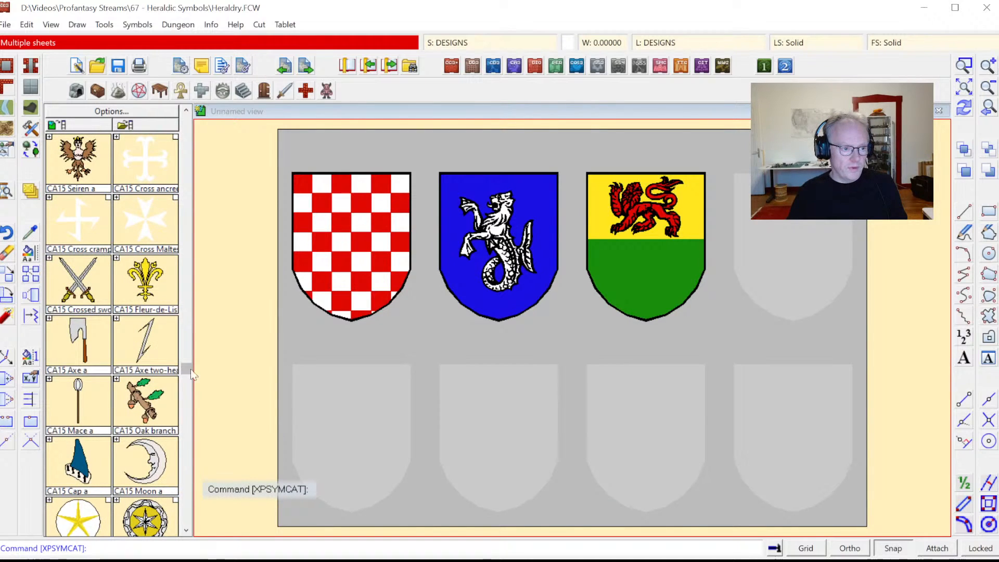
click(186, 460)
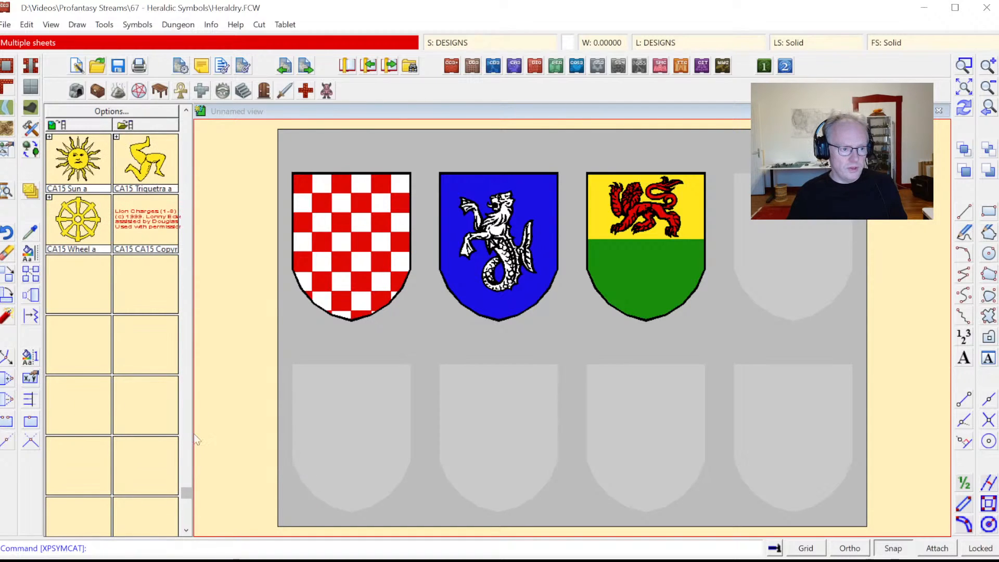
click(186, 125)
click(185, 125)
click(185, 125)
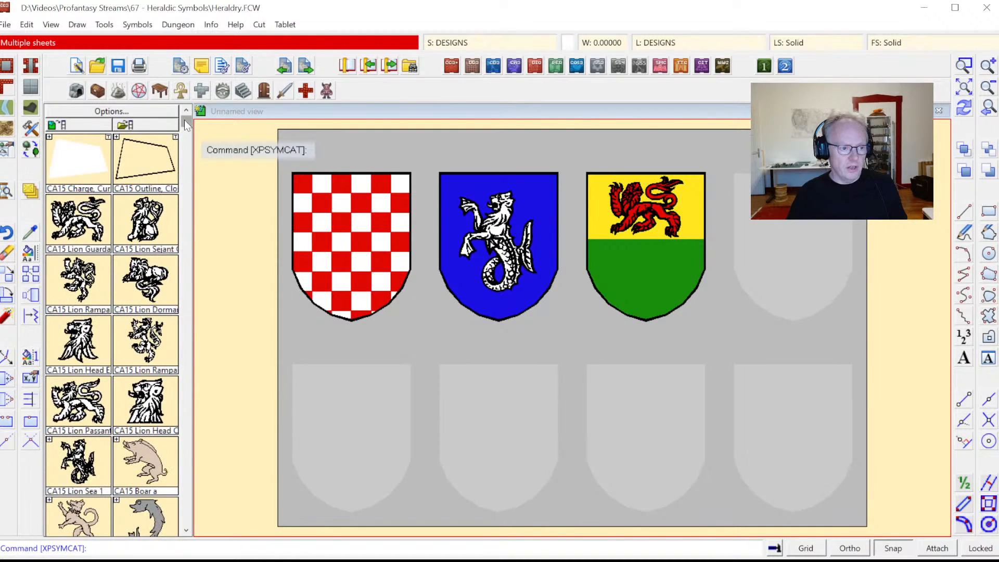
drag(187, 128, 186, 255)
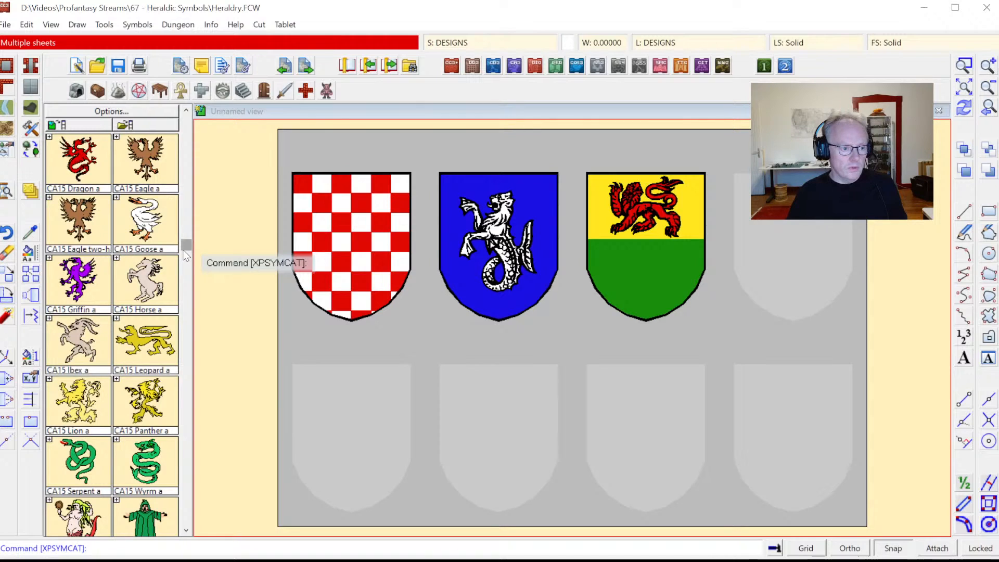
click(189, 270)
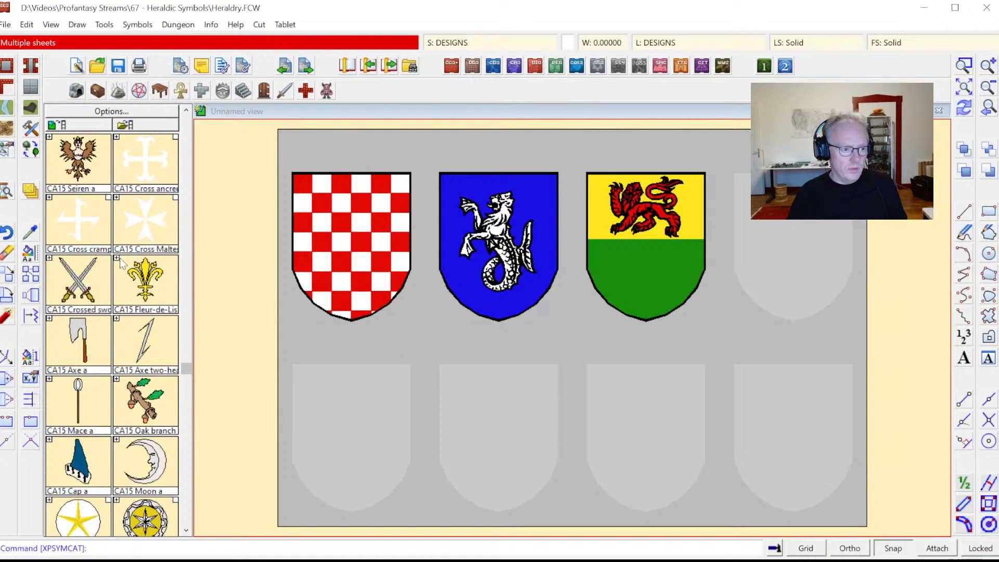
Place two small white ancred cross charges side by side in the green lower half of the third shield
click(83, 217)
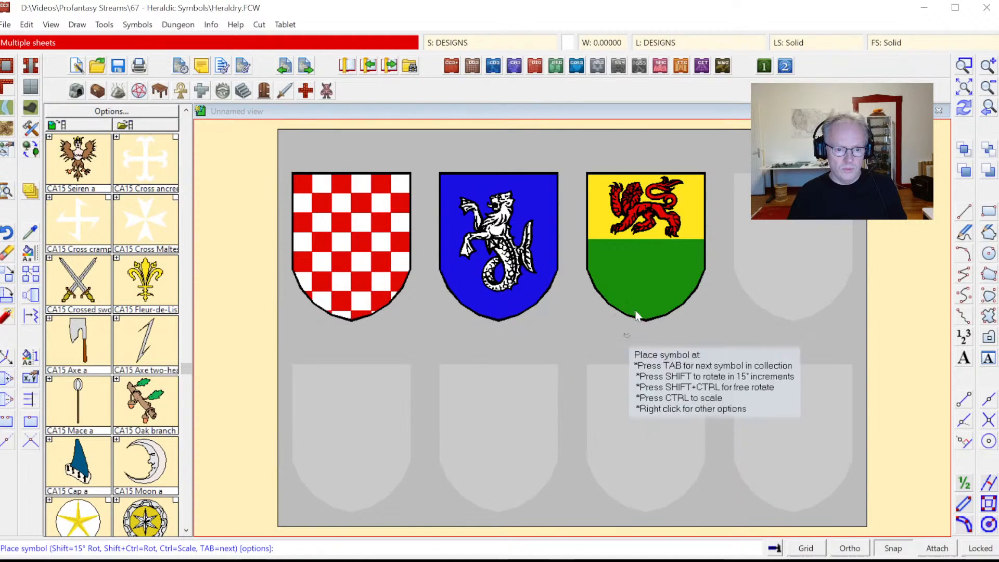
click(622, 271)
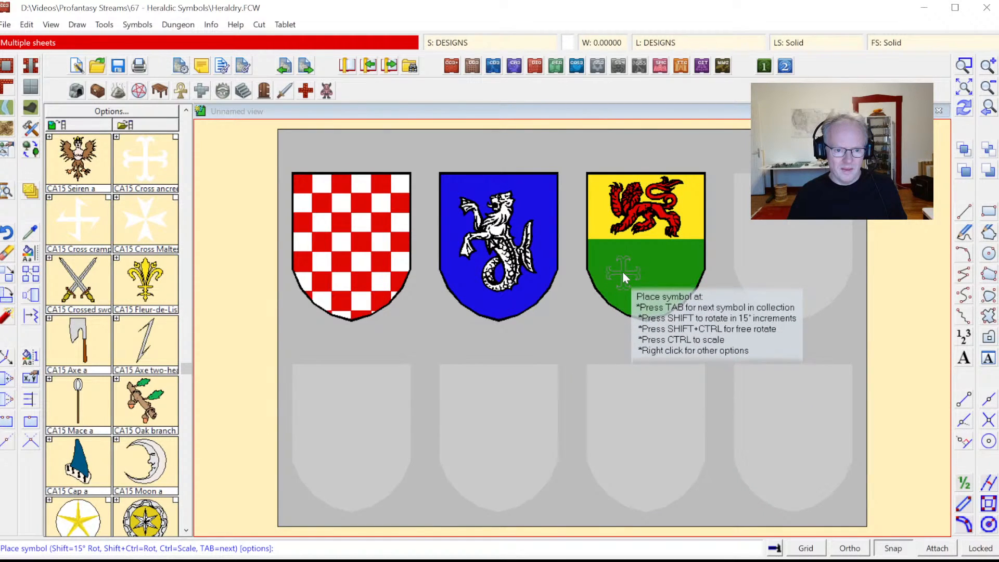
click(666, 269)
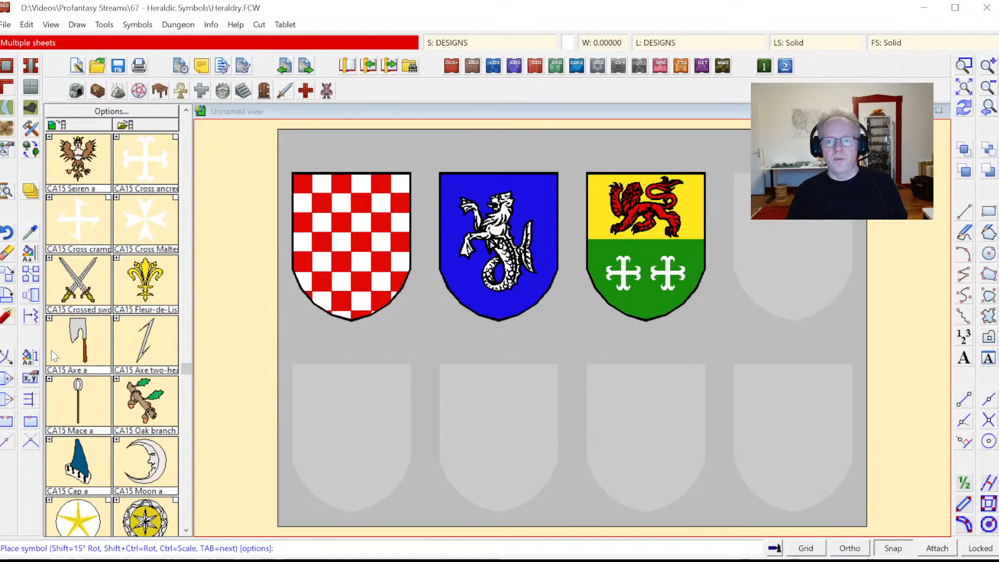
key(Escape)
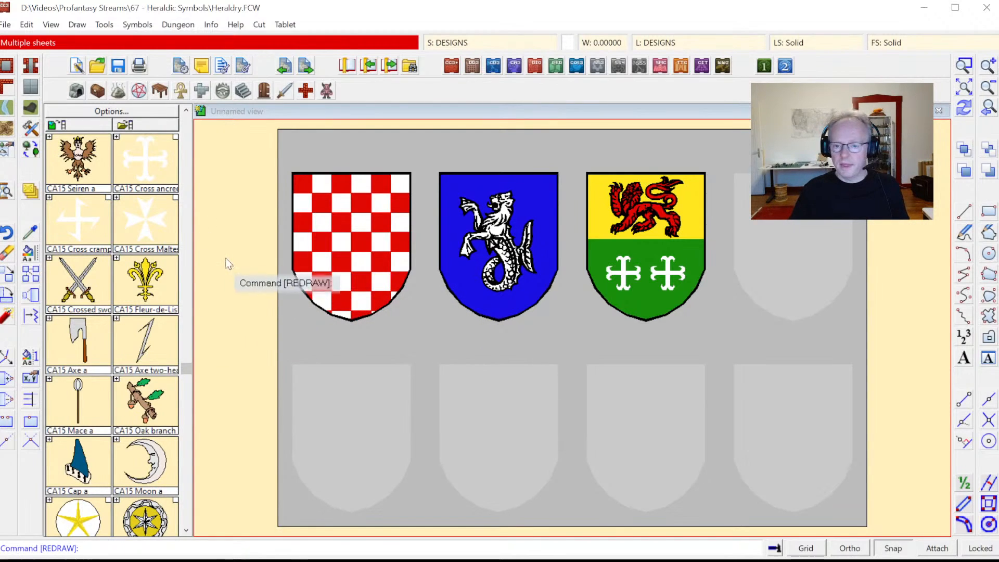
Load the CA15 Shields catalog and place the black CA15 Shield Sable at scale 1.00000 over the first outline of the lower row
click(7, 152)
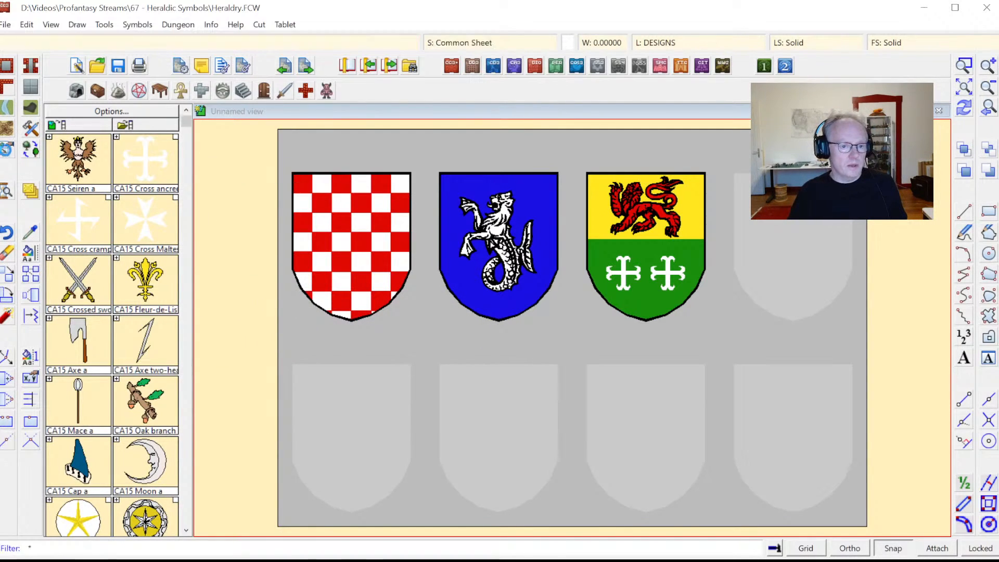
double_click(494, 335)
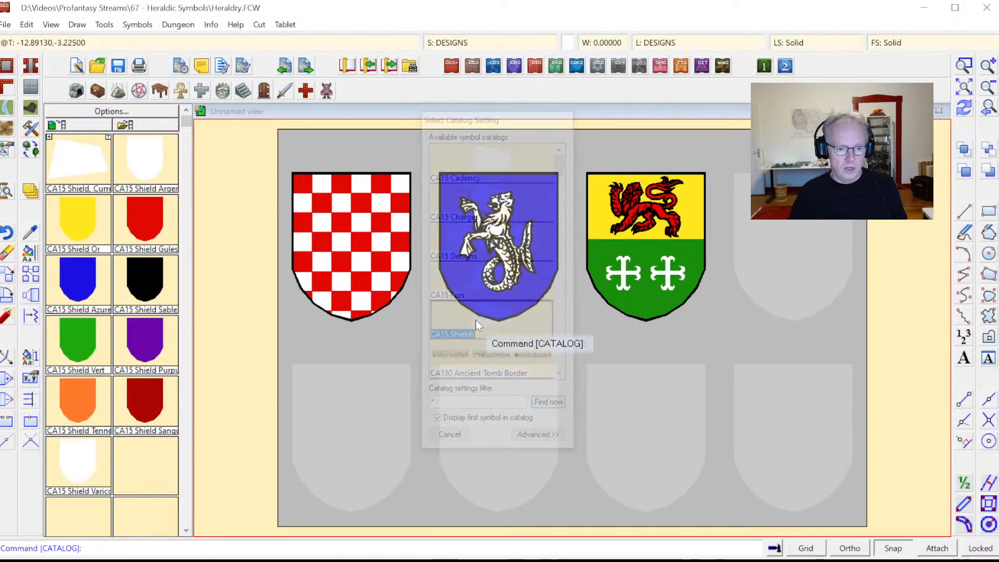
click(135, 354)
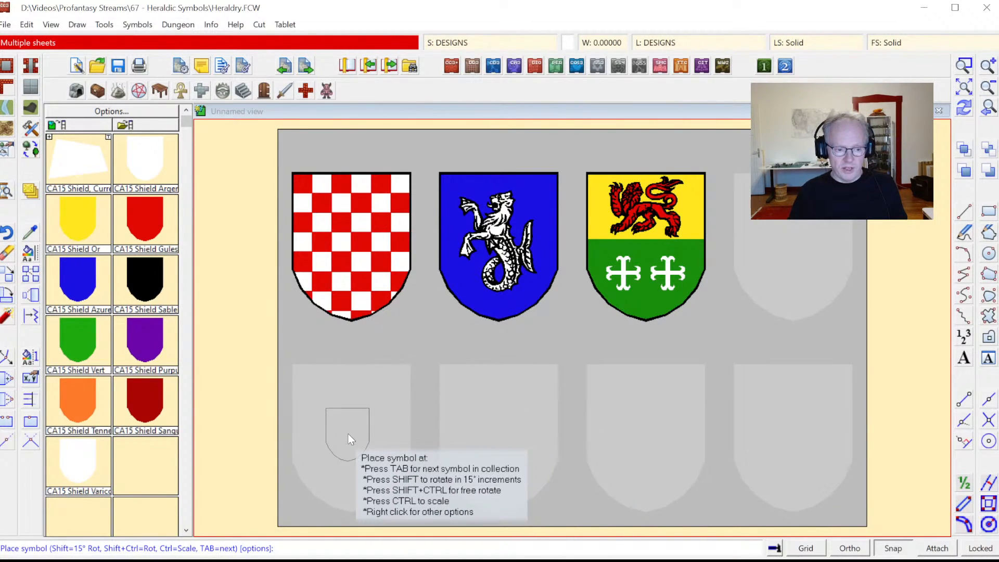
right_click(394, 359)
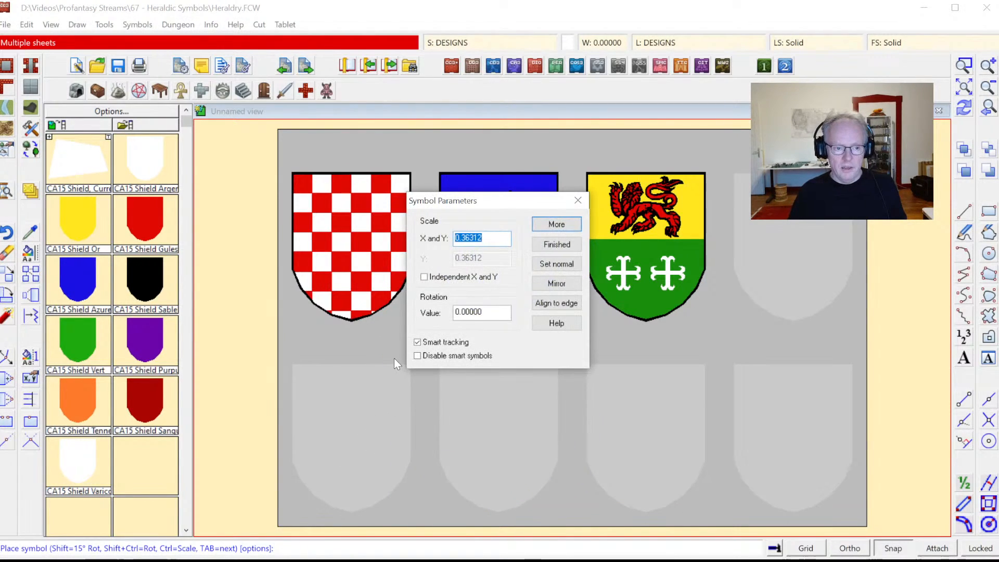
click(556, 266)
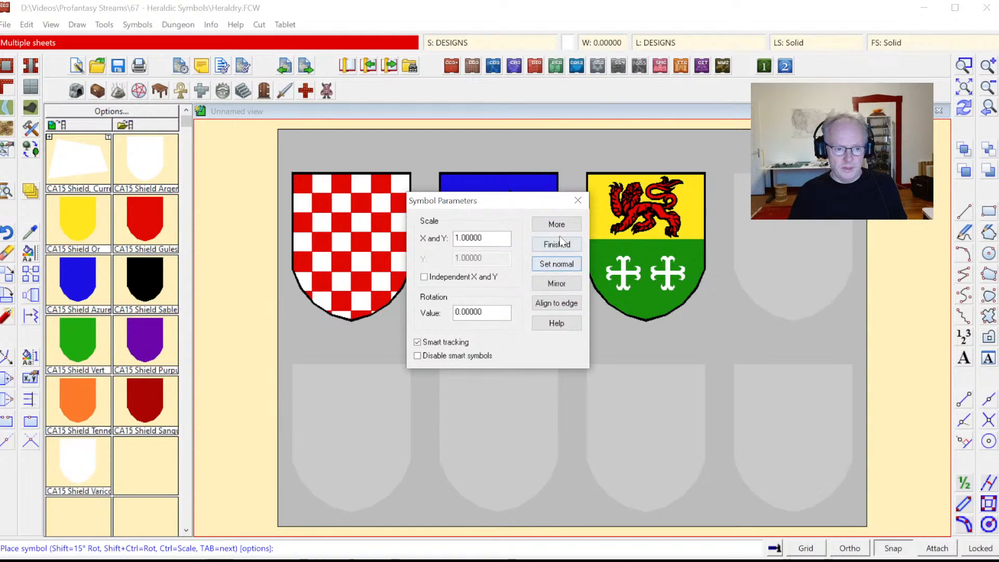
click(556, 244)
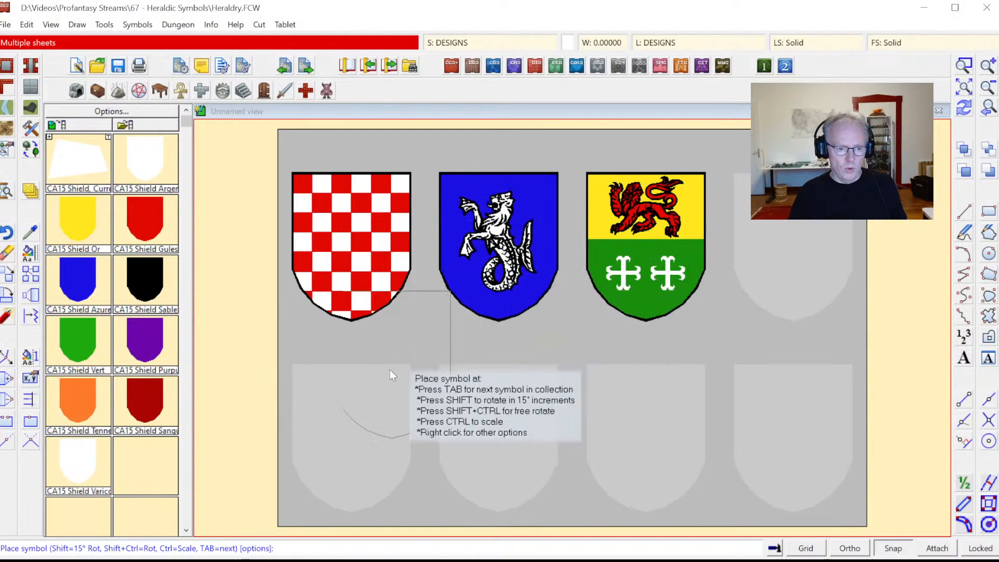
click(352, 437)
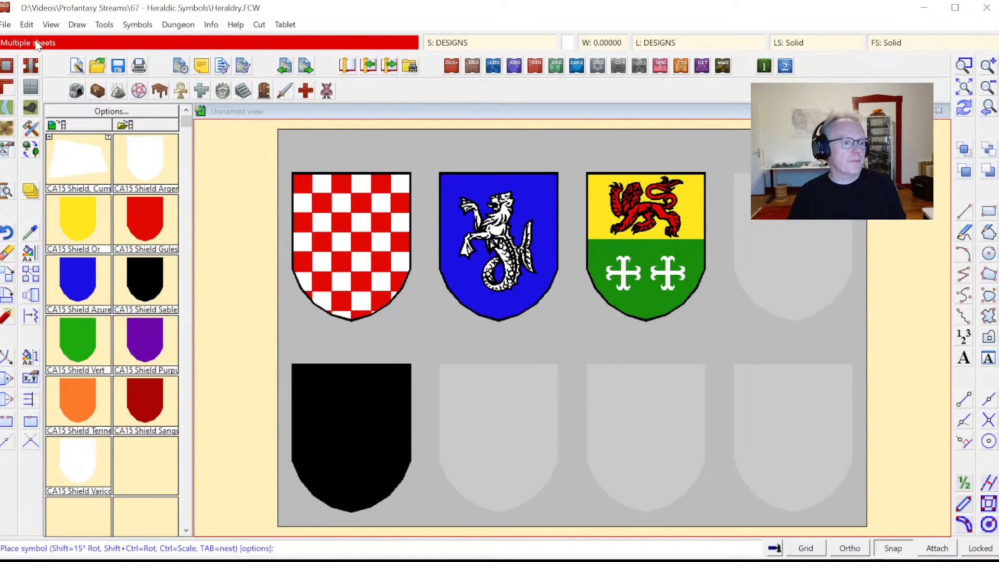
Load the CA15 Designs catalog and place the CA15 Bend Sinister design in white over the black shield
click(6, 149)
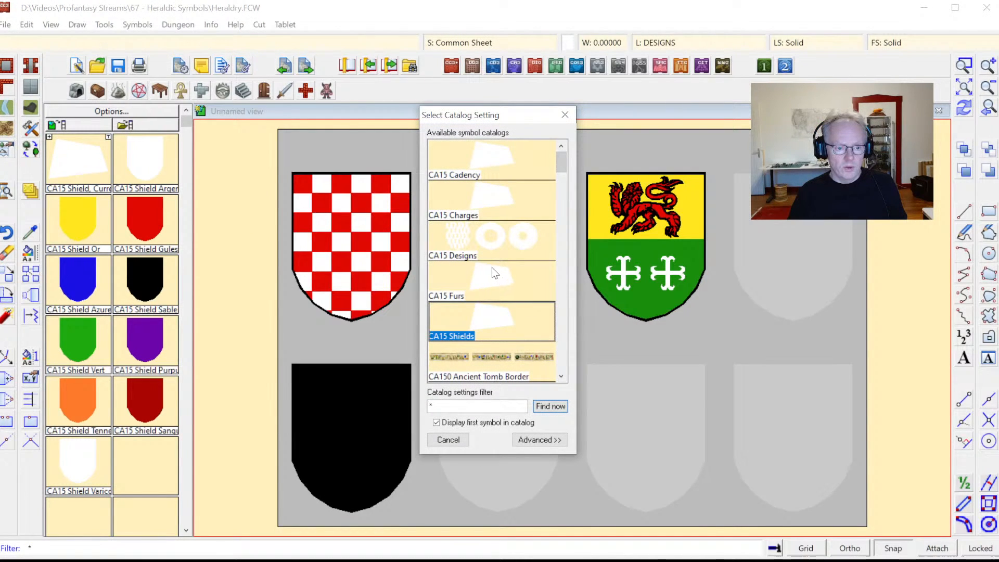
double_click(476, 244)
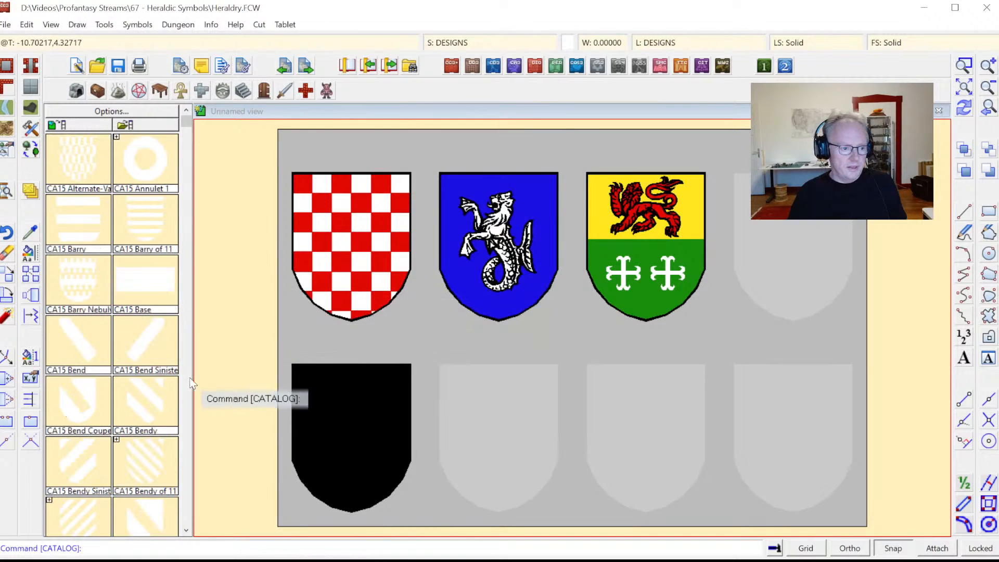
click(145, 343)
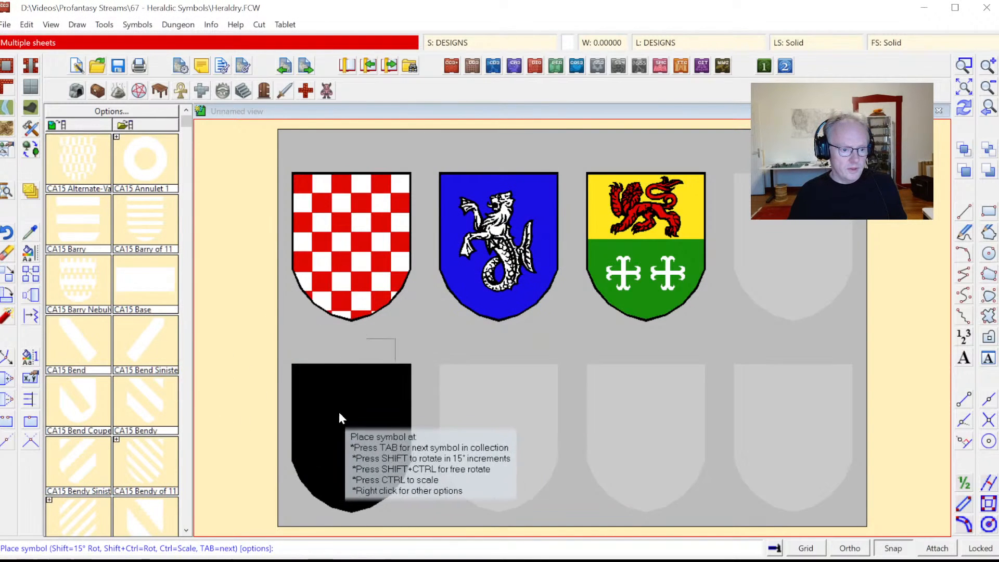
click(349, 438)
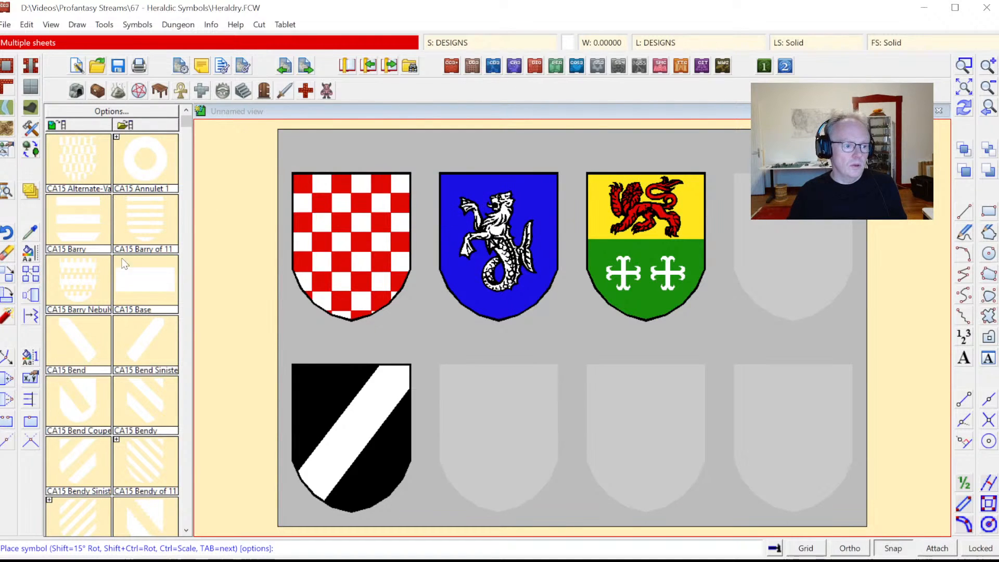
Load the CA15 Charges catalog and place a scaled-down white CA15 Lion Head C charge in the black shield's upper left corner
click(7, 150)
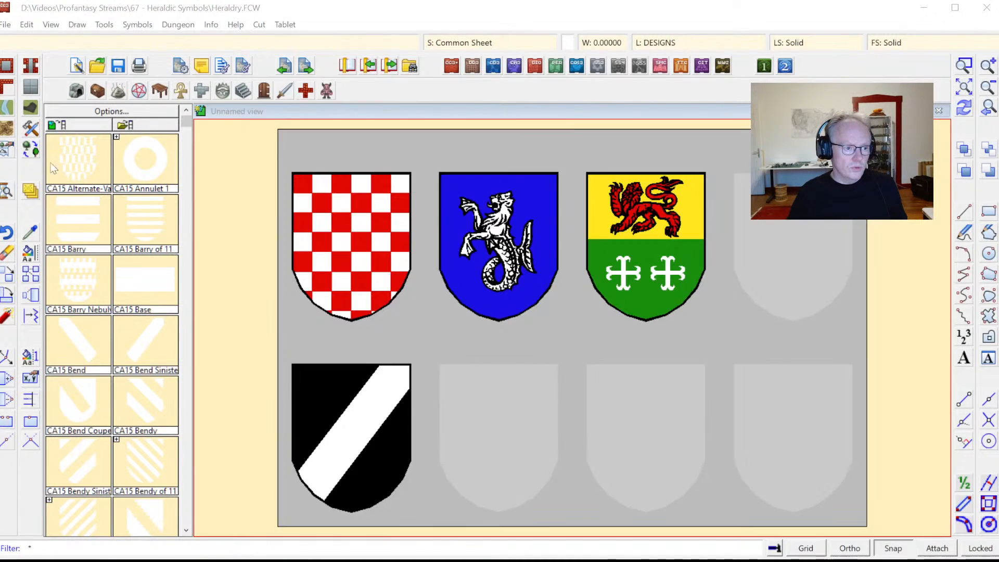
double_click(480, 218)
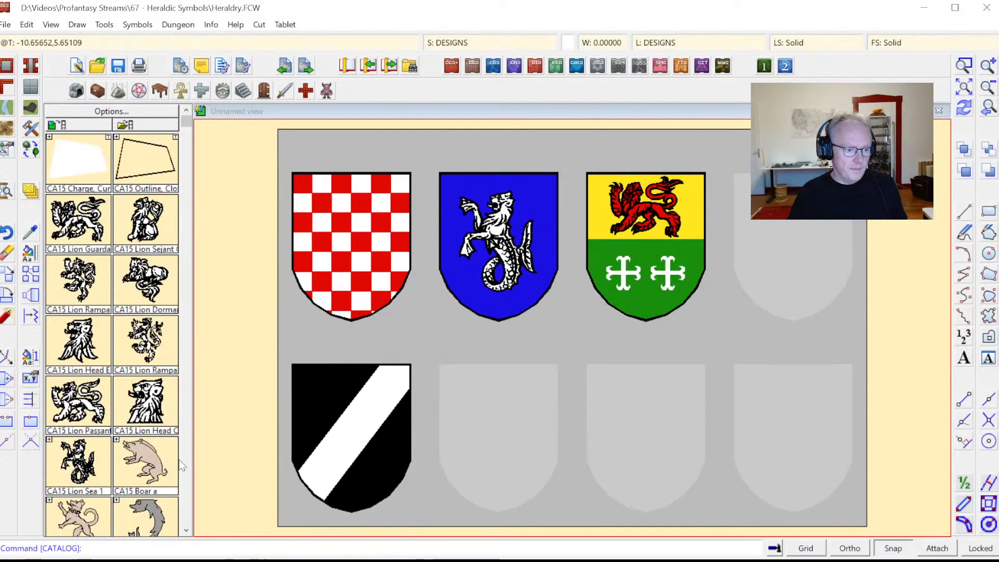
click(156, 406)
key(ctrl)
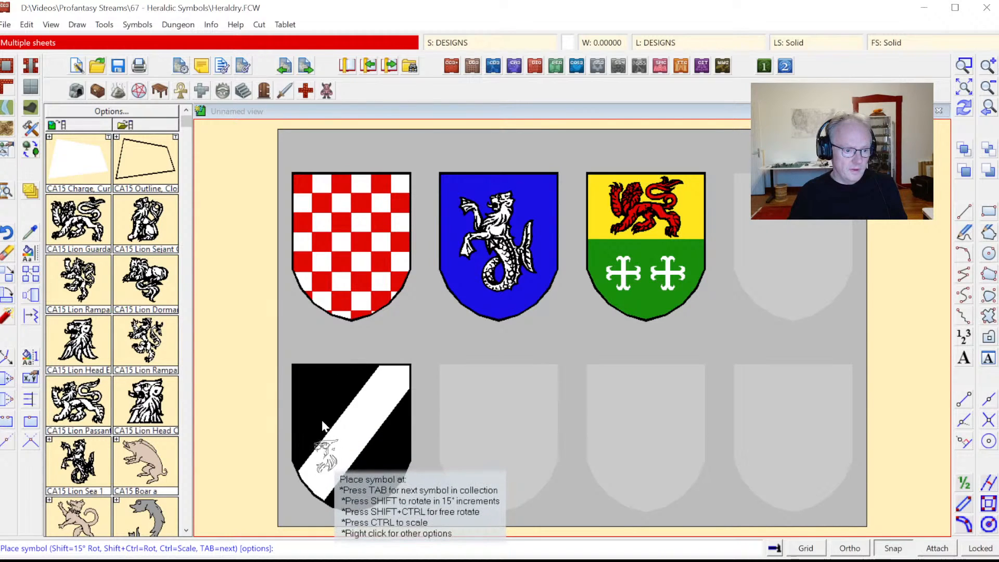
click(318, 395)
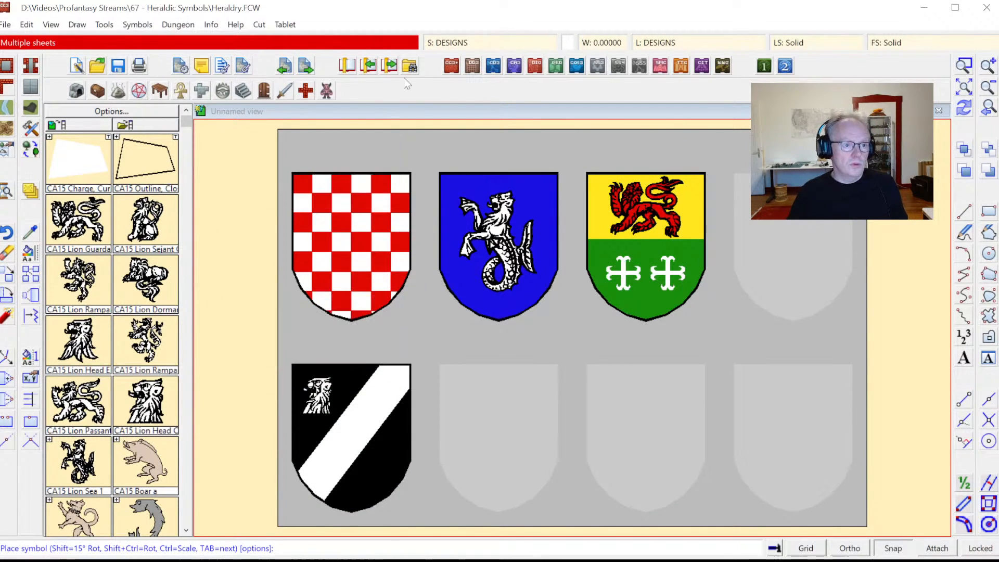
Set the current colour to red and look through the remaining charge symbols
click(569, 43)
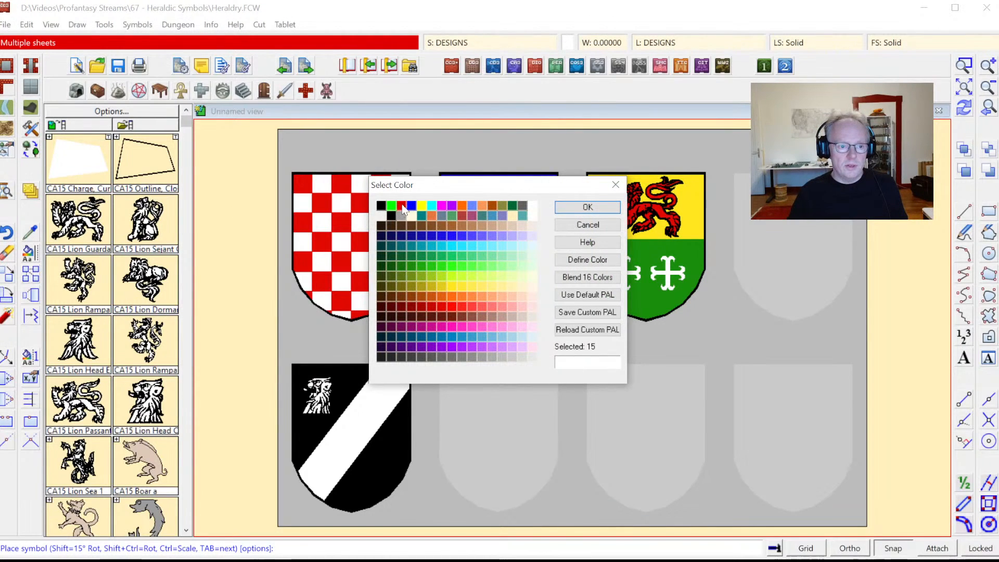
click(588, 208)
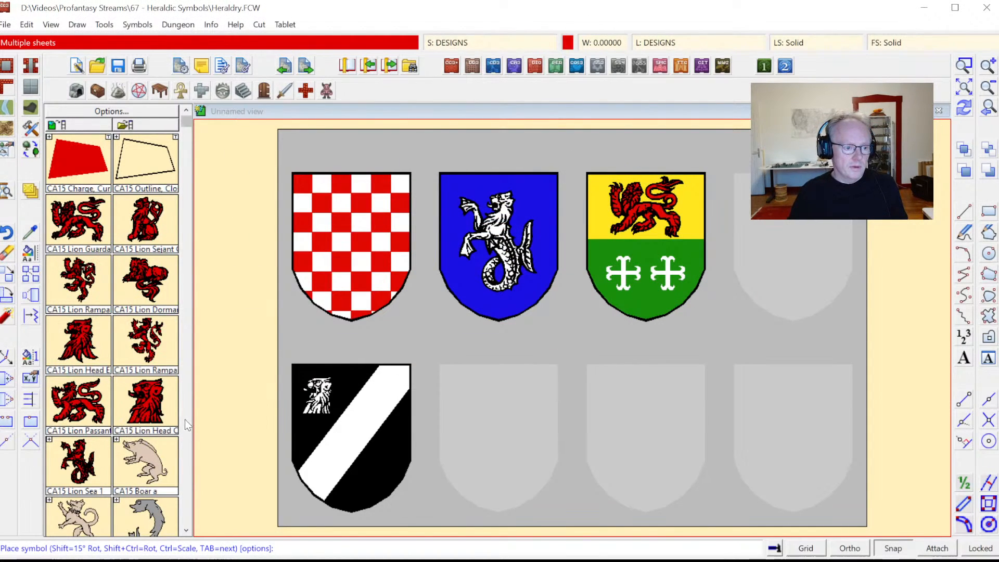
click(186, 424)
click(186, 425)
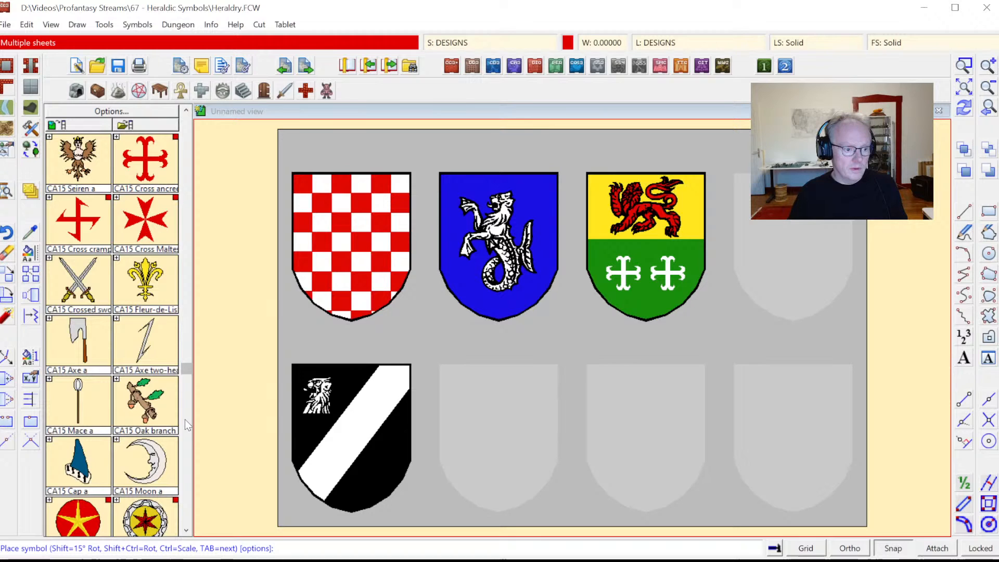
click(186, 424)
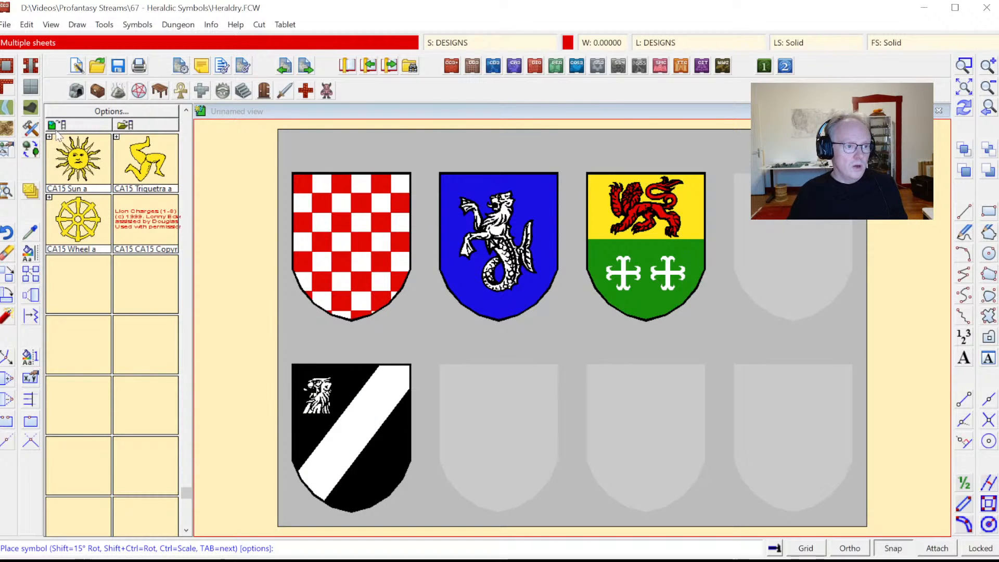
Load the CA15_Cadency catalog and place three red cadency fleur-de-lis along the white bend of the black shield
click(149, 126)
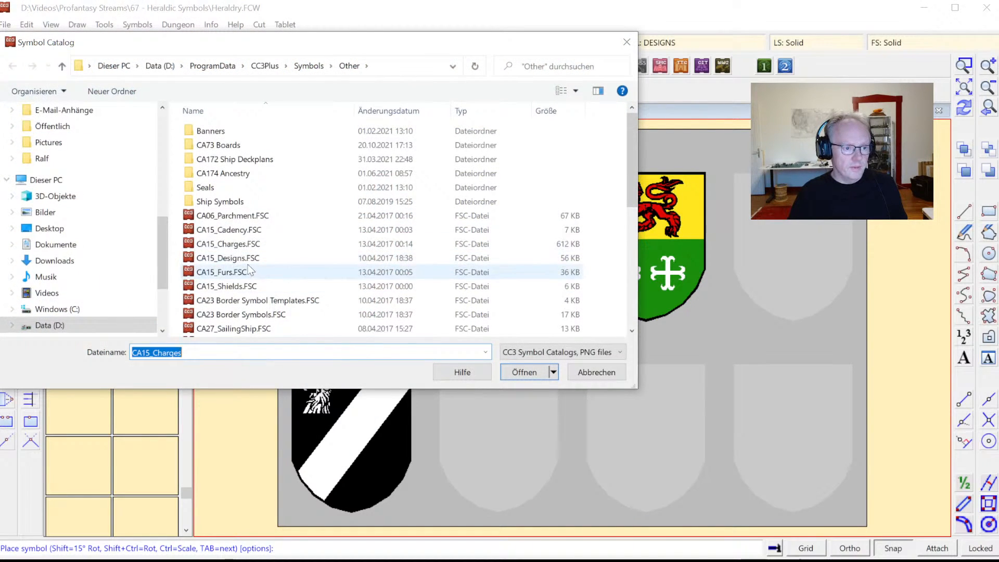
double_click(234, 232)
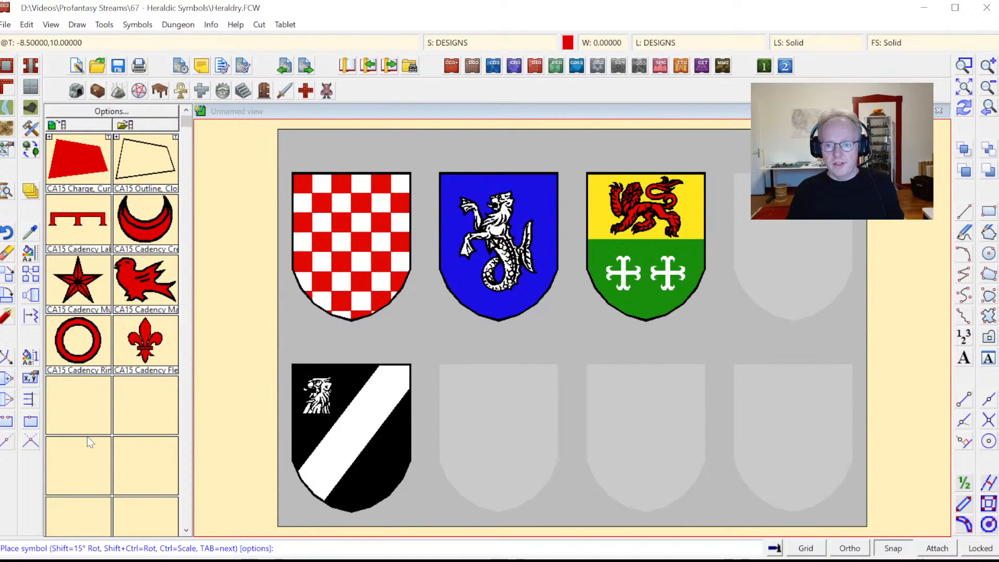
click(150, 352)
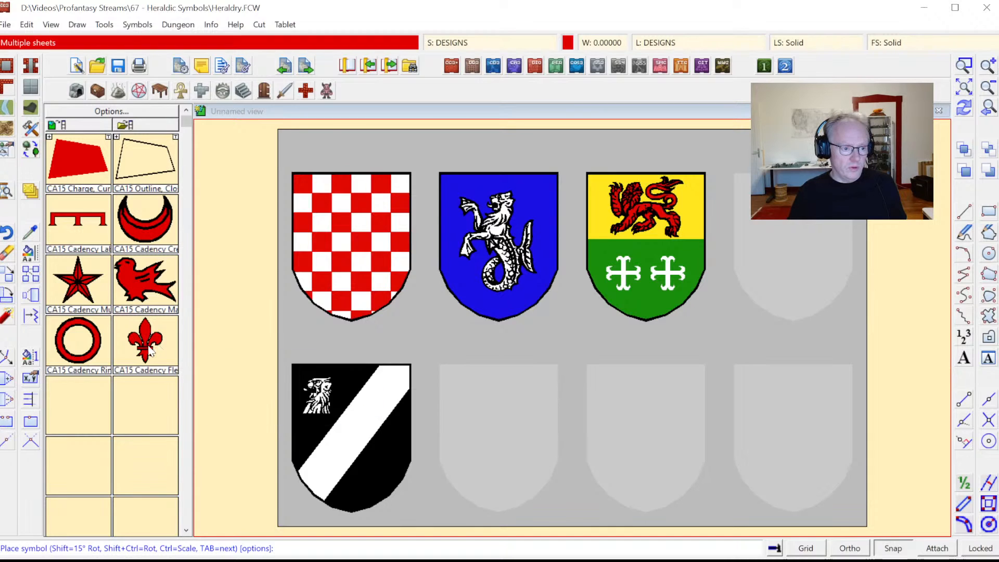
click(362, 423)
click(335, 453)
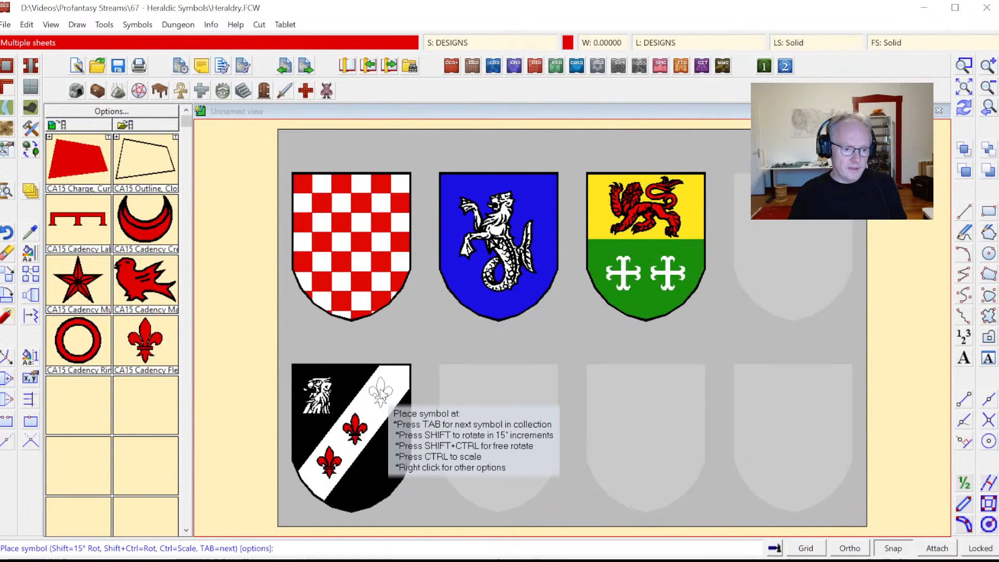
click(380, 394)
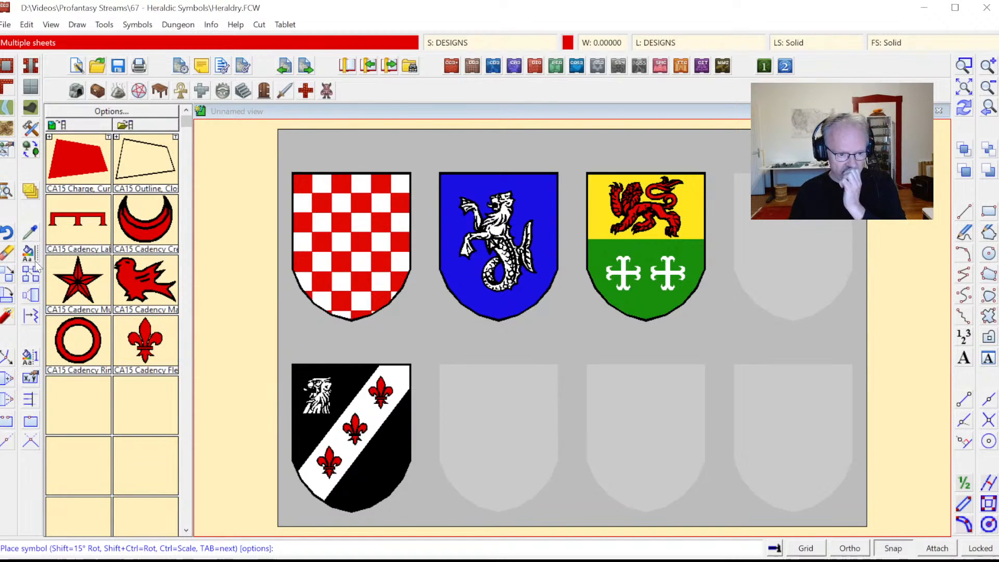
key(Escape)
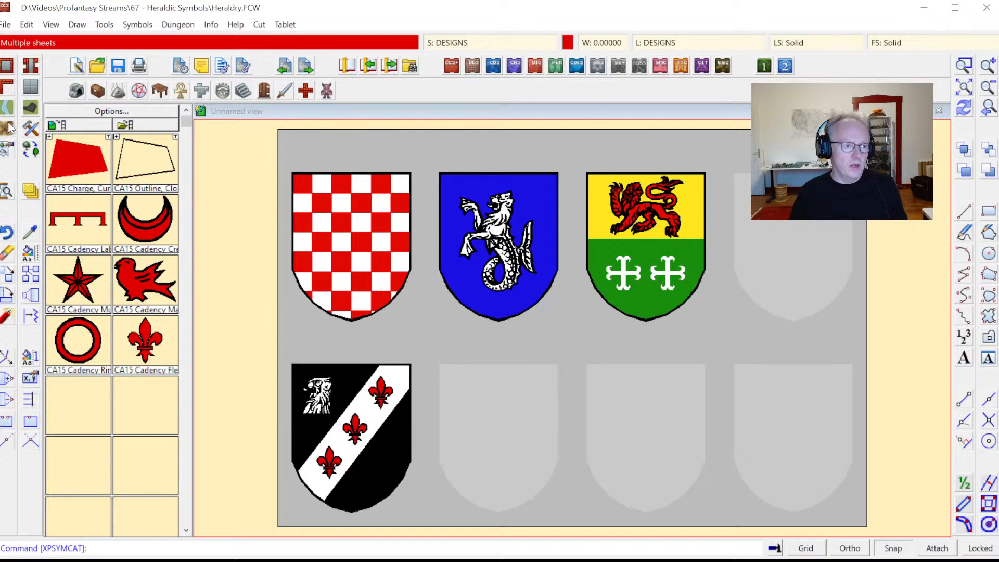
Load the CA15 Charges catalog and look through its symbols from the lions to the last charges
click(126, 126)
key(Escape)
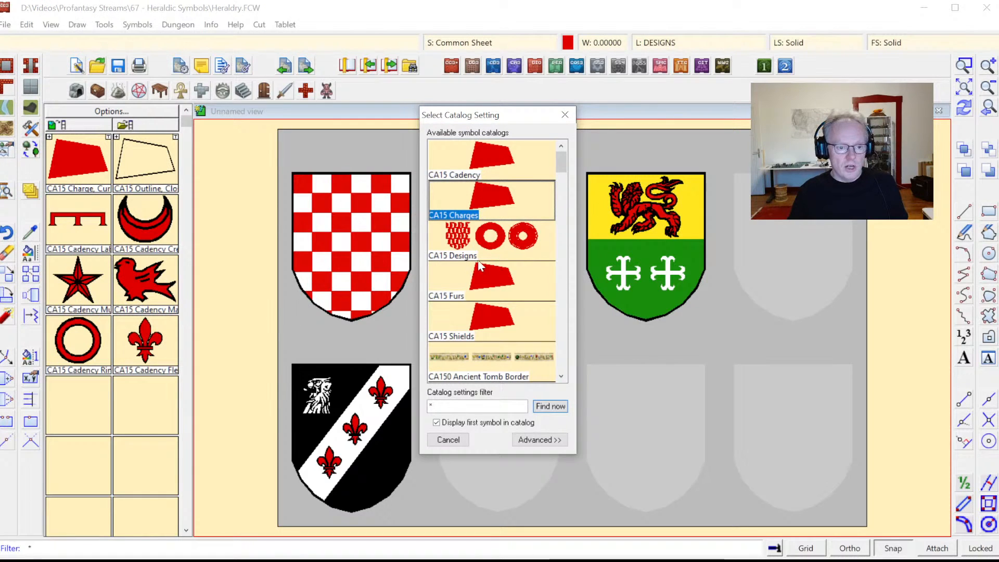
double_click(461, 201)
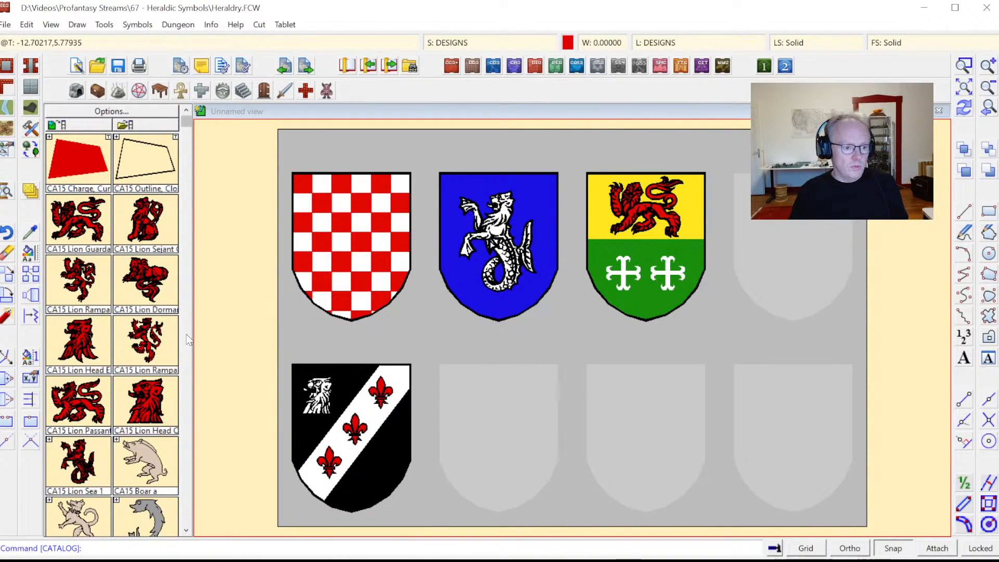
scroll(189, 343, down, 5)
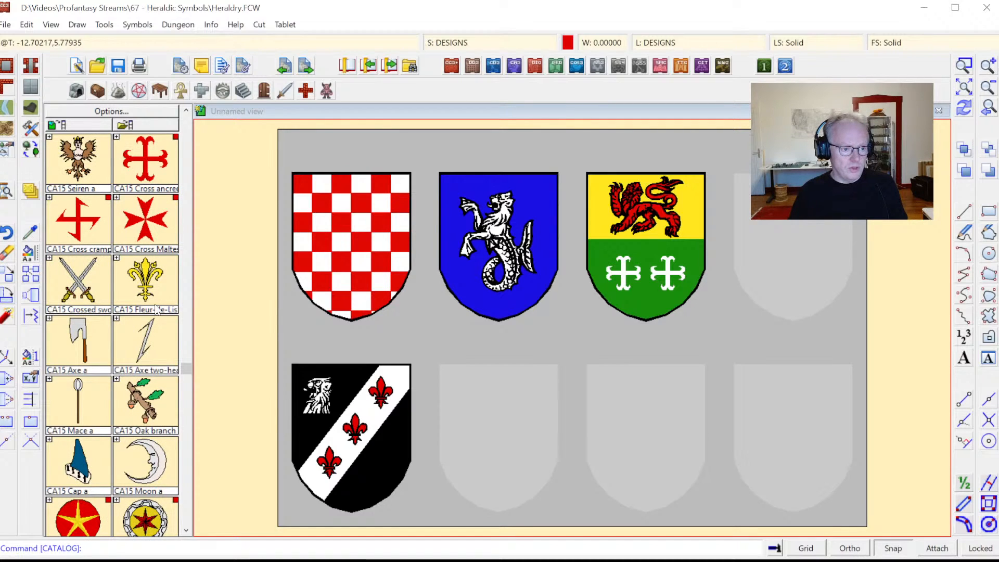
scroll(186, 403, down, 5)
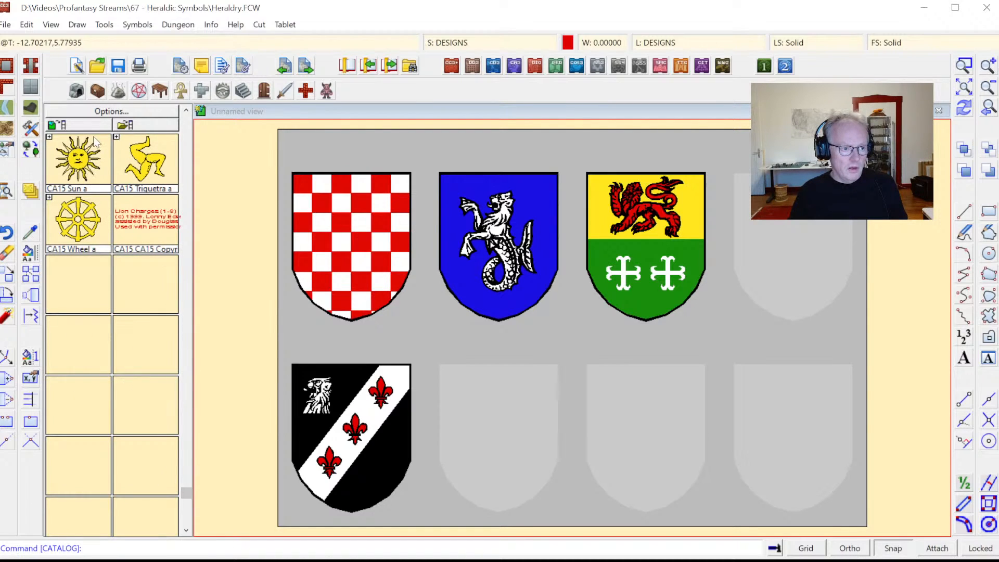
scroll(188, 171, up, 5)
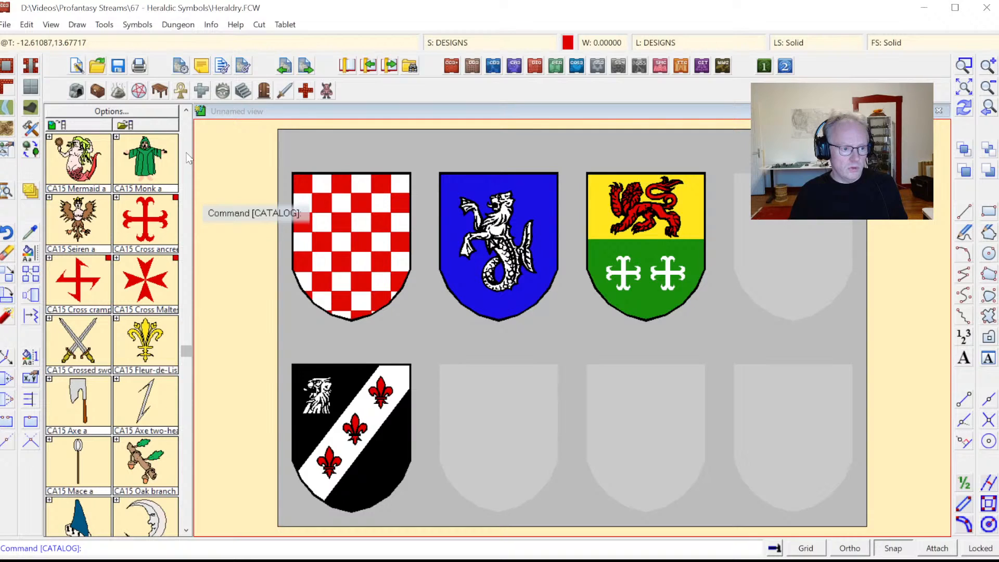
scroll(191, 133, up, 5)
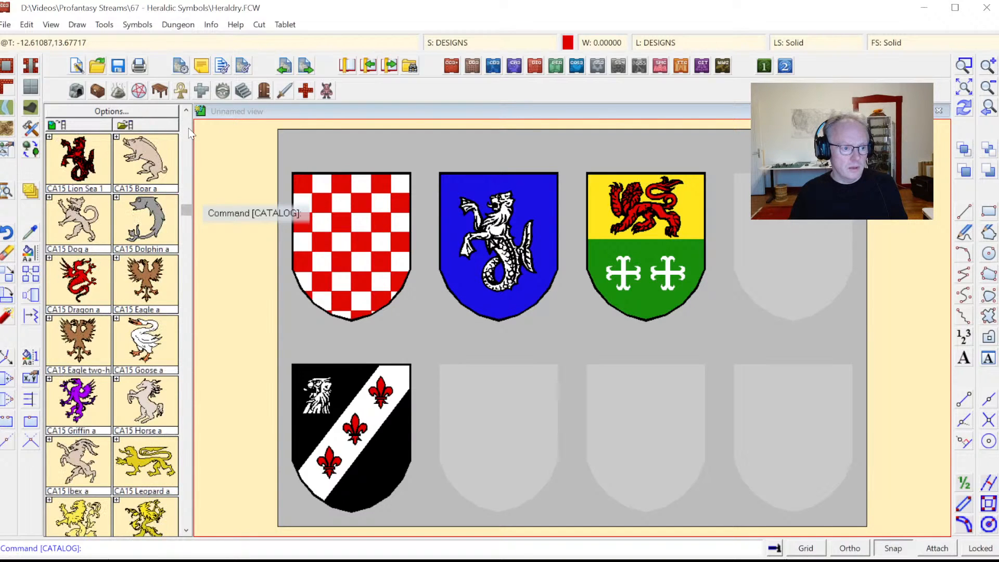
scroll(191, 133, up, 5)
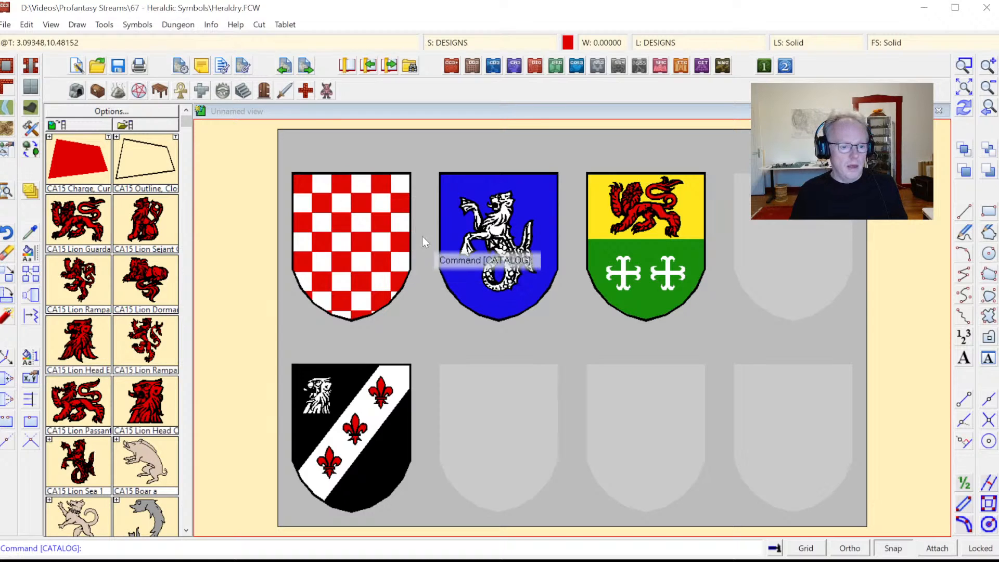
Zoom in on the second outline of the lower row and load the CA15 Shields catalog
click(964, 65)
click(417, 348)
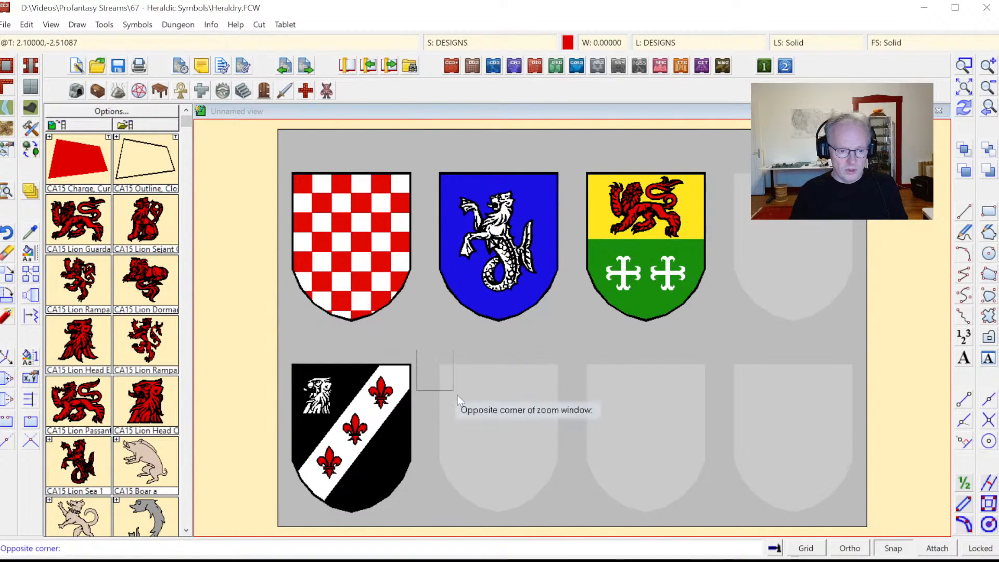
click(579, 521)
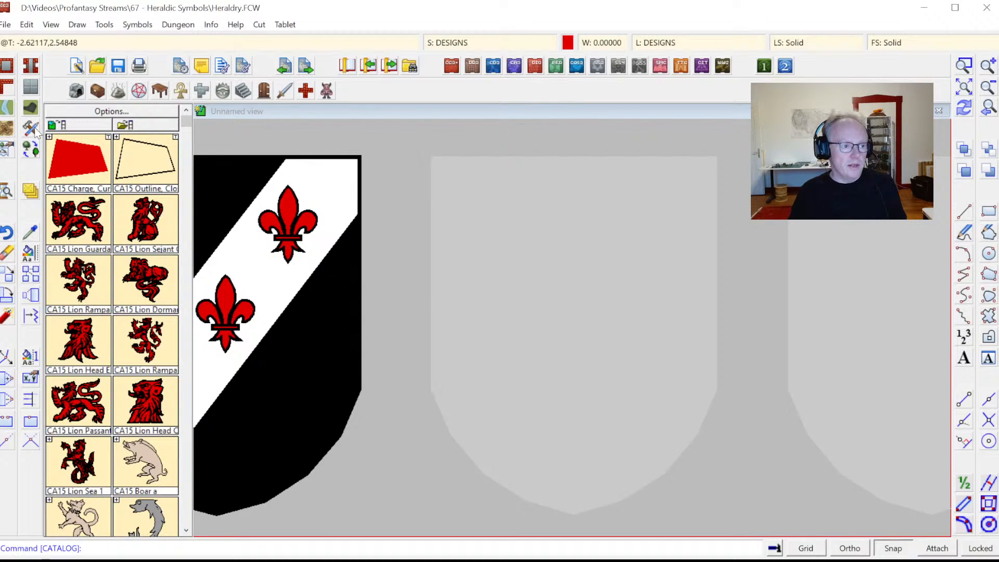
click(4, 133)
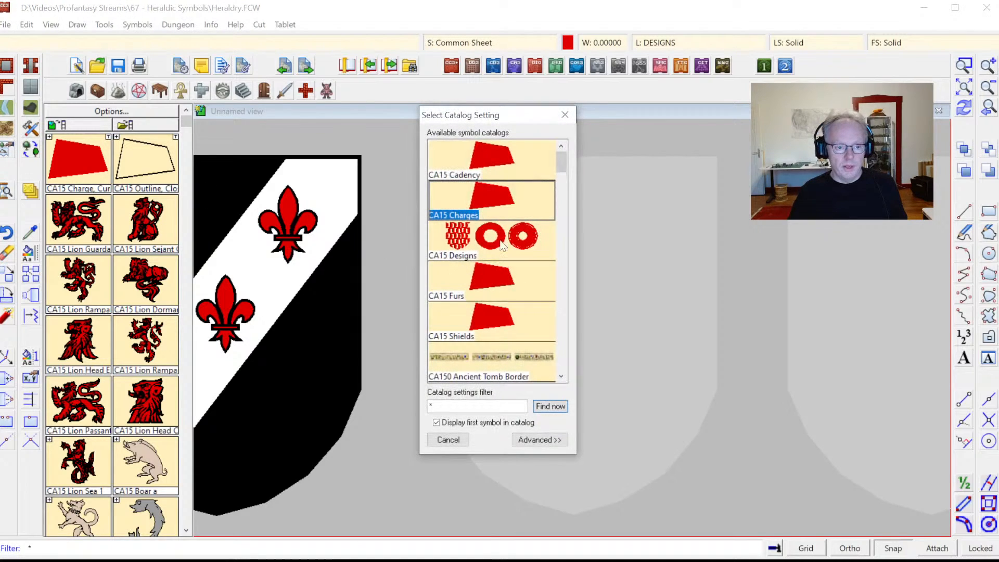
double_click(461, 317)
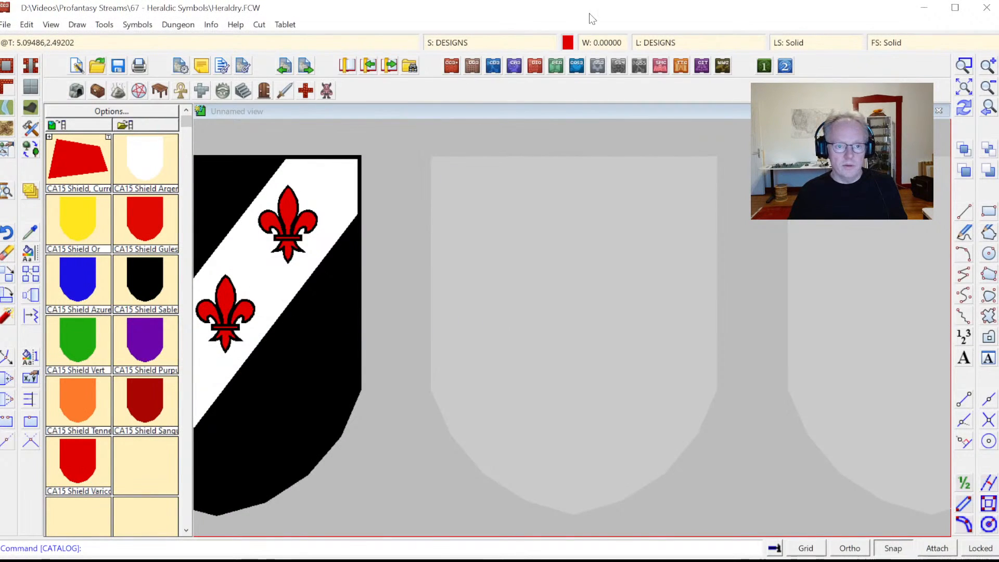
Set the current colour to teal
click(567, 43)
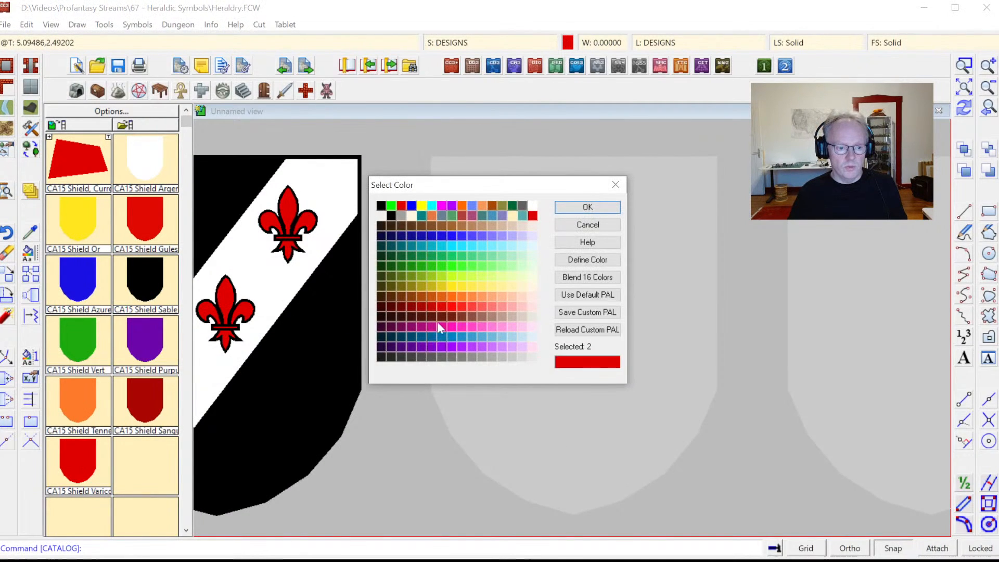
click(411, 245)
click(587, 207)
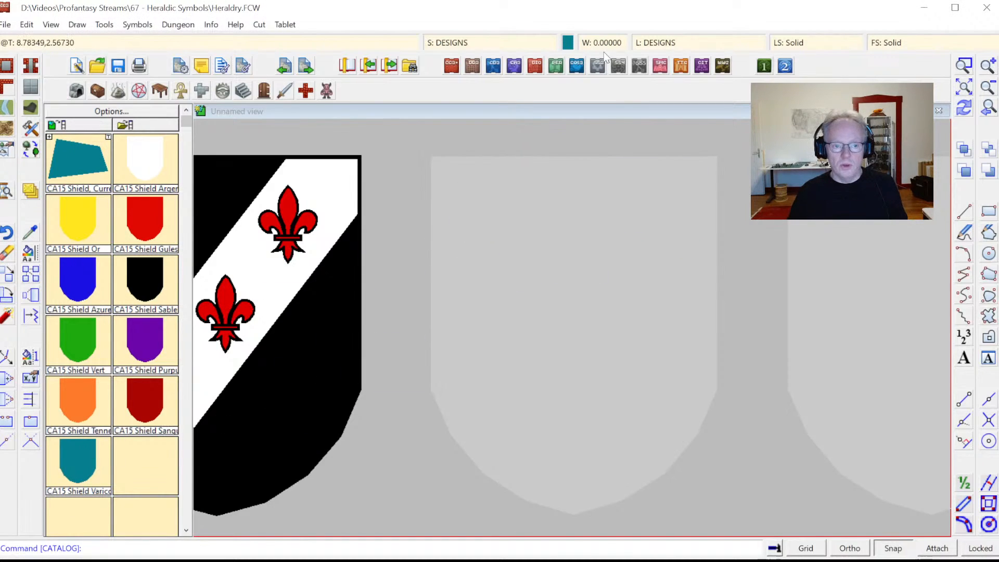
Try several teal and blue shades in the palette and set the current colour to a medium blue
click(571, 44)
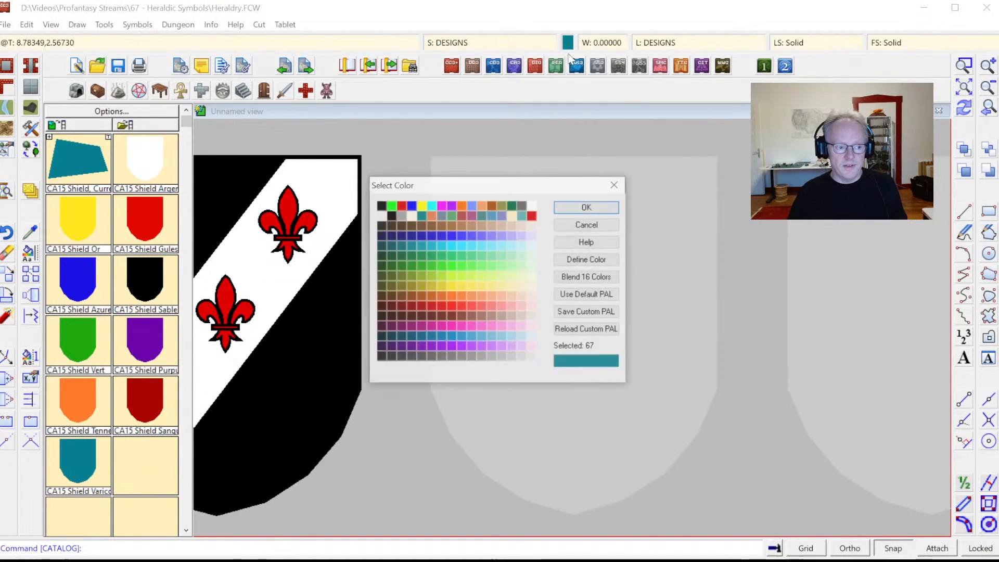
click(393, 244)
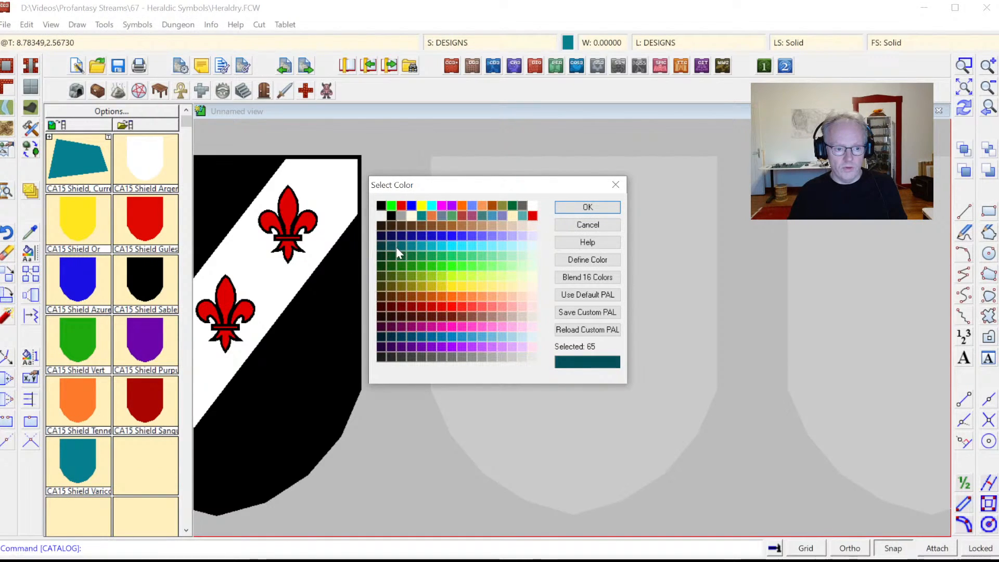
click(398, 245)
click(404, 336)
click(421, 338)
click(438, 337)
click(442, 336)
click(452, 336)
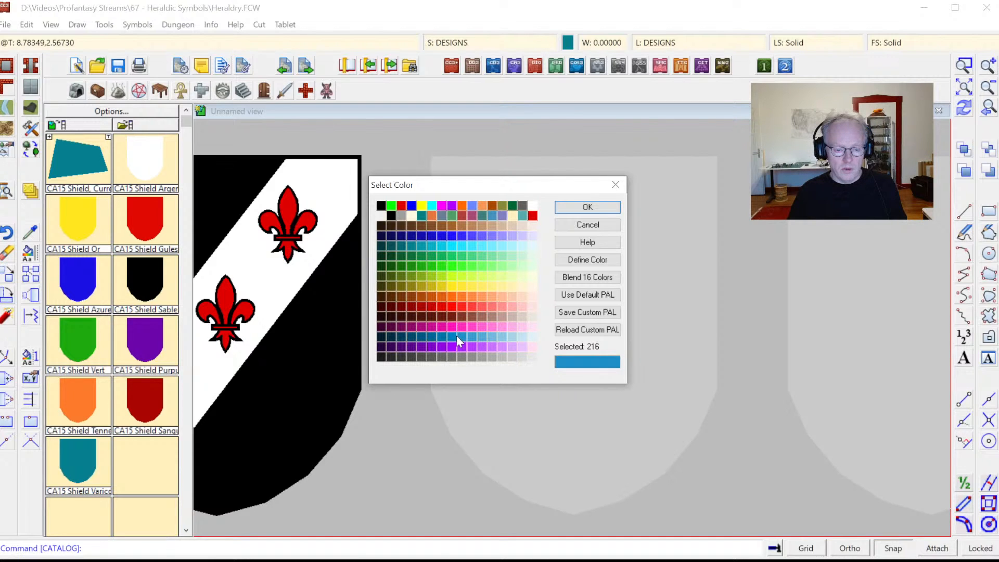
click(572, 210)
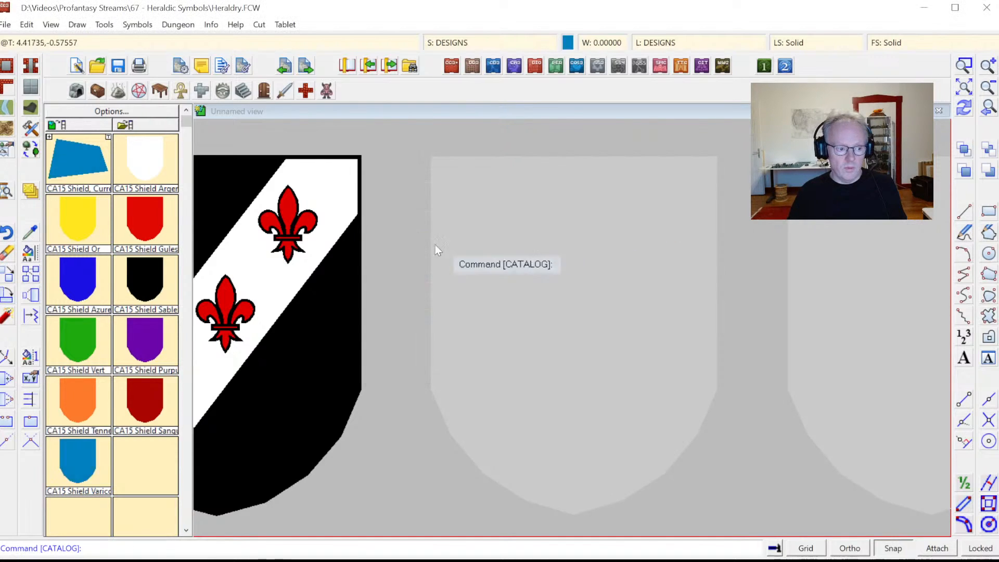
Place the blue CA15 varicolor shield at scale 1.00000 over the second outline of the lower row
right_click(542, 306)
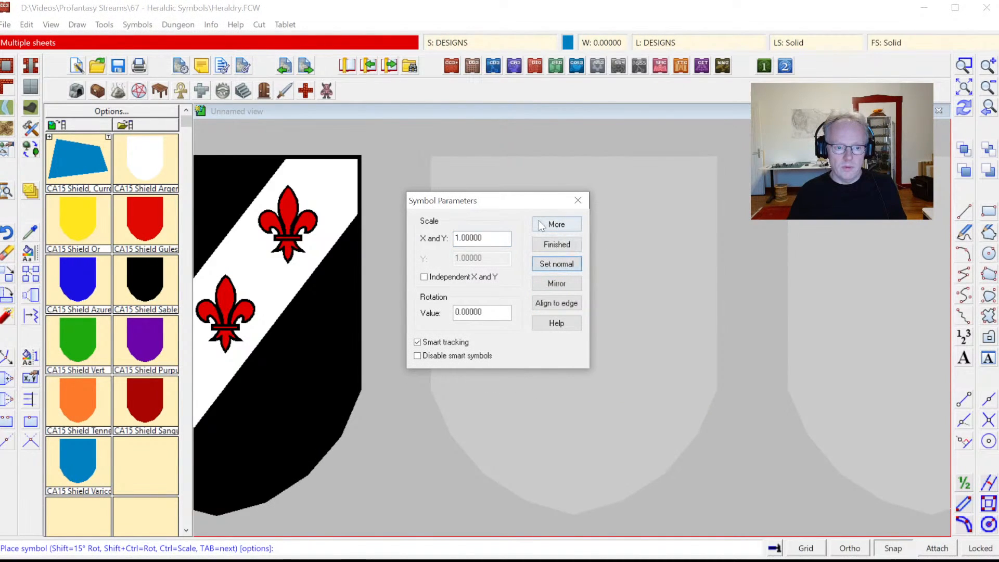
click(557, 247)
click(576, 338)
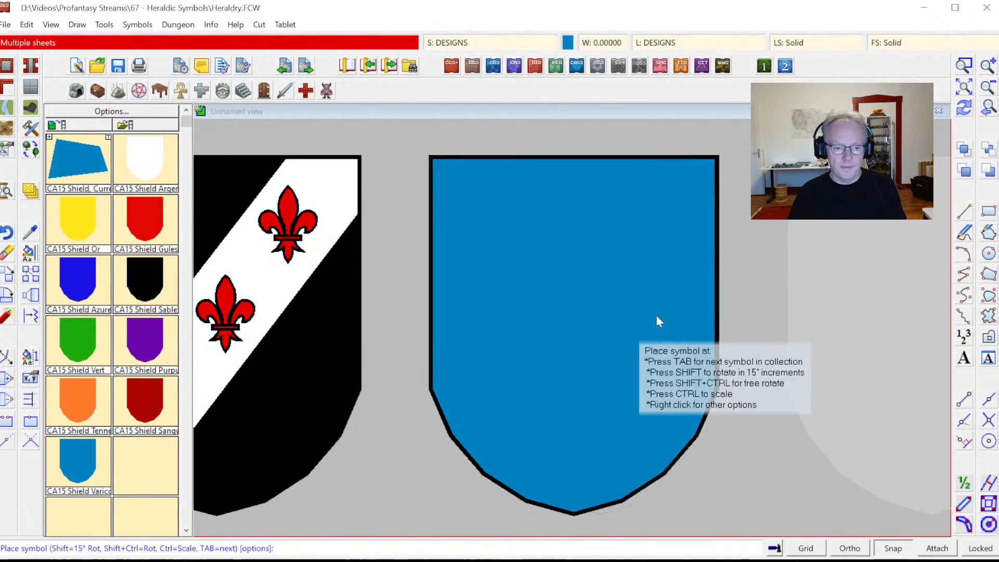
right_click(675, 230)
click(567, 242)
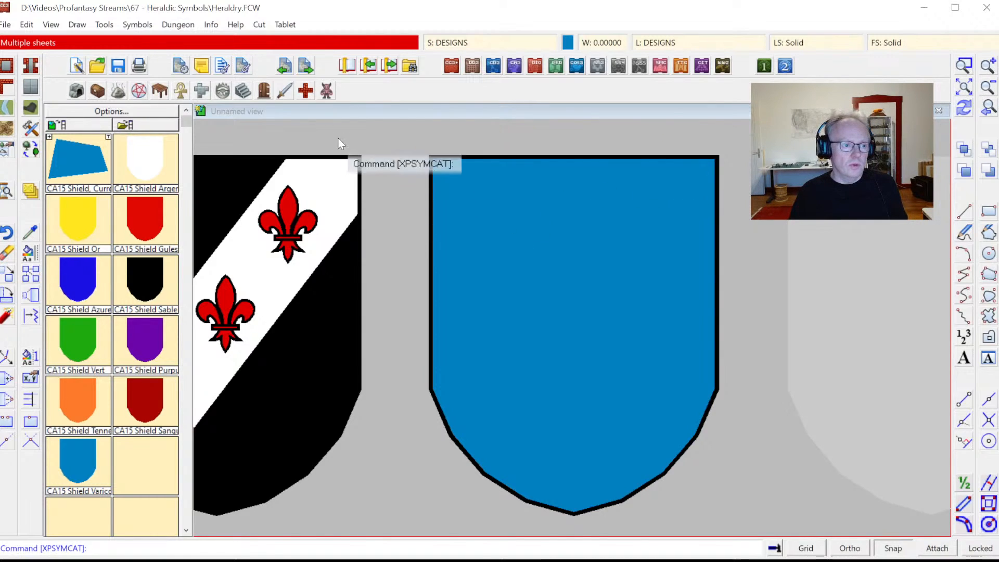
Load the CA15 Charges catalog and set the current colour to white
click(83, 126)
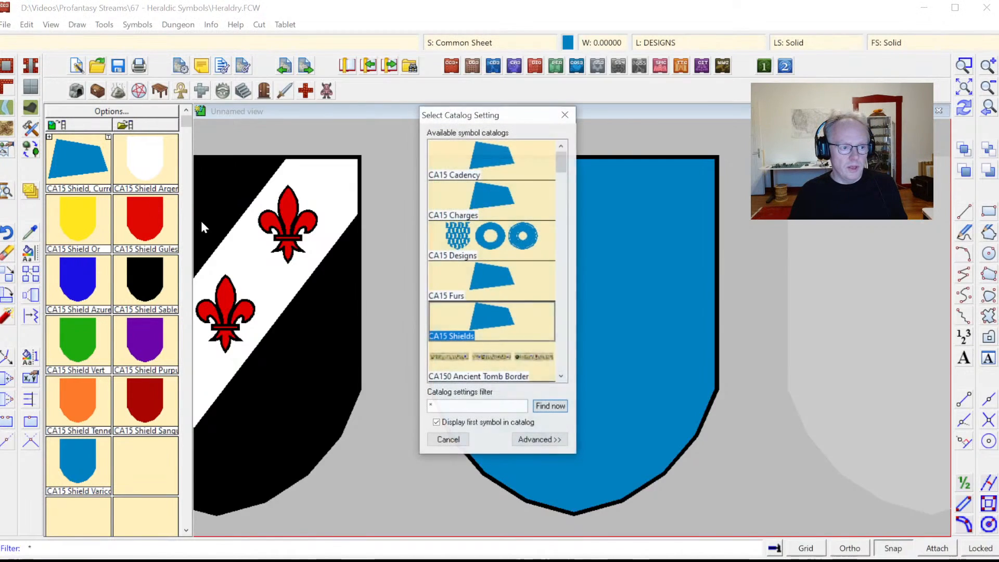
double_click(489, 237)
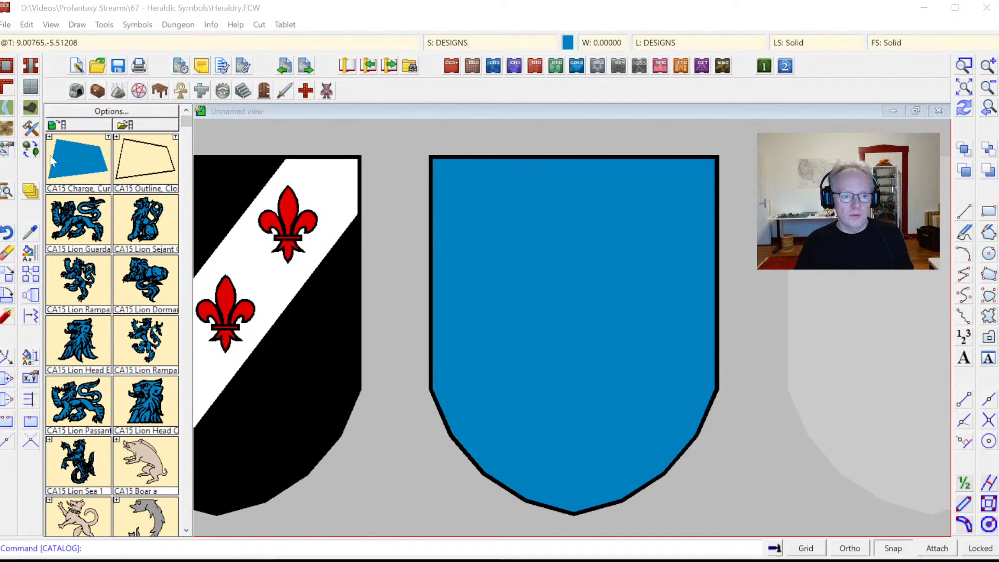
click(569, 45)
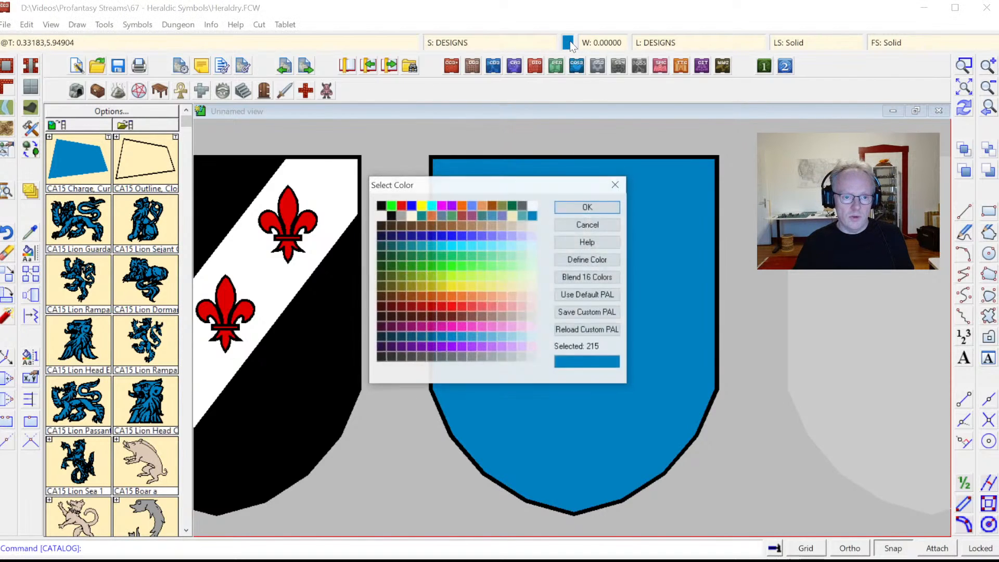
click(533, 207)
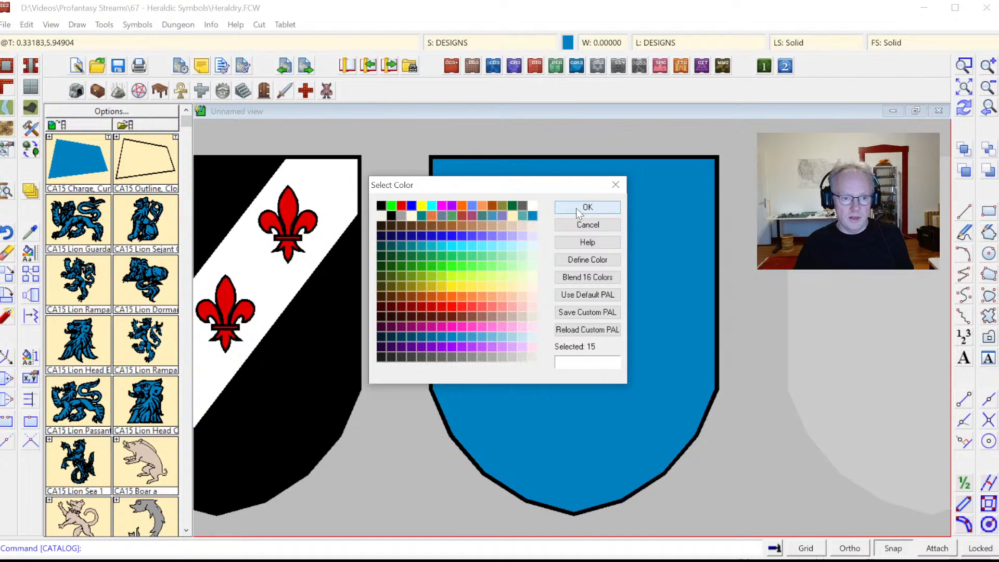
click(579, 208)
Draw a tall, narrow white triangle in the upper half of the blue shield with the current-colour charge tool
click(86, 177)
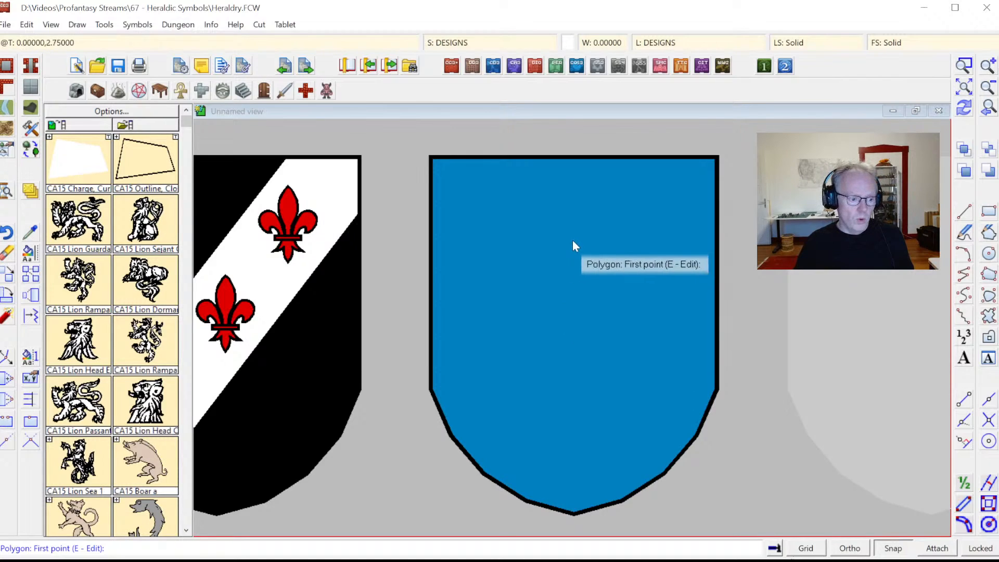
click(556, 329)
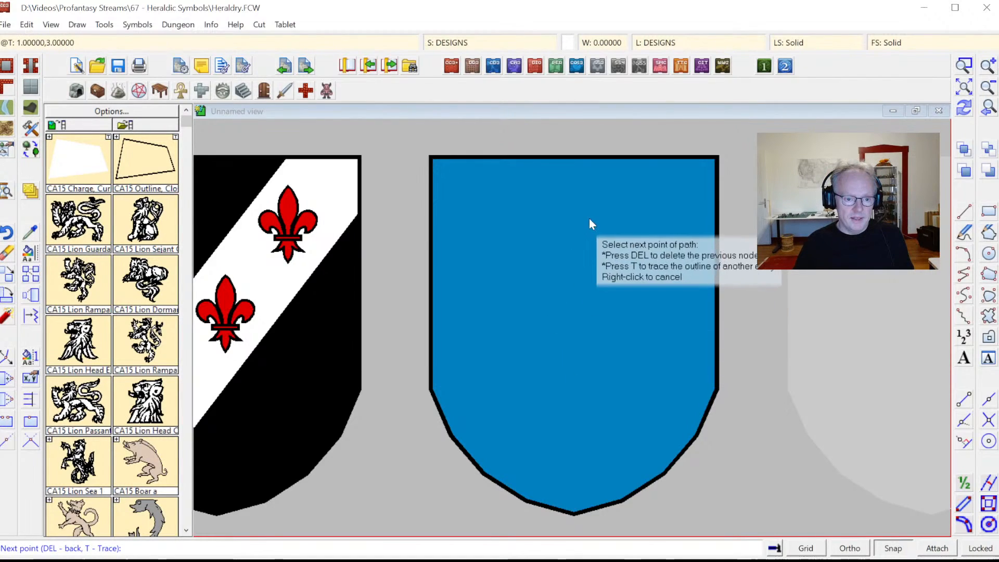
click(575, 177)
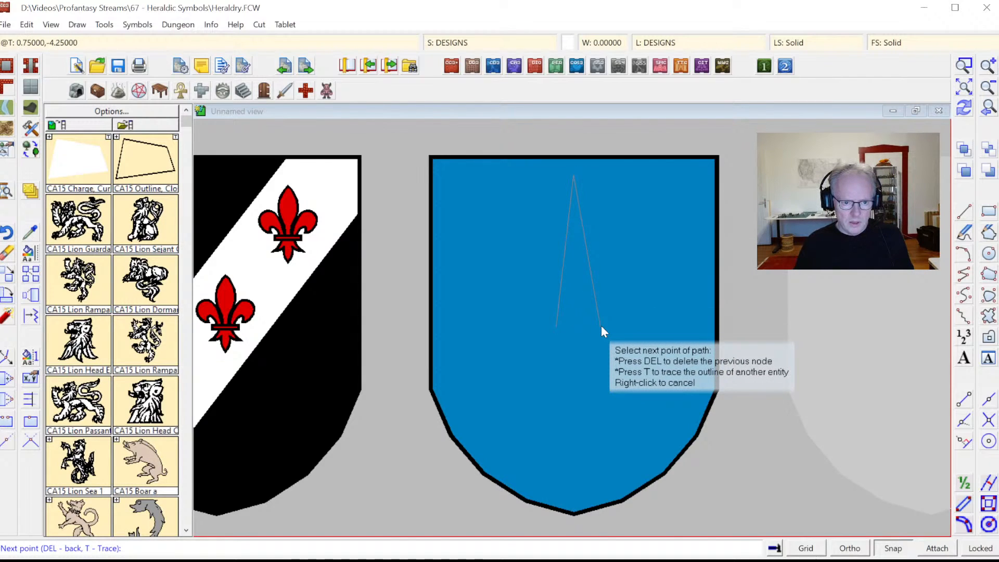
click(601, 327)
right_click(601, 326)
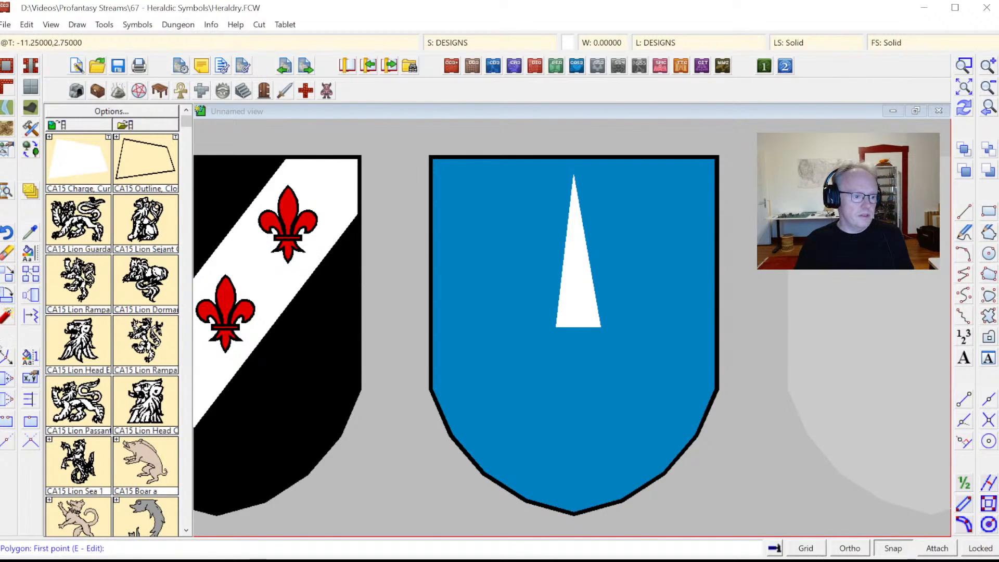
Move the white triangle's lower-right node inward so the spike becomes narrower and symmetrical about the shield's centre line
click(7, 379)
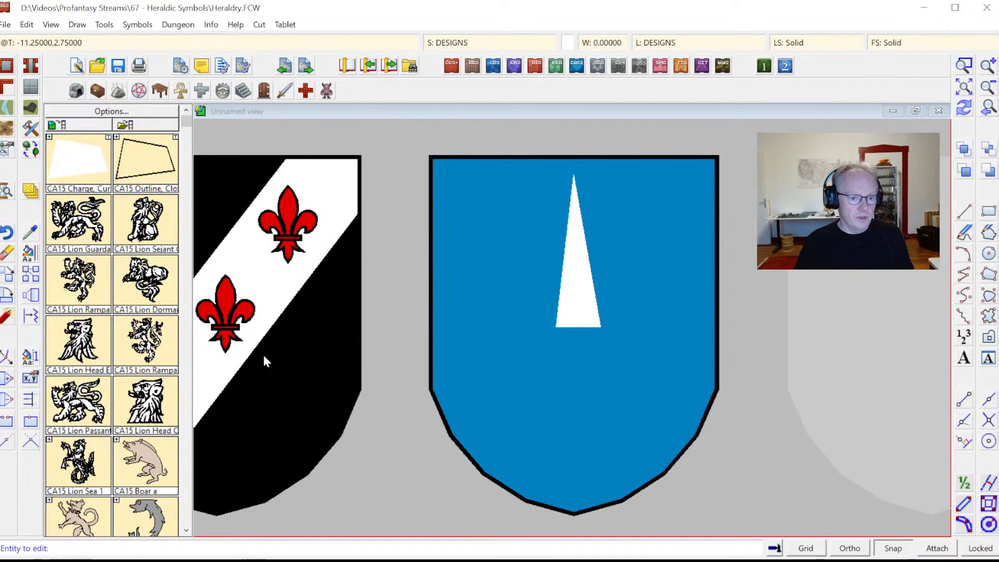
click(598, 324)
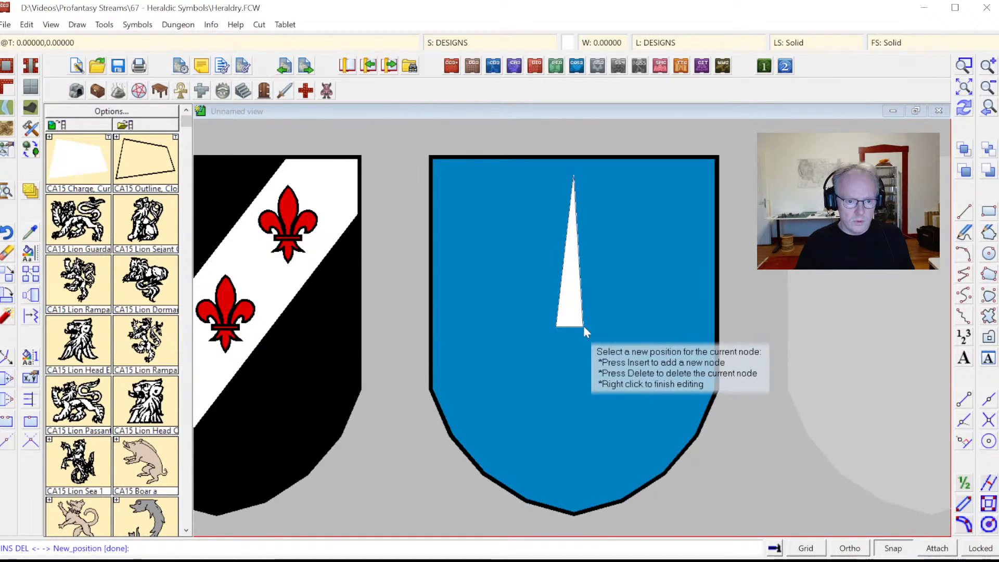
click(592, 326)
right_click(618, 336)
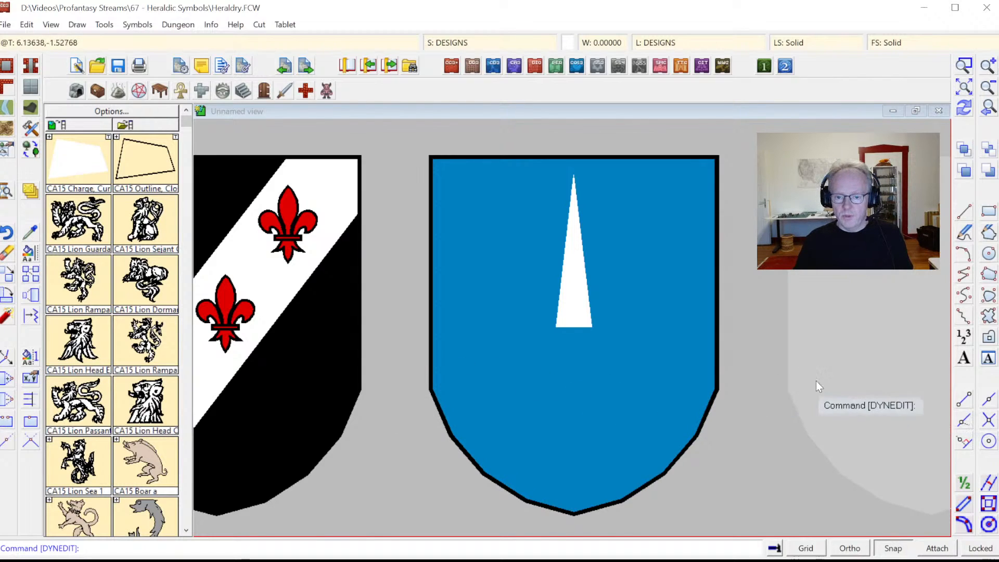
Make a circular array of the white triangle around the middle of its base, with 4 spokes, 1 ring and 90° between spokes
right_click(33, 279)
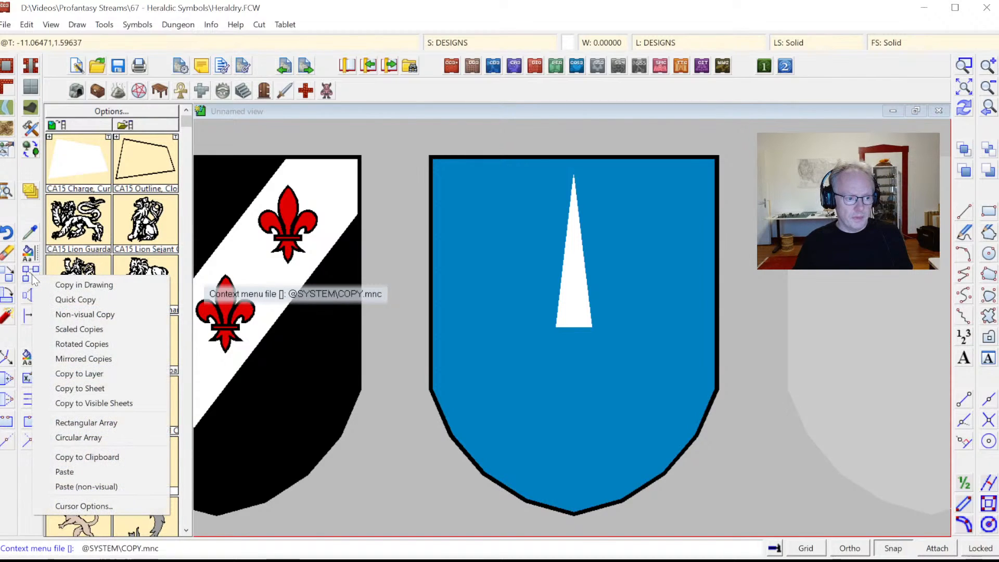
click(78, 438)
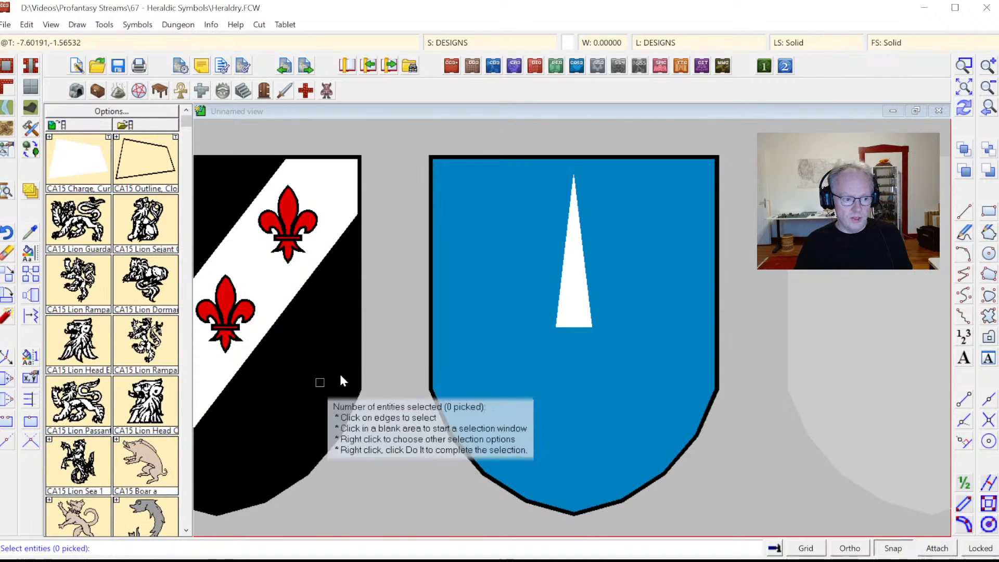
click(565, 328)
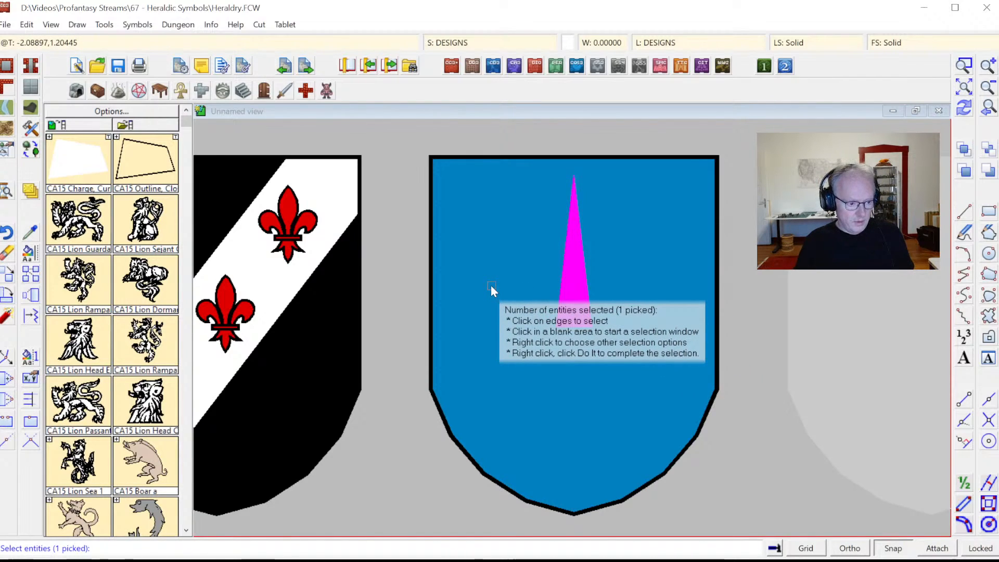
key(Return)
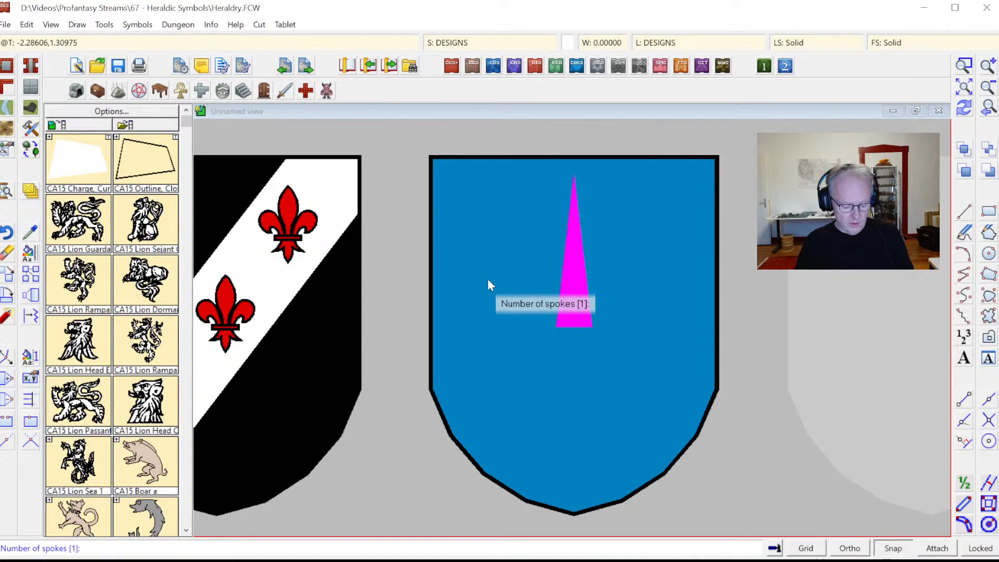
text(4)
key(Return)
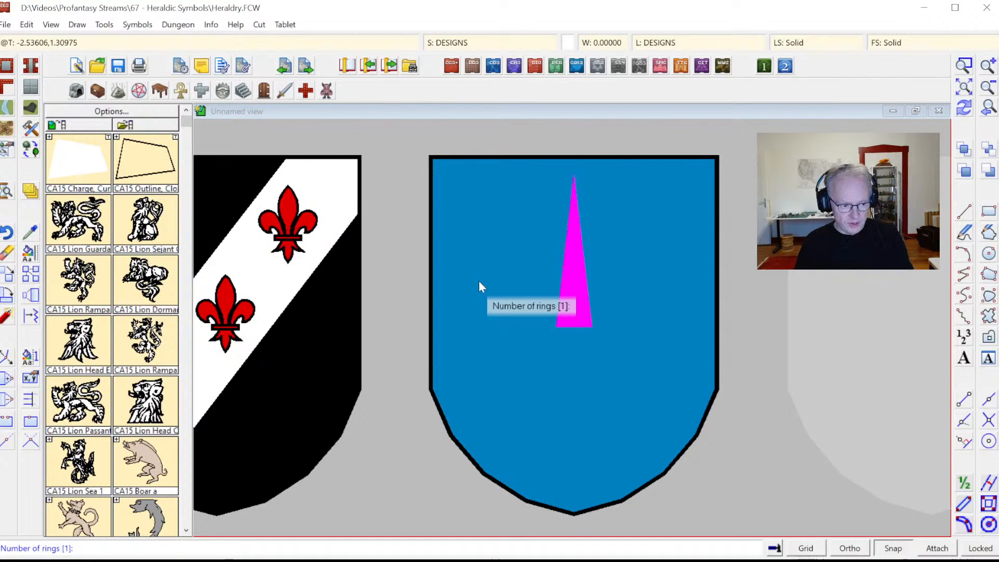
key(Return)
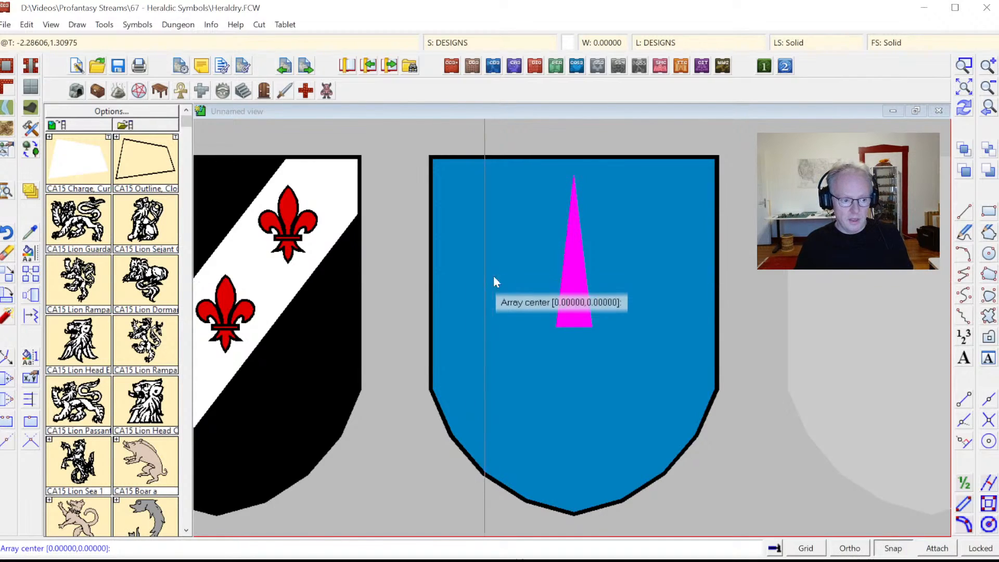
click(574, 328)
click(573, 326)
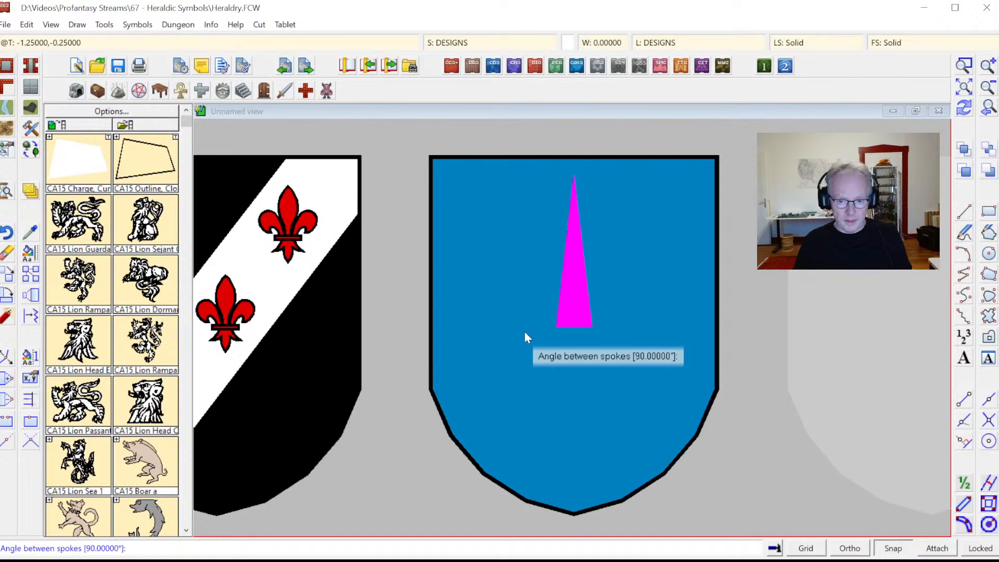
key(Return)
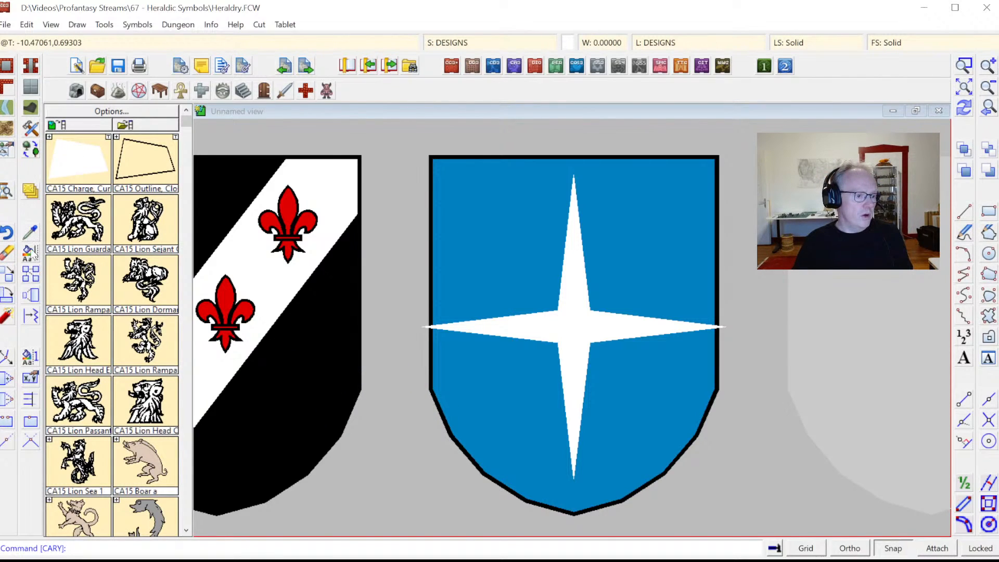
Scale the four-pointed white star down to fit inside the blue shield and move it slightly up on the centre line
click(5, 276)
click(526, 281)
click(632, 387)
right_click(611, 323)
click(574, 327)
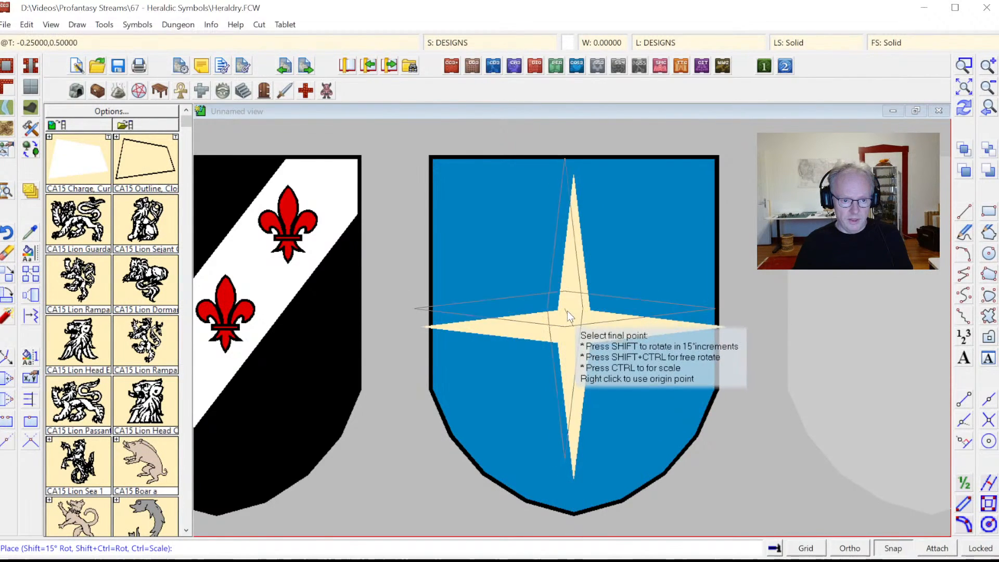
key(ctrl)
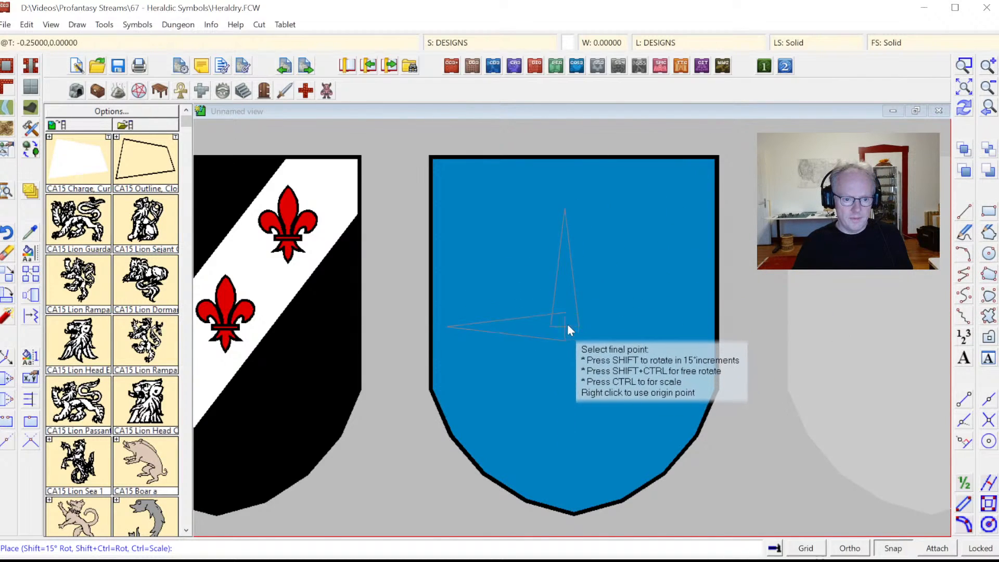
click(574, 317)
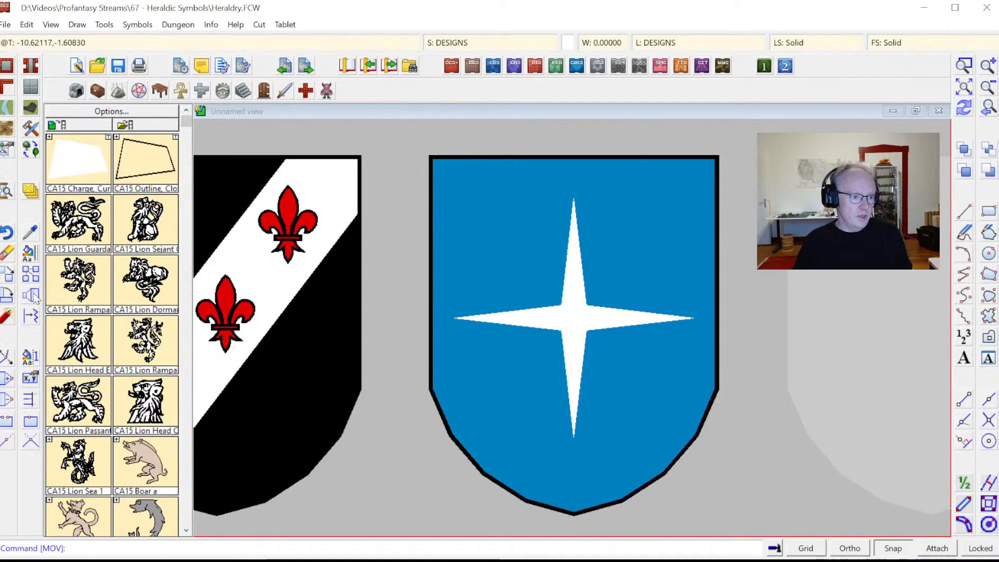
Copy the four-pointed star onto its own centre, rotated 45° and scaled to about 0.7, to form an eight-pointed star
click(31, 275)
click(534, 282)
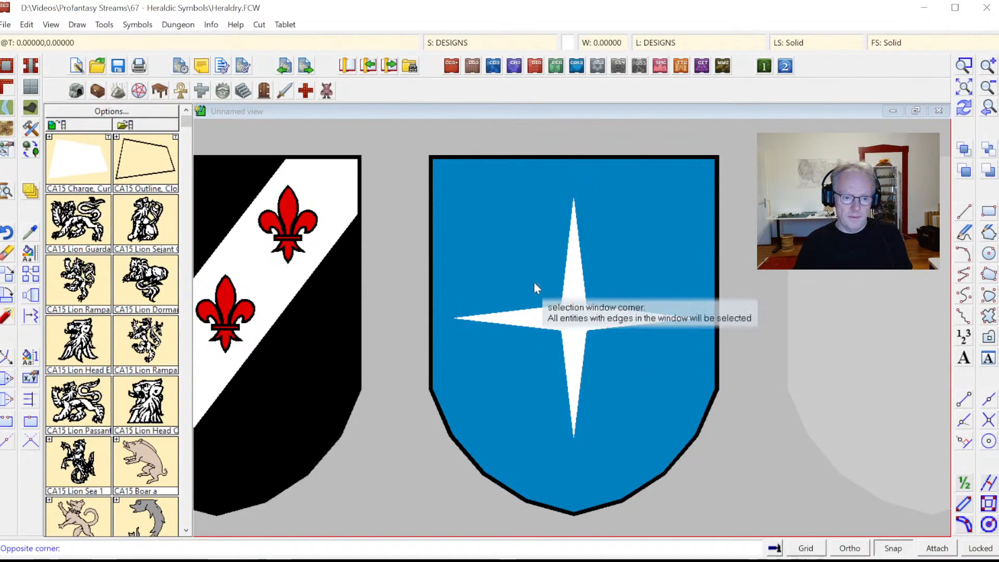
click(617, 351)
right_click(612, 304)
click(613, 292)
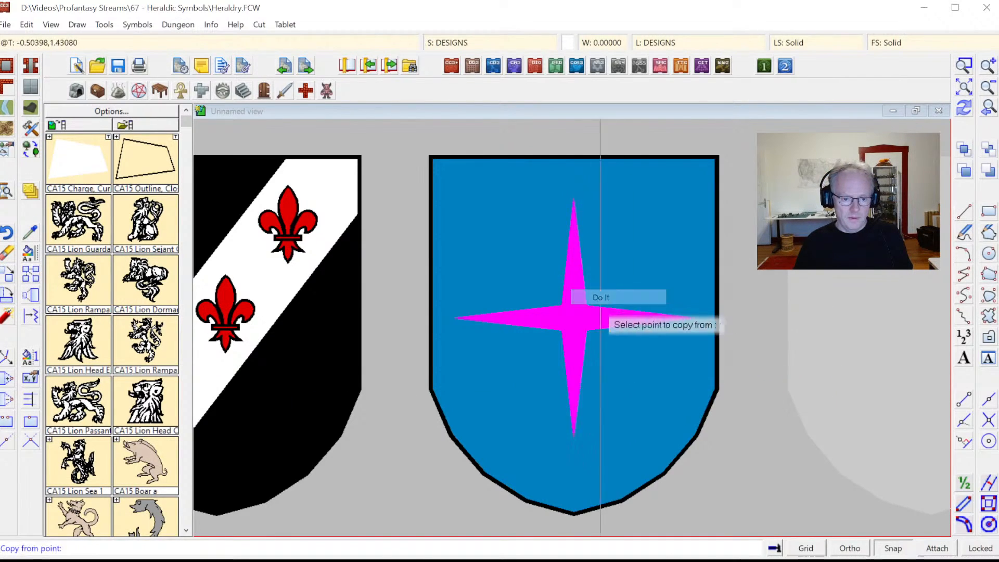
click(572, 315)
key(shift)
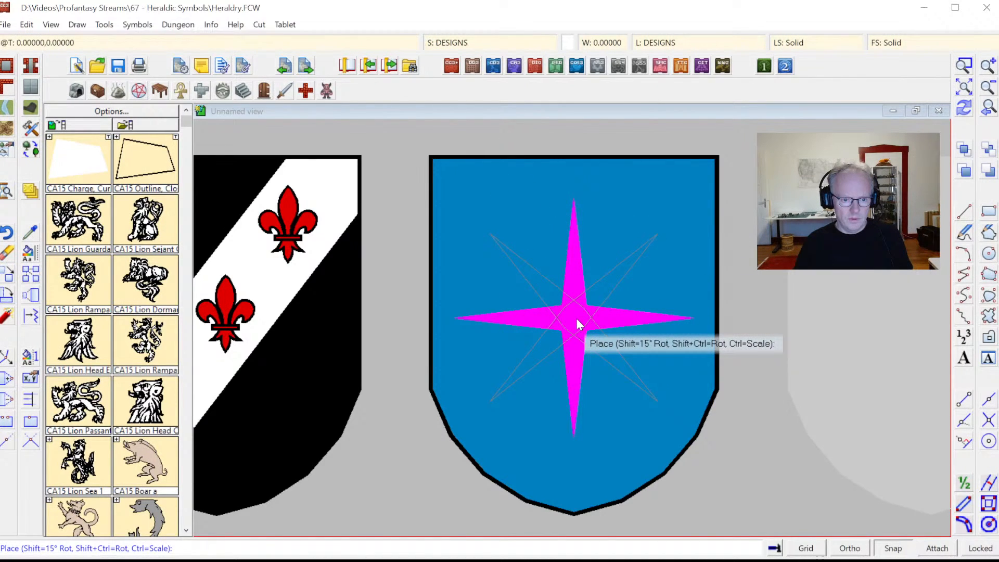
key(ctrl)
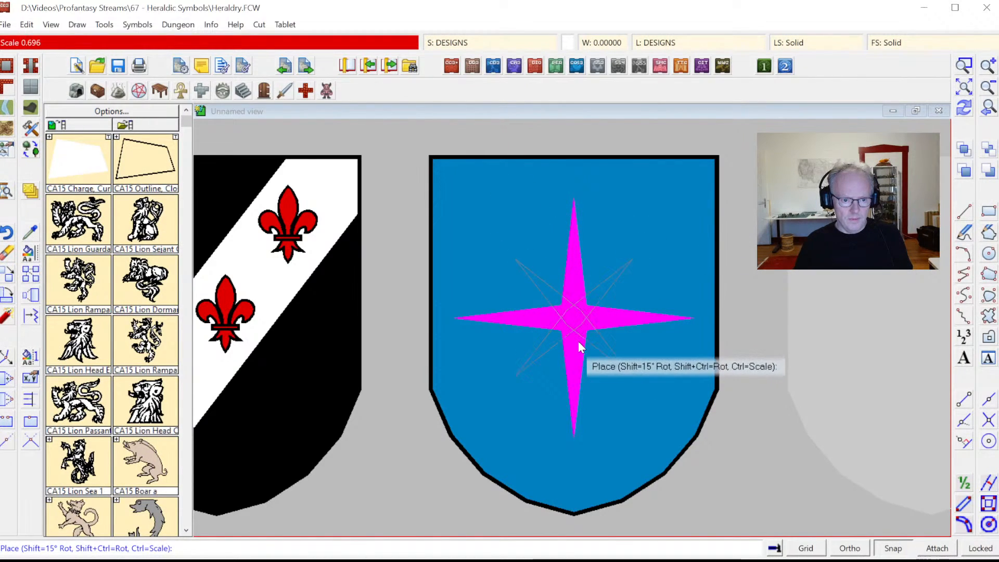
click(573, 314)
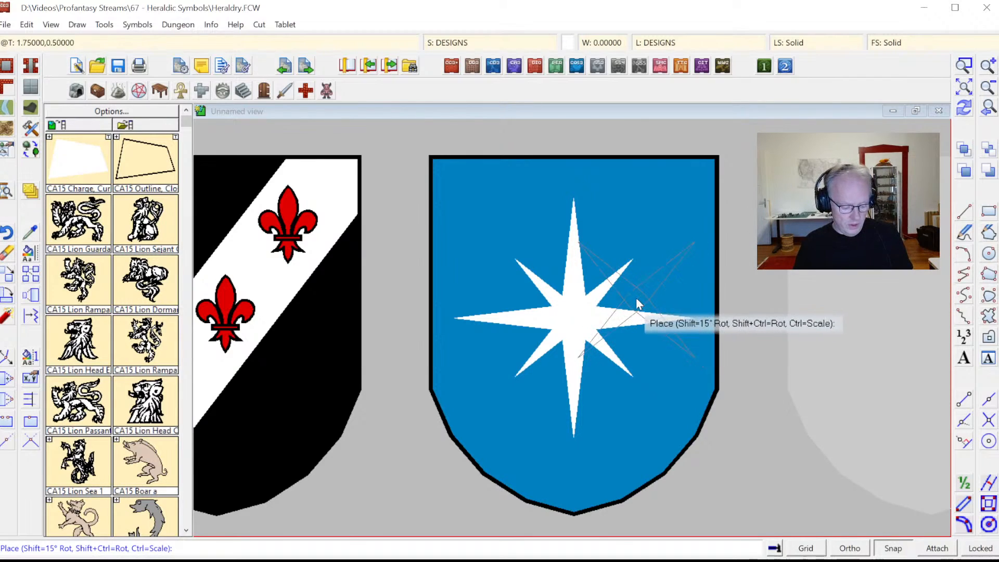
right_click(622, 326)
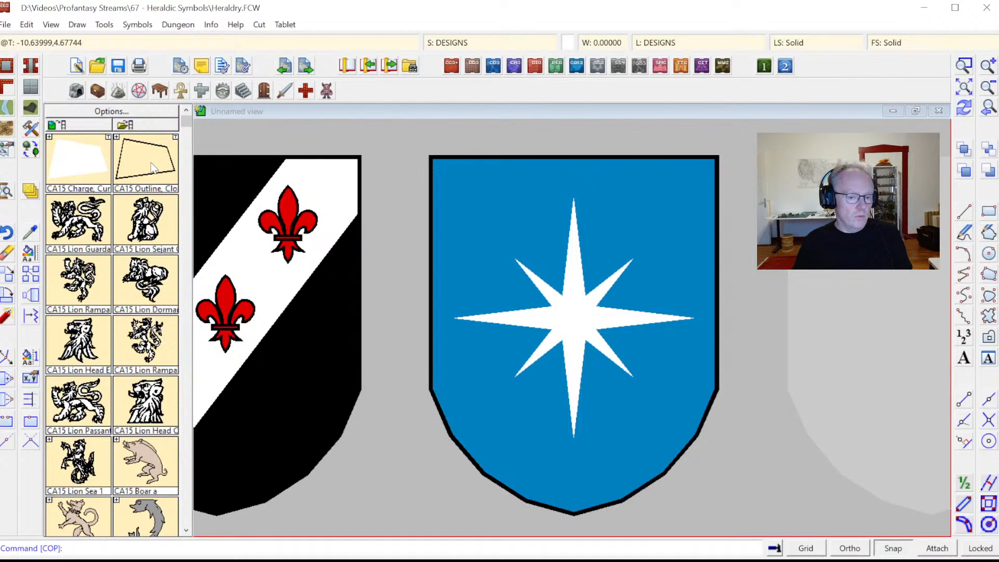
Start a closed outline at the large four-pointed star's upper tip and continue it to the inner corner between its upper and left spikes
click(575, 202)
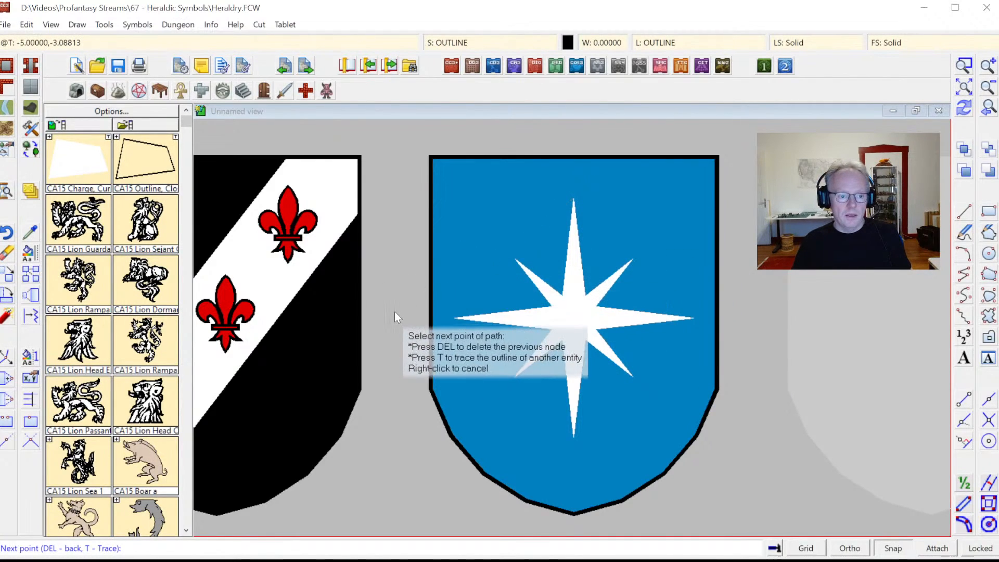
click(77, 26)
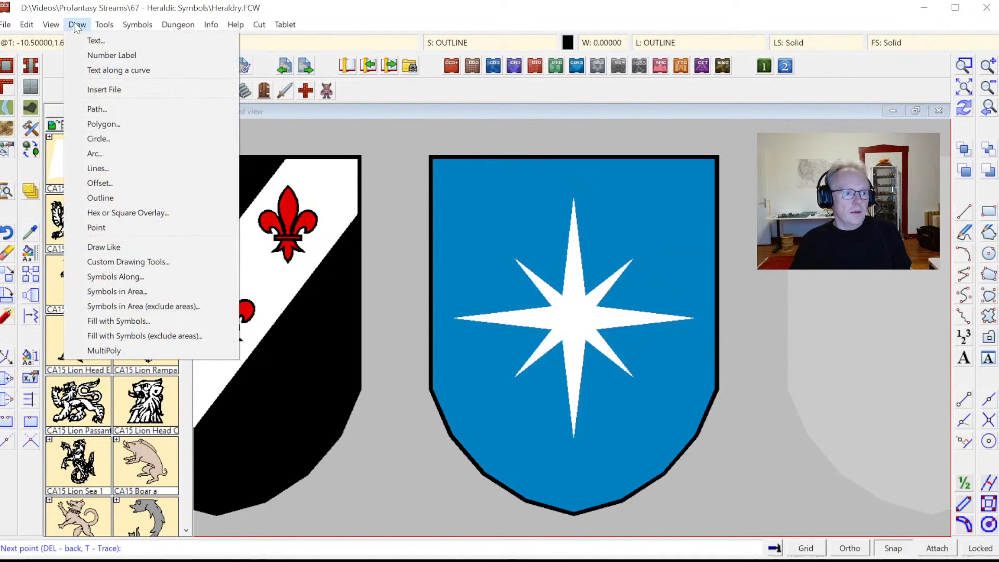
mouse_move(107, 27)
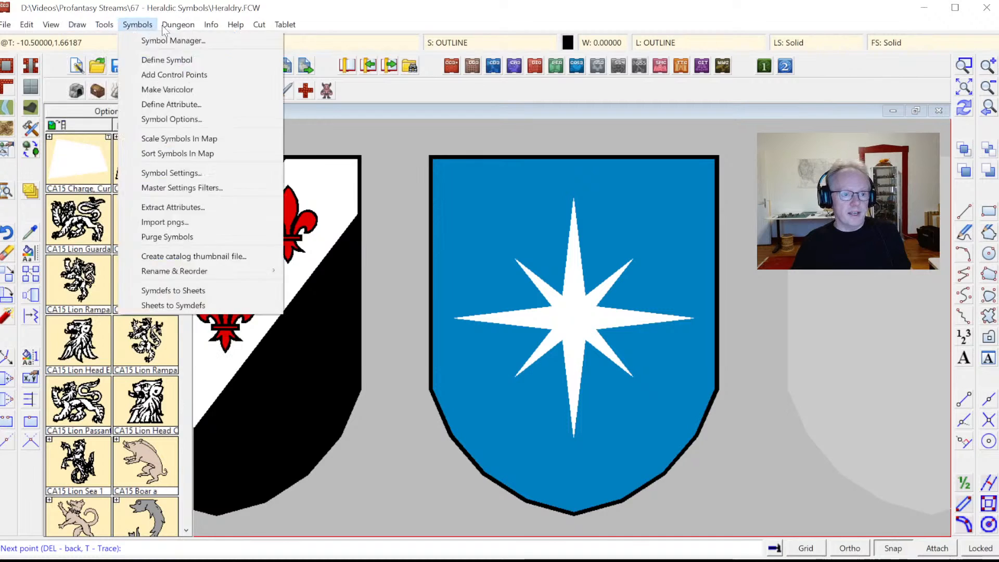
mouse_move(178, 25)
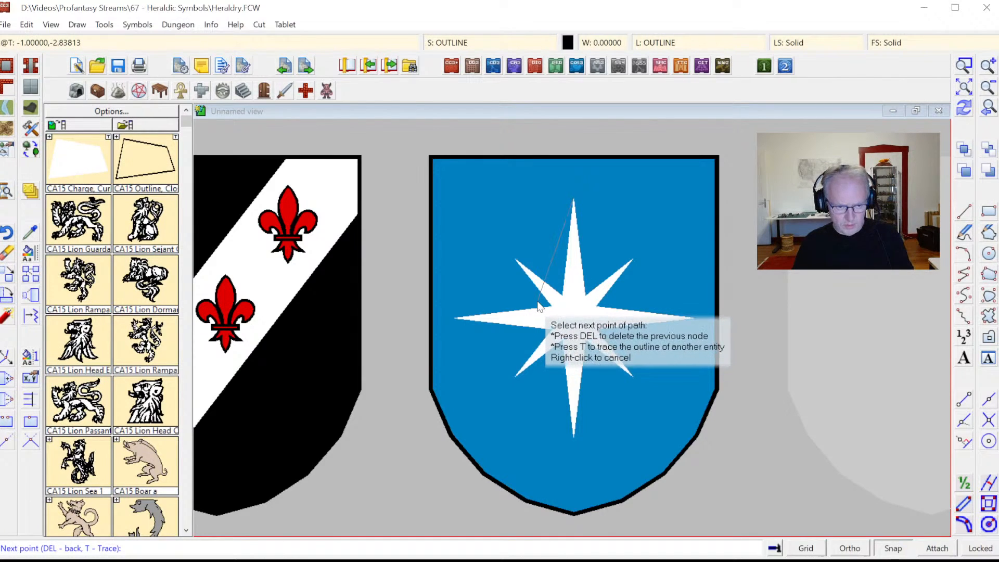
key(F8)
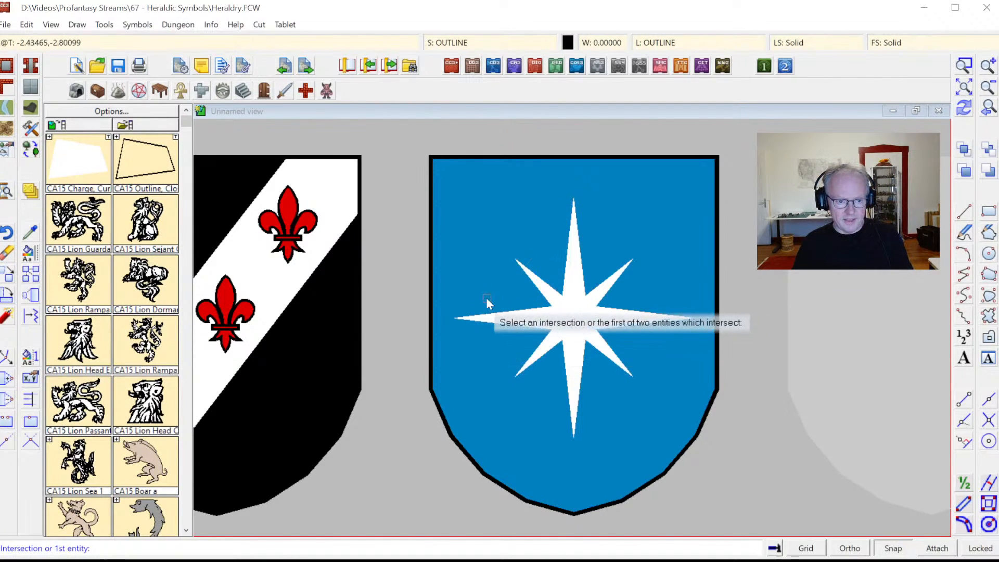
click(565, 268)
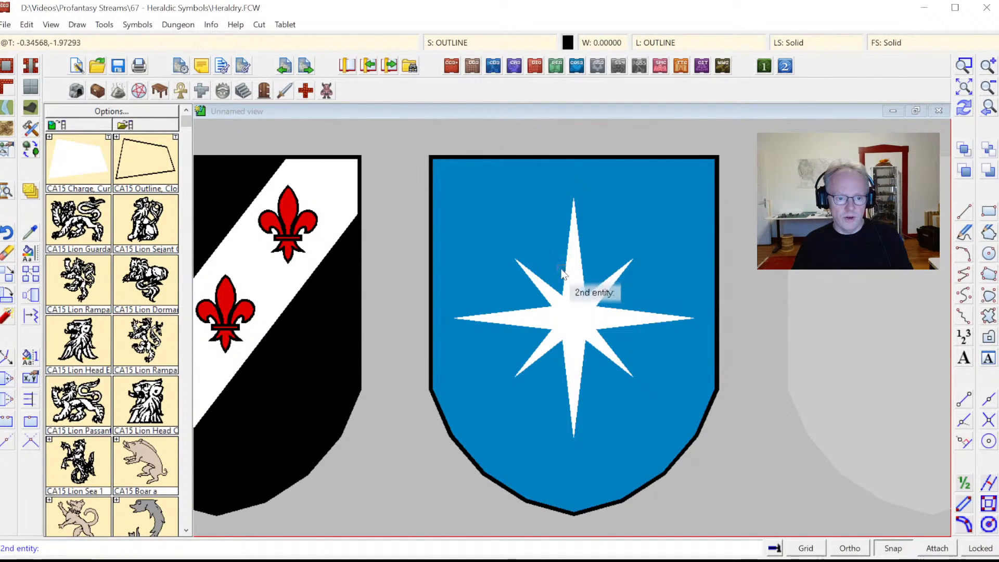
click(528, 312)
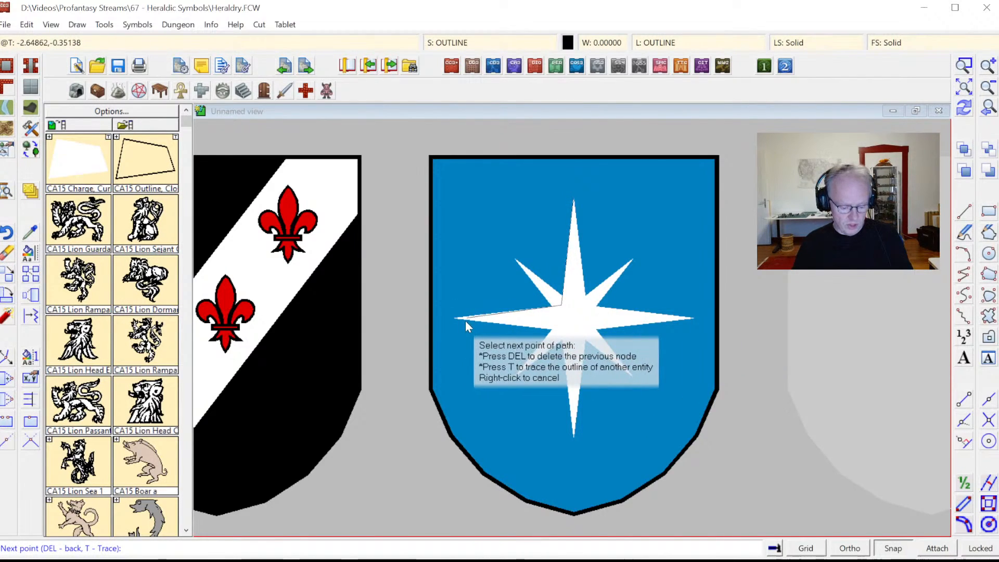
Continue the outline around the large star's left tip and lower-left inner corner to its lower tip
click(458, 319)
key(F8)
click(538, 327)
click(564, 368)
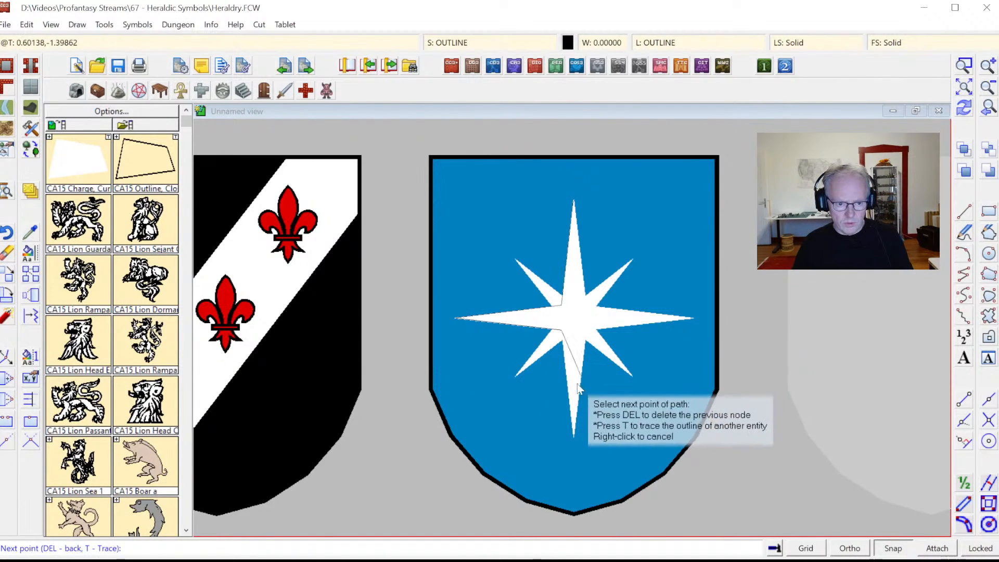
key(F7)
click(572, 423)
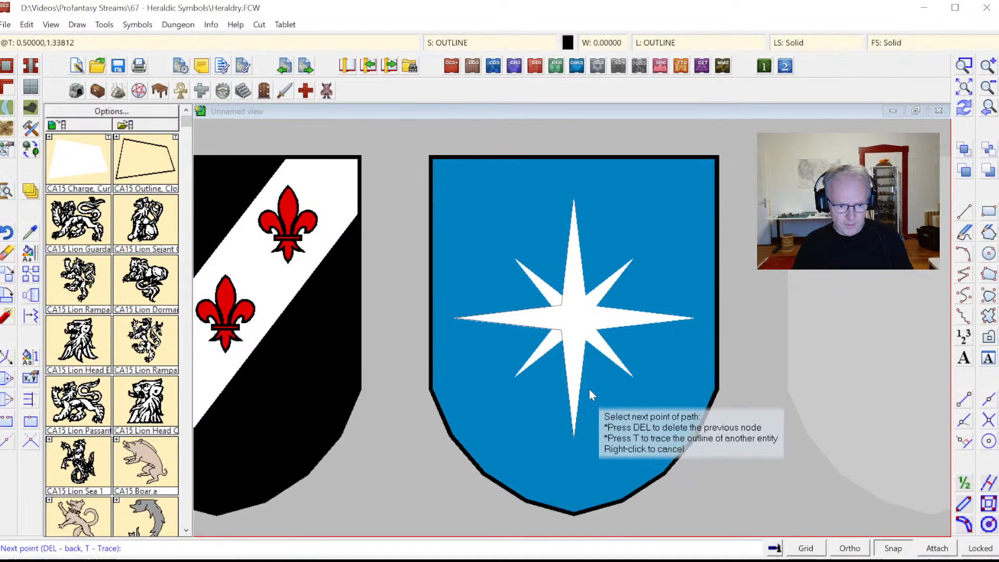
Continue the outline through the lower-right inner corner, right tip and upper-right inner corner, and close it around the large star
key(F8)
click(592, 354)
click(620, 328)
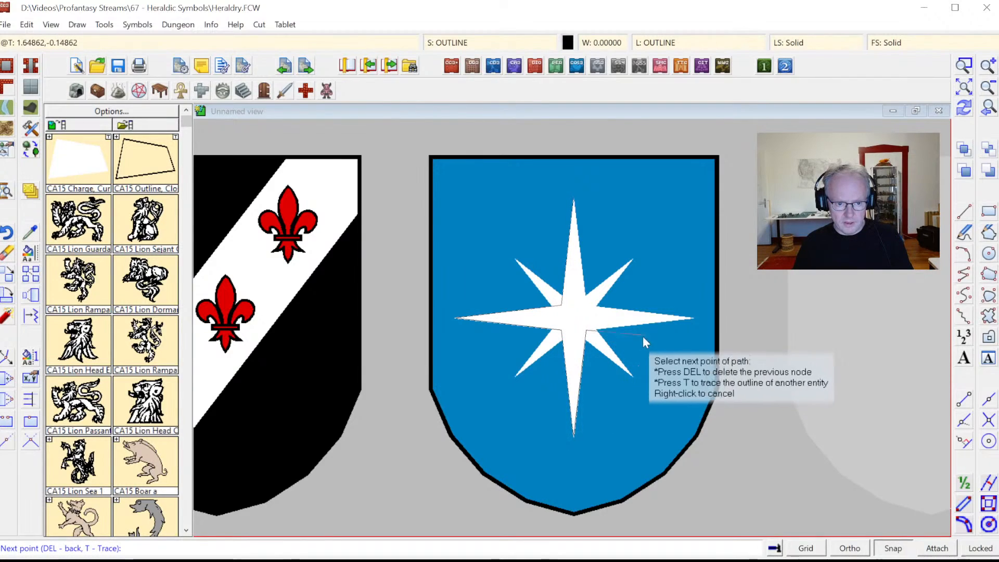
key(F5)
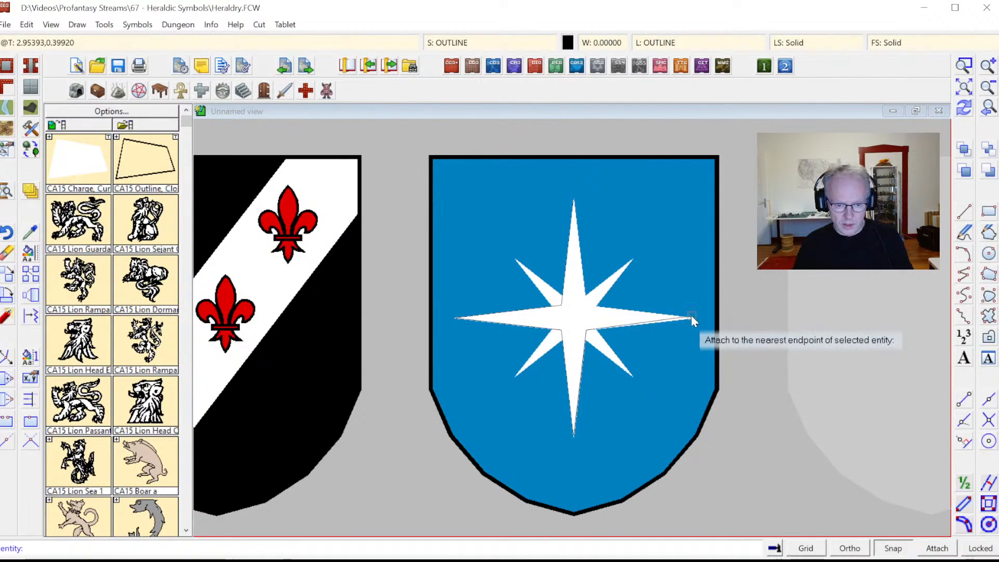
click(692, 317)
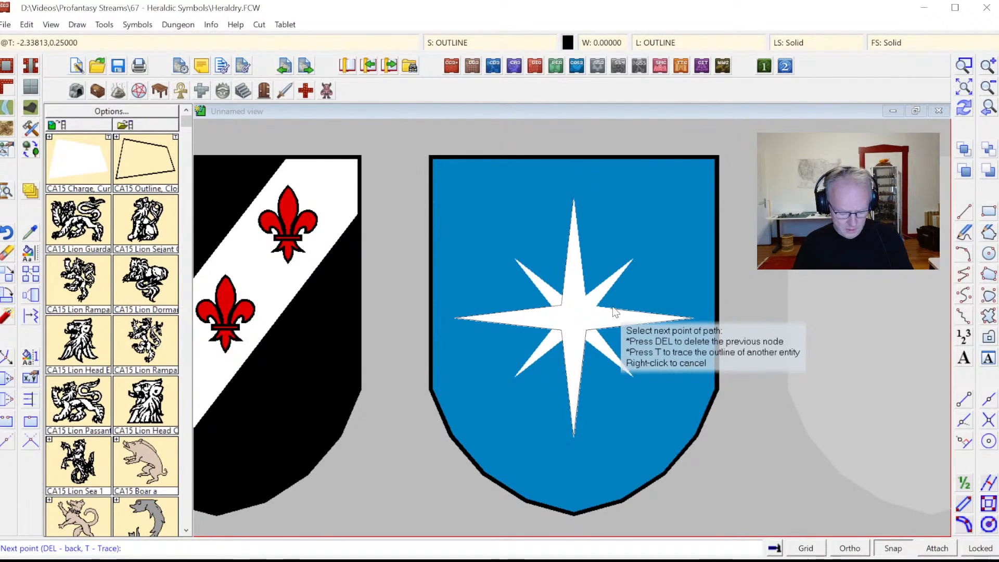
key(F8)
click(614, 308)
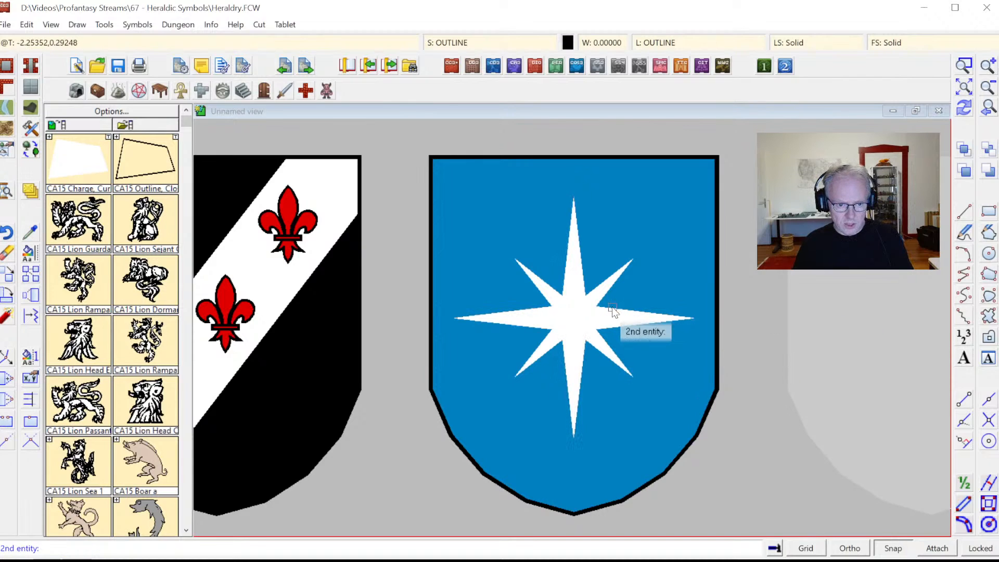
click(584, 272)
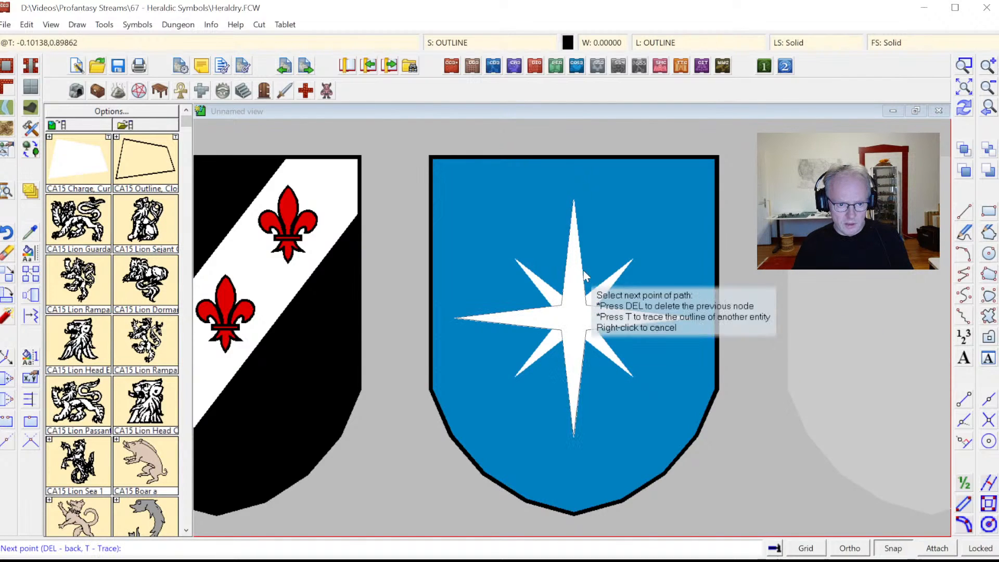
right_click(598, 238)
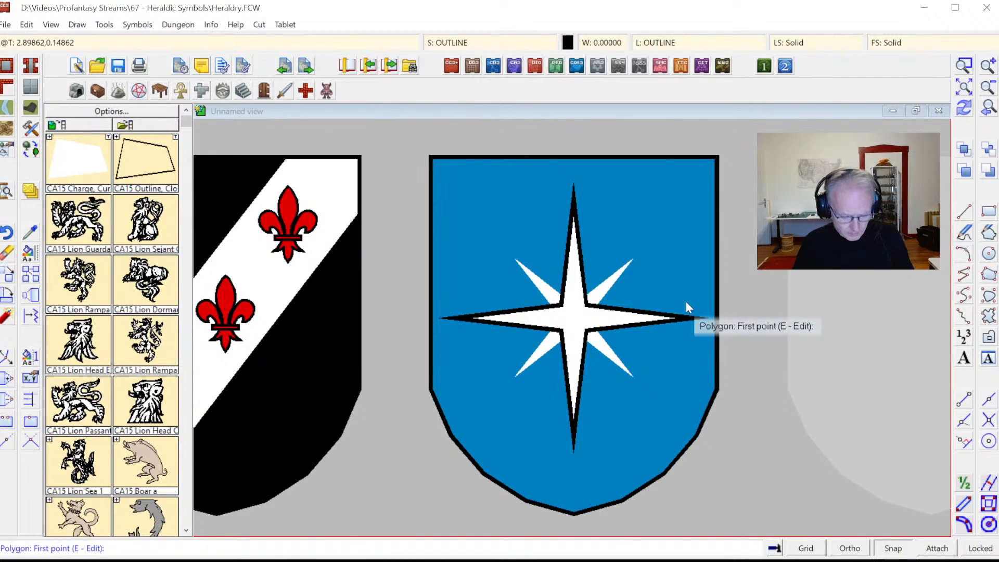
Expand the CA15 outline tool variants and choose the default outline for open paths
click(118, 138)
click(118, 137)
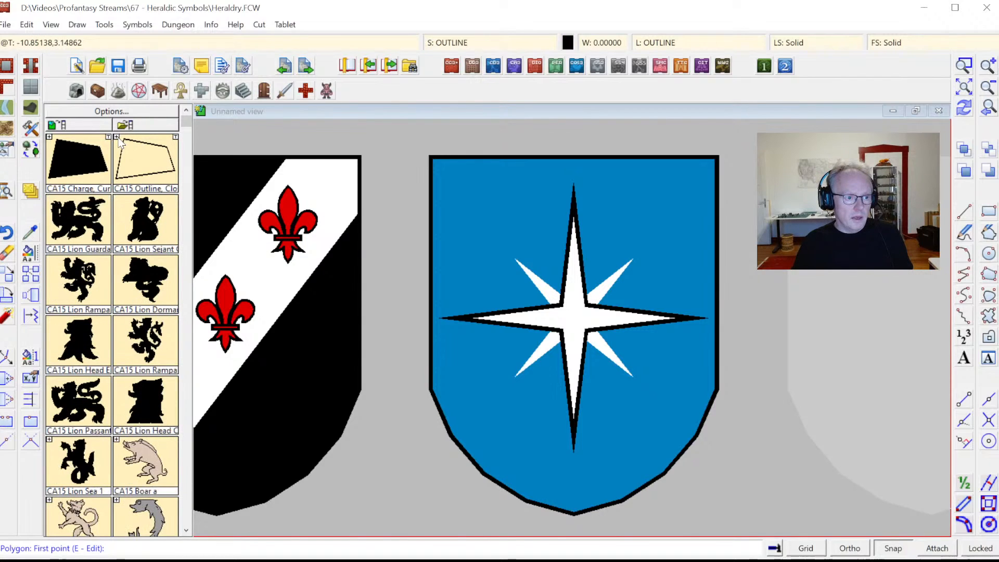
click(118, 138)
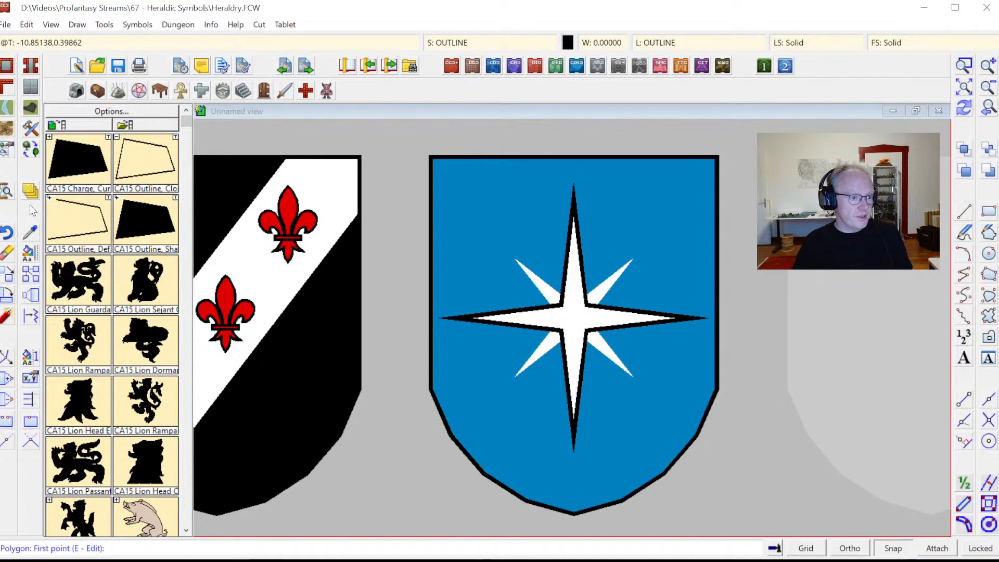
click(71, 214)
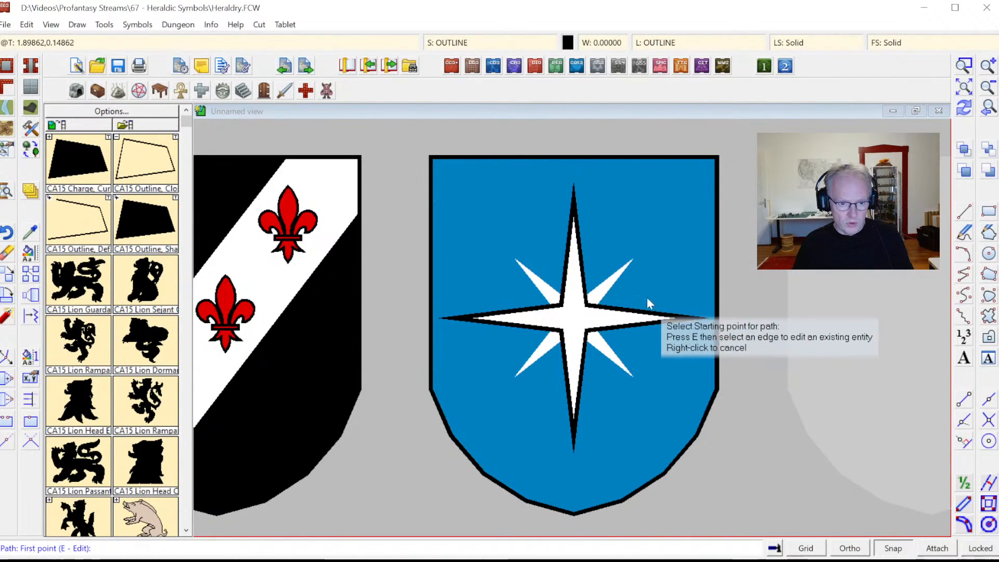
key(F9)
click(585, 276)
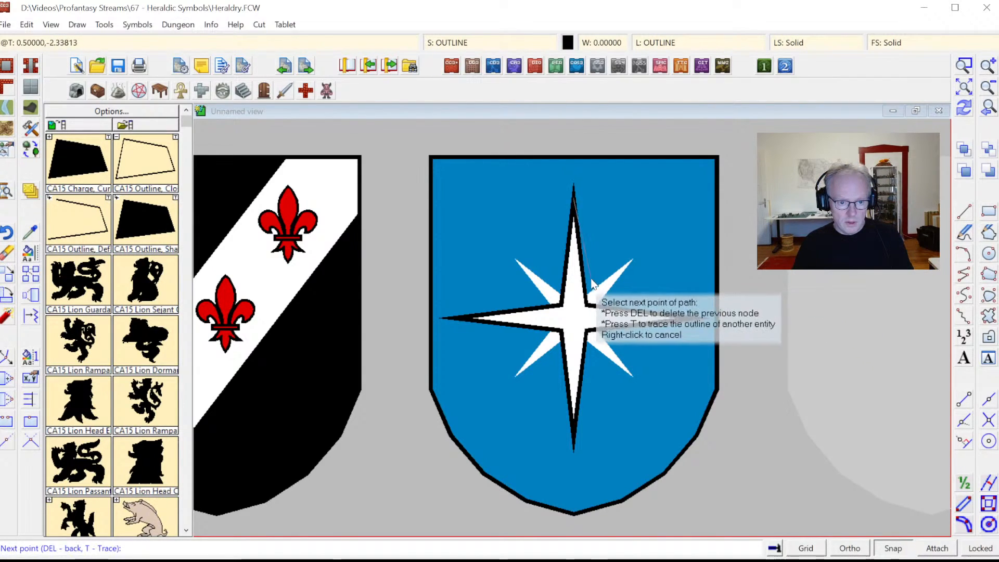
right_click(612, 252)
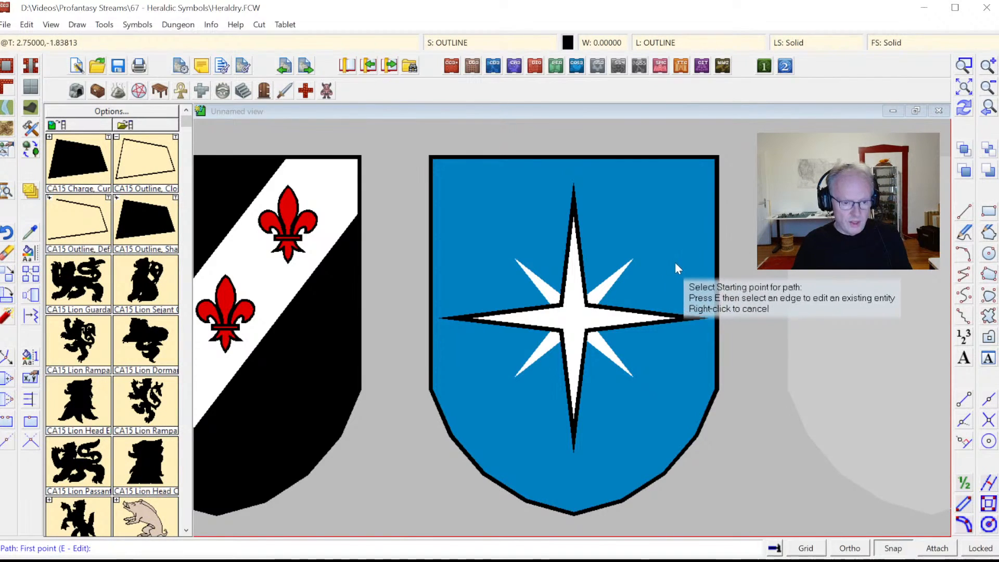
Outline the small upper-right and lower-right diagonal spikes with separate open paths attached to the small star's corners and tips
click(569, 310)
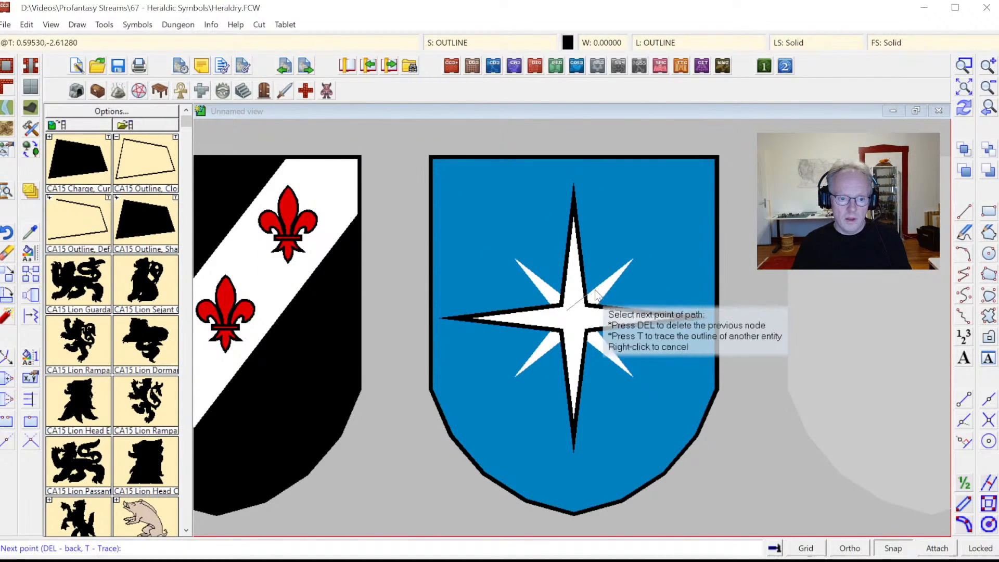
click(626, 262)
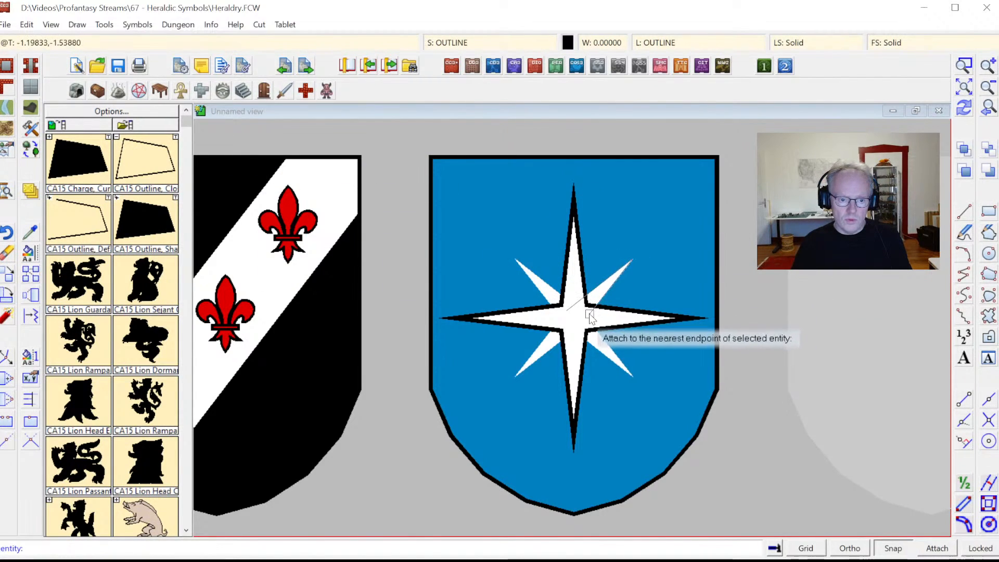
right_click(606, 301)
key(e)
click(629, 373)
key(F5)
click(592, 350)
right_click(592, 349)
Outline the small lower-left and upper-left diagonal spikes with separate open paths attached to the small star's corners and tips
key(F5)
click(552, 357)
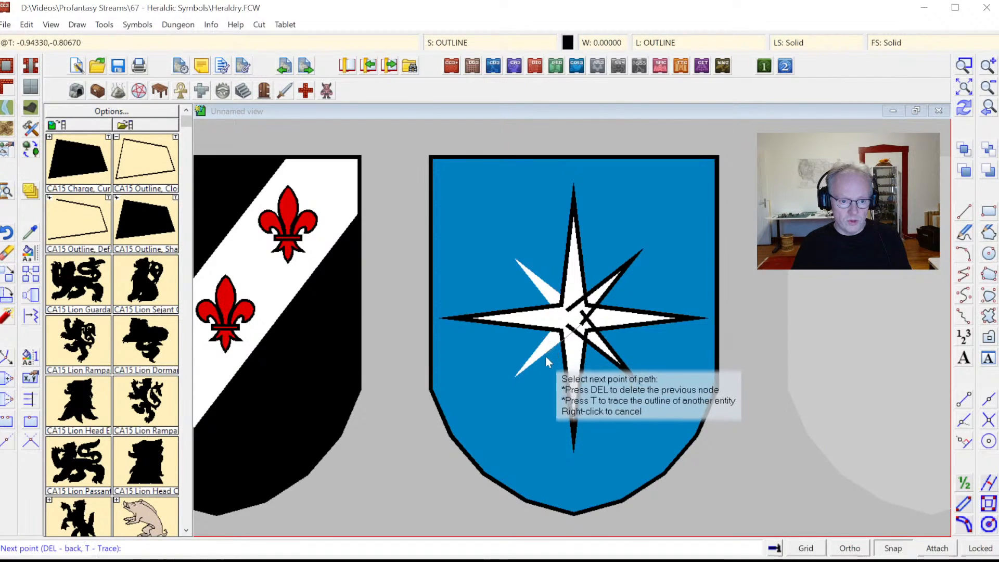
key(F5)
click(526, 370)
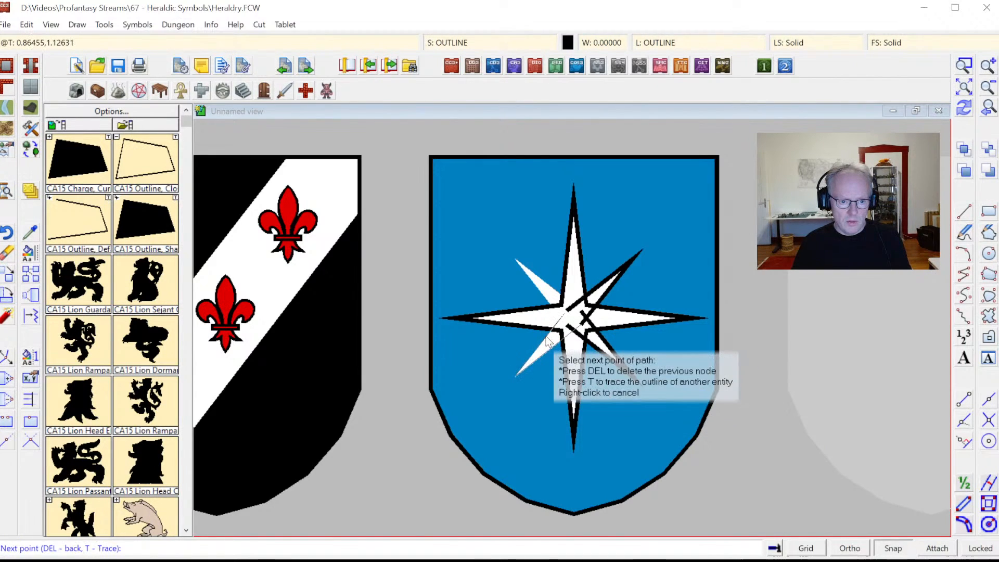
click(550, 336)
right_click(549, 335)
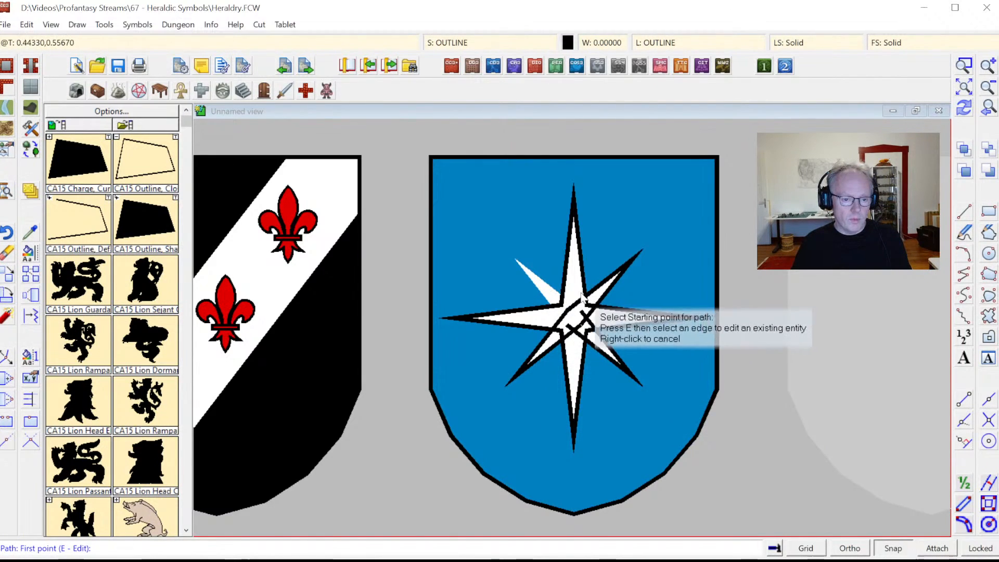
key(e)
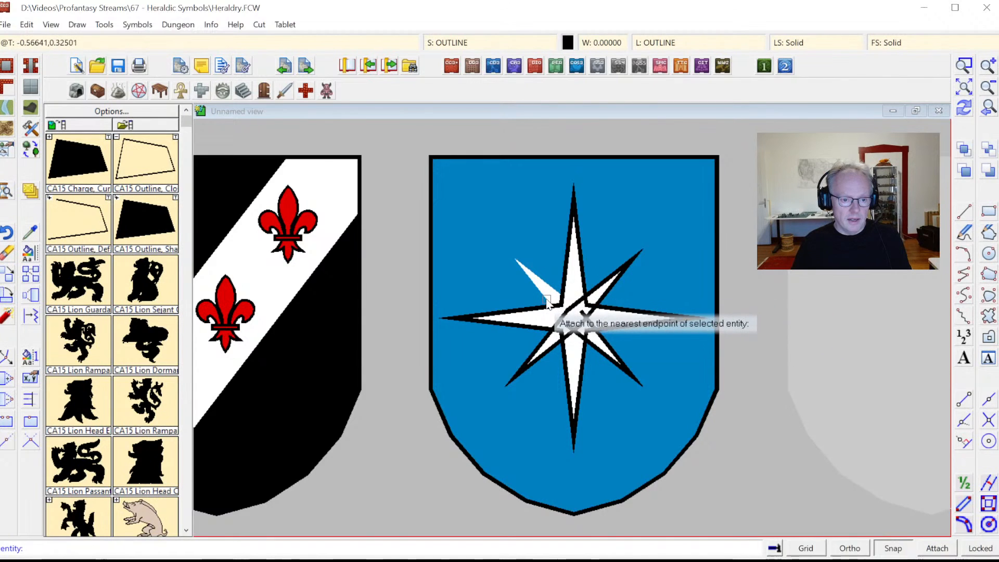
click(520, 274)
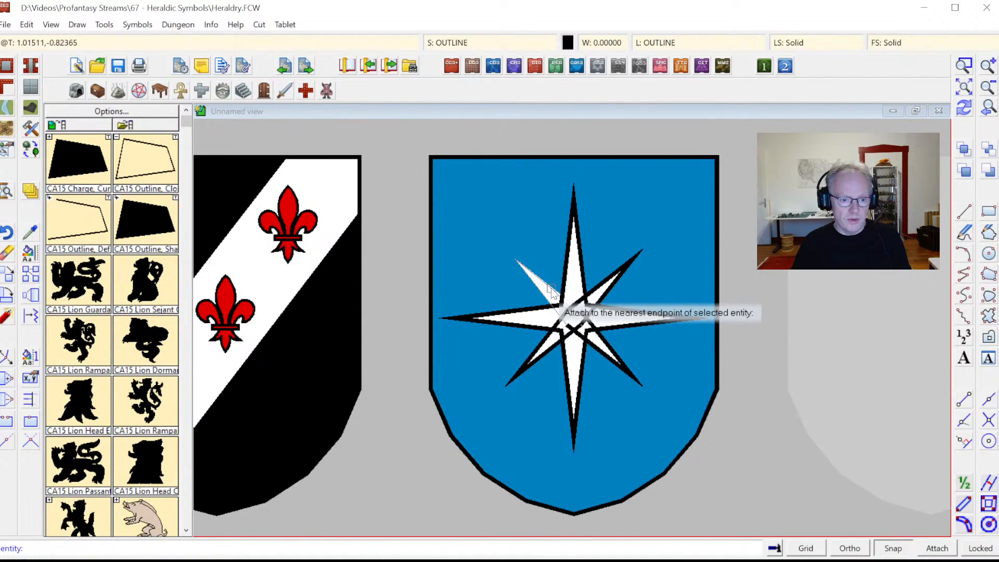
right_click(608, 322)
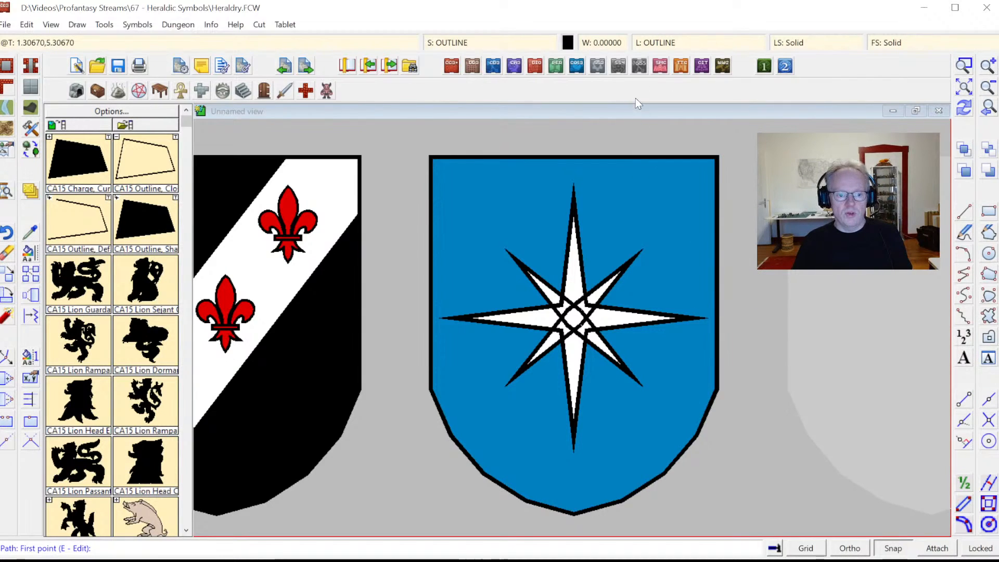
Hide all layers except the active OUTLINE layer so only the star's outlines are displayed
click(648, 43)
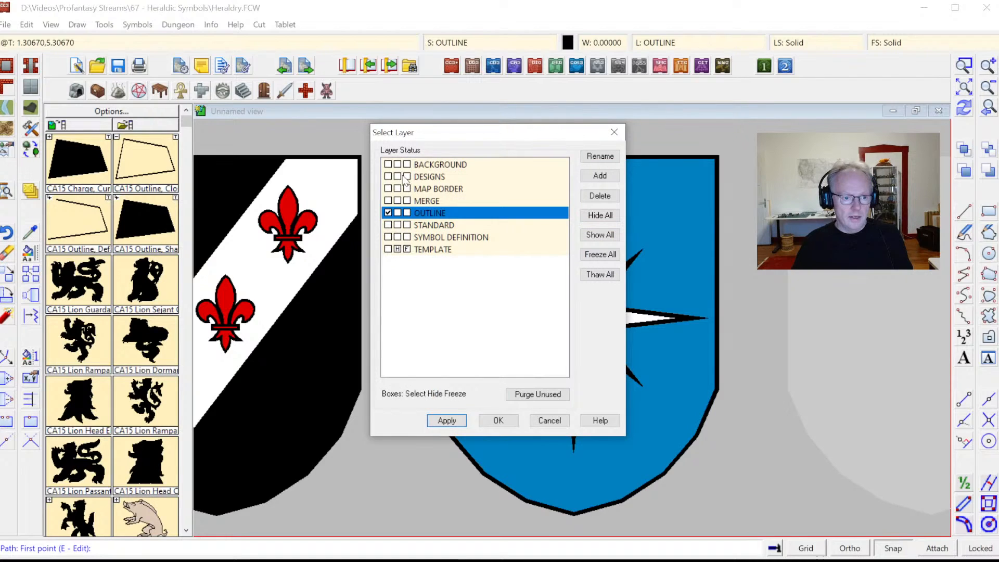
click(595, 216)
click(508, 421)
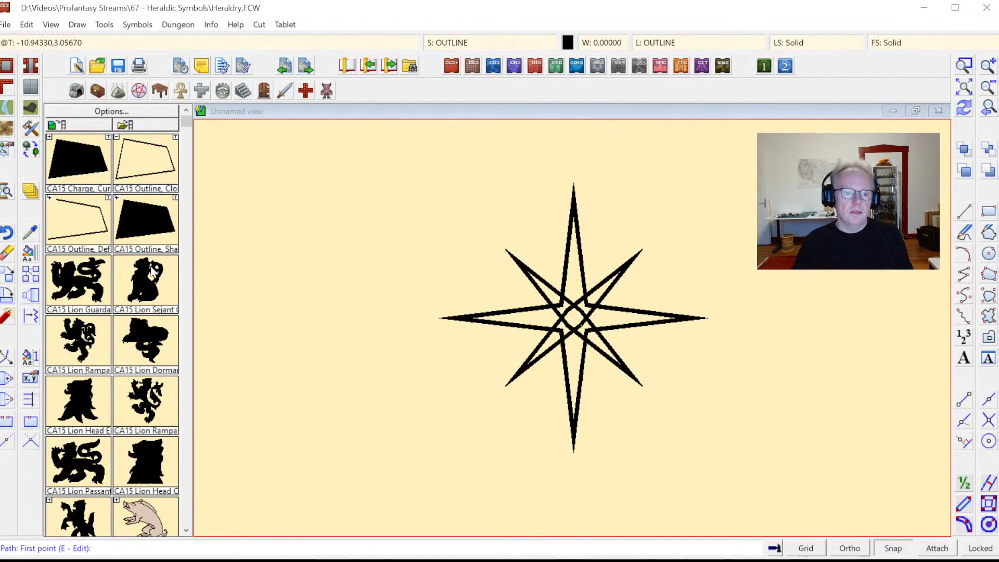
Trim the ends of the four diagonal spikes' outlines to the large four-pointed star's outline
click(29, 401)
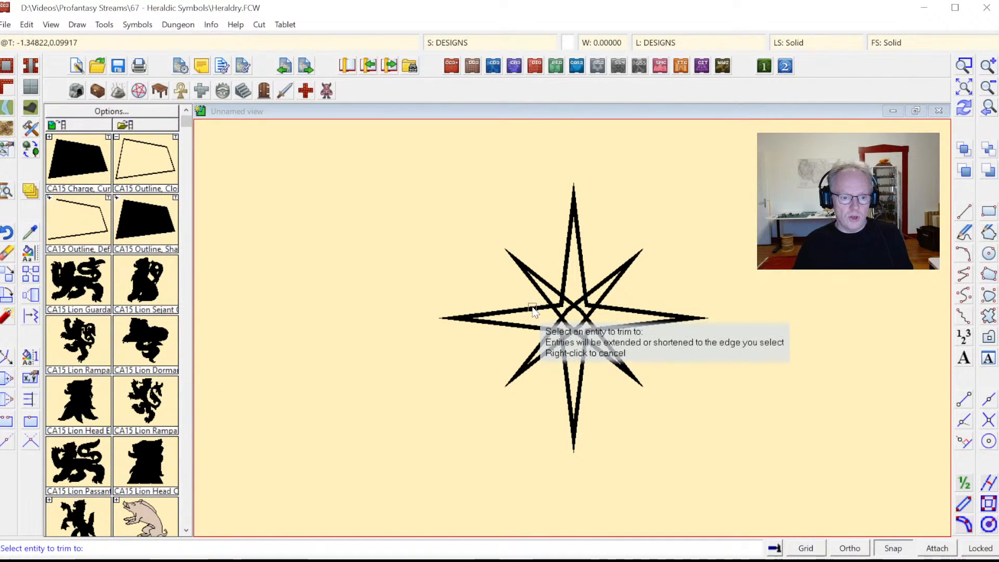
click(534, 311)
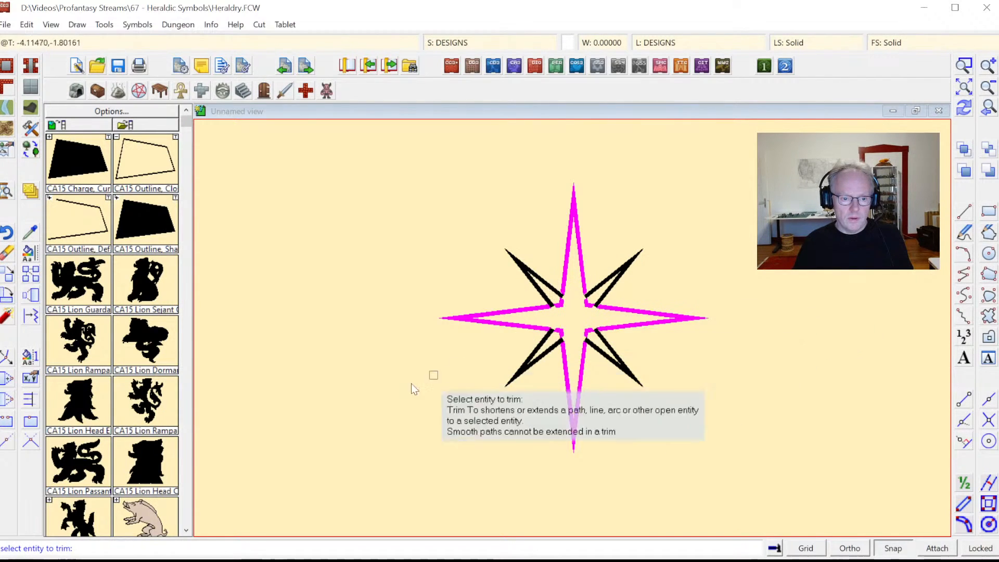
right_click(698, 312)
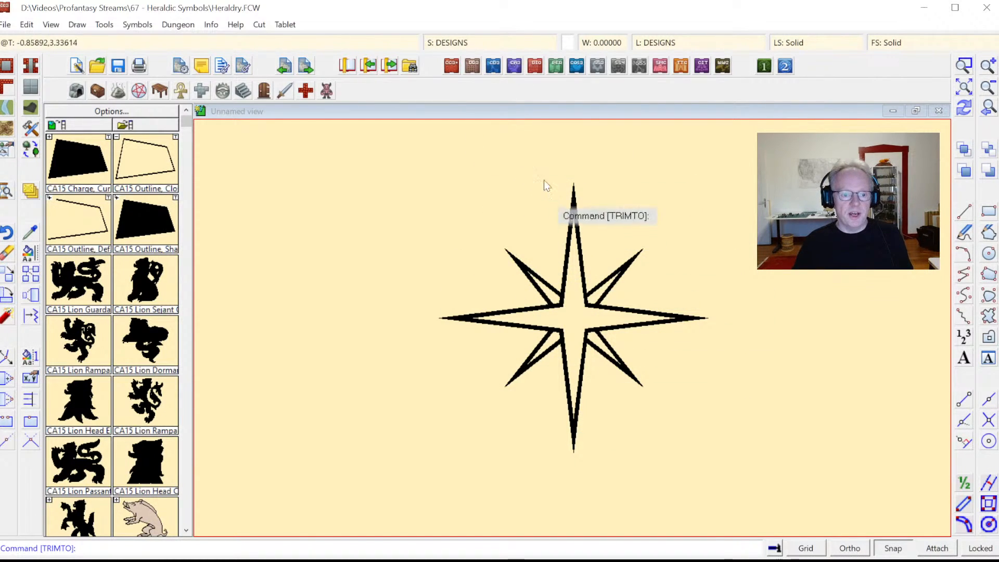
Make OUTLINE the active layer and unhide all other layers except TEMPLATE
click(656, 43)
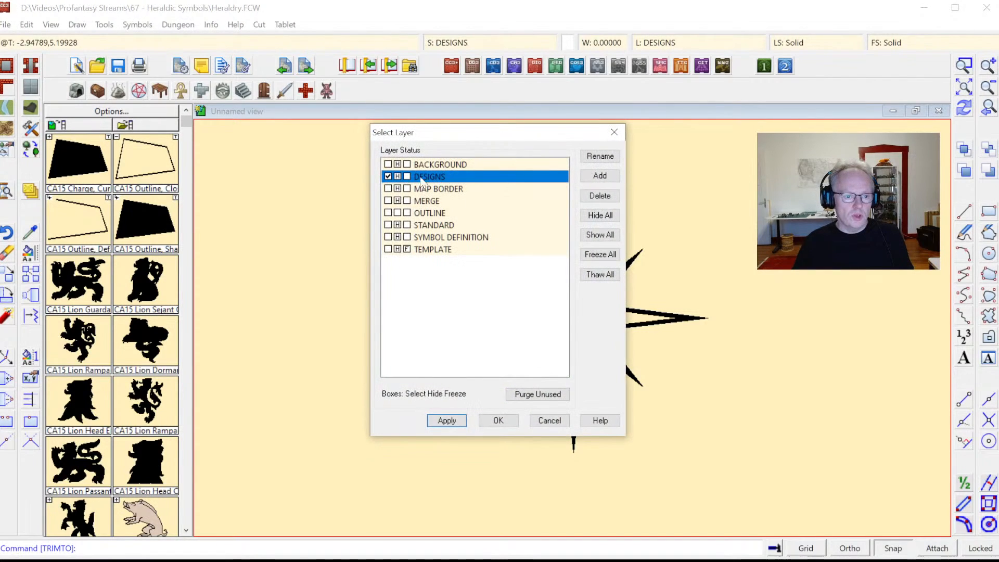
click(397, 164)
click(397, 177)
click(397, 188)
click(397, 200)
click(387, 213)
click(397, 177)
click(397, 225)
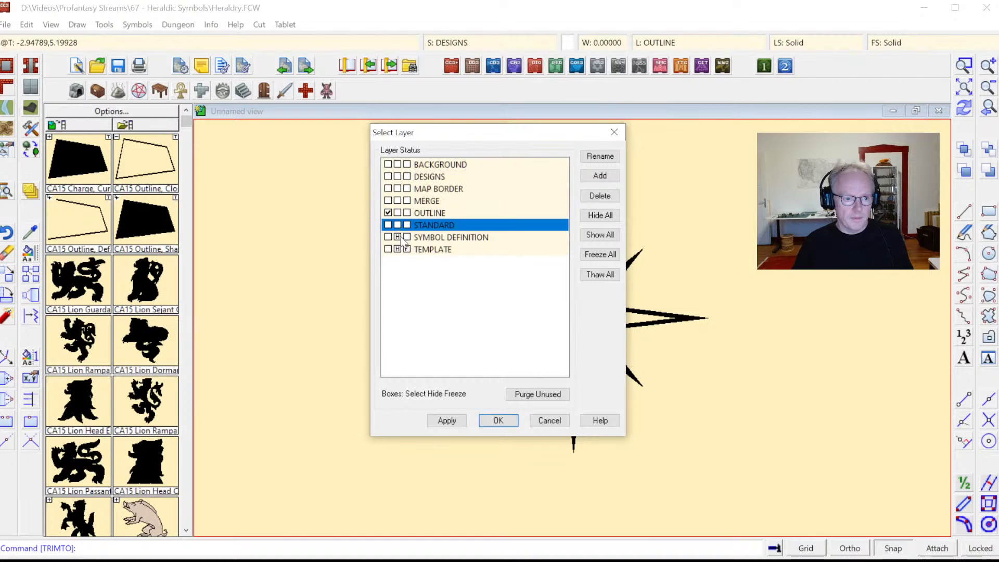
click(397, 237)
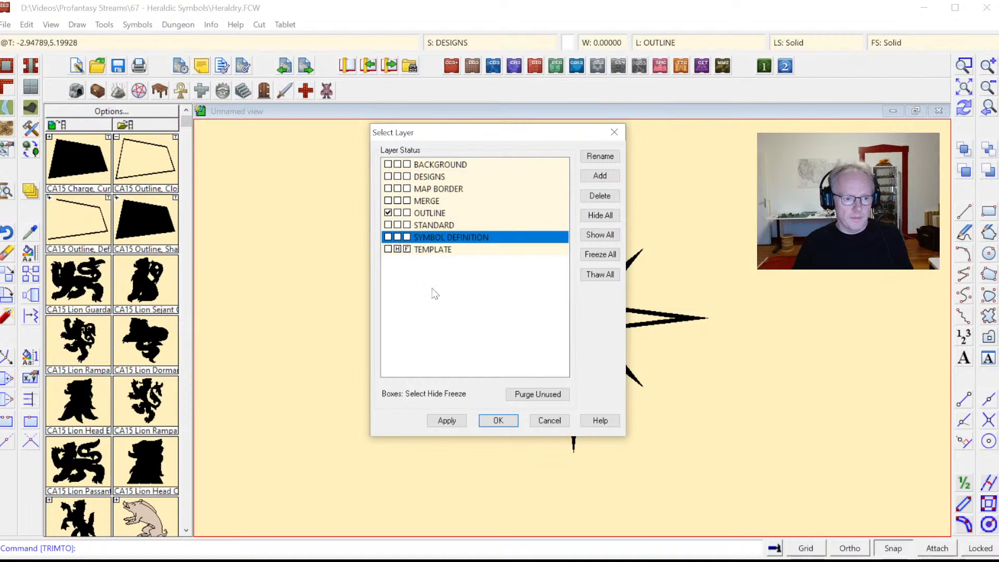
click(498, 420)
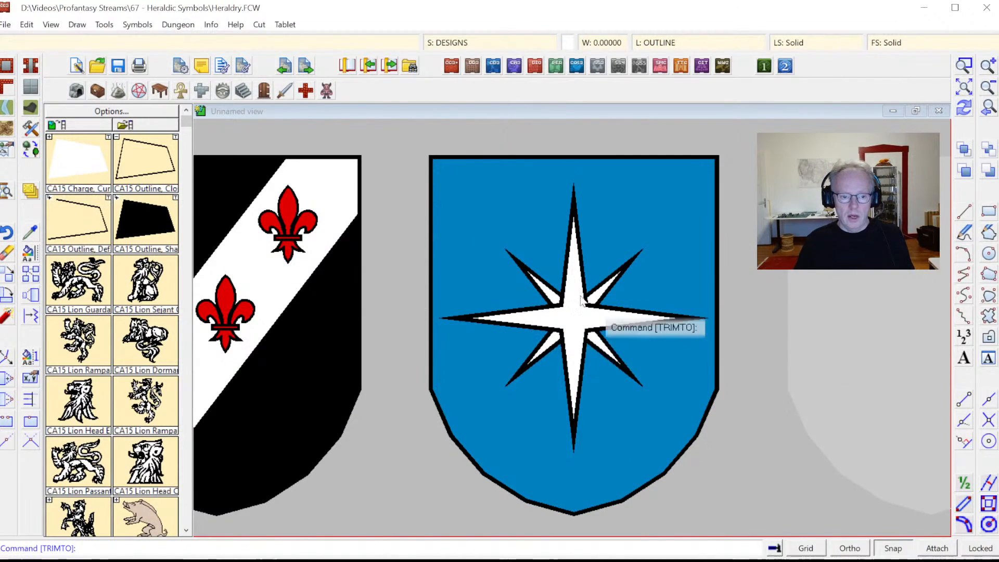
Draw a short horizontal open outline path above the star's upper-left spike and adopt its properties as the current drawing settings
click(72, 213)
click(466, 193)
click(528, 196)
right_click(527, 196)
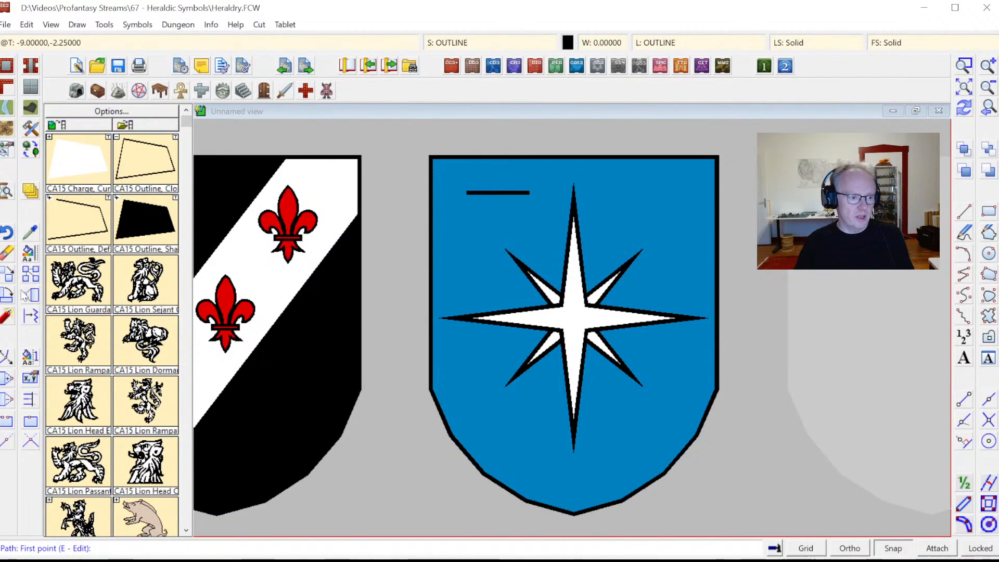
click(31, 233)
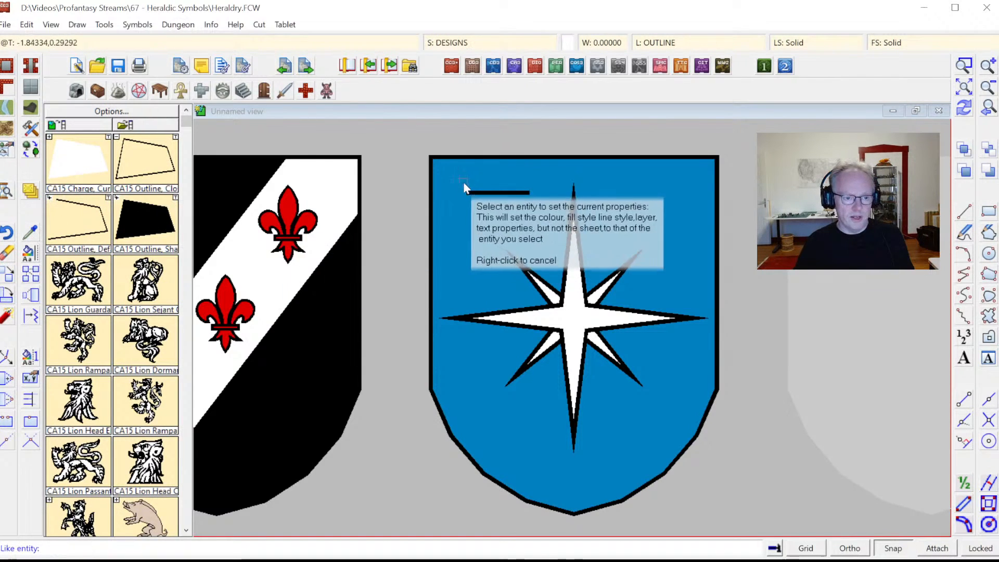
click(498, 192)
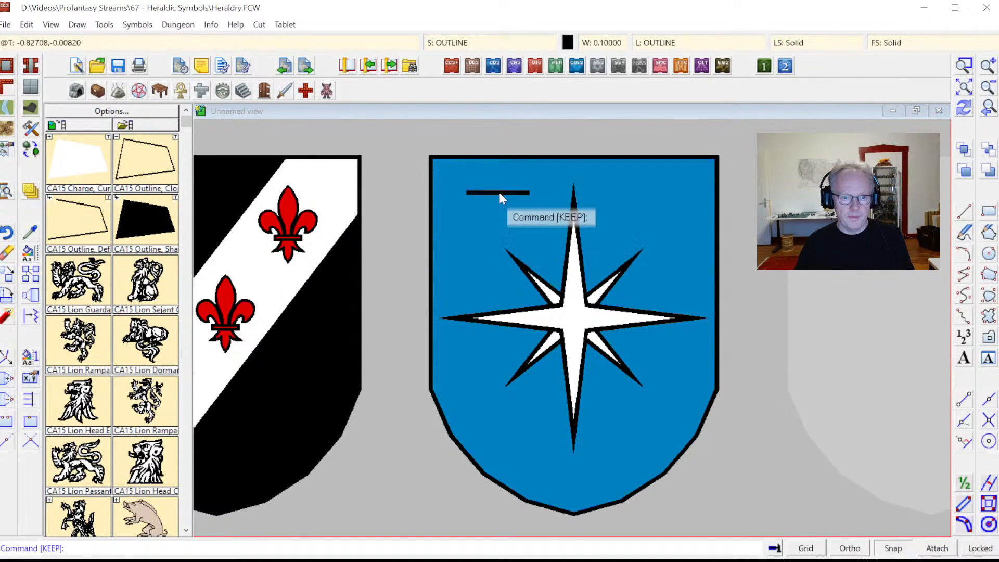
Erase the short horizontal helper path from the star shield
key(Delete)
click(492, 192)
right_click(531, 220)
click(507, 224)
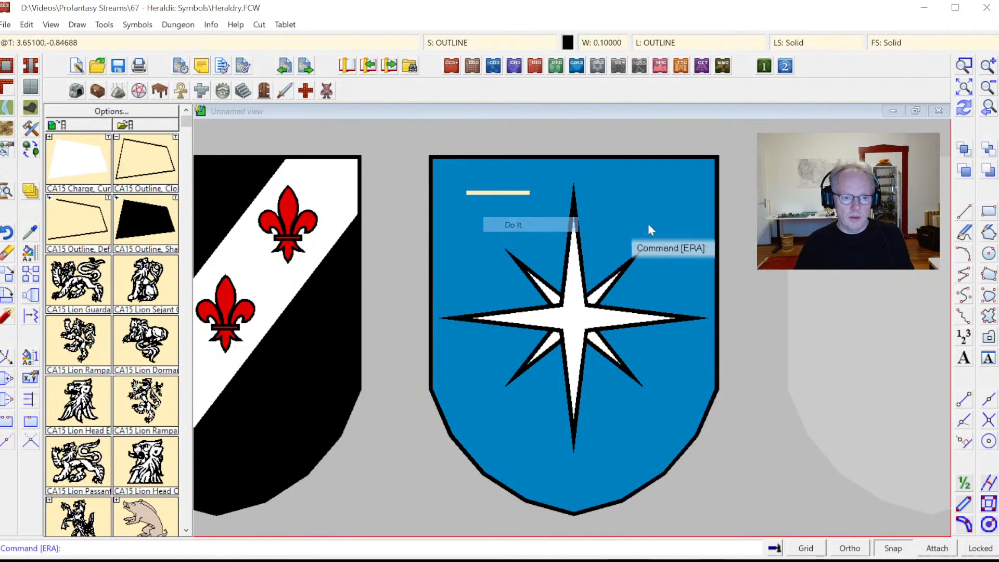
click(939, 111)
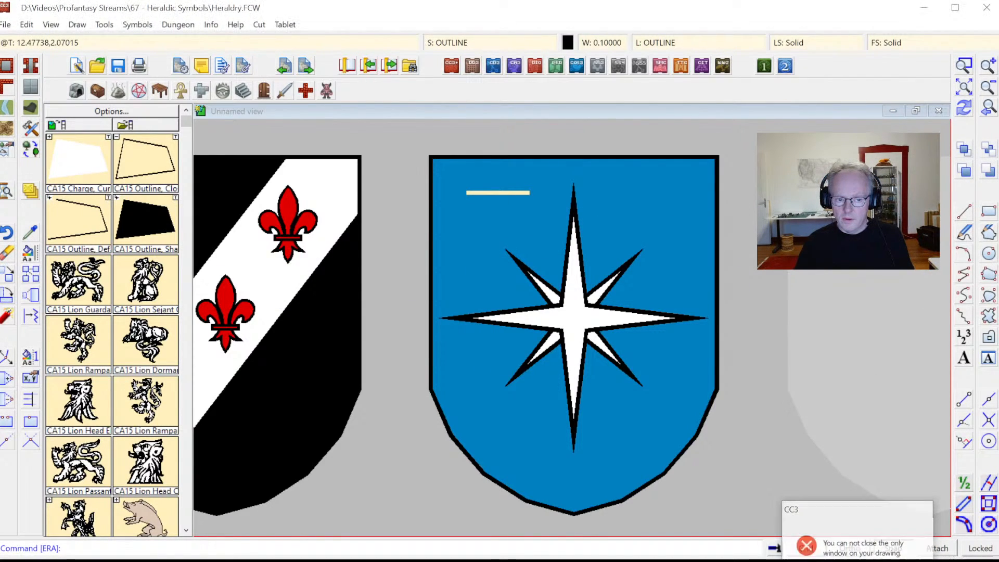
click(989, 254)
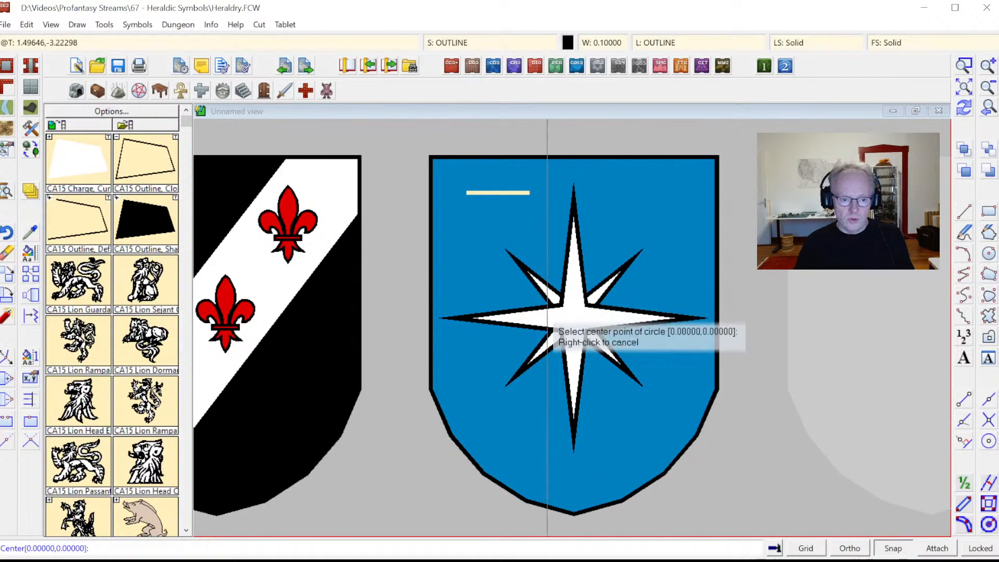
click(573, 318)
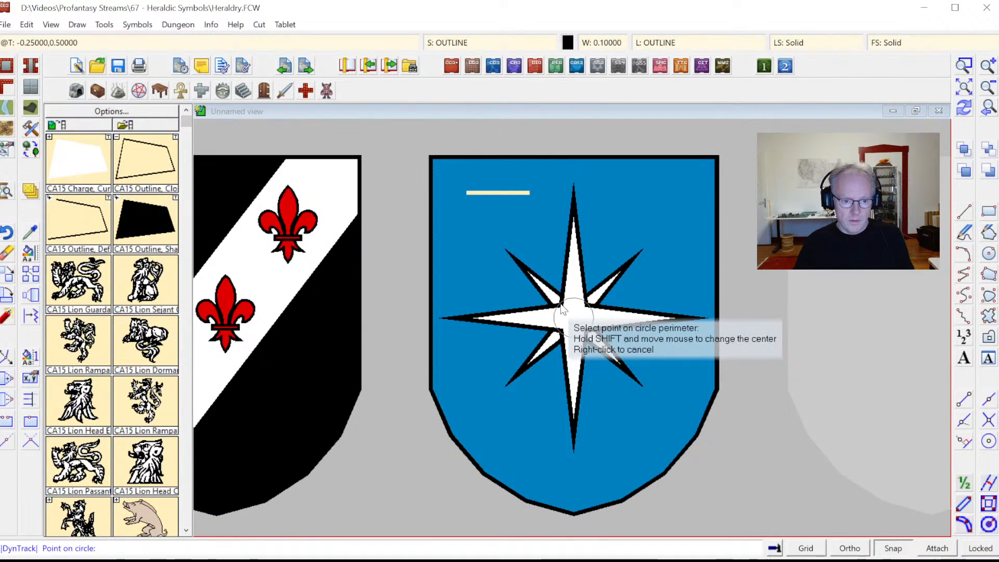
click(556, 306)
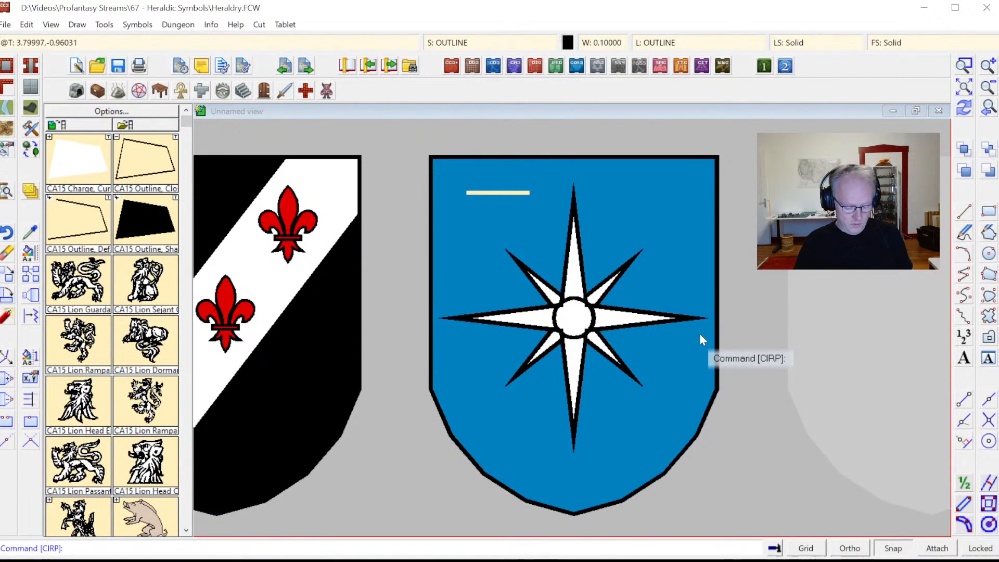
key(ctrl+z)
Draw a small outlined circle centered on the star, keeping its radius within the inner corners of the large points
right_click(597, 307)
click(574, 317)
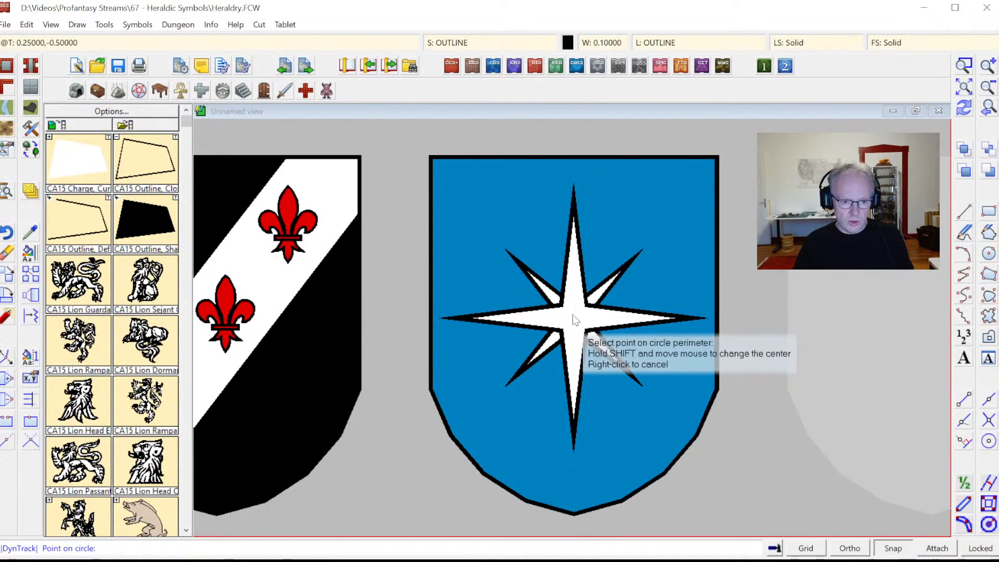
click(561, 313)
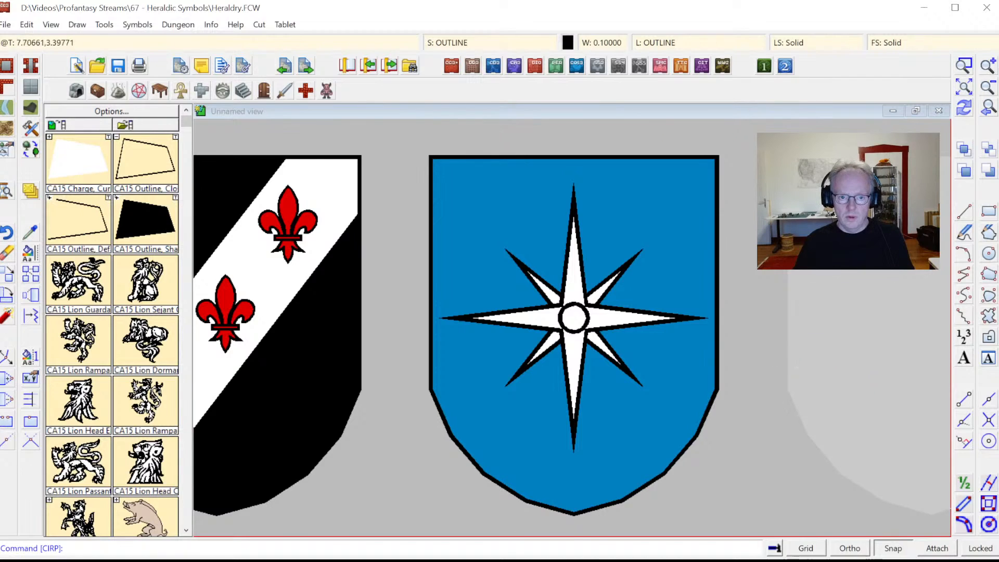
Set the line width to 0, draw a smaller solid black circle concentric with the outlined one without snapping, and re-enable Snap
click(617, 46)
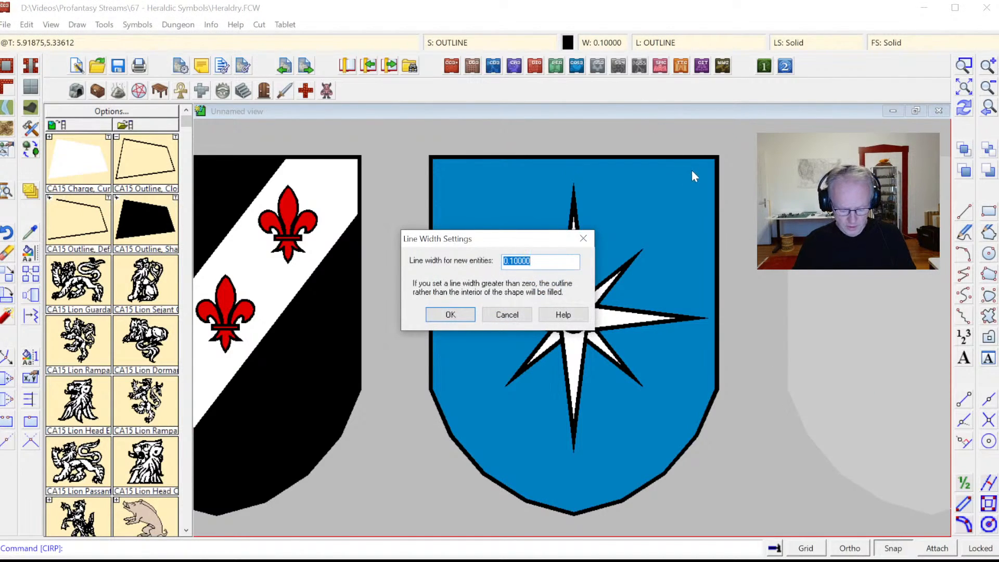
key(Return)
click(989, 257)
click(573, 317)
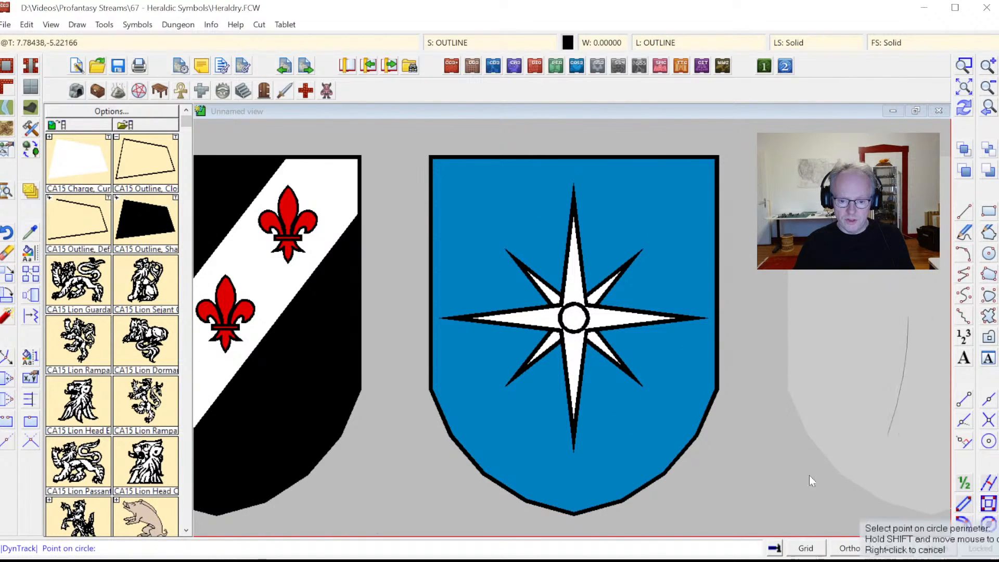
click(573, 317)
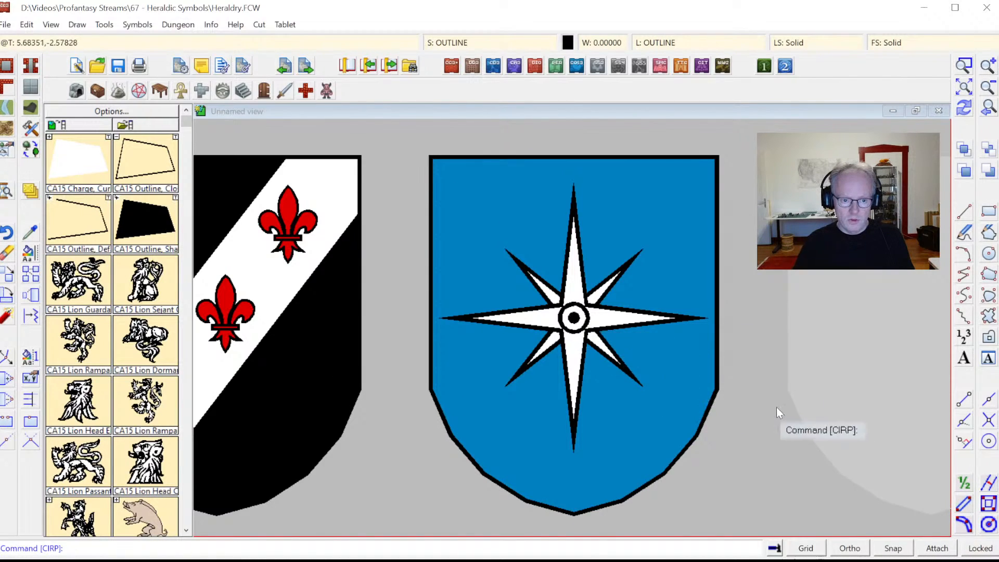
click(893, 549)
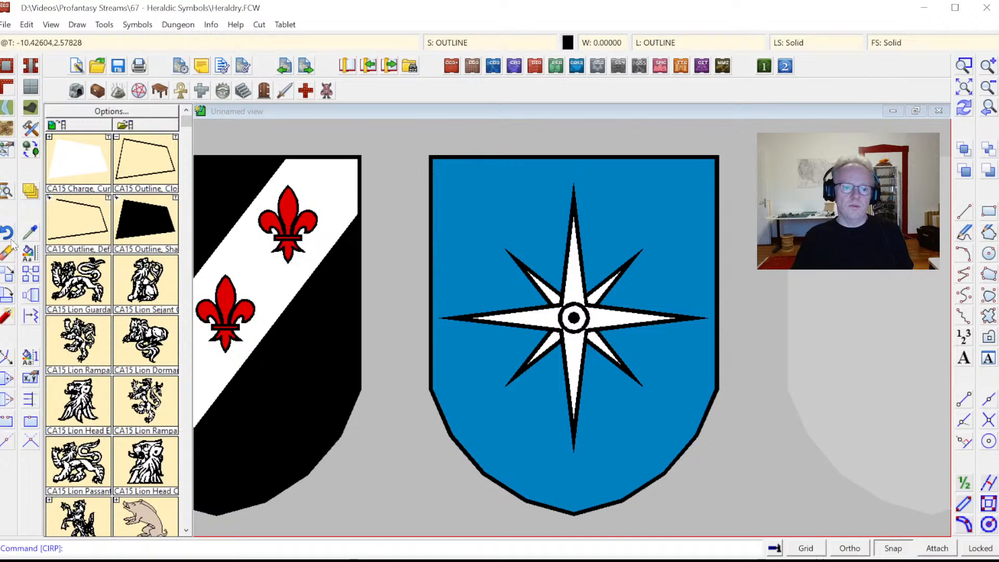
List the properties of all entities in the red-and-white checkered shield and examine their sheets, layers and colors
click(989, 108)
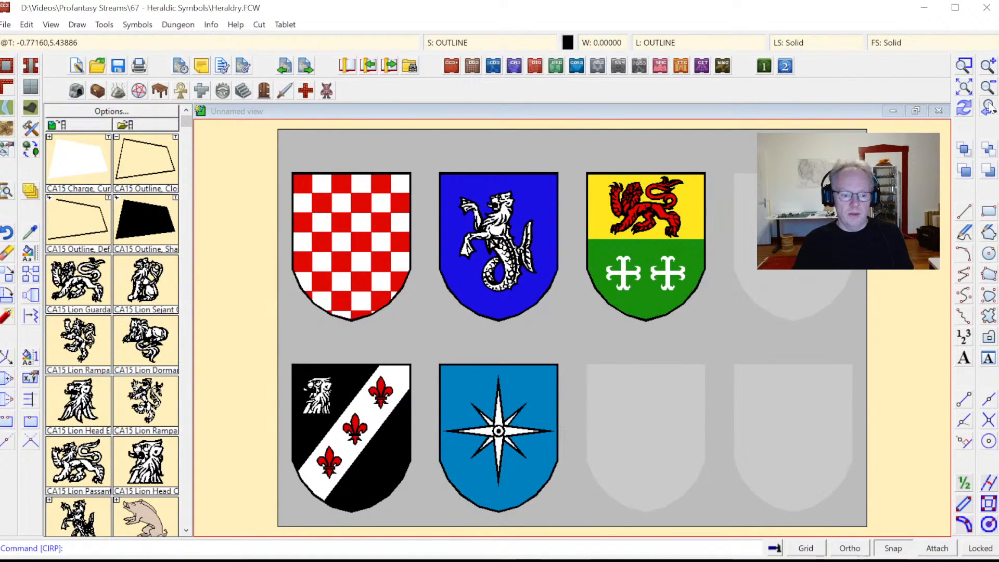
click(989, 108)
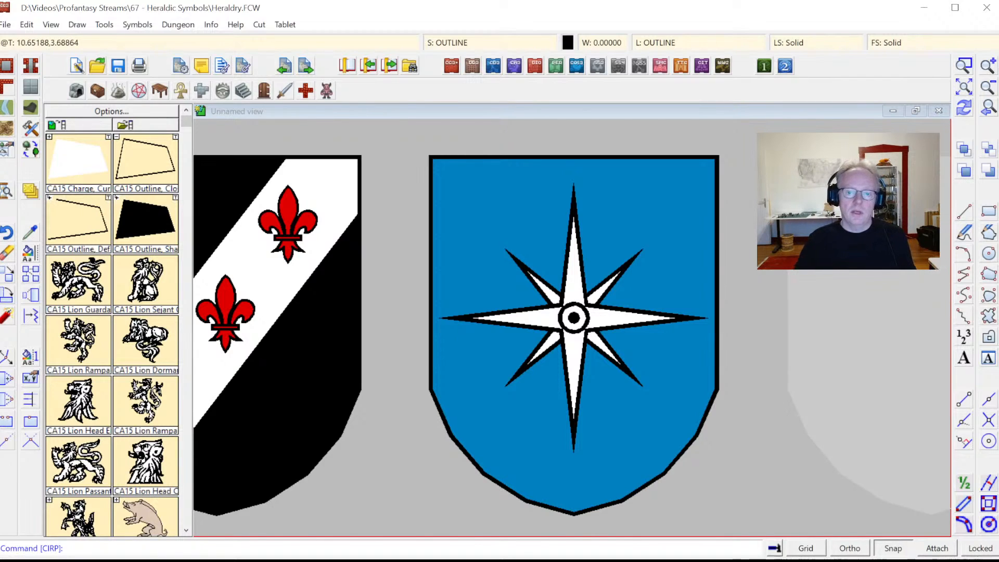
click(964, 90)
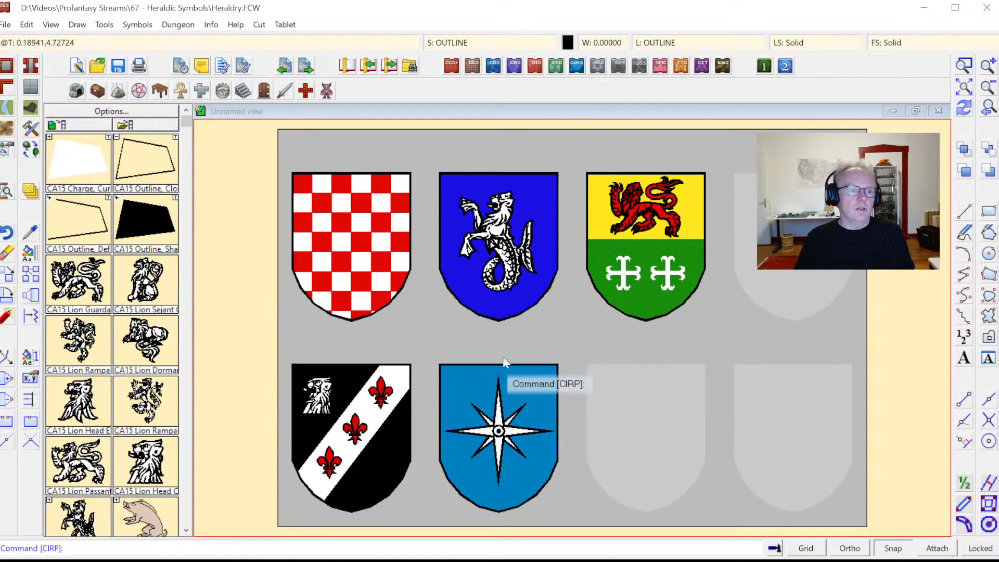
click(209, 25)
click(227, 42)
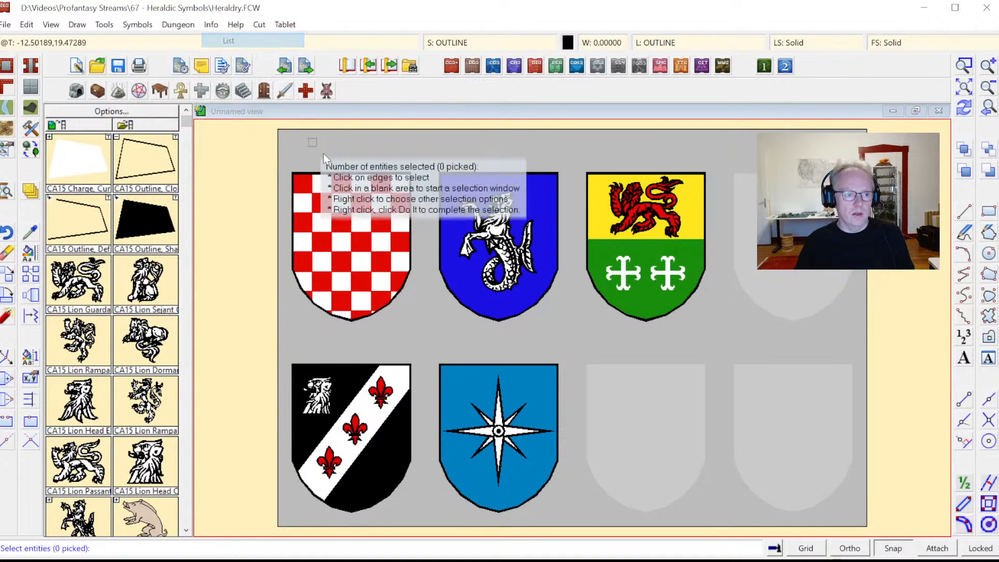
click(288, 155)
click(386, 238)
right_click(390, 238)
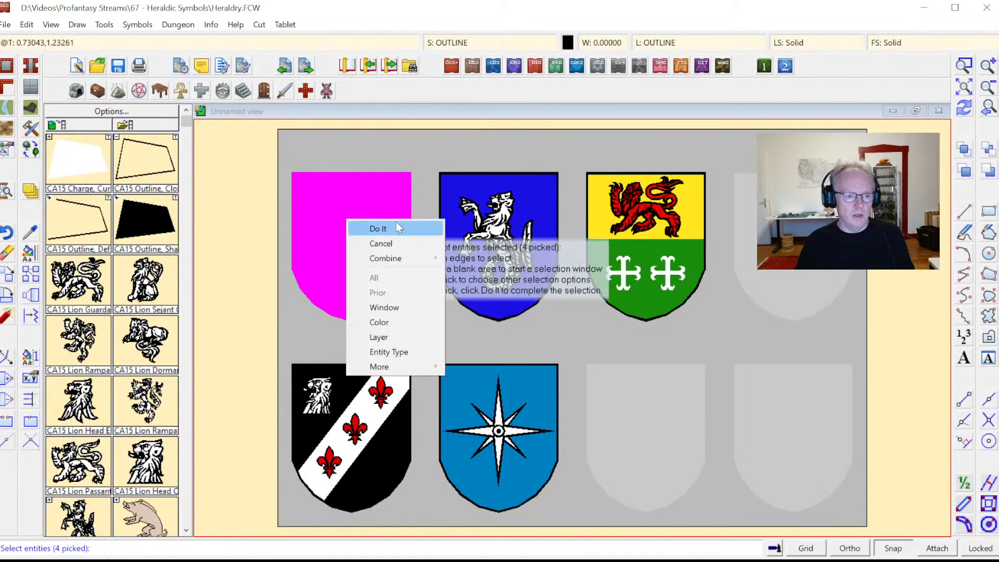
click(395, 223)
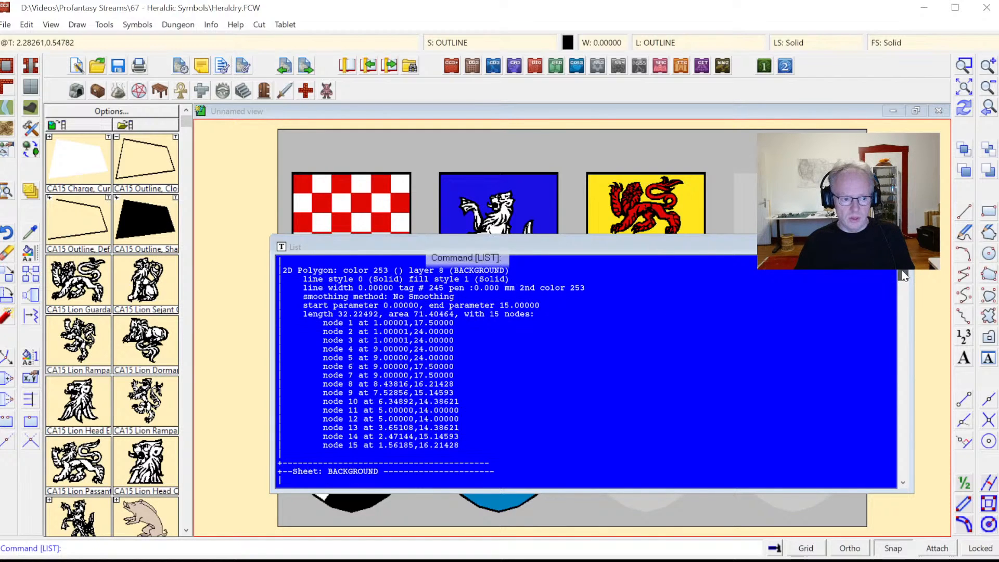
mouse_move(902, 270)
mouse_down()
mouse_move(902, 258)
mouse_move(897, 333)
mouse_move(913, 400)
mouse_move(916, 388)
mouse_move(902, 412)
mouse_move(916, 469)
mouse_move(903, 274)
mouse_up()
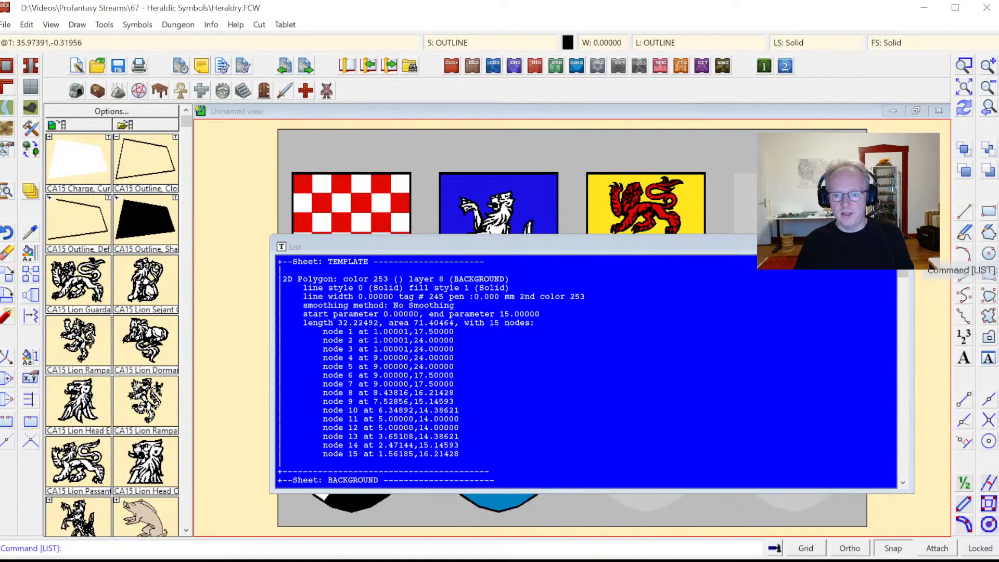
click(910, 246)
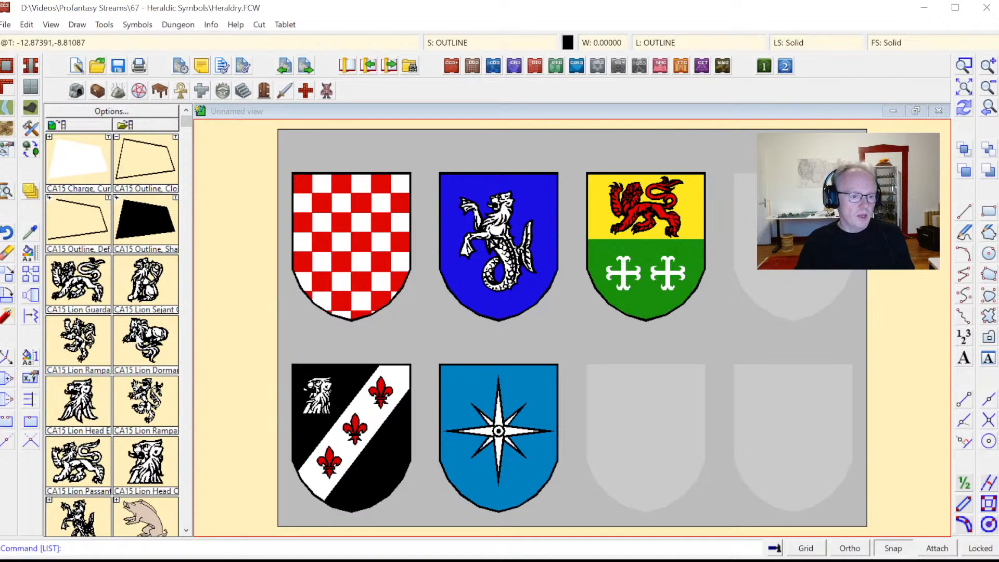
Explode the entities of the five finished shields, excluding from the selection those with the color of the empty gray template shields
right_click(7, 320)
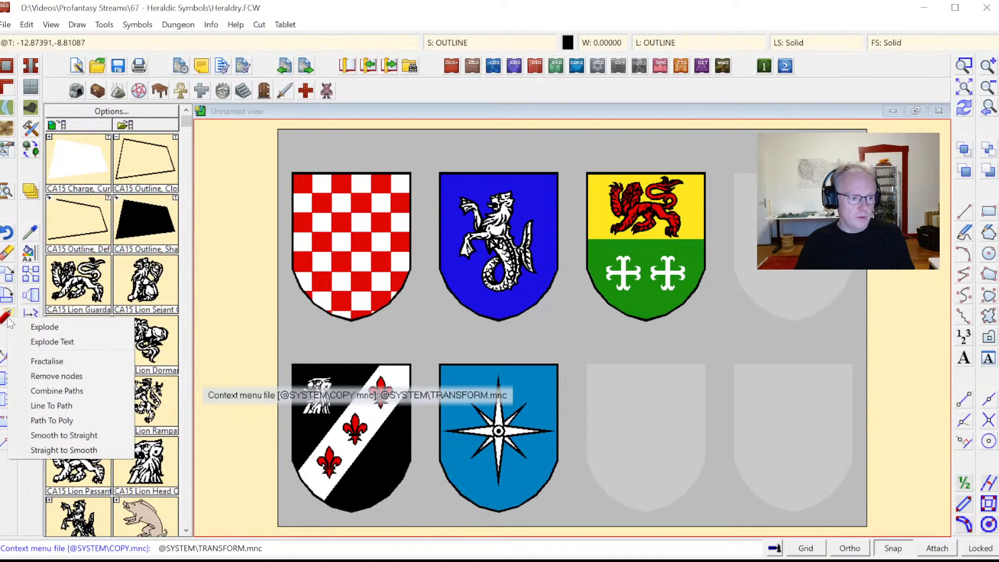
click(31, 327)
click(287, 165)
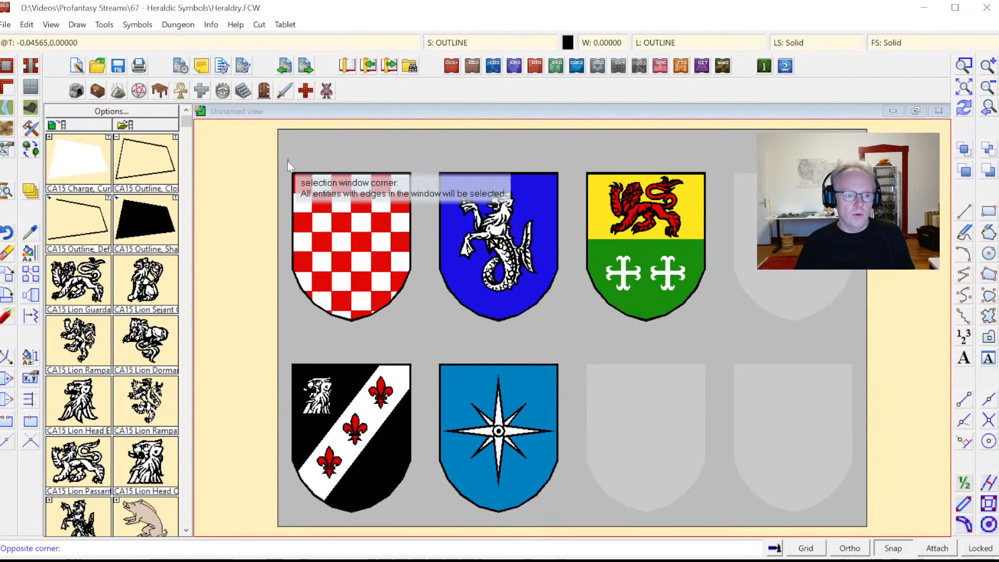
click(565, 515)
click(575, 163)
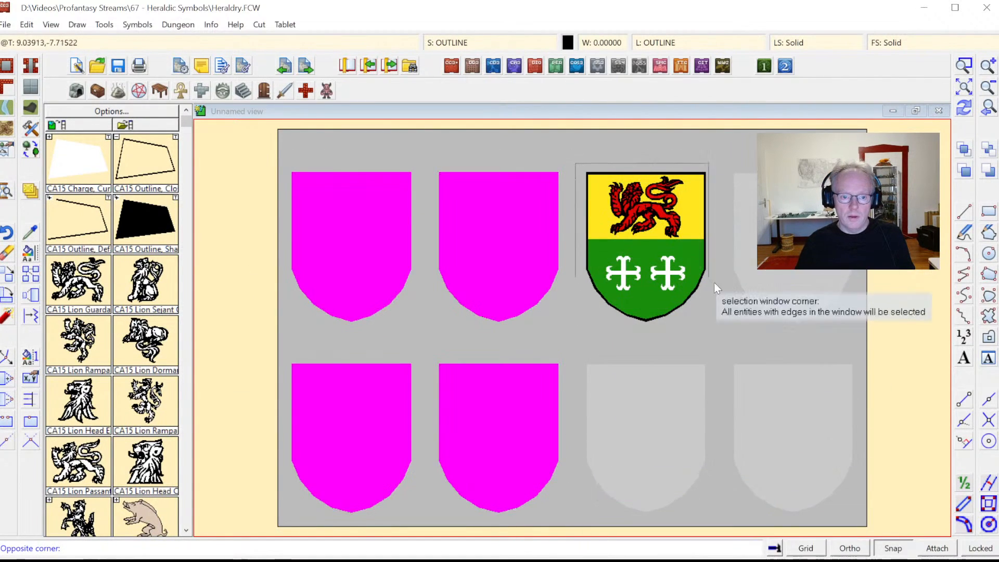
click(714, 330)
right_click(588, 307)
mouse_move(598, 338)
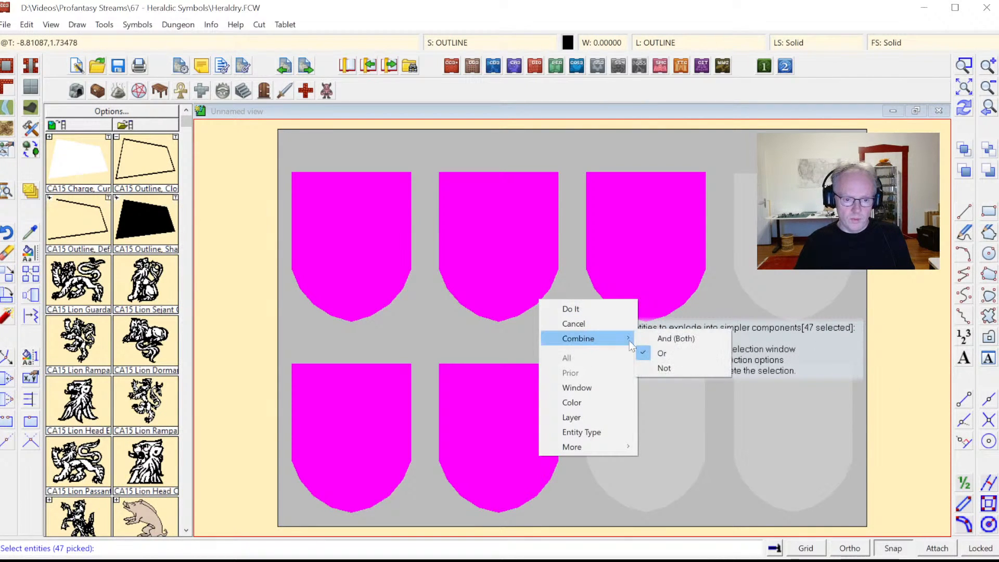
click(670, 369)
right_click(577, 367)
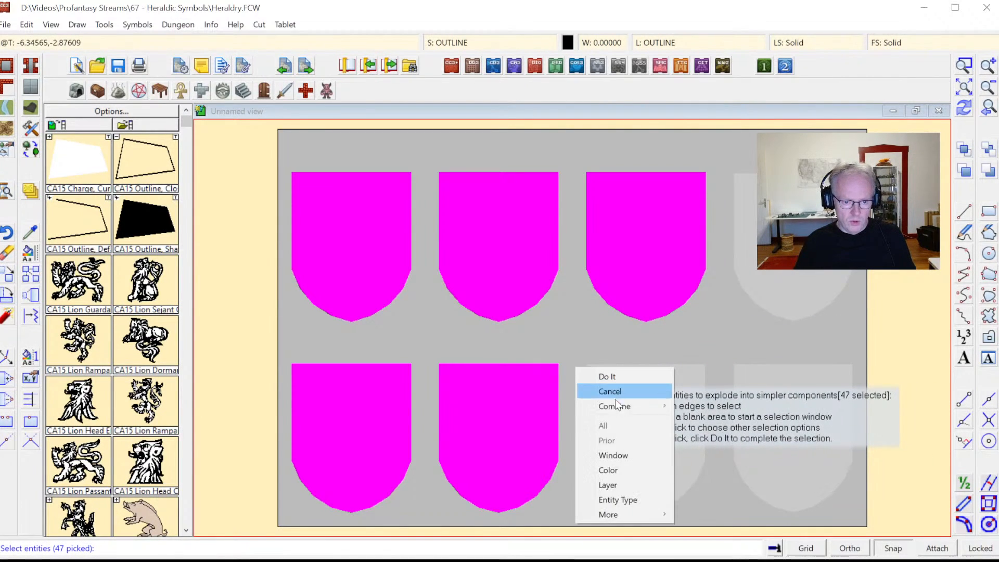
click(609, 470)
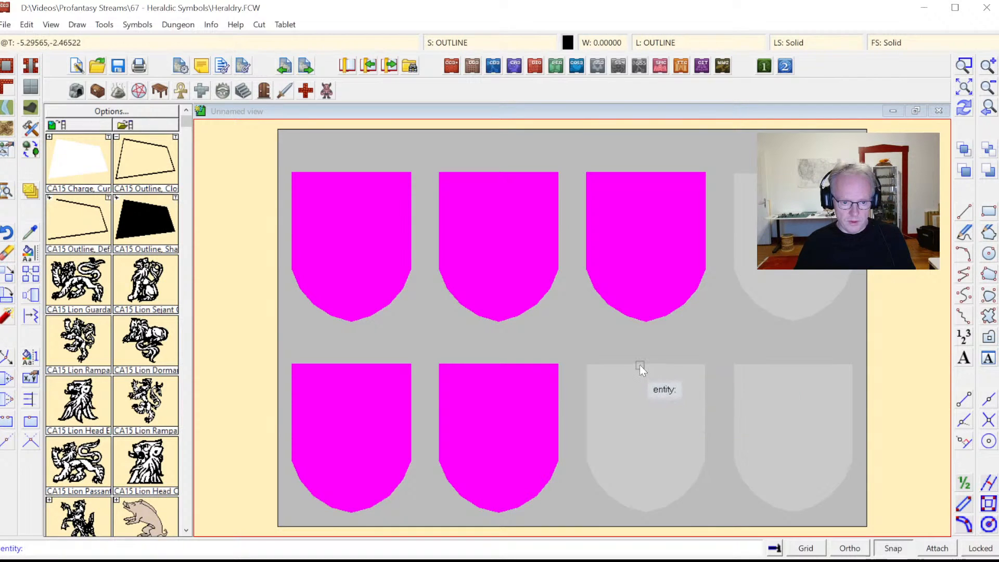
click(645, 369)
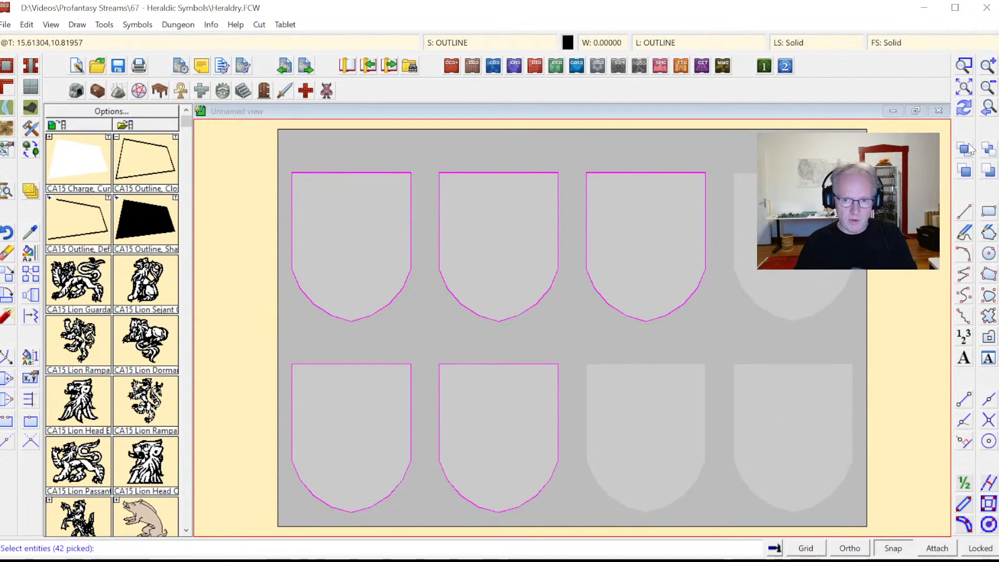
click(965, 108)
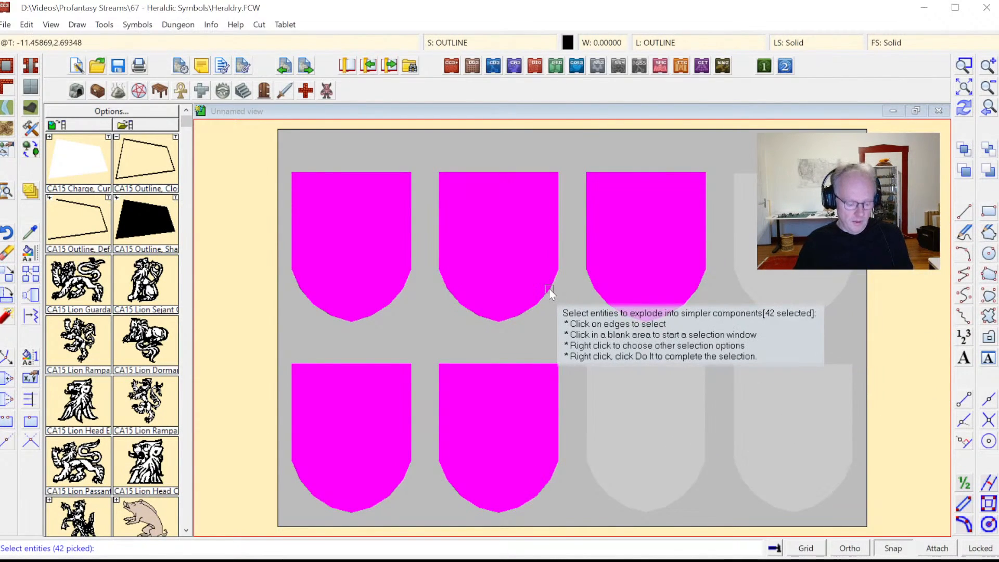
key(d)
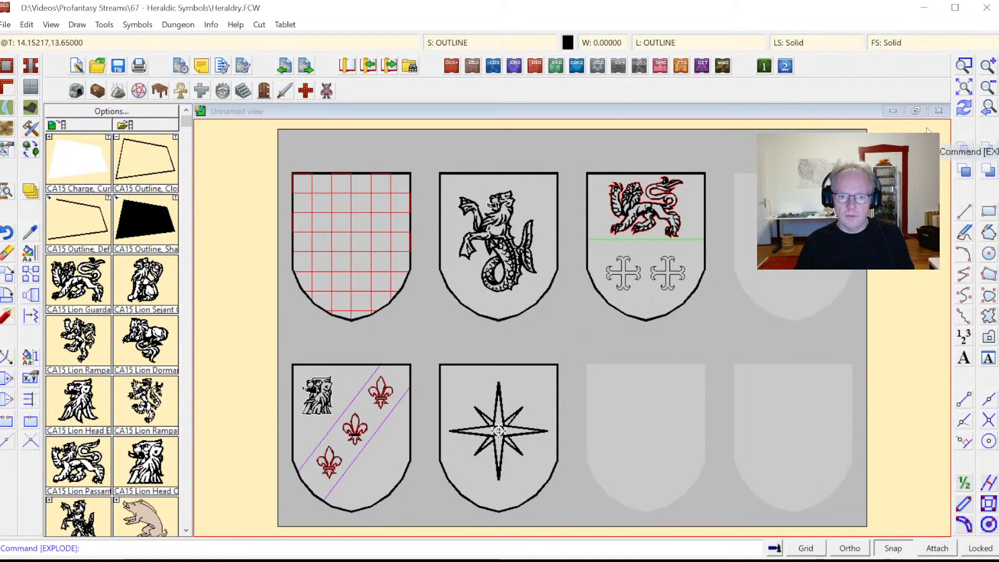
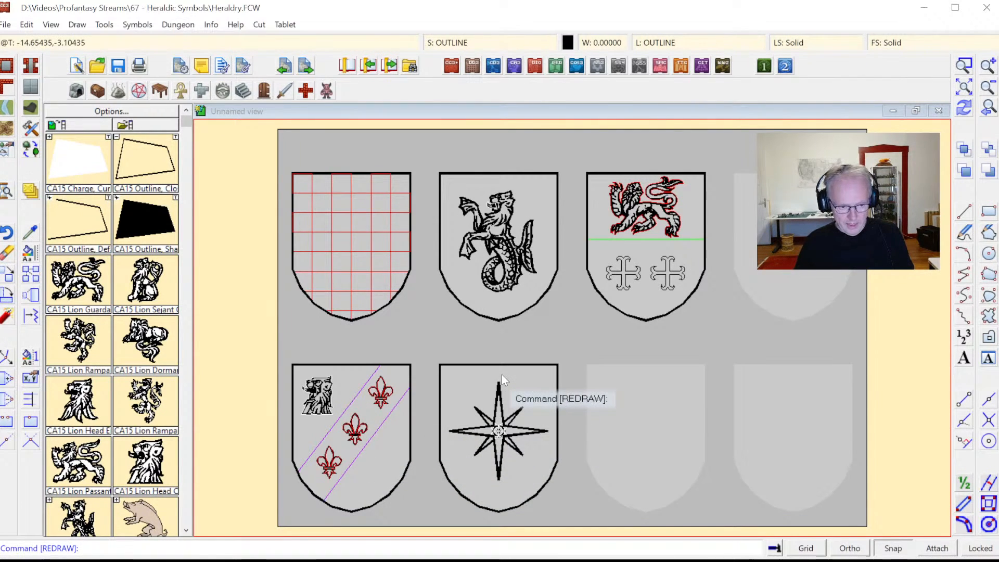
Undo the explosion of the finished shields and try exploding every entity of the type Symbol Reference instead
key(ctrl+f)
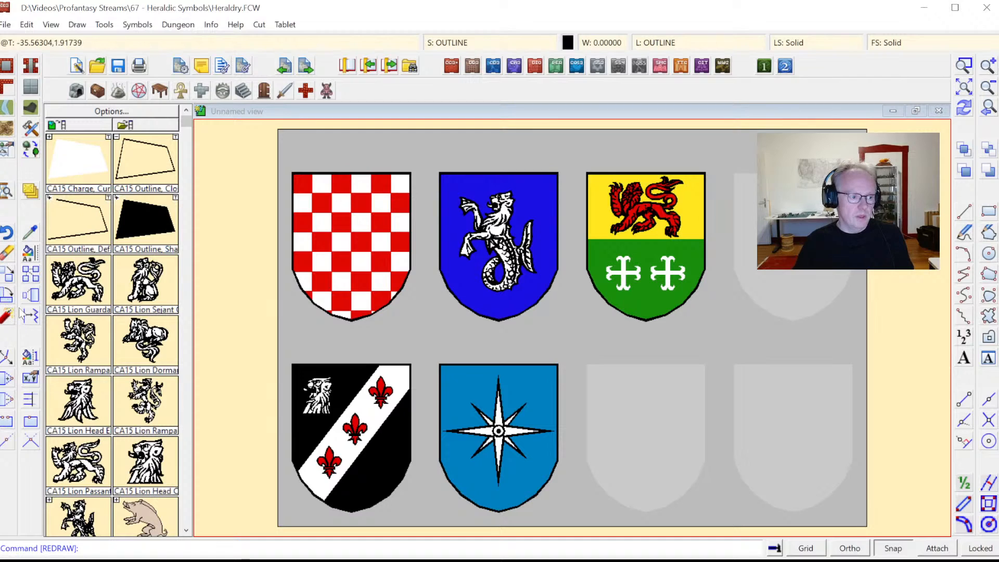
click(138, 26)
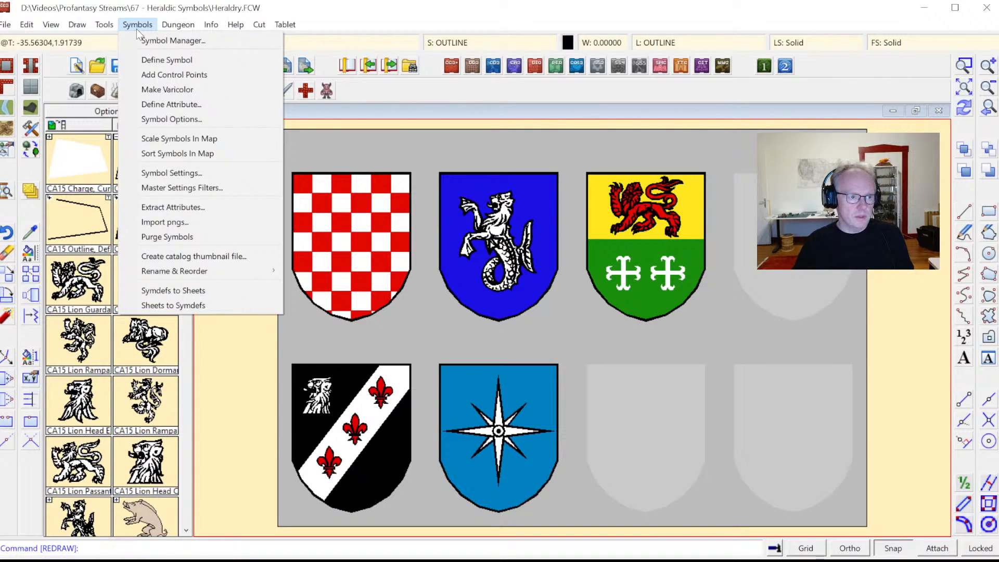
click(5, 318)
right_click(310, 311)
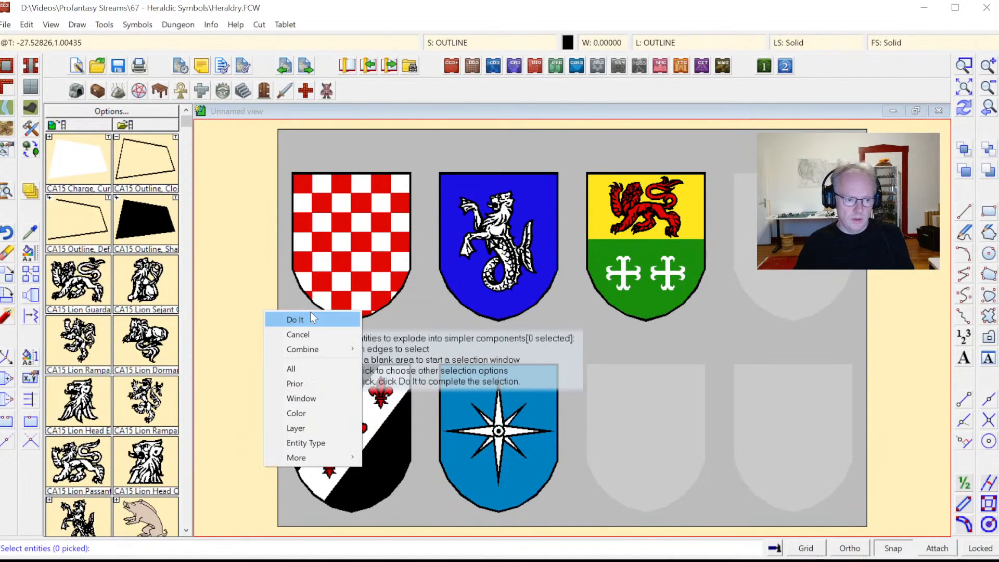
click(337, 450)
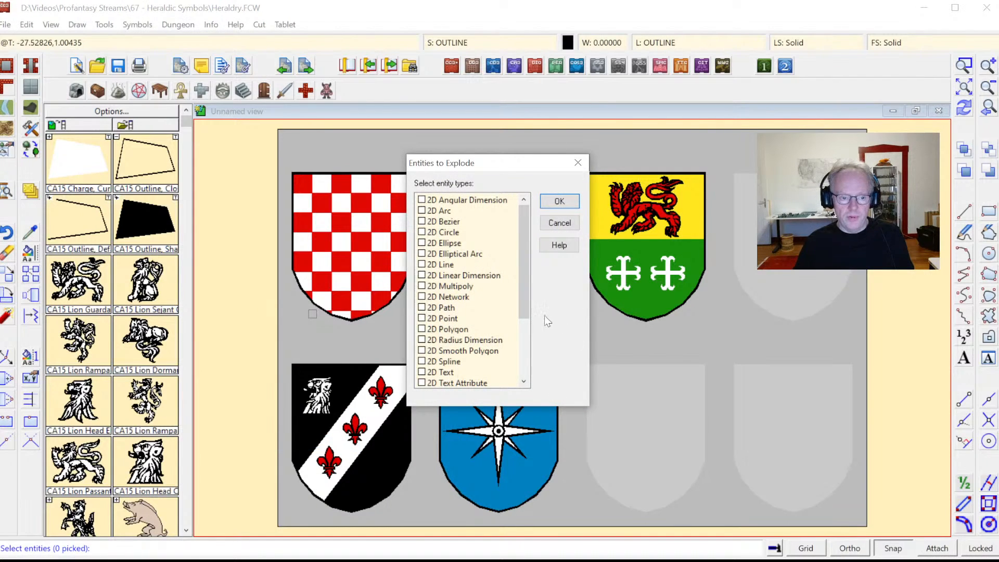
click(526, 333)
click(452, 371)
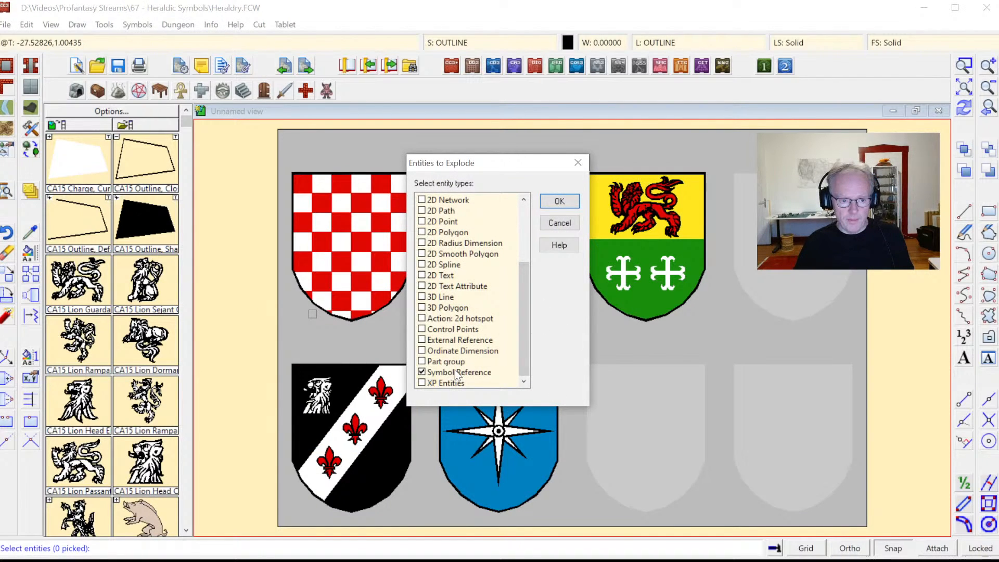
click(559, 201)
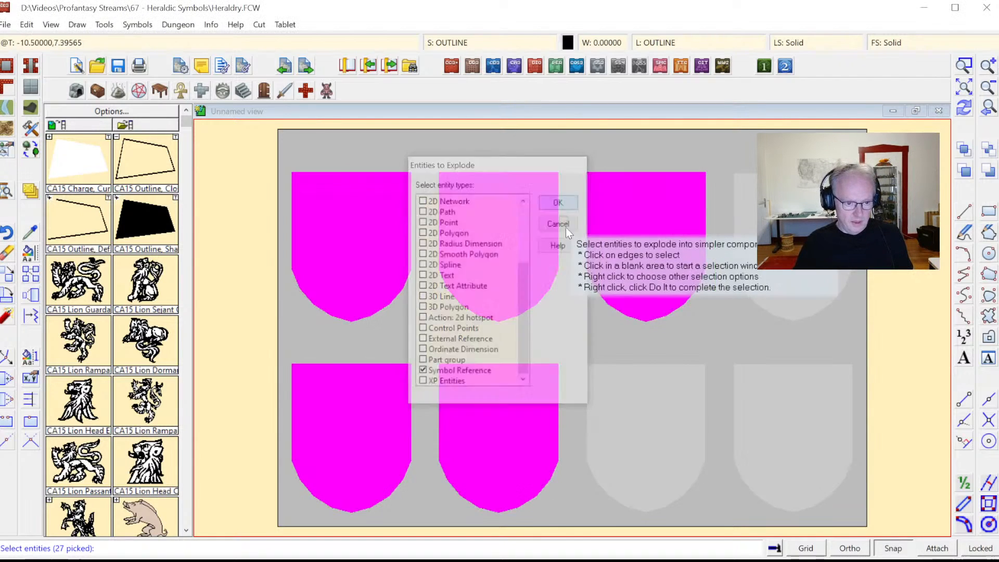
right_click(504, 258)
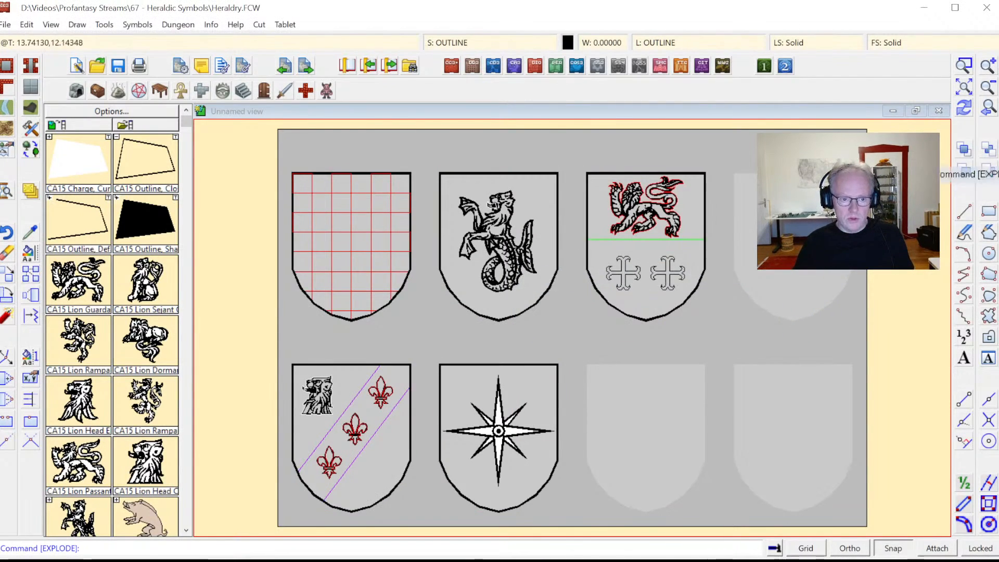
Inspect the exploded lion-and-crosses shield and the layer list, and undo the explosion of the symbol references
click(964, 65)
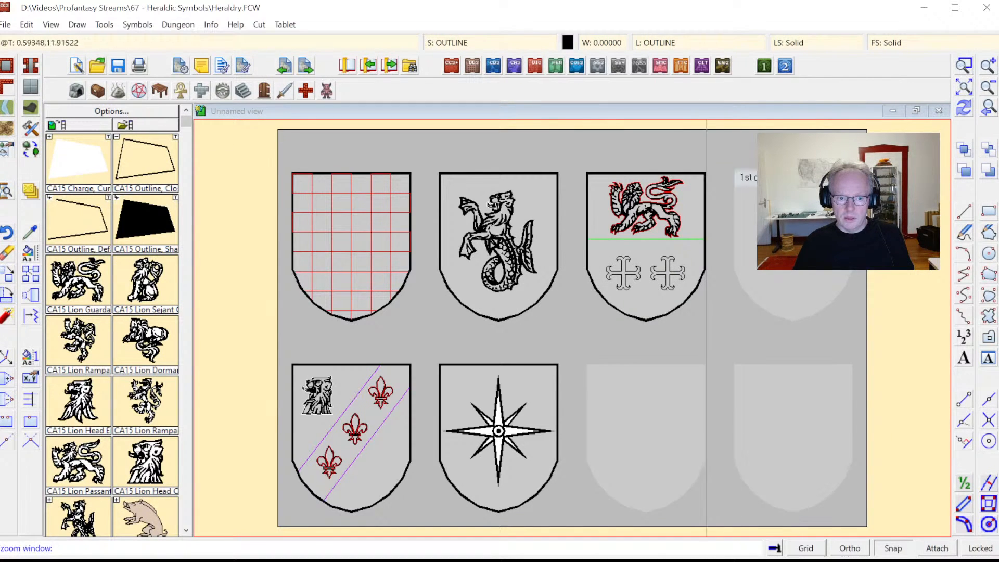
click(565, 157)
click(727, 335)
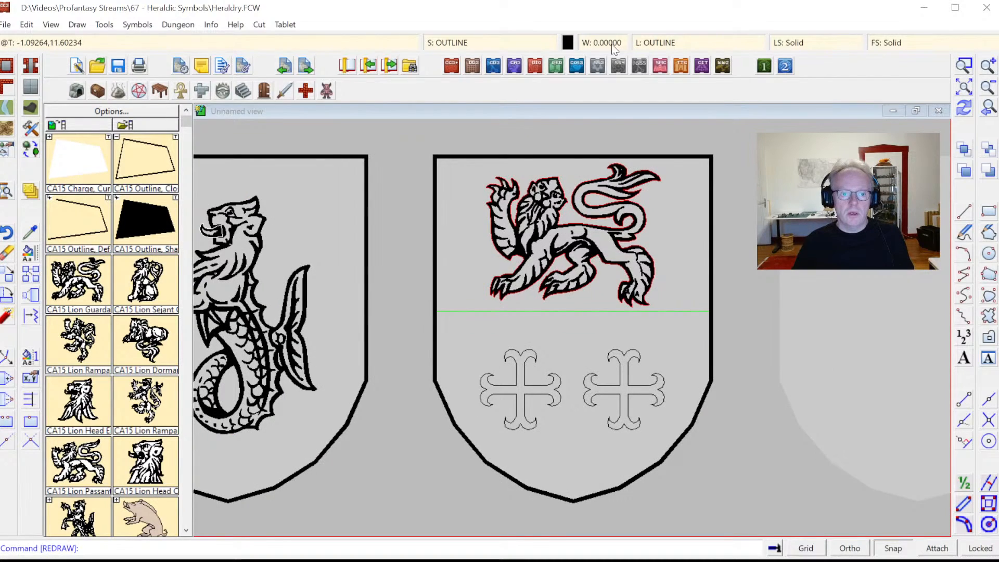
click(649, 47)
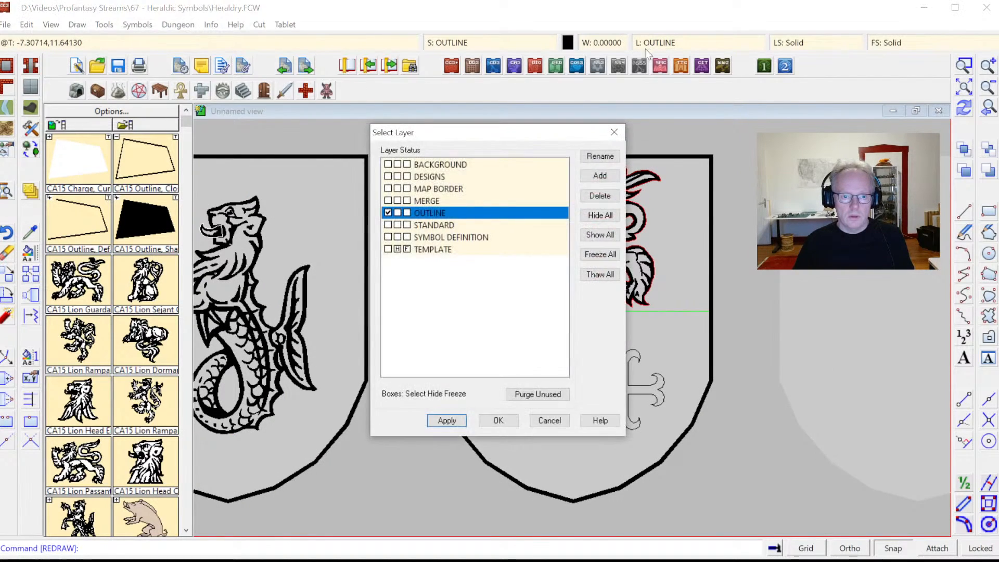
key(Escape)
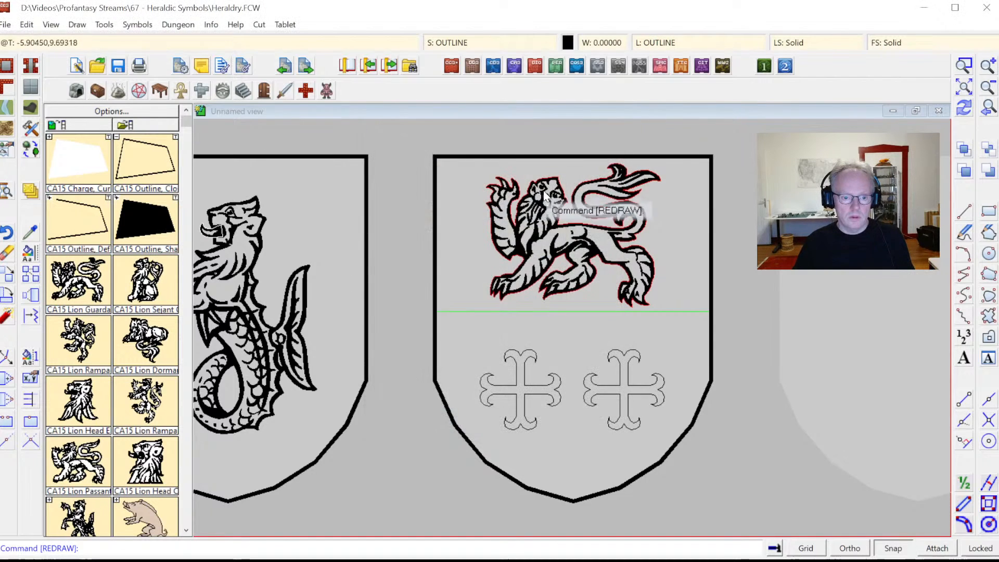
click(26, 24)
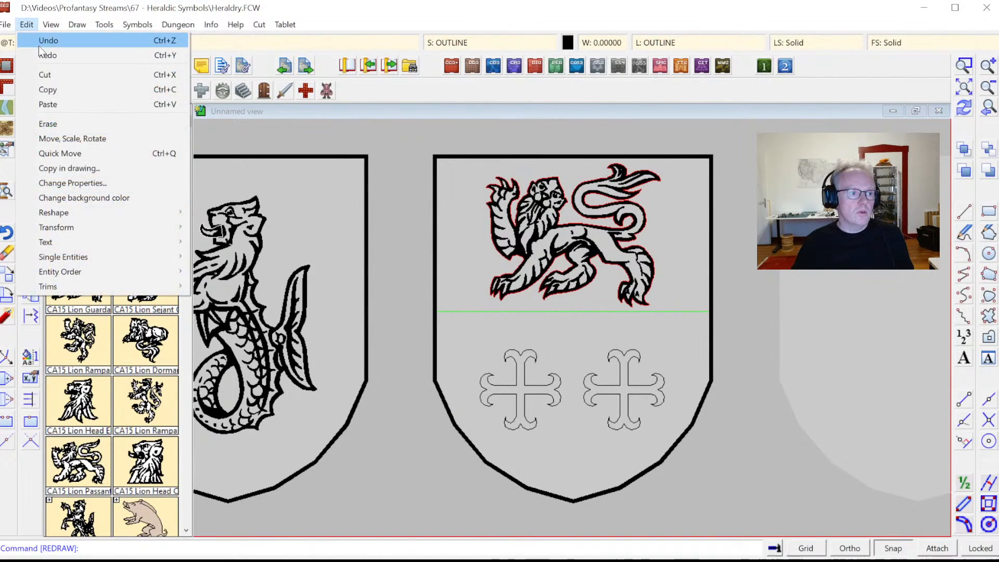
click(39, 43)
List the properties of the green lower field of the lion-and-crosses shield and examine its entity type and layer
click(211, 24)
click(221, 38)
click(554, 344)
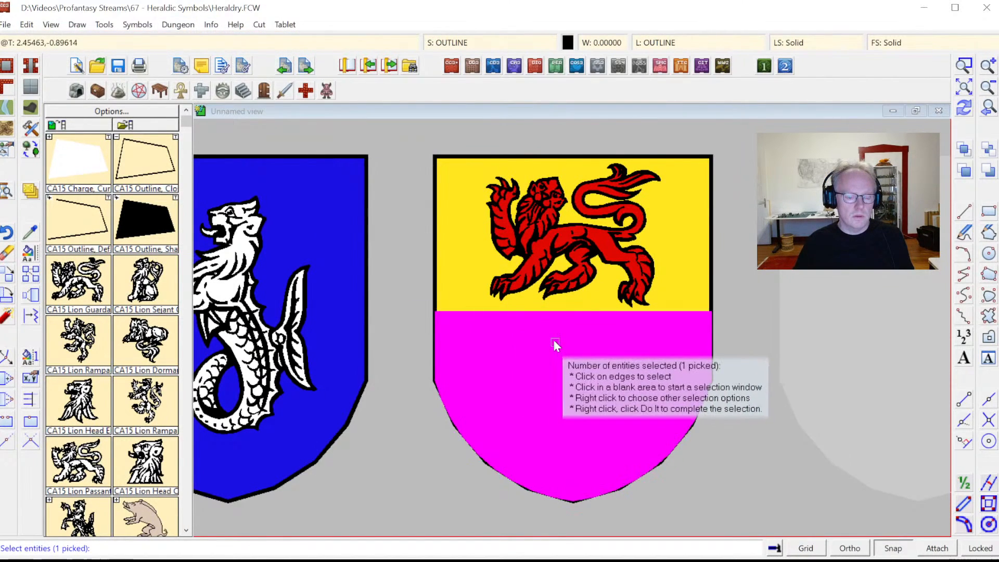
right_click(555, 342)
click(558, 342)
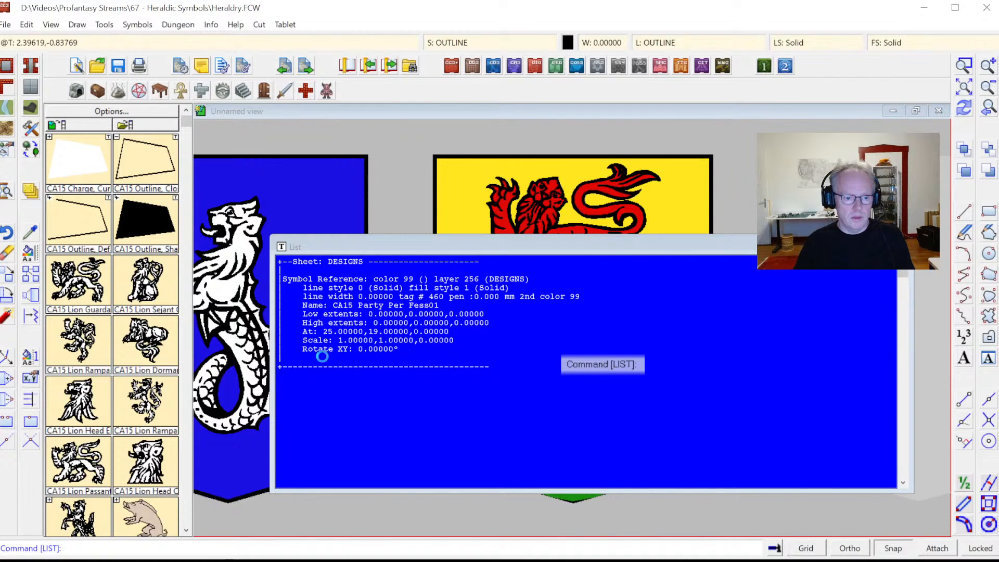
Adopt the green lower field's properties as the current drawing properties, explode that field and redraw the view
click(30, 233)
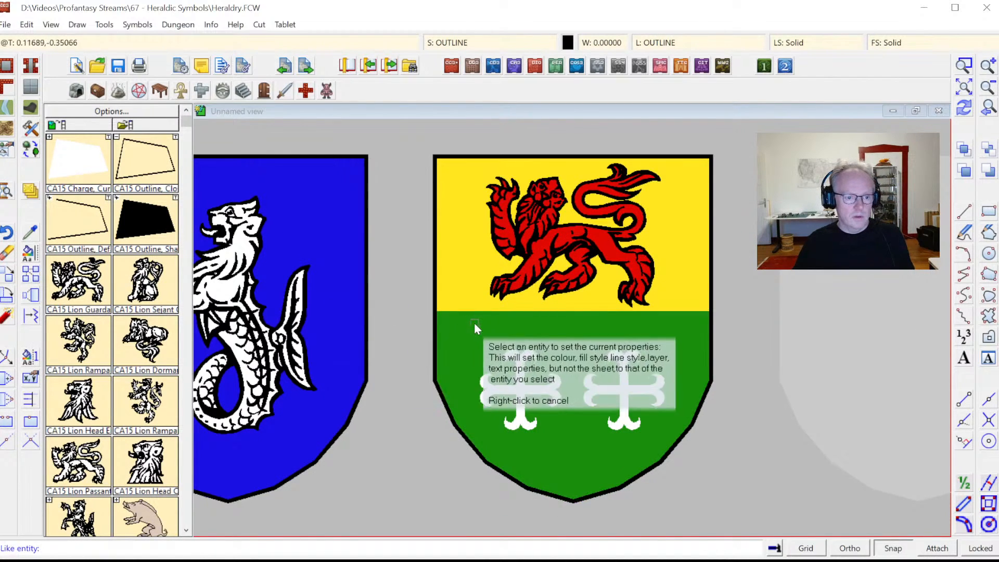
click(457, 313)
right_click(12, 326)
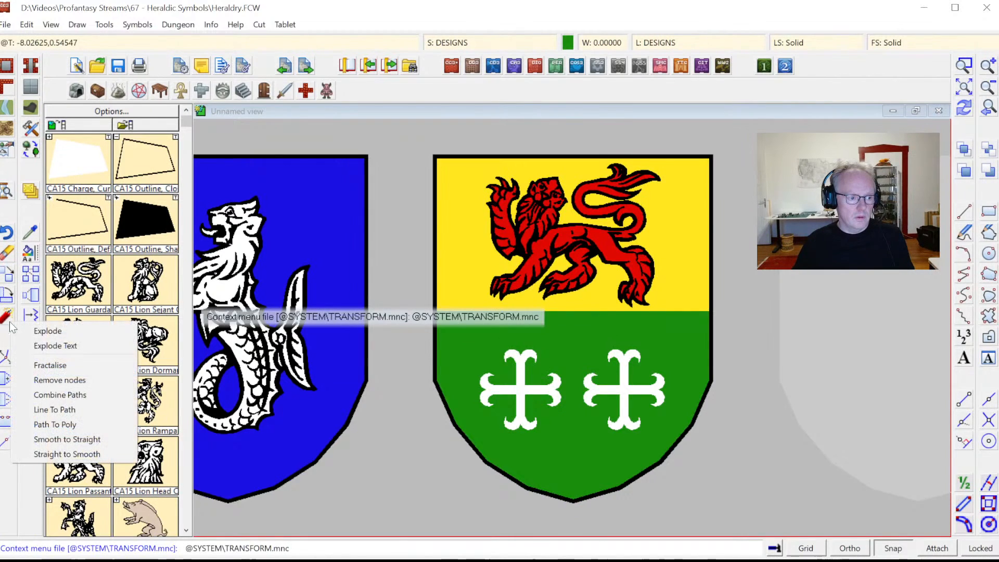
click(62, 333)
click(457, 315)
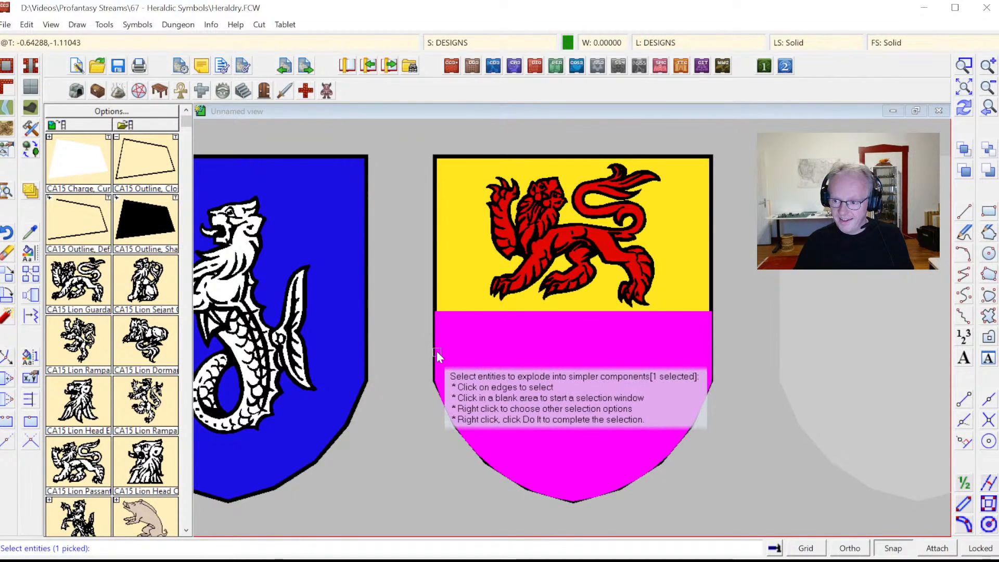
key(Return)
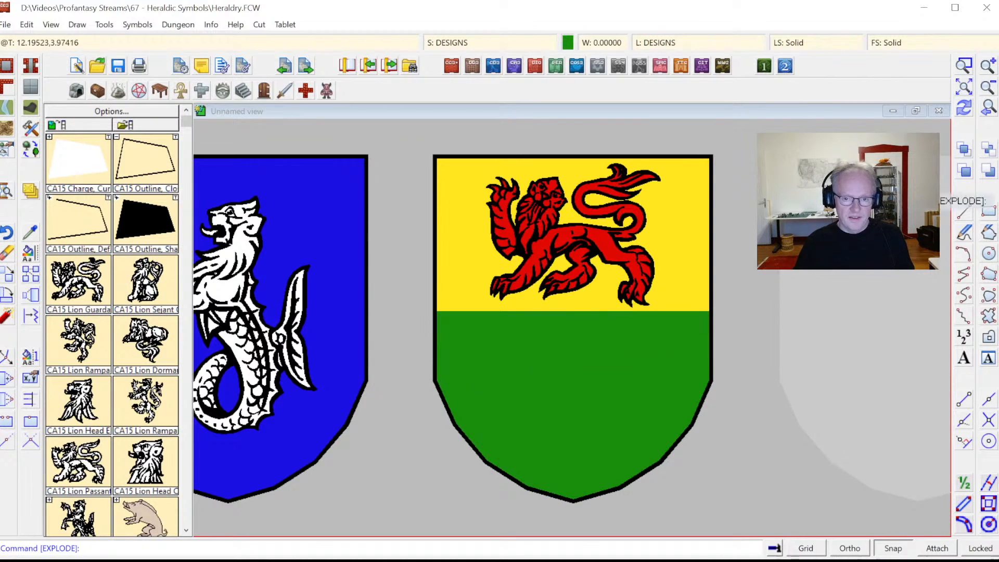
click(965, 109)
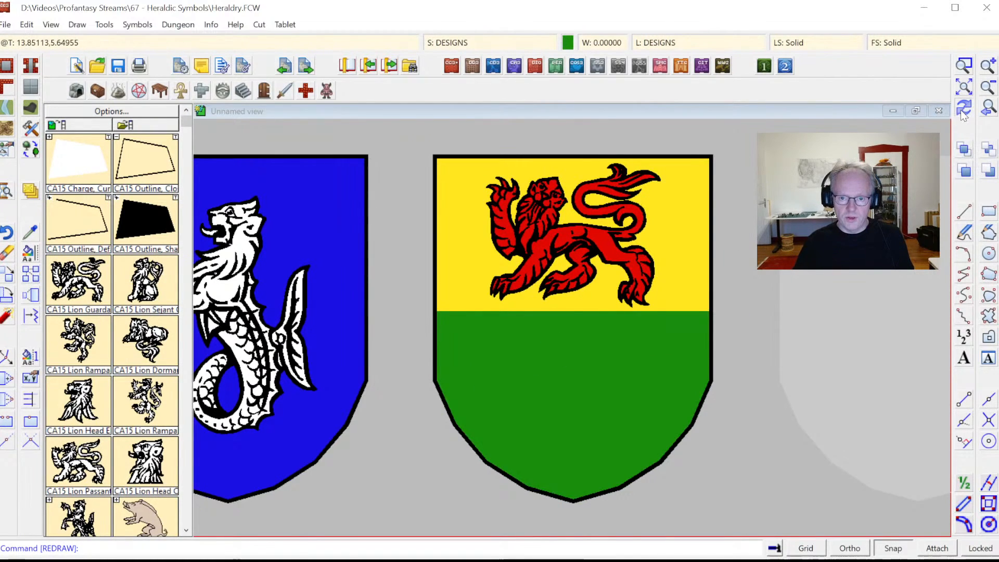
List the exploded green field's properties and examine which entities it now consists of
click(217, 25)
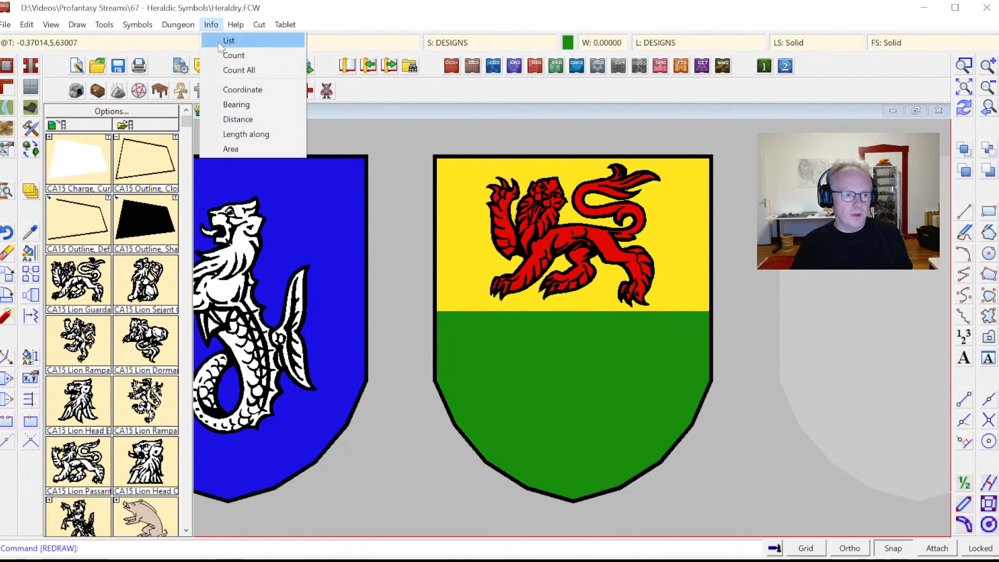
click(218, 42)
click(466, 311)
right_click(545, 342)
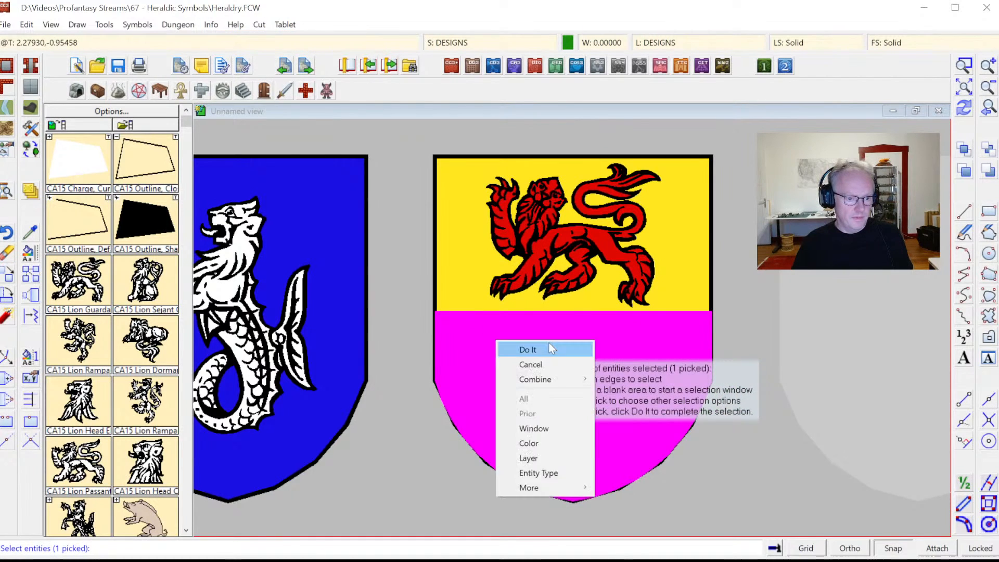
click(548, 348)
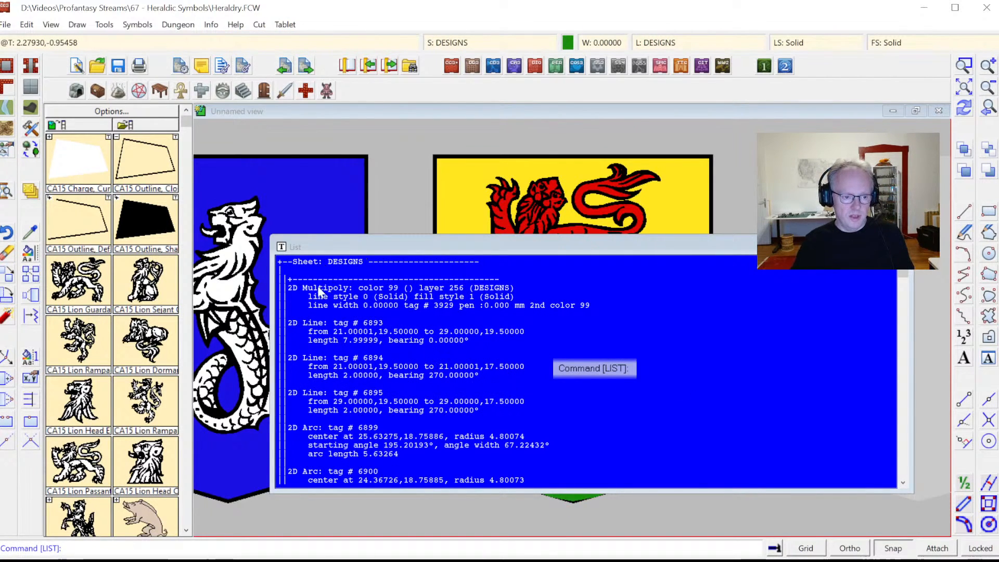
click(507, 388)
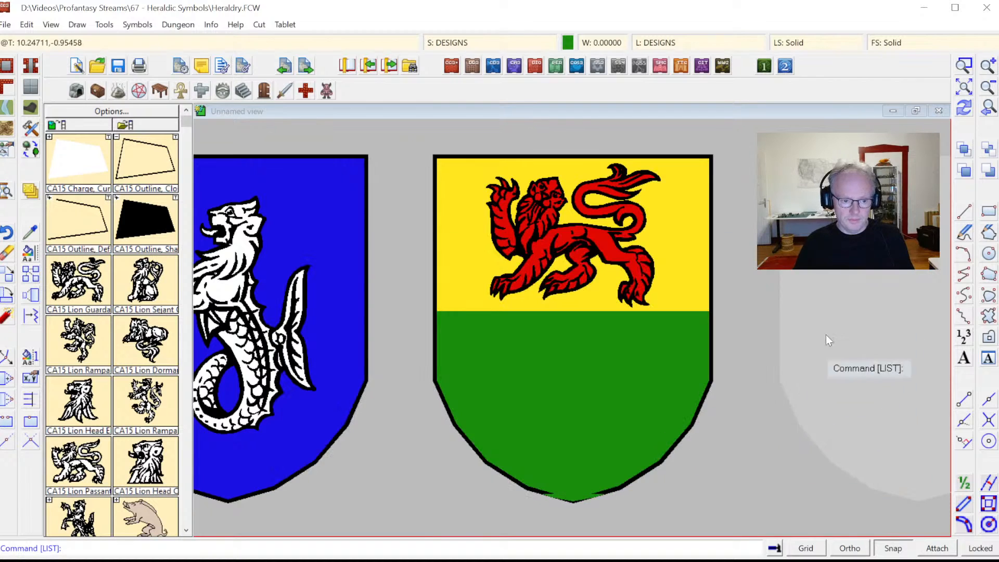
Explode the red checkered pattern, the white sea-lion on the blue shield and the red lion on the yellow field, one by one
click(983, 111)
click(982, 112)
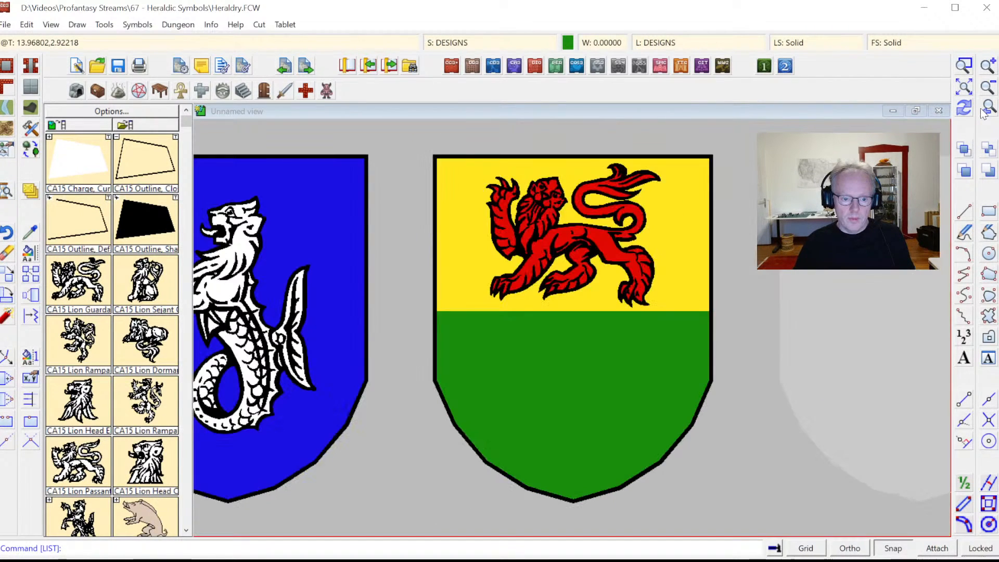
click(982, 112)
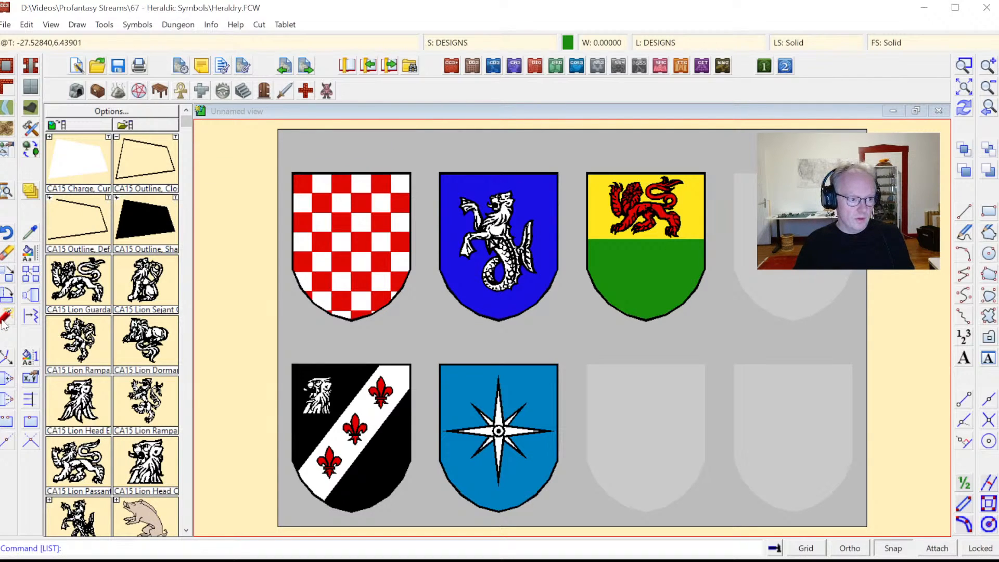
click(370, 273)
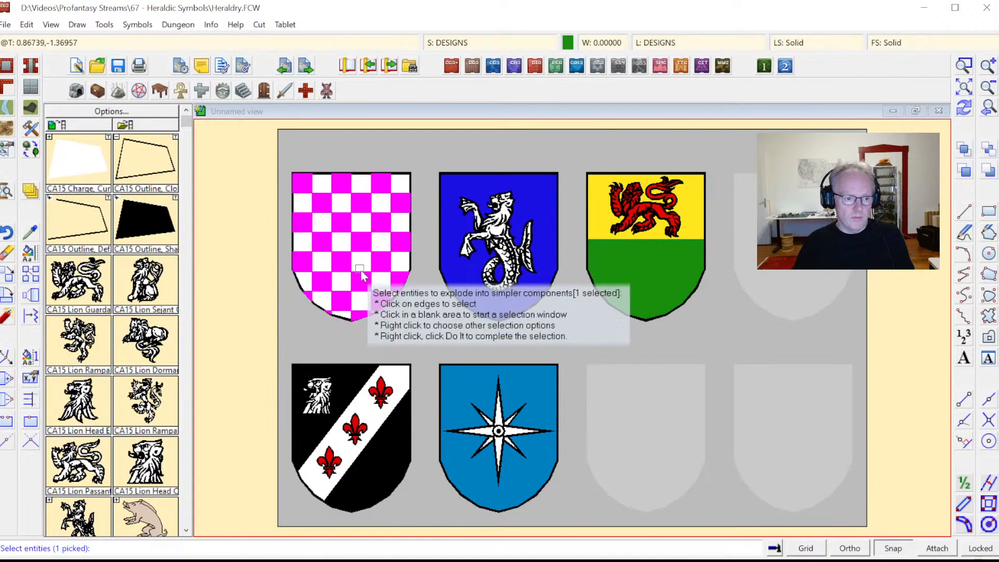
key(Return)
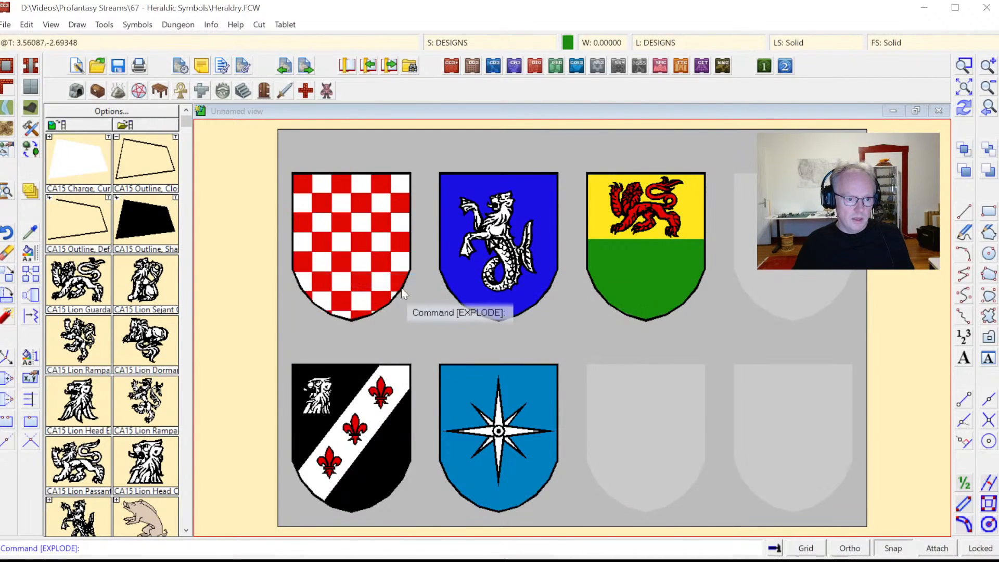
click(490, 288)
key(Return)
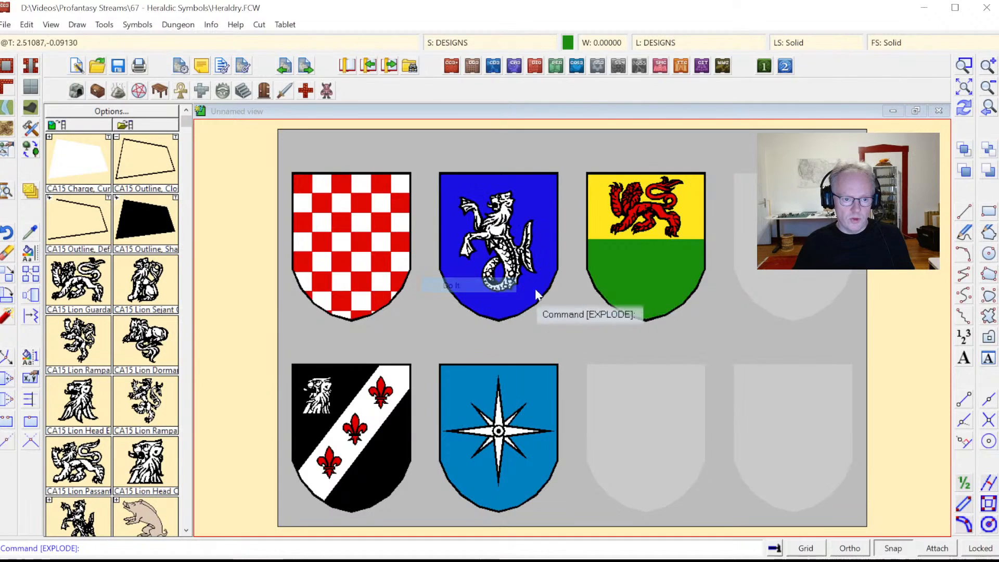
click(639, 229)
right_click(635, 246)
click(682, 252)
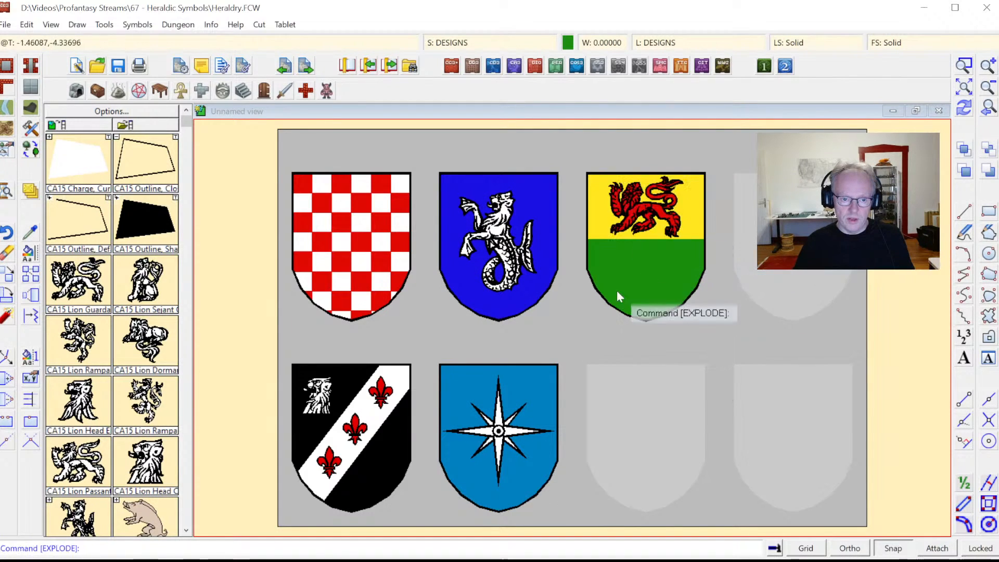
Explode the lion head and the three red fleurs-de-lis of the black-and-white shield together
click(319, 396)
click(355, 430)
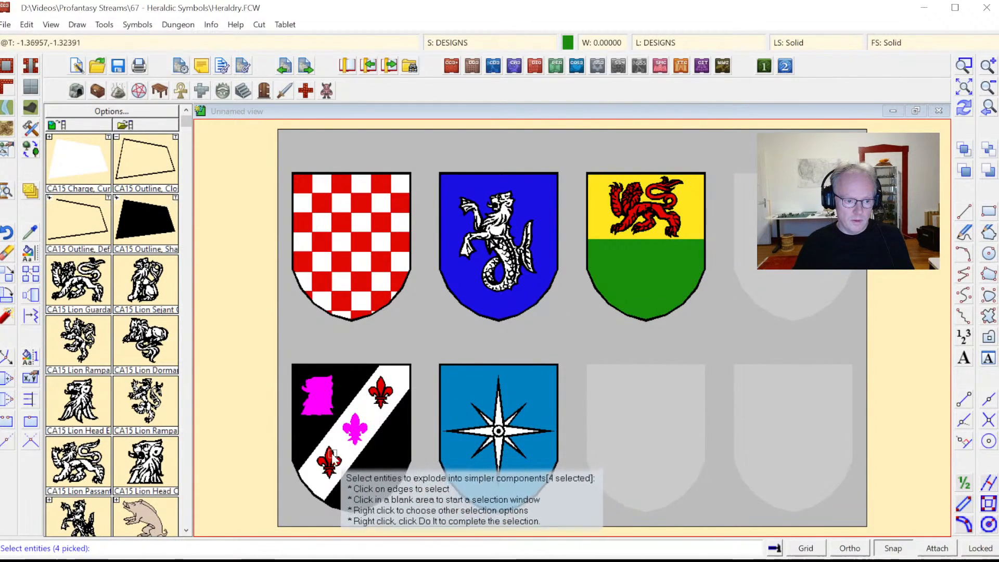
click(329, 461)
click(381, 392)
right_click(373, 422)
click(402, 430)
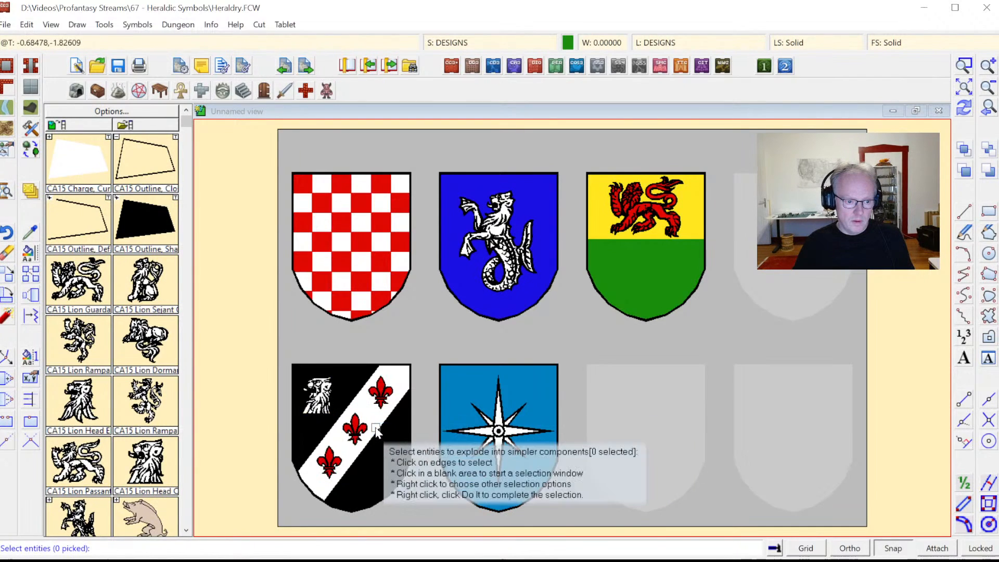
Explode the white diagonal band of the black shield
click(475, 432)
key(Escape)
right_click(387, 420)
click(387, 420)
right_click(409, 409)
click(410, 414)
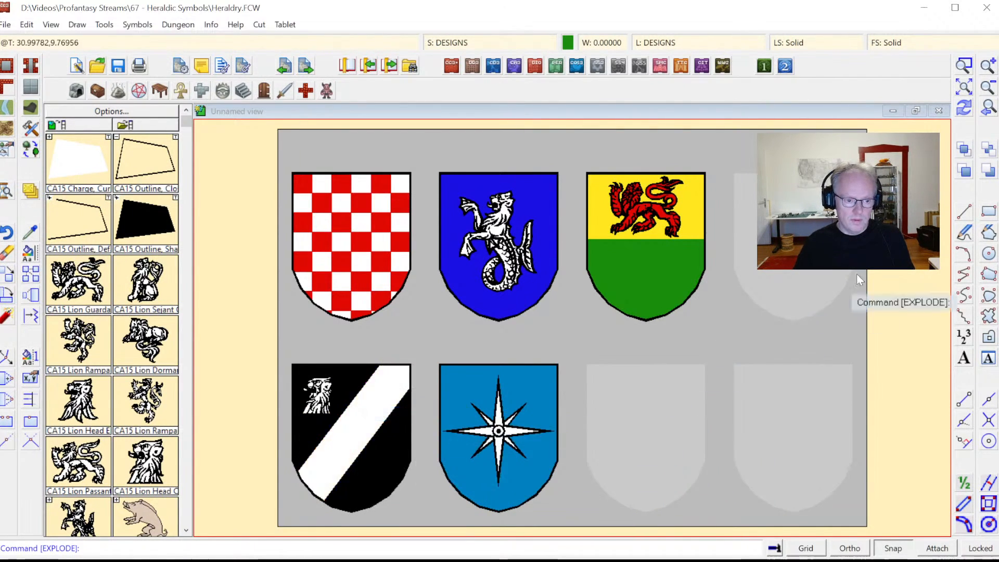
click(995, 155)
right_click(574, 261)
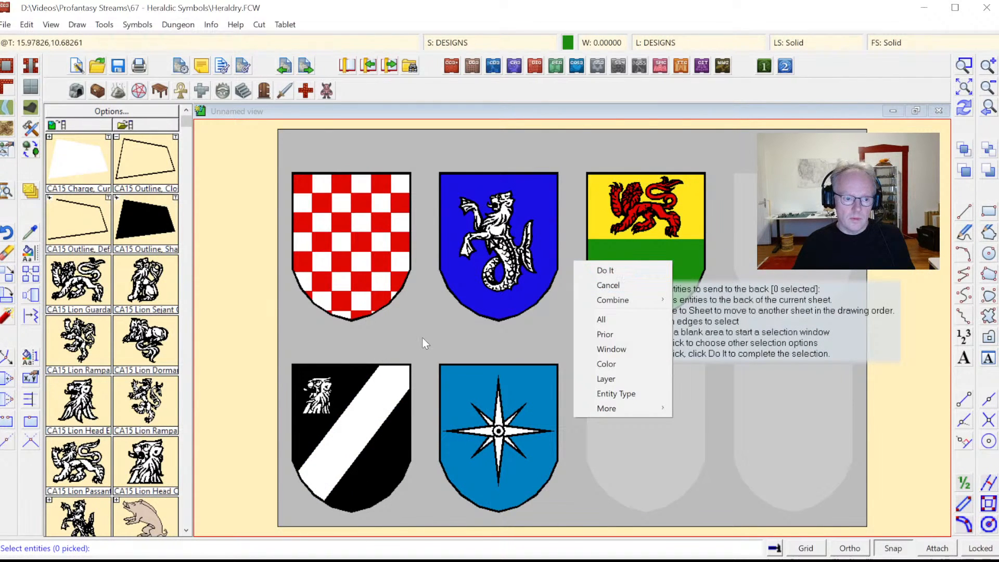
click(423, 341)
Bring the three red fleurs-de-lis to the front of the white diagonal band on the black shield
click(964, 149)
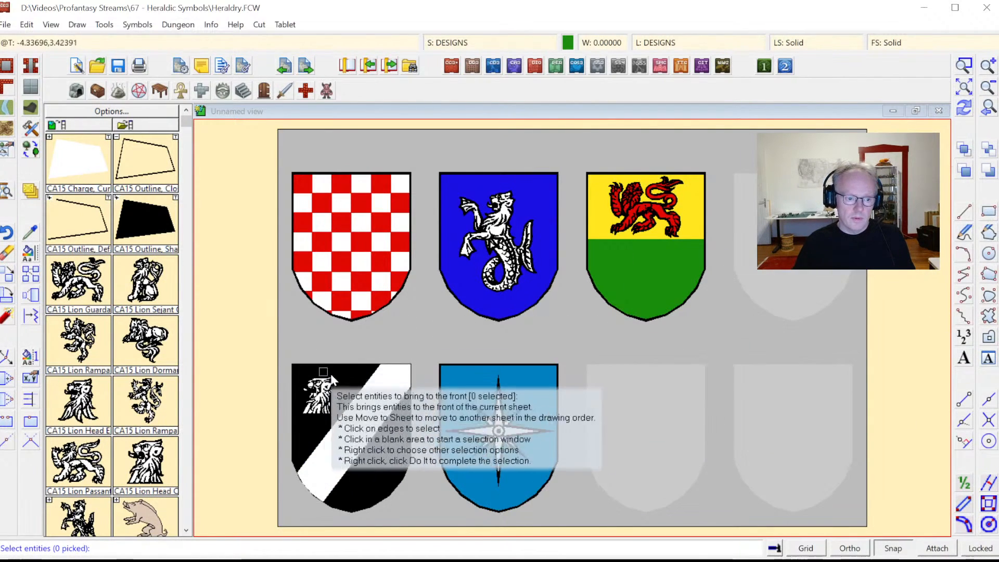
click(381, 391)
click(355, 429)
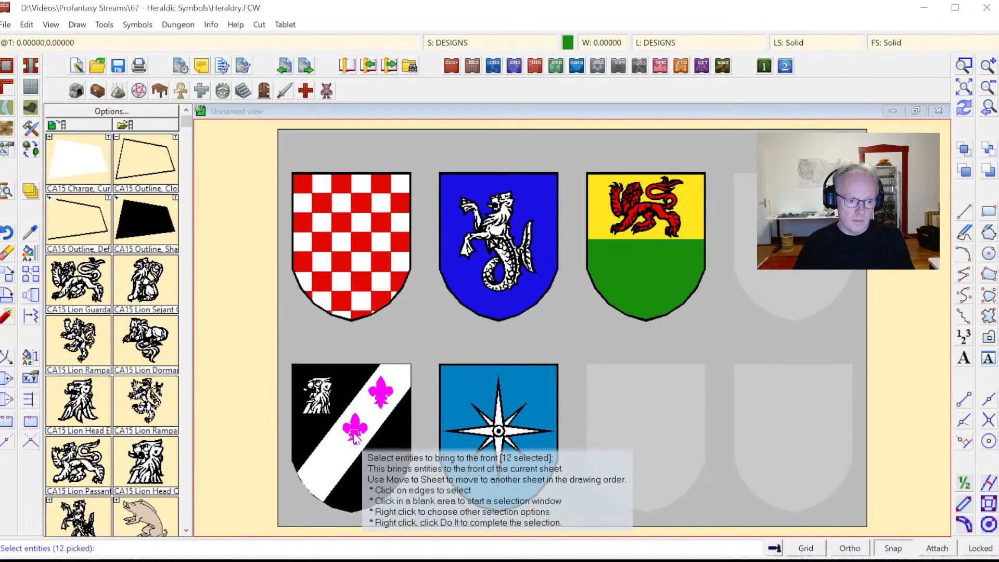
click(331, 462)
click(336, 506)
right_click(397, 393)
click(403, 400)
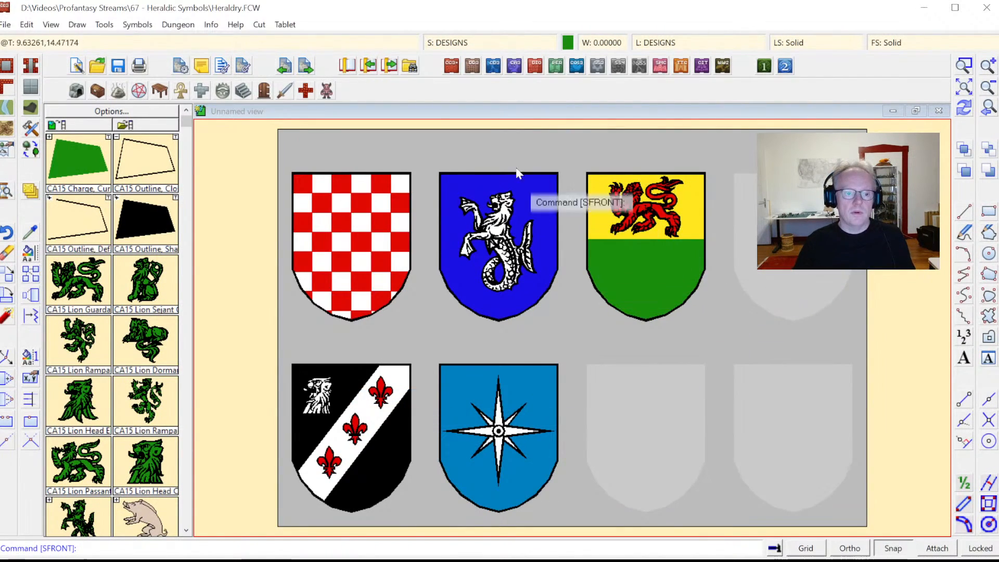
List the properties of the entities on the black shield and examine what its symbols now consist of
click(209, 26)
click(229, 40)
click(300, 375)
click(388, 465)
right_click(388, 409)
click(389, 411)
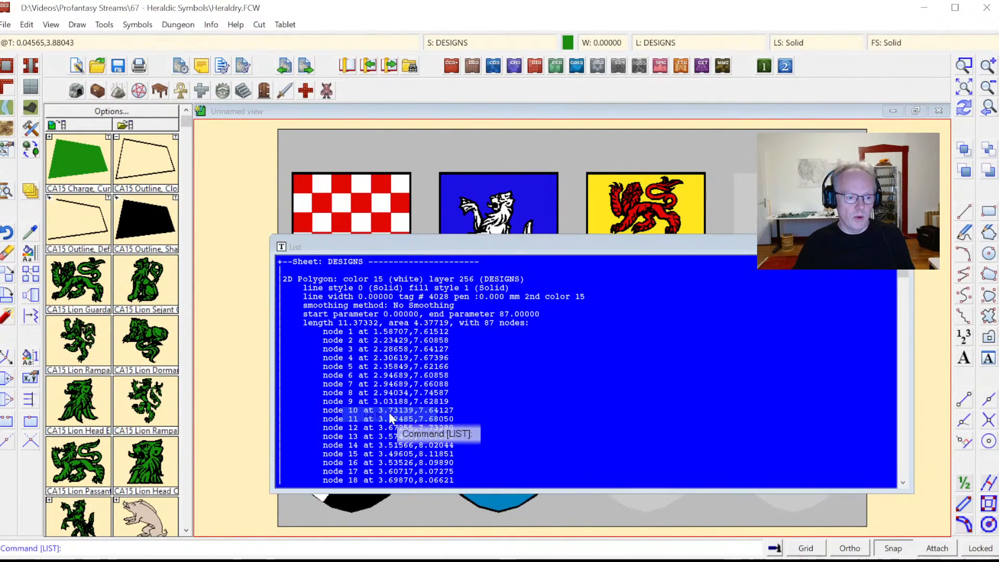
scroll(896, 307, down, 15)
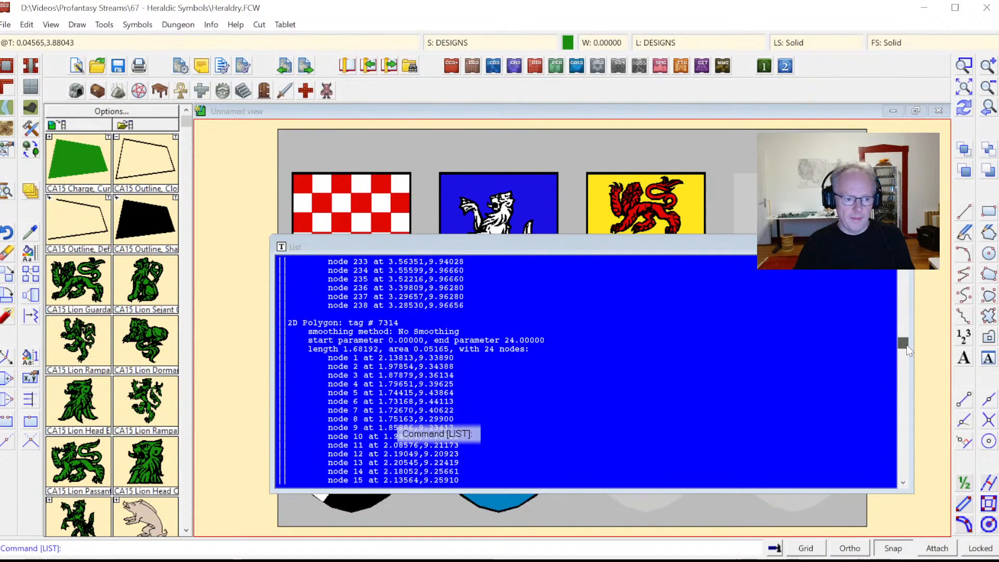
key(Escape)
List all entities of type Symbol Reference in the whole drawing and examine which symbols remain unexploded
click(211, 25)
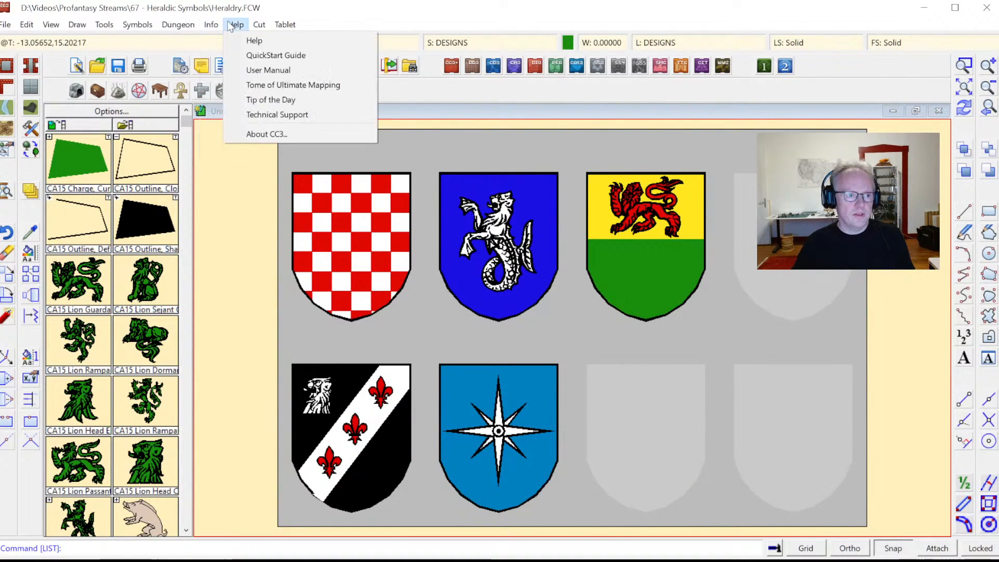
click(229, 40)
right_click(409, 194)
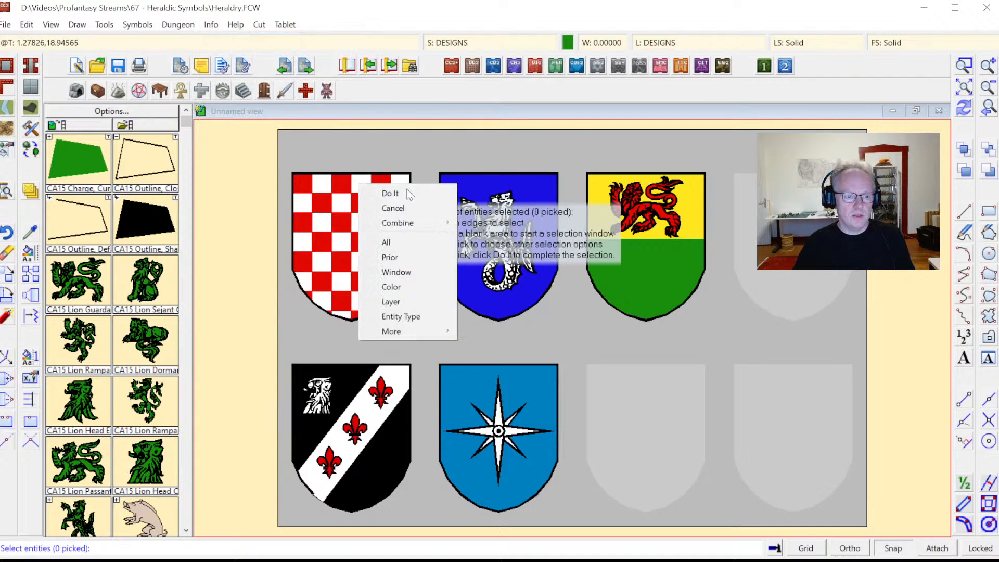
click(417, 318)
click(435, 384)
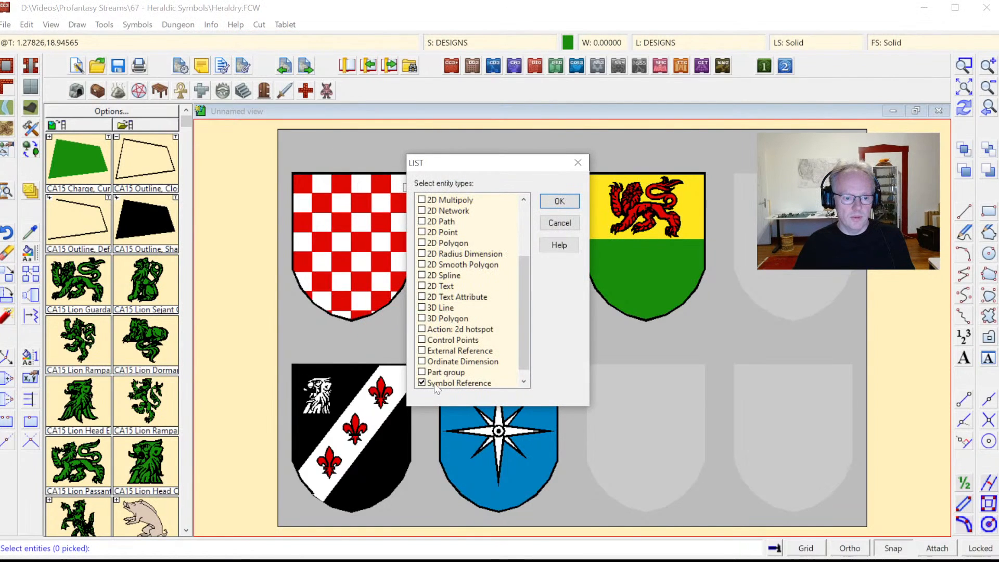
click(559, 202)
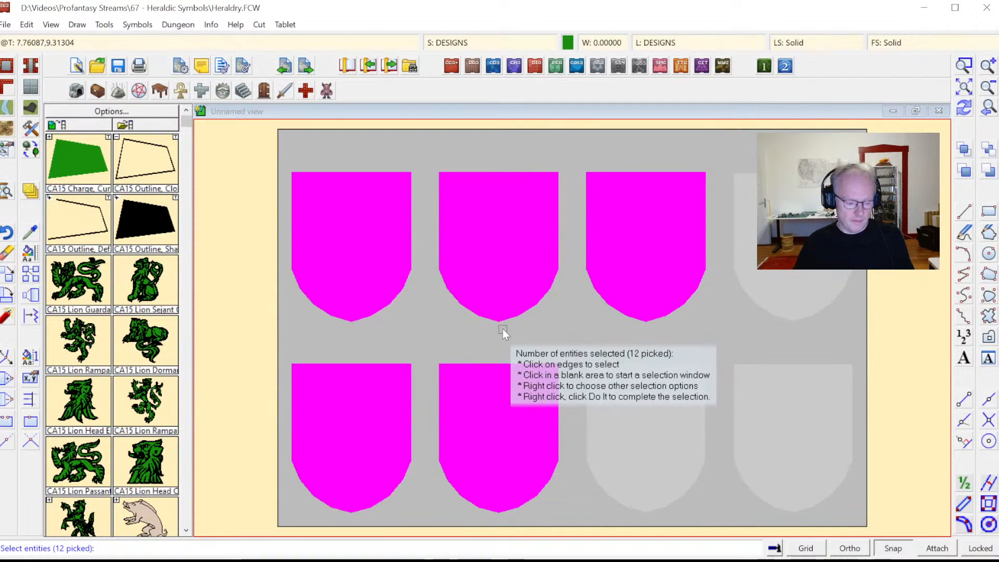
key(Return)
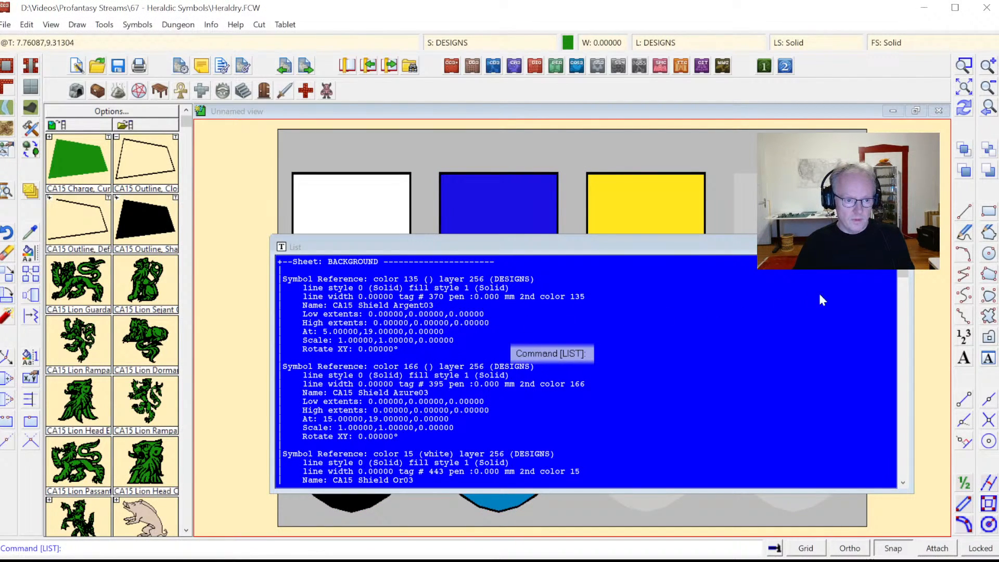
drag(902, 272, 899, 343)
key(Escape)
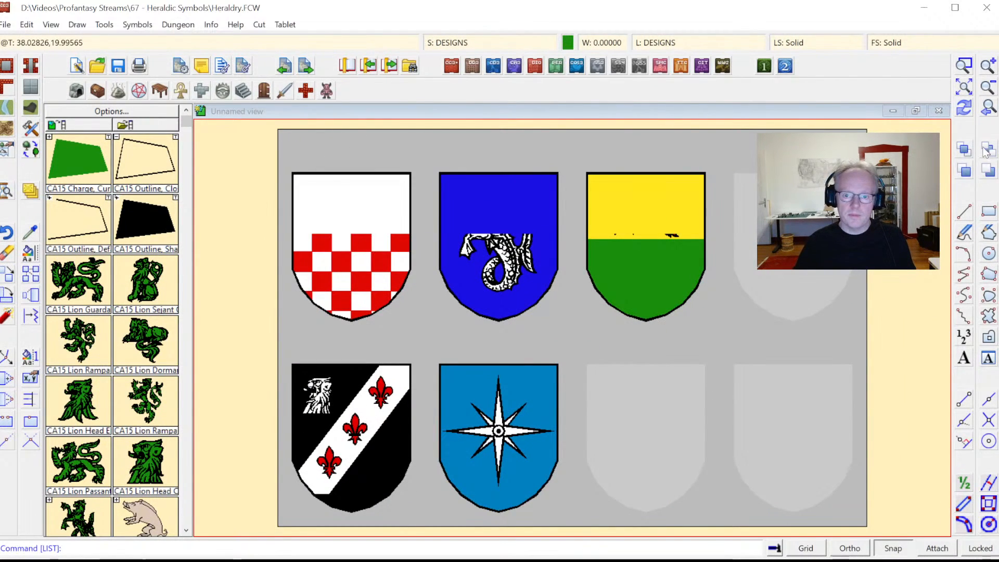
click(964, 108)
Make BACKGROUND the current sheet and hide all the other sheets
click(460, 44)
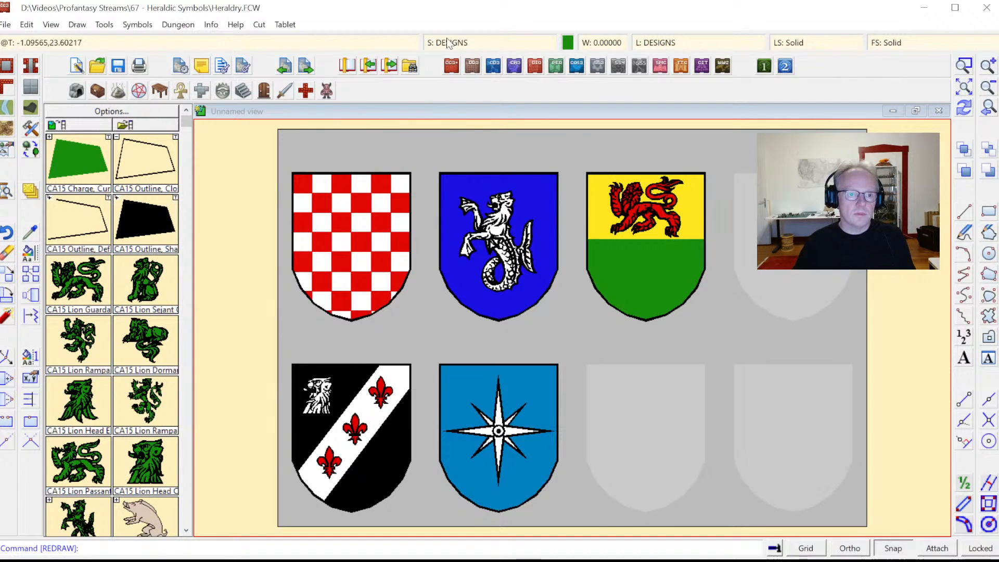
click(374, 188)
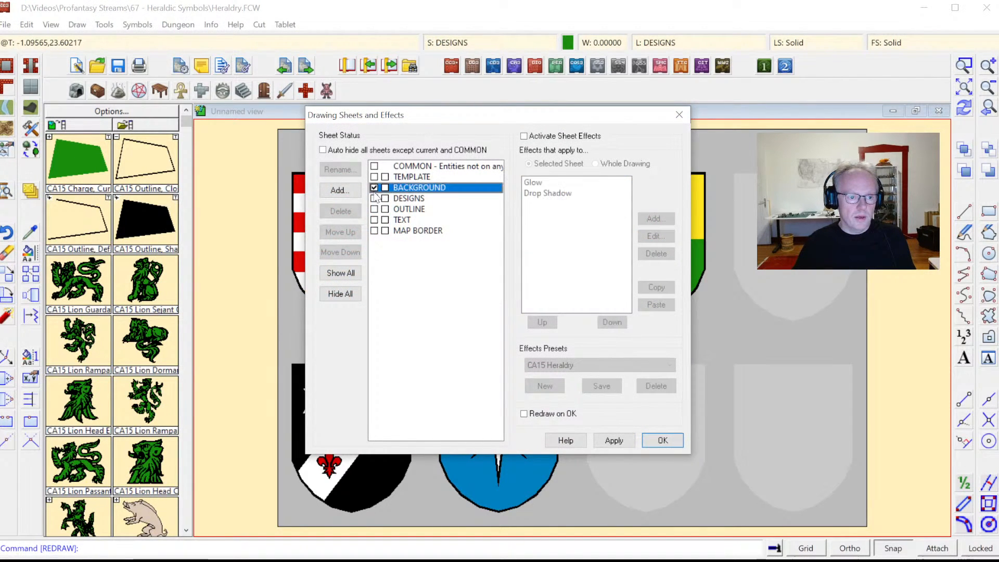
click(677, 447)
Explode the five coloured shield backgrounds together, twice in succession
click(10, 319)
click(350, 268)
click(647, 472)
right_click(560, 377)
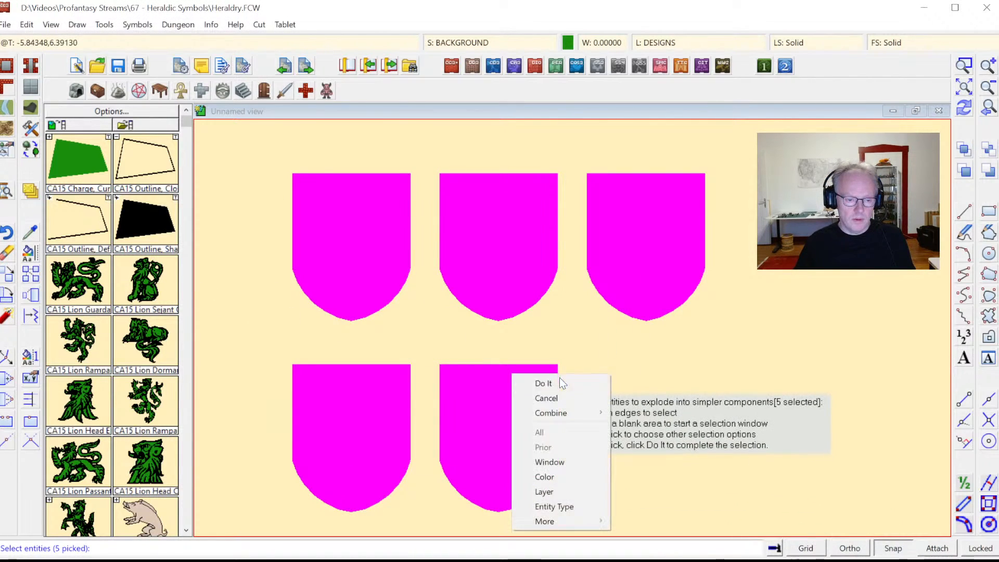
click(546, 383)
click(344, 259)
click(650, 423)
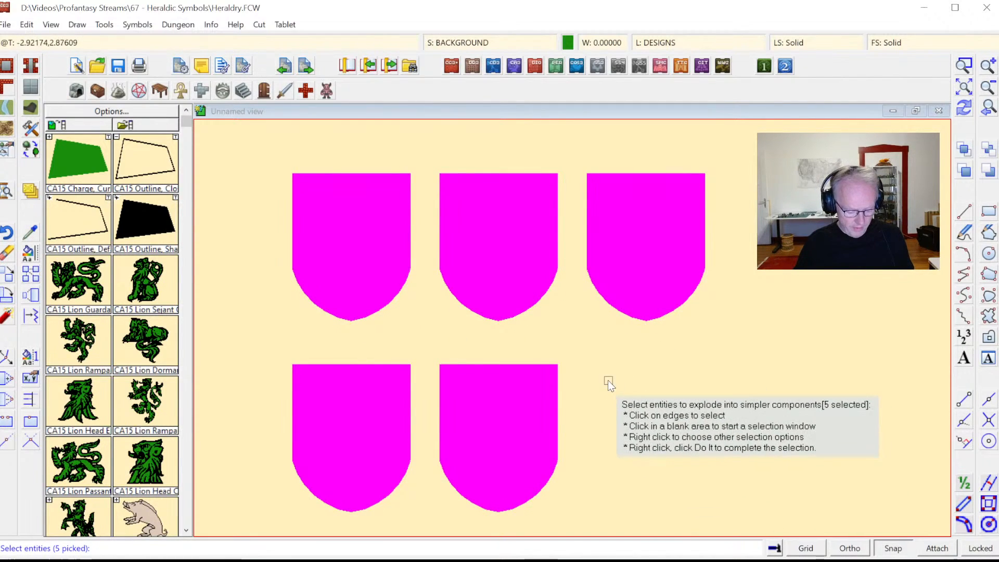
key(d)
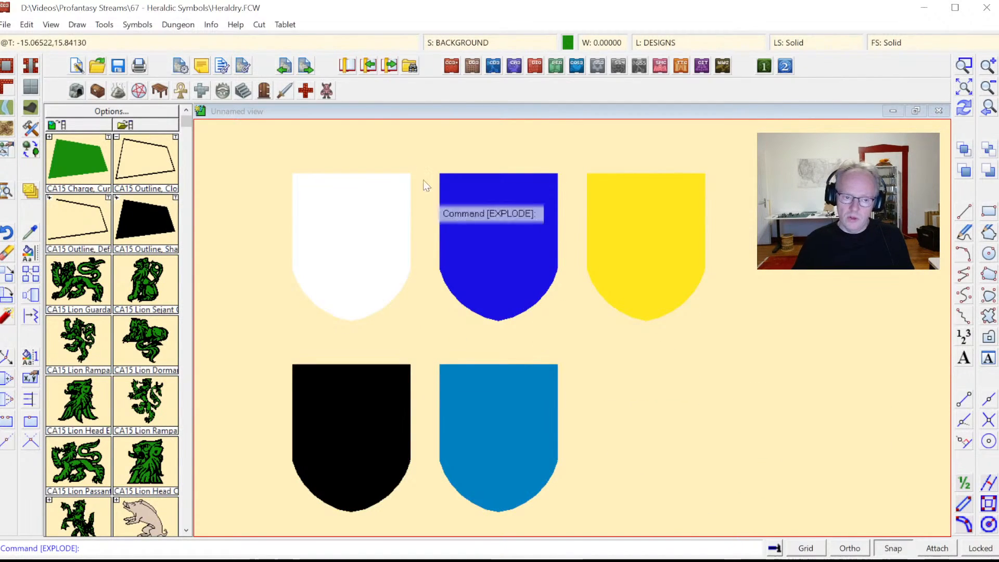
List the exploded white shield background's properties and examine its entity type
click(211, 24)
click(228, 40)
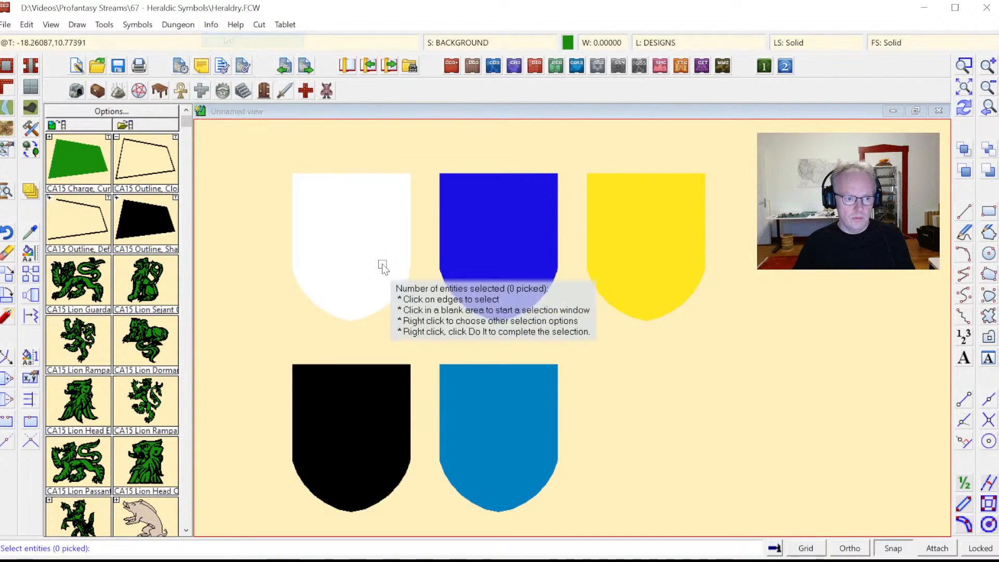
click(379, 263)
right_click(398, 318)
click(425, 317)
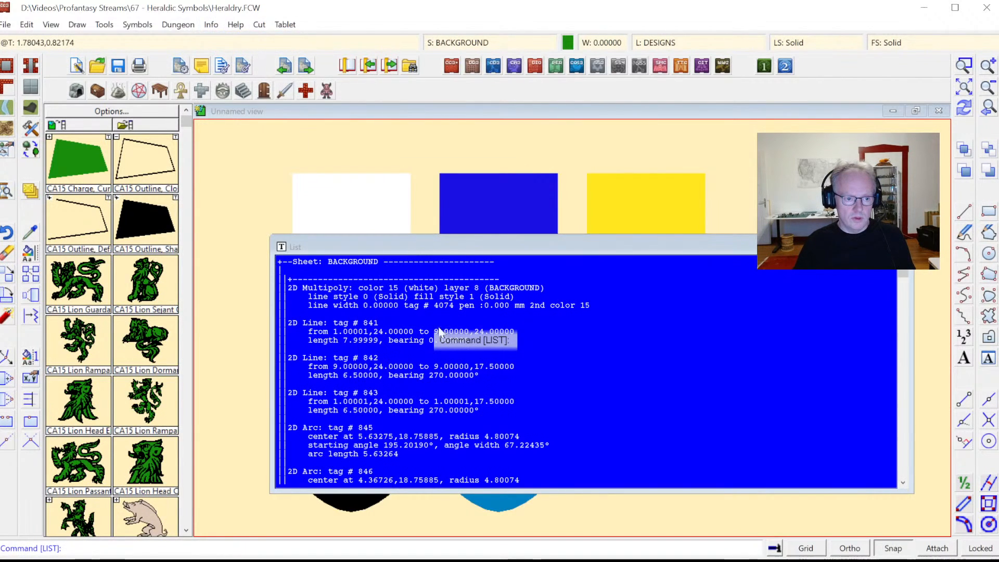
click(362, 258)
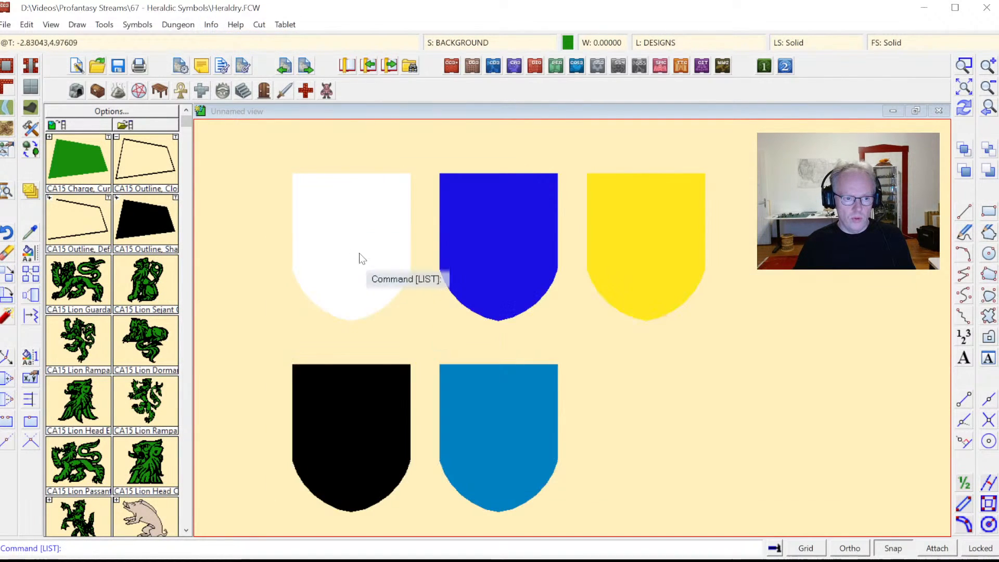
Make DESIGNS the current sheet and the only one shown
click(454, 45)
click(374, 198)
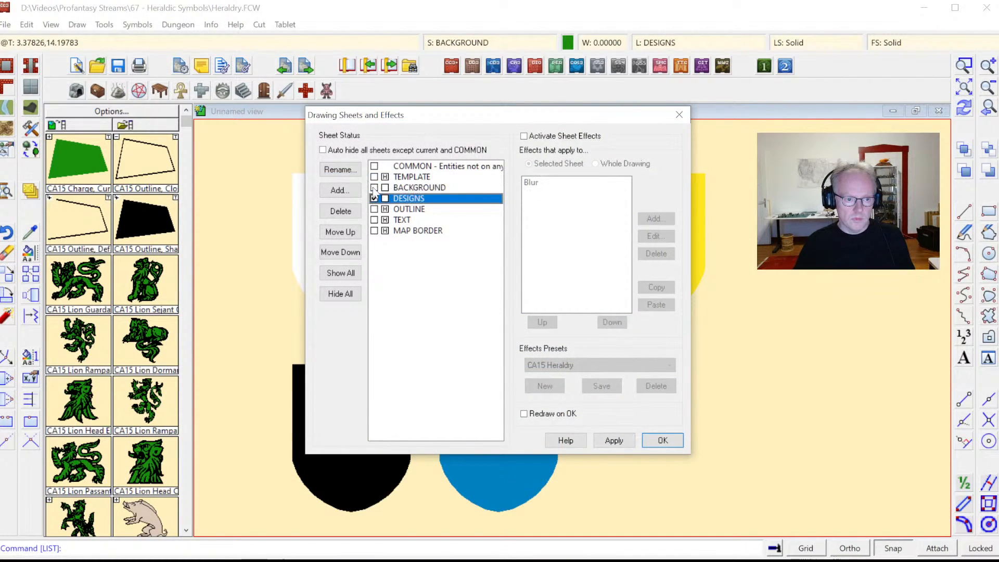
click(409, 200)
click(657, 445)
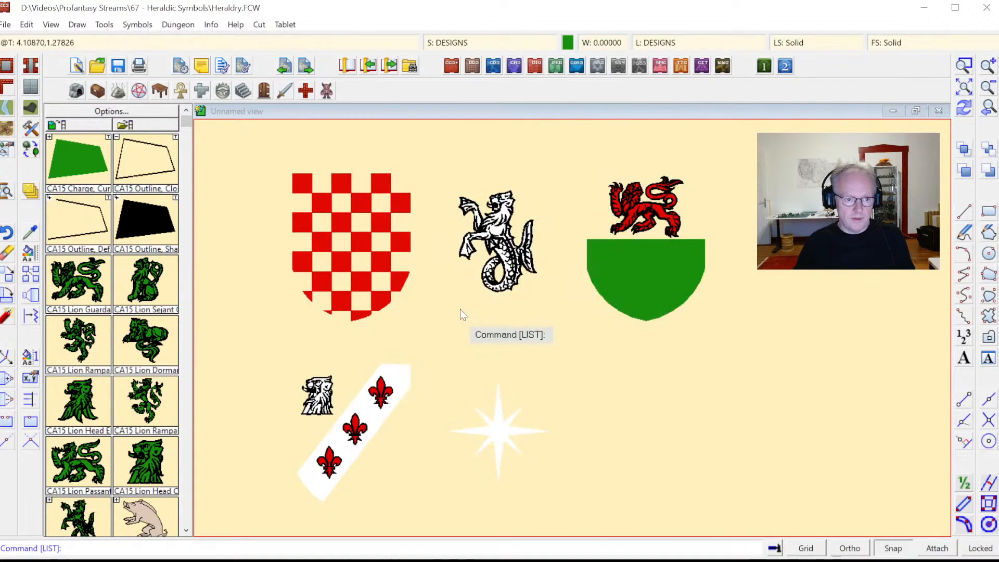
Select the entities of type Symbol Reference on the DESIGNS sheet to check which symbols still need exploding
click(211, 24)
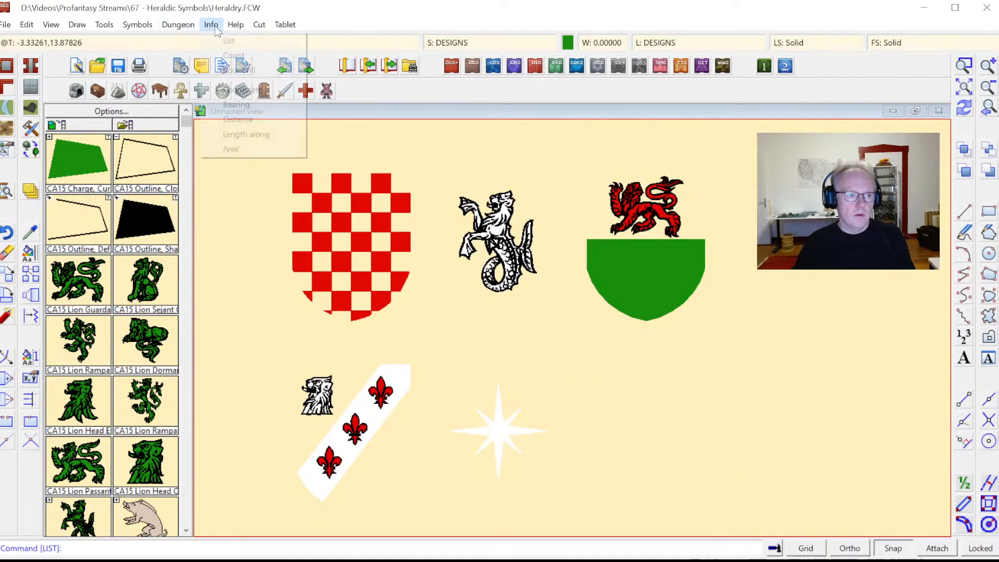
click(225, 41)
right_click(357, 187)
click(411, 316)
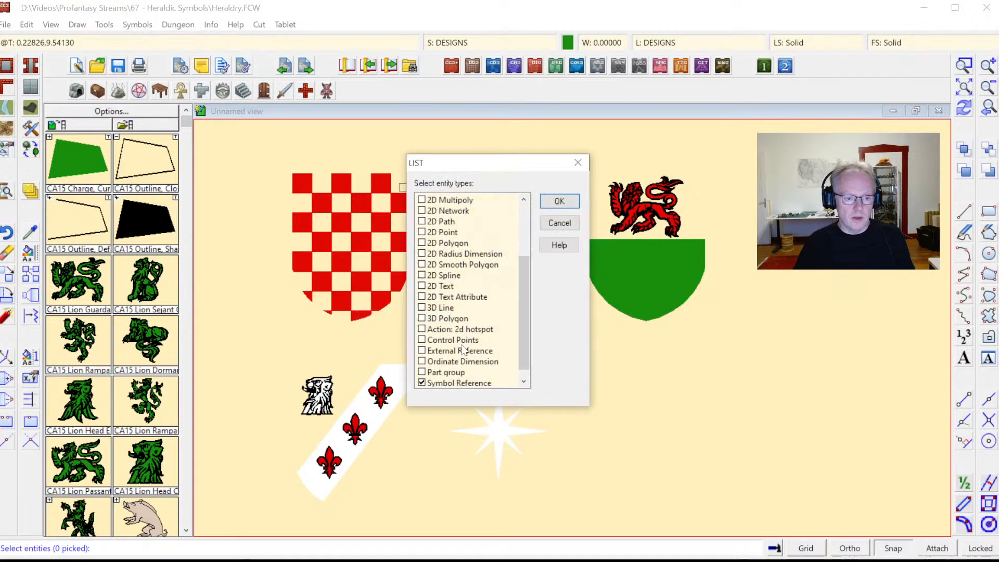
click(558, 202)
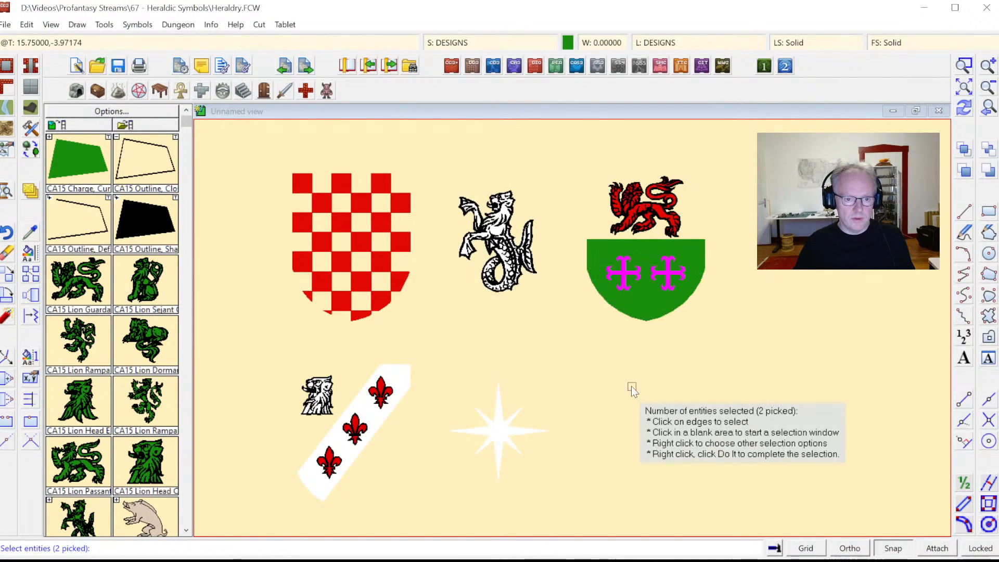
key(Escape)
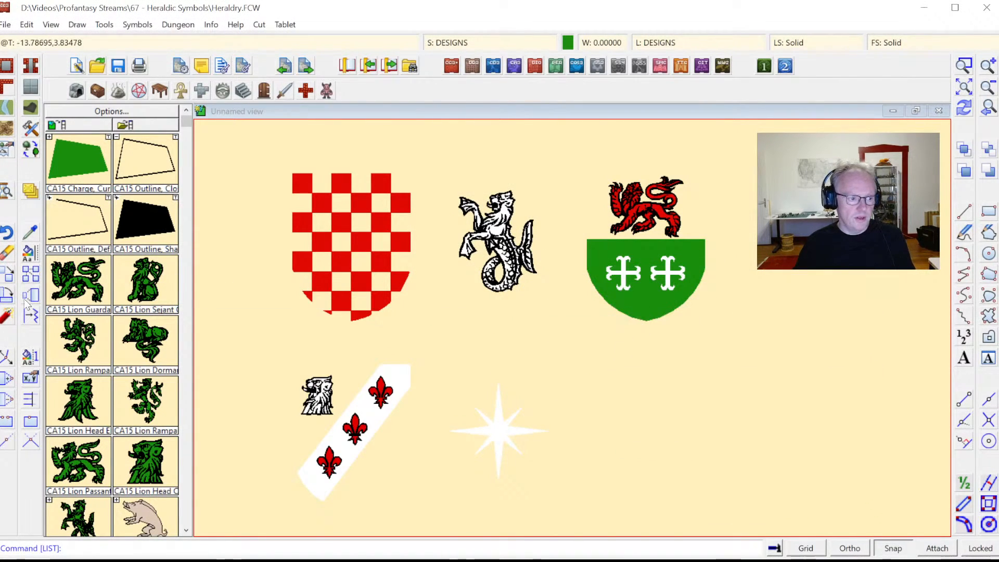
Explode the two crosses on the green field together
click(8, 316)
click(666, 291)
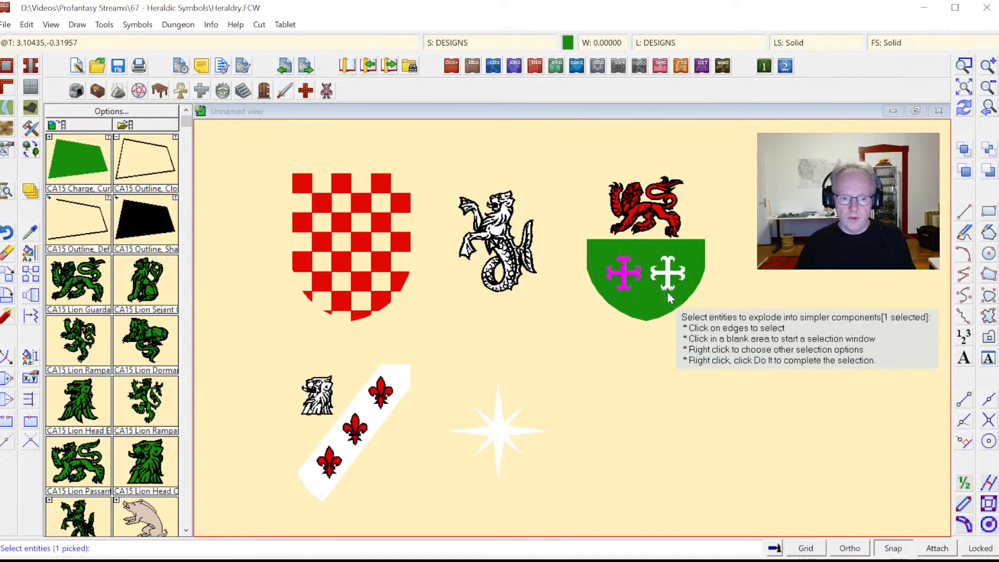
click(627, 298)
key(d)
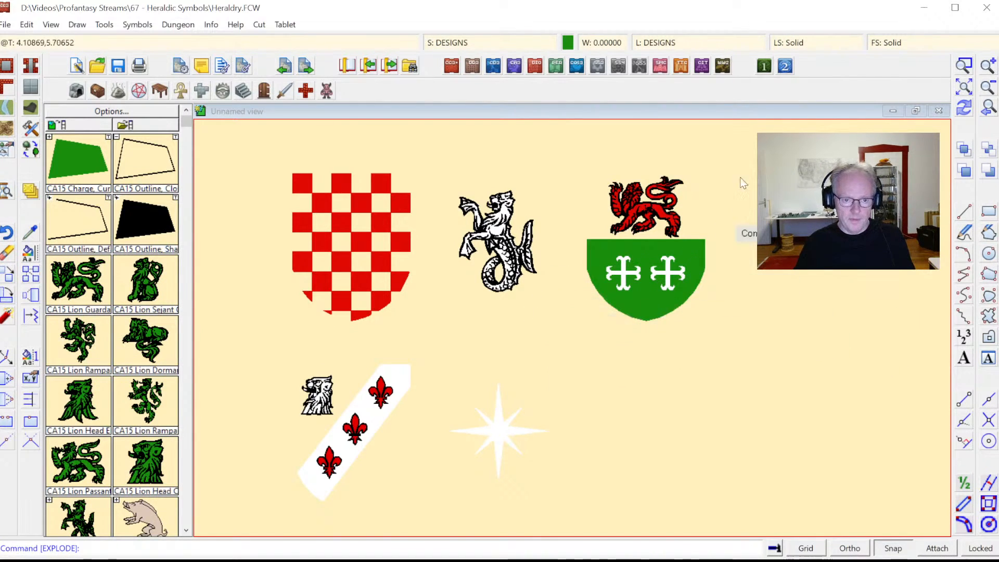
Make OUTLINE the current sheet and show only its contents
right_click(23, 201)
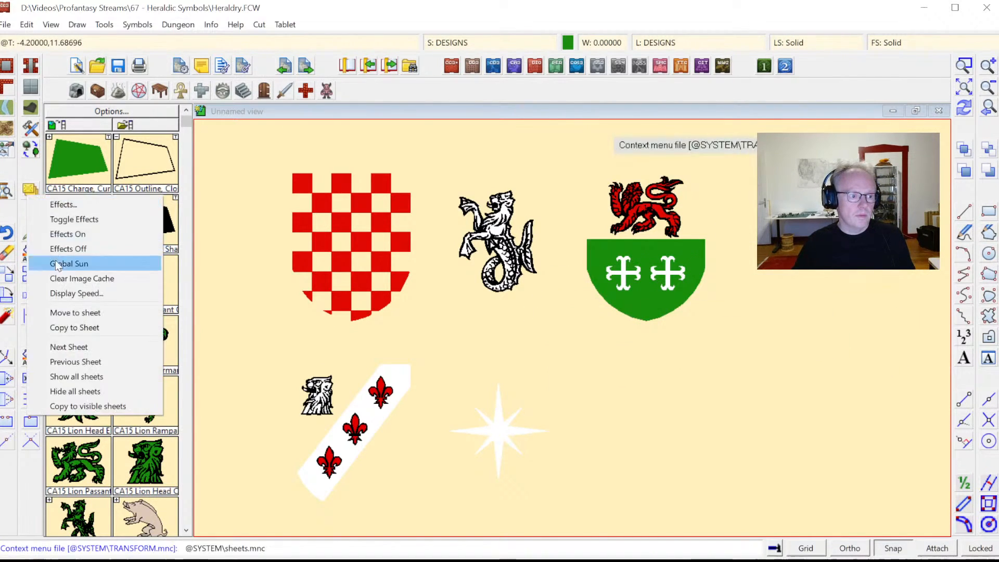
click(73, 345)
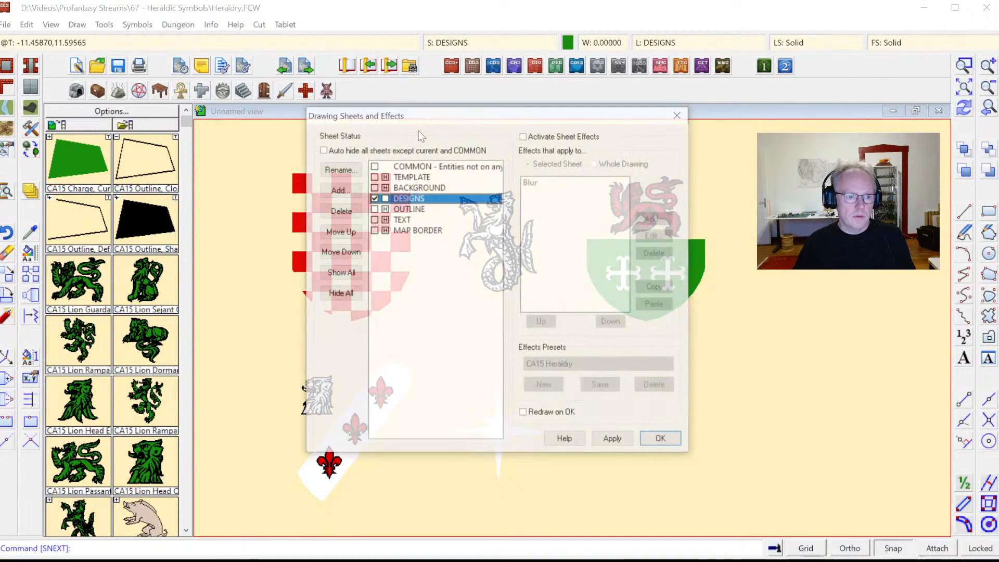
click(376, 210)
click(662, 441)
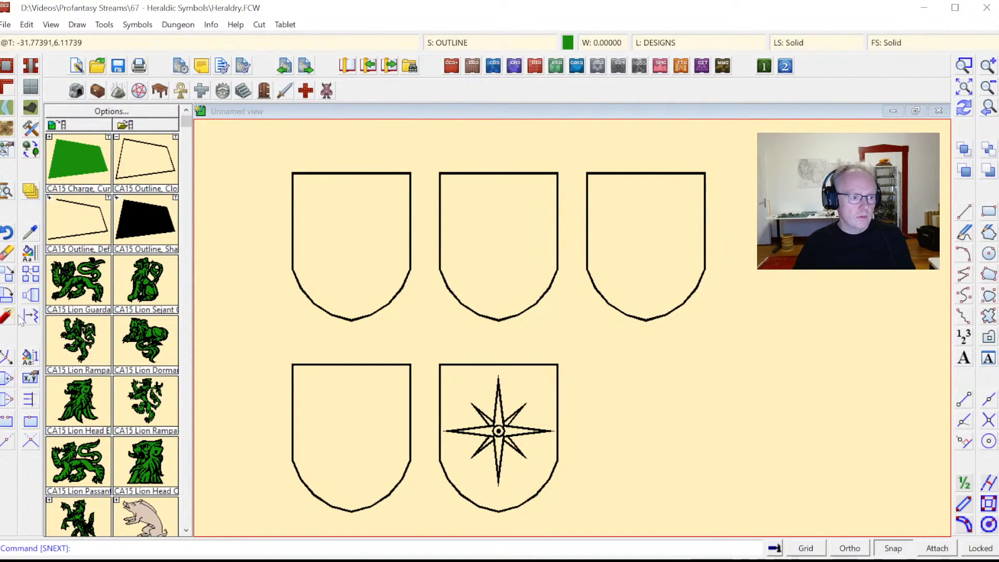
List the properties of the first shield's outline
click(211, 24)
click(229, 38)
click(376, 177)
key(d)
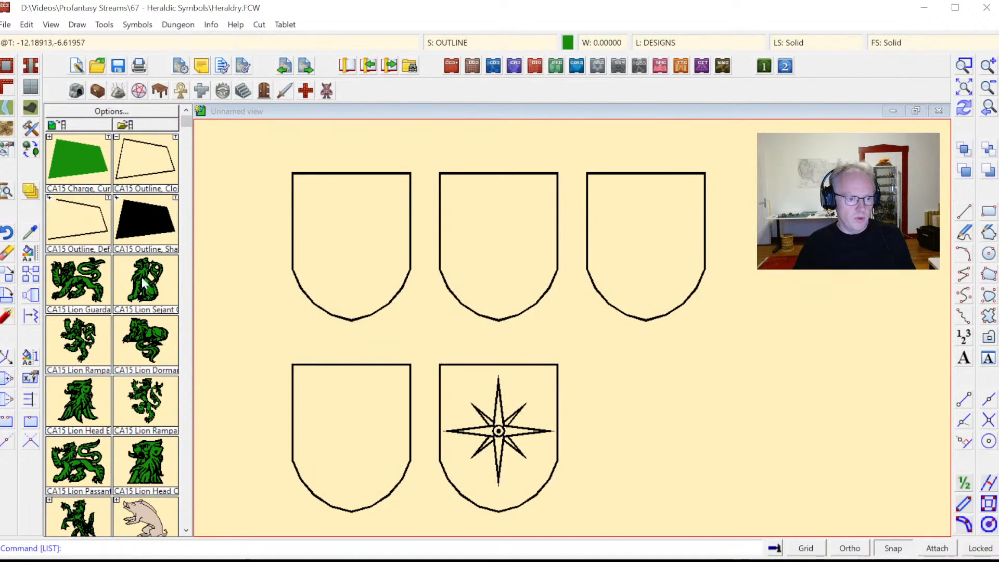
Explode the five black shield outlines together, leaving out the compass star
click(9, 319)
click(320, 290)
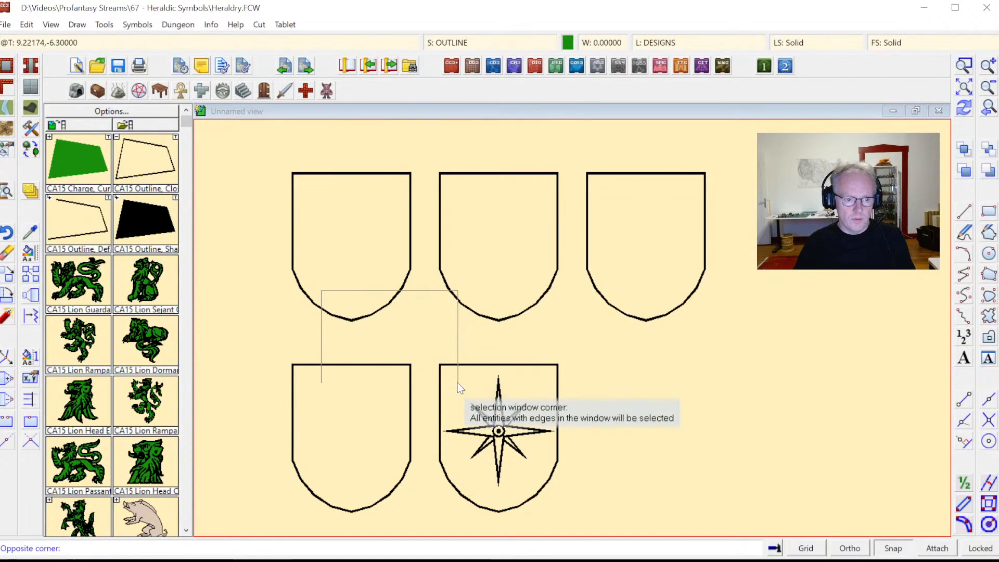
click(458, 382)
click(613, 315)
right_click(568, 313)
click(568, 318)
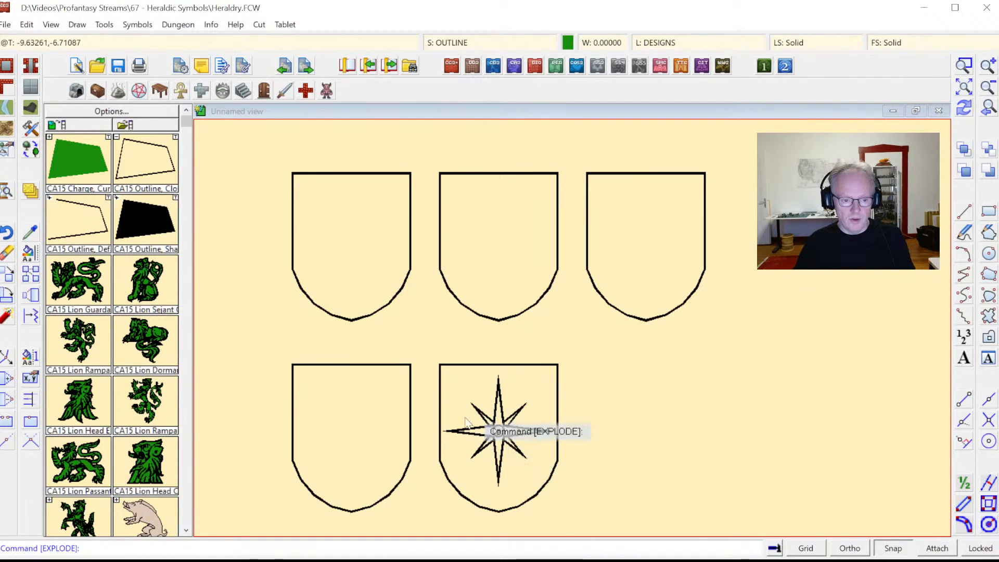
Make TEXT the current sheet and show all sheets of the drawing again
right_click(31, 193)
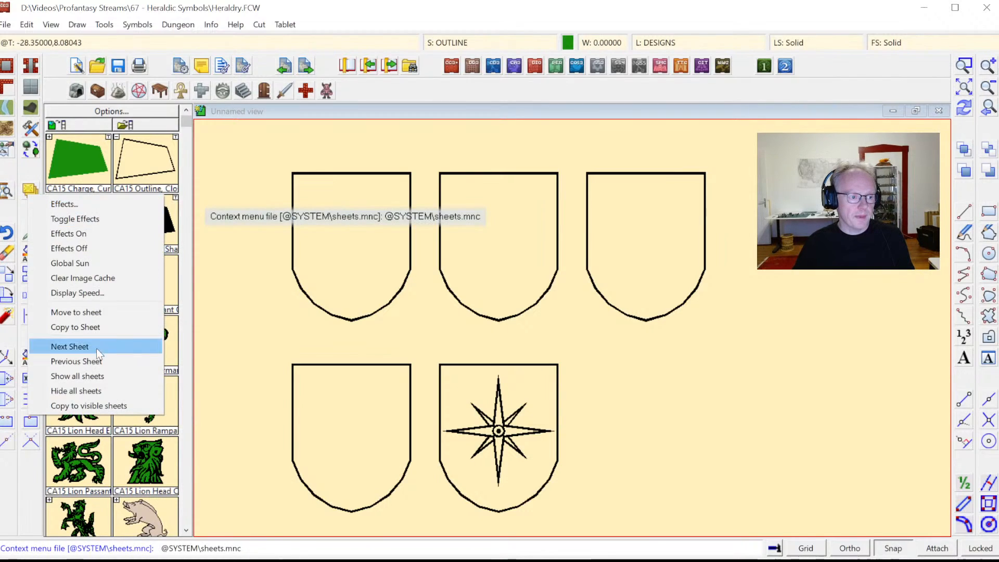
click(86, 348)
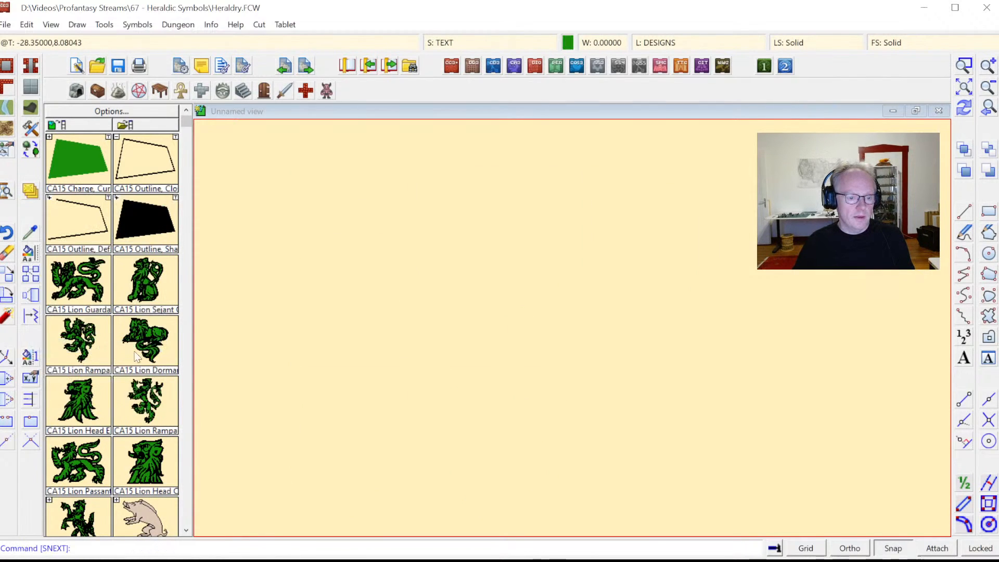
click(450, 43)
click(349, 278)
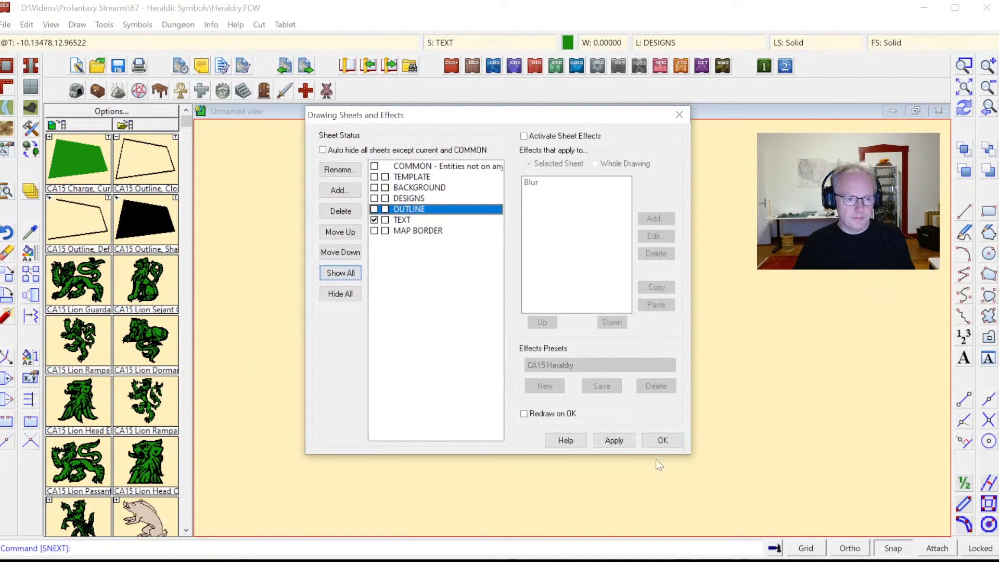
click(662, 441)
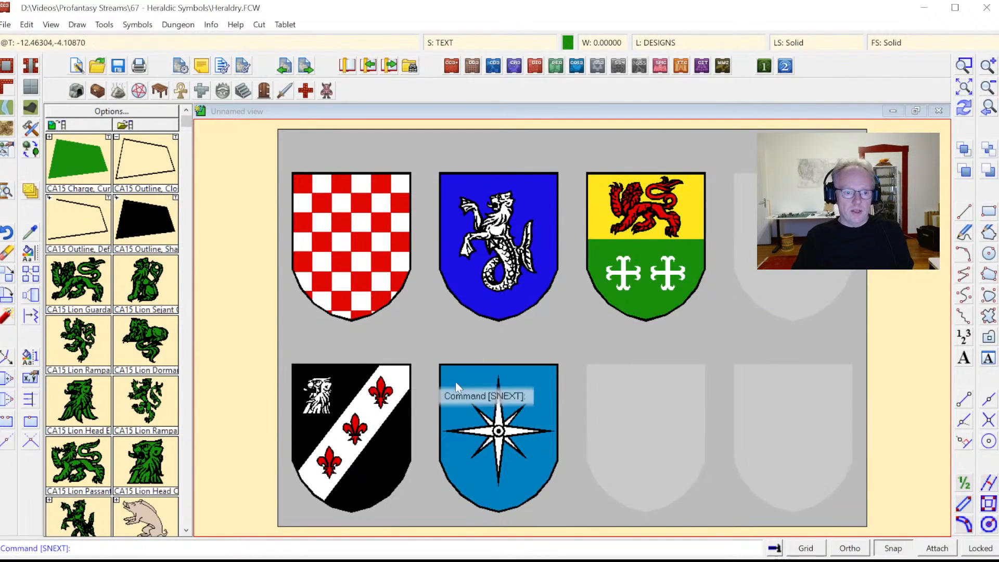
Check the drawing for remaining symbols by listing entities filtered to the Symbol Reference type
click(218, 24)
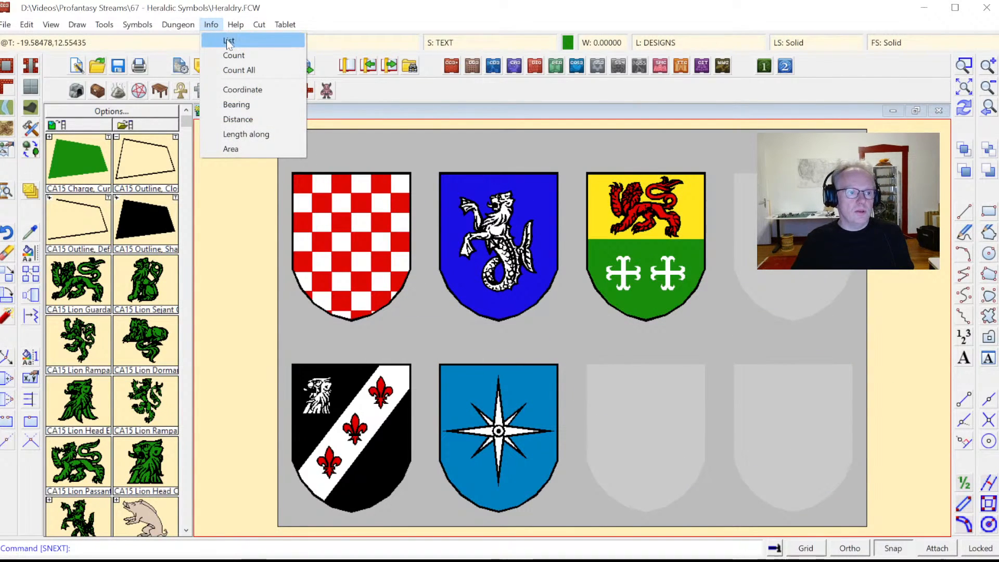
click(225, 38)
right_click(414, 172)
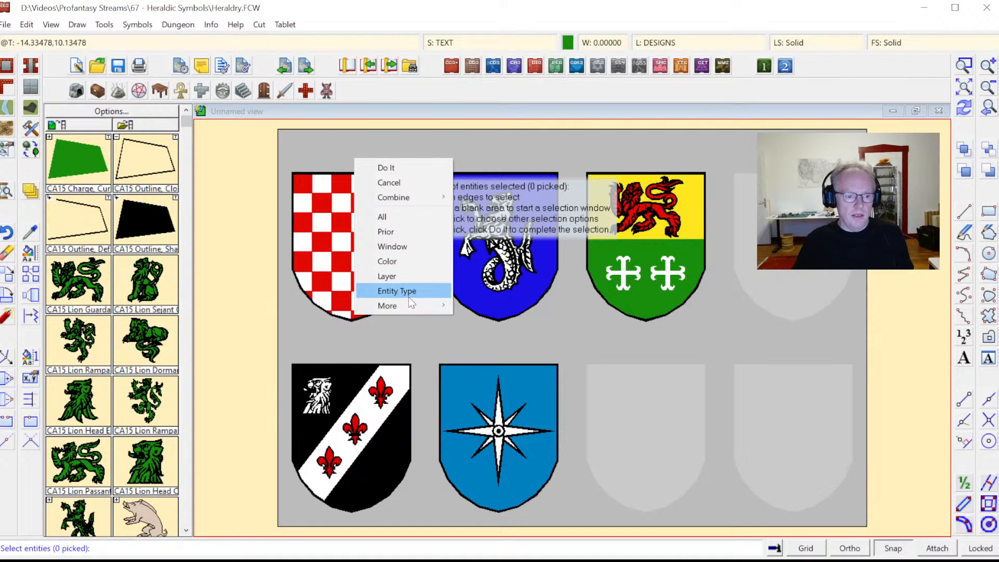
click(412, 295)
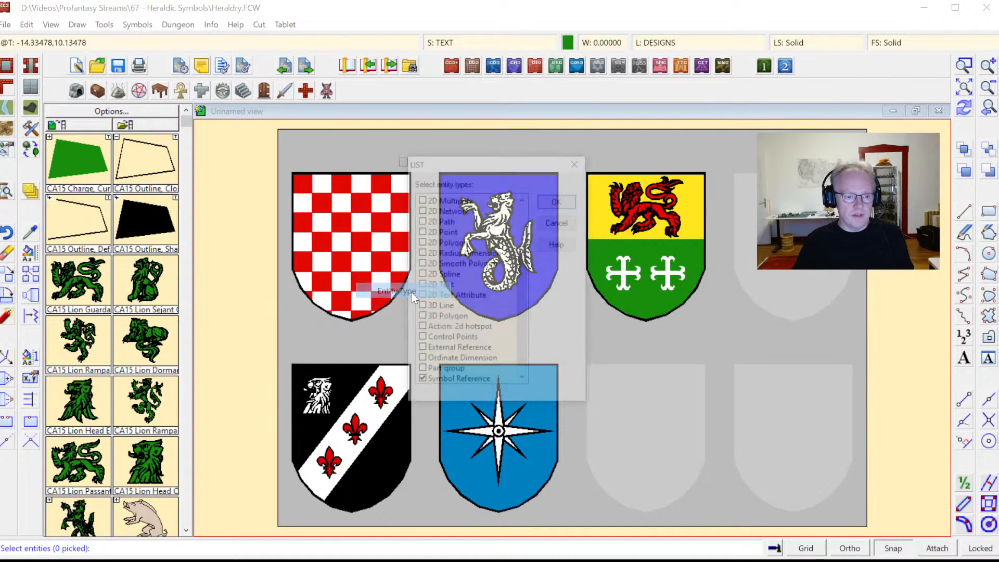
click(559, 202)
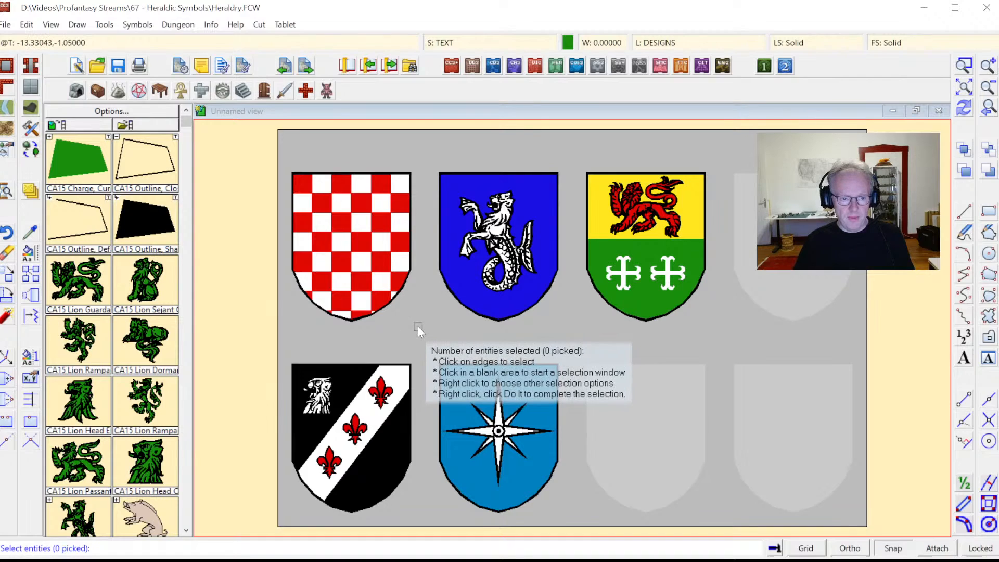
key(Escape)
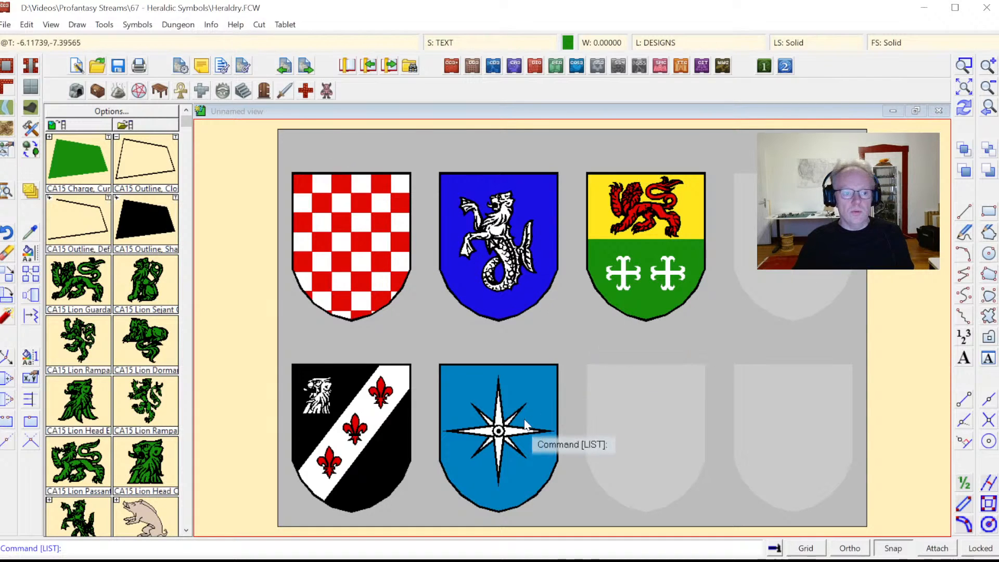
Start defining a new symbol from the whole red and white checkered shield, with prefix RS and name CoA Checkers
click(147, 25)
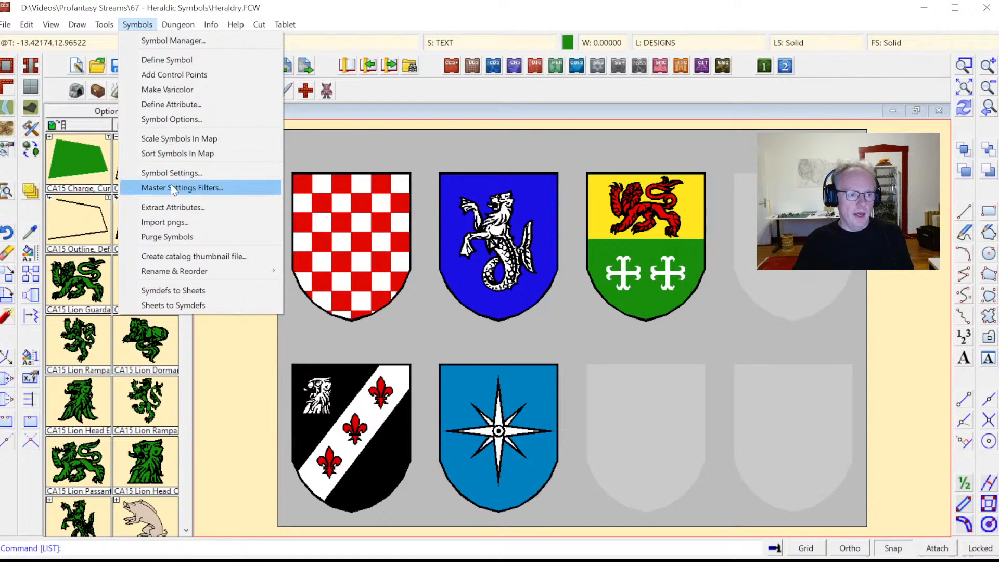
click(165, 59)
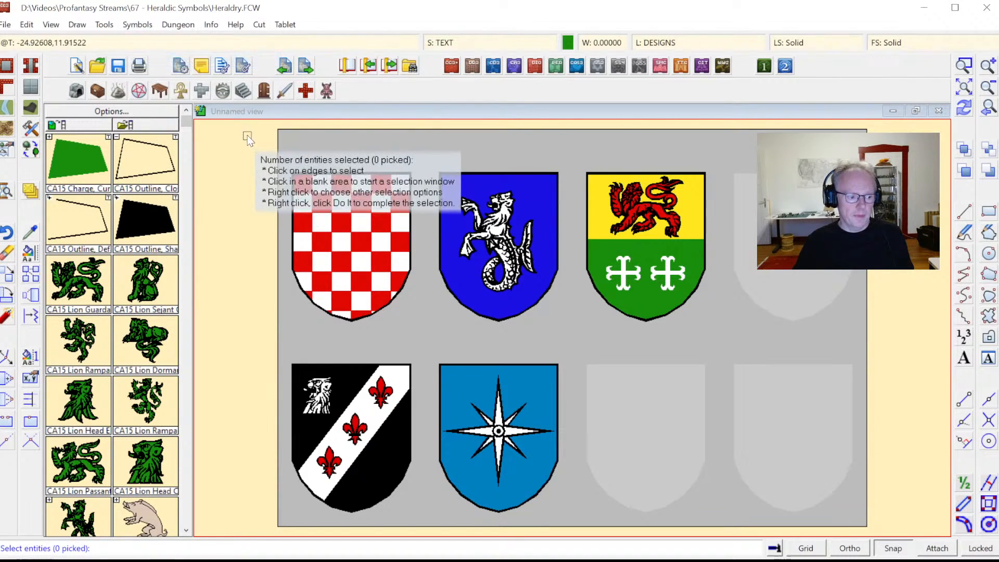
click(289, 155)
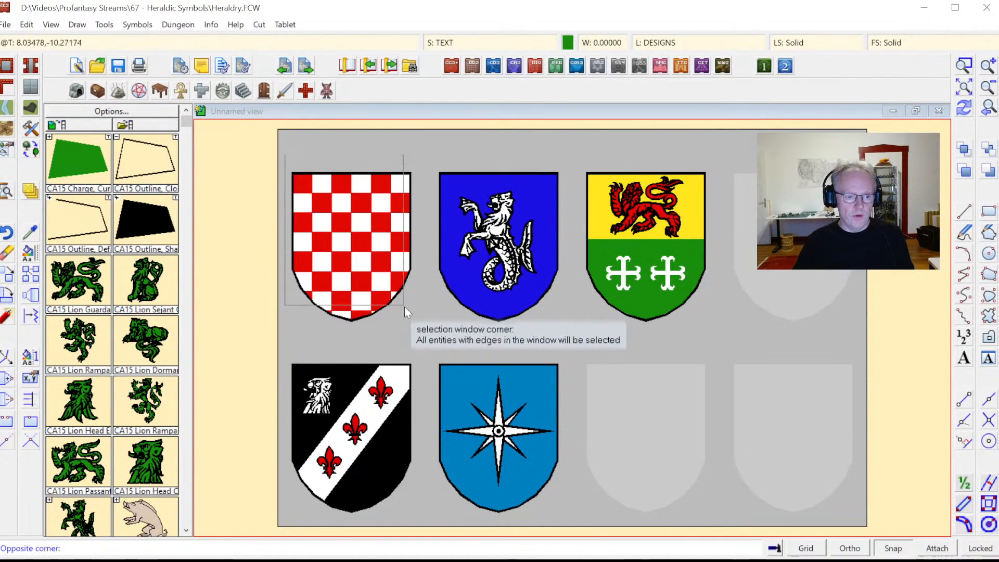
click(419, 333)
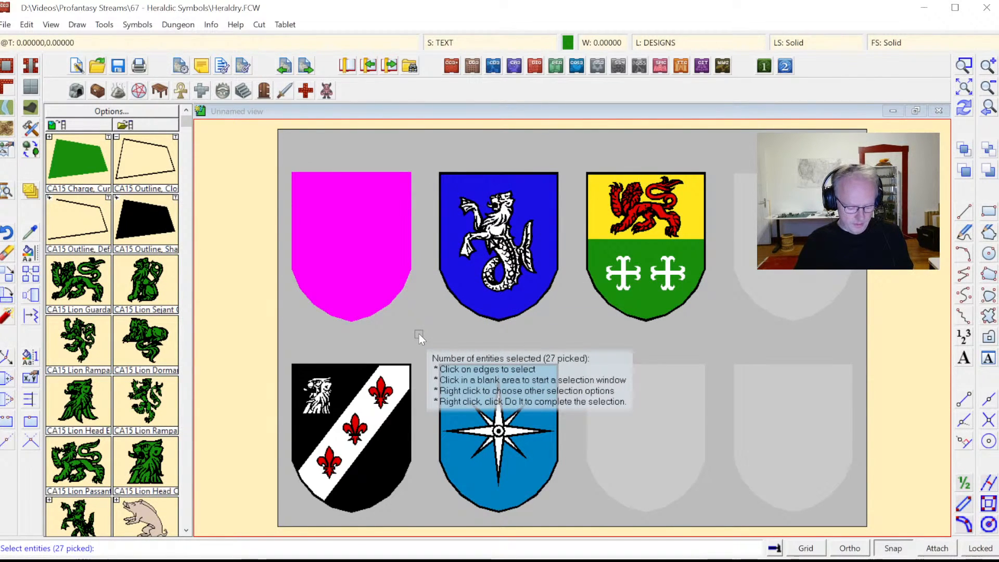
right_click(419, 333)
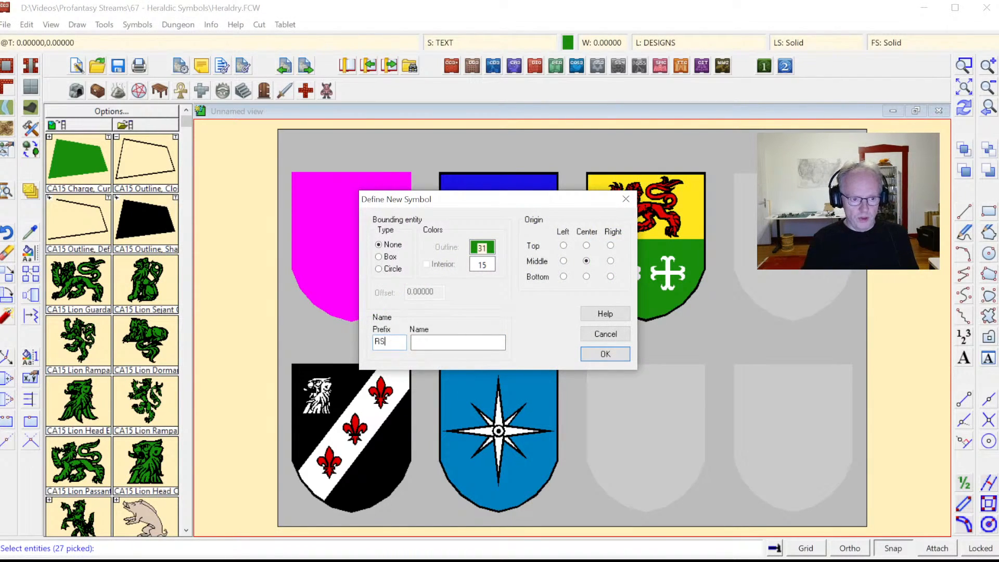
key(Tab)
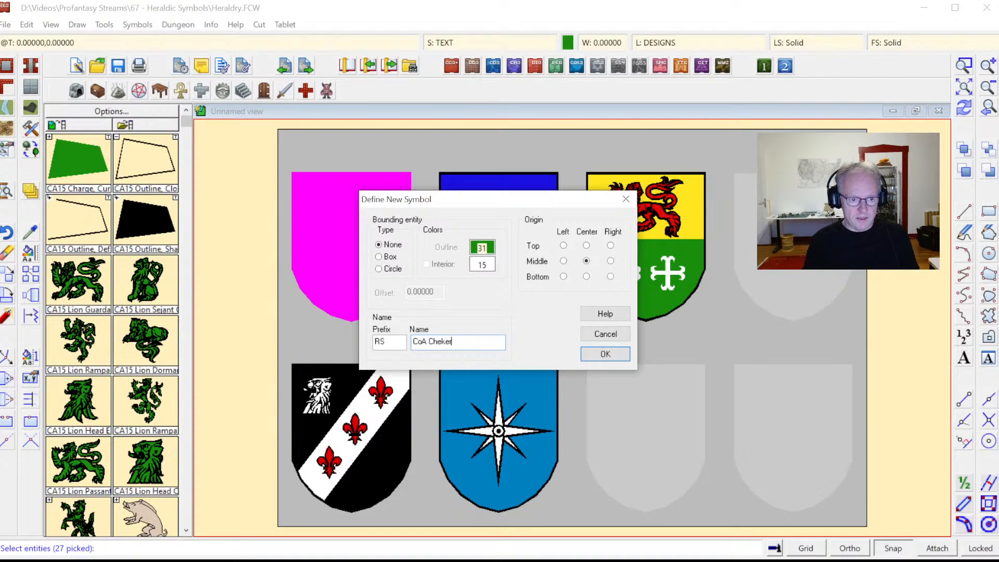
key(BackSpace)
text(cker)
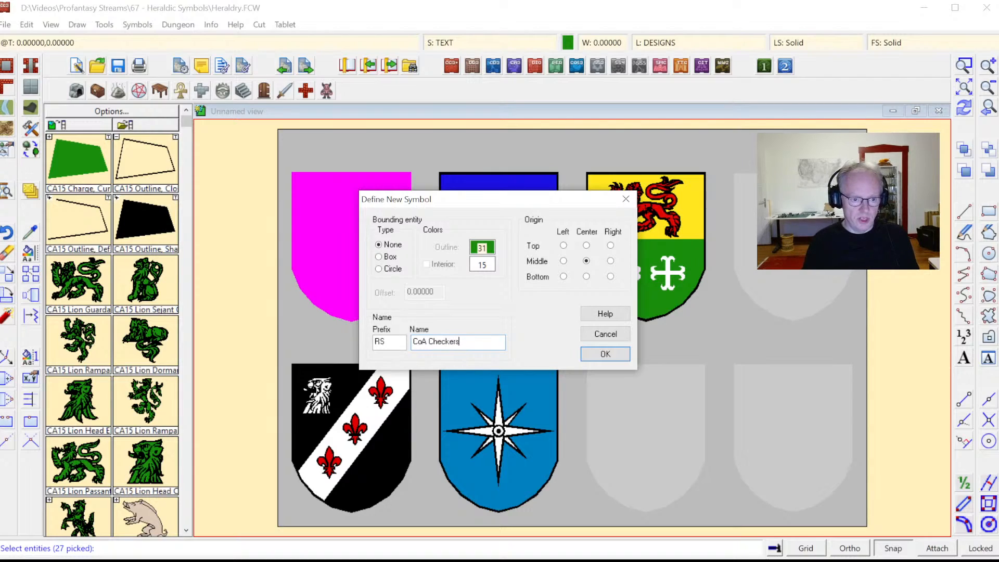
Change the new symbol's prefix to CoA and its name to Checkers, and complete the definition
drag(429, 342, 409, 346)
key(Delete)
key(BackSpace)
key(BackSpace)
key(BackSpace)
text(CoA)
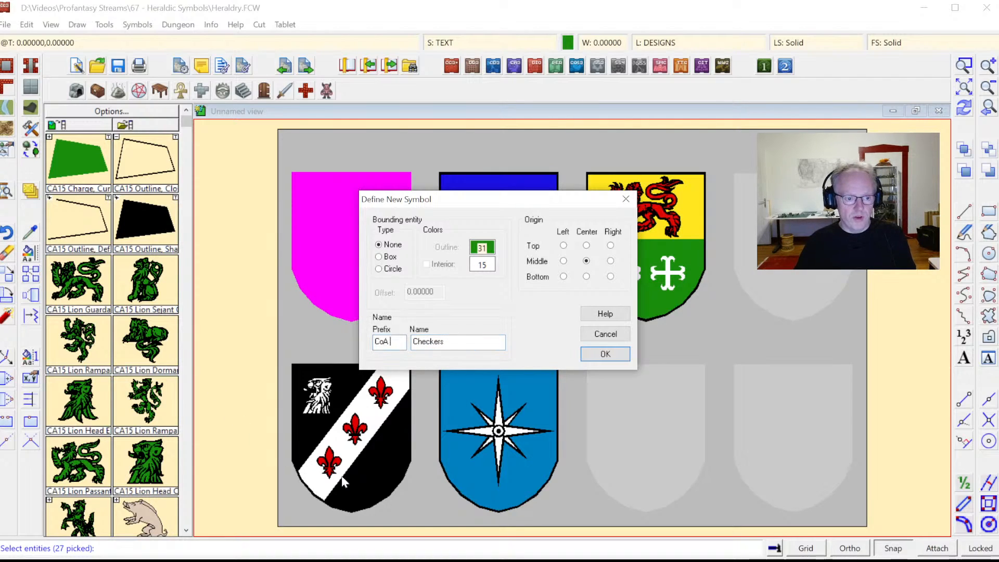
click(445, 342)
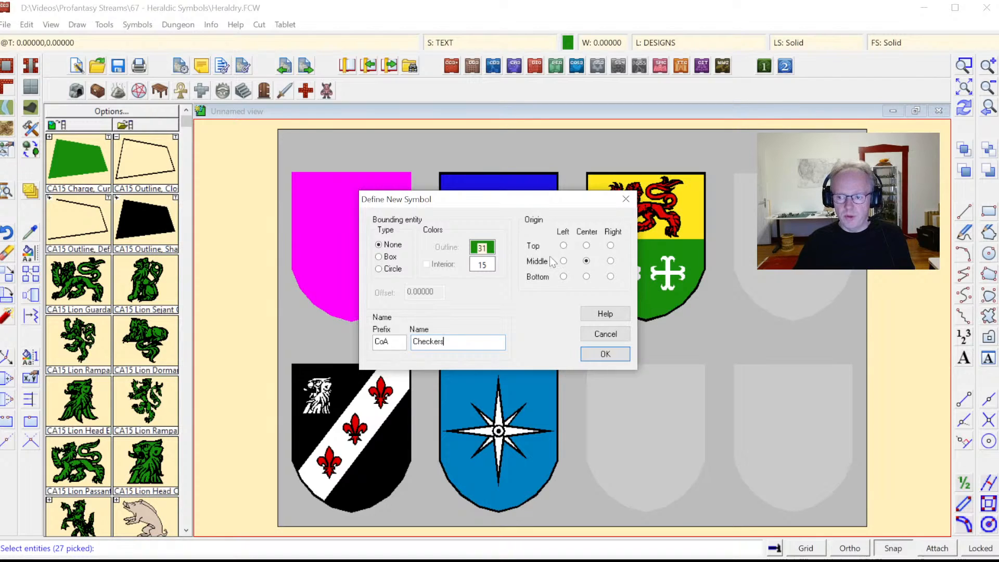
click(606, 355)
Redraw the view and look through the drawing's own symbol definitions for the CoA Checkers symbol
click(962, 111)
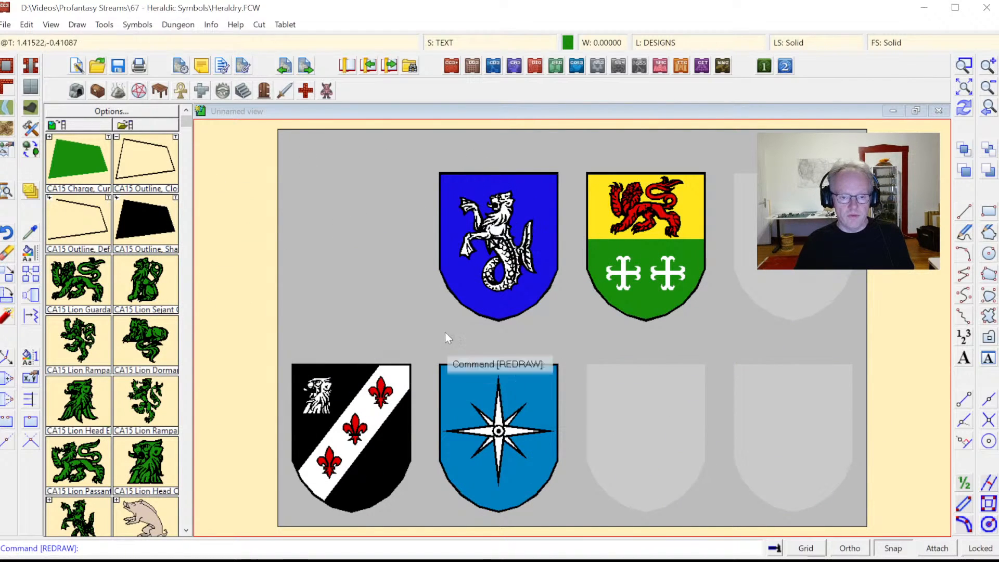
click(75, 129)
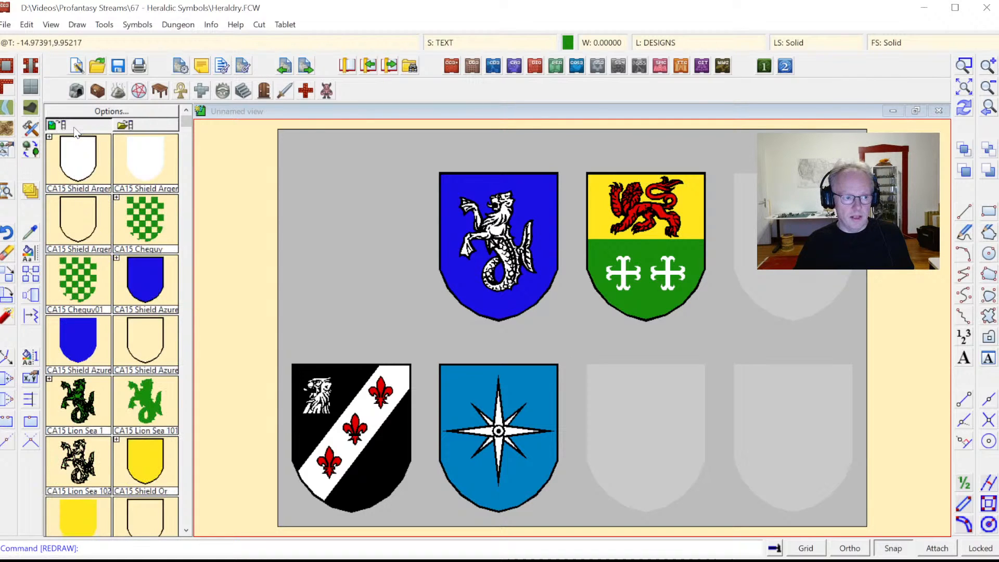
scroll(184, 510, down, 5)
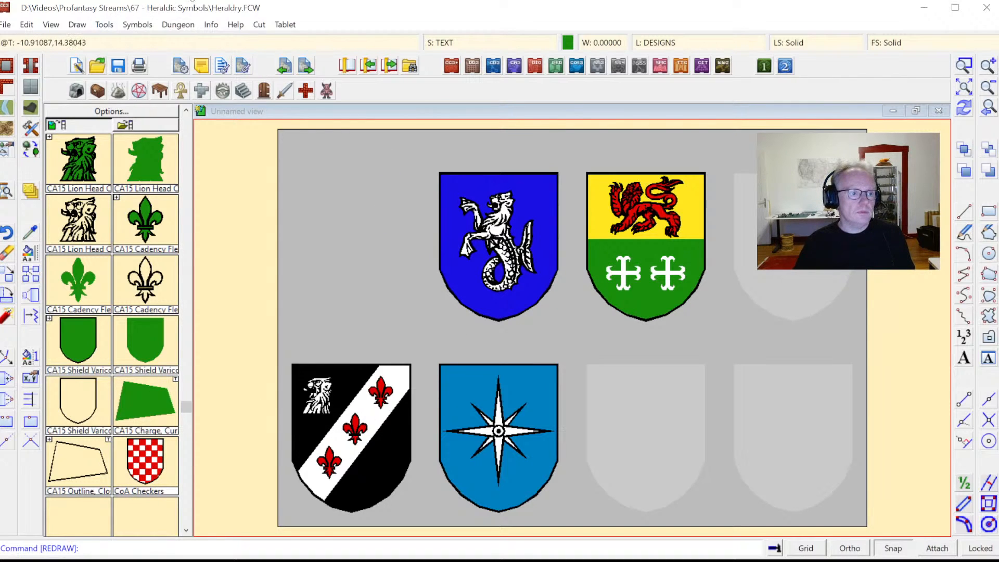
Start defining a new symbol from all entities of the blue sea lion shield
click(137, 25)
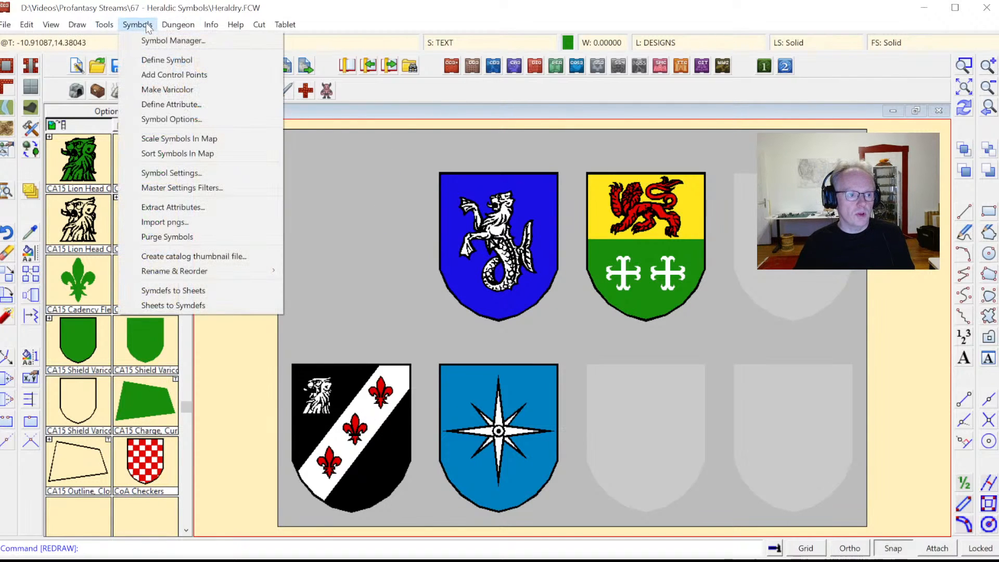
click(171, 61)
click(421, 156)
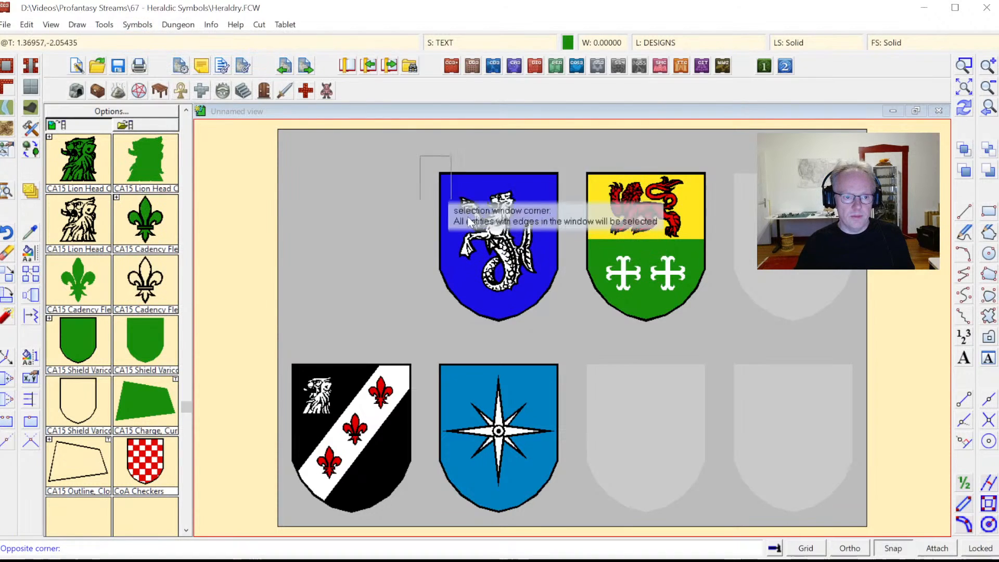
click(574, 337)
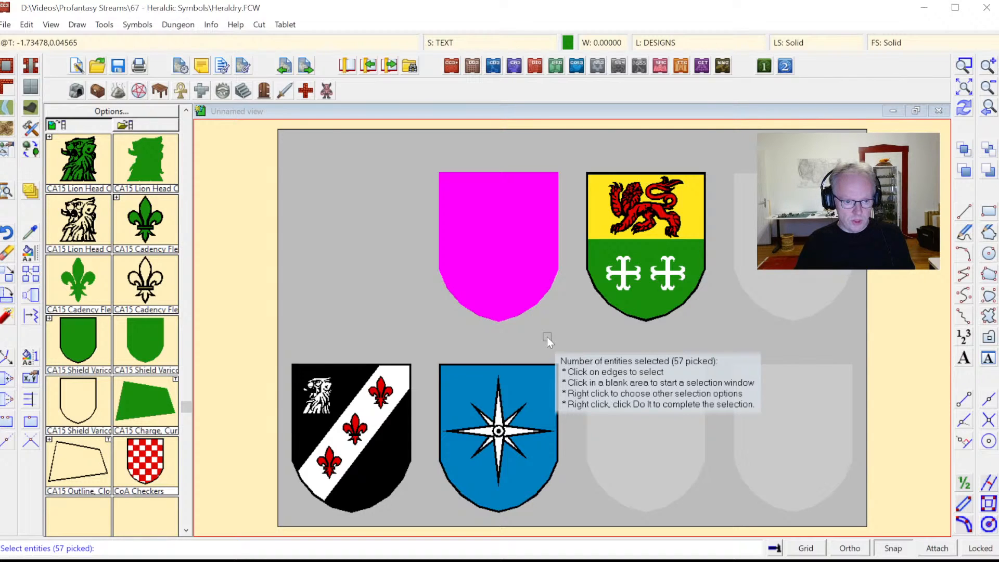
Define the selected shield in the upper row as a new symbol with prefix CoA and name Seahorse
right_click(548, 336)
click(433, 341)
double_click(433, 342)
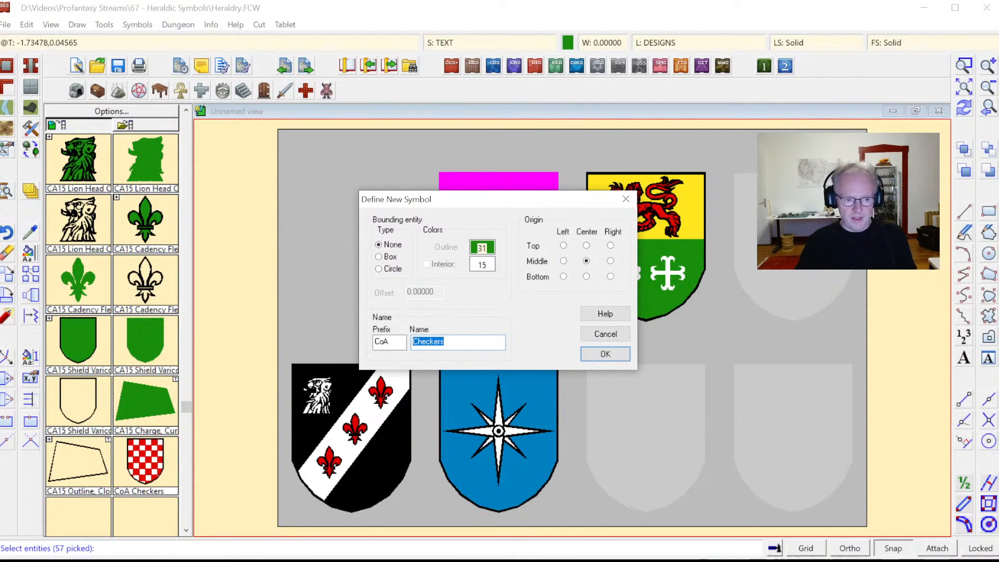
text(S)
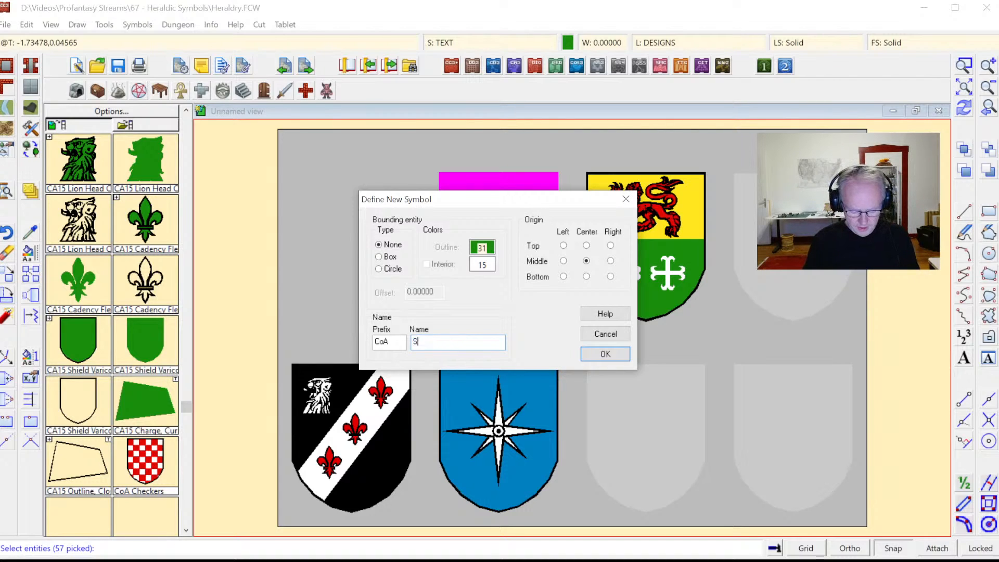
text(eahorse)
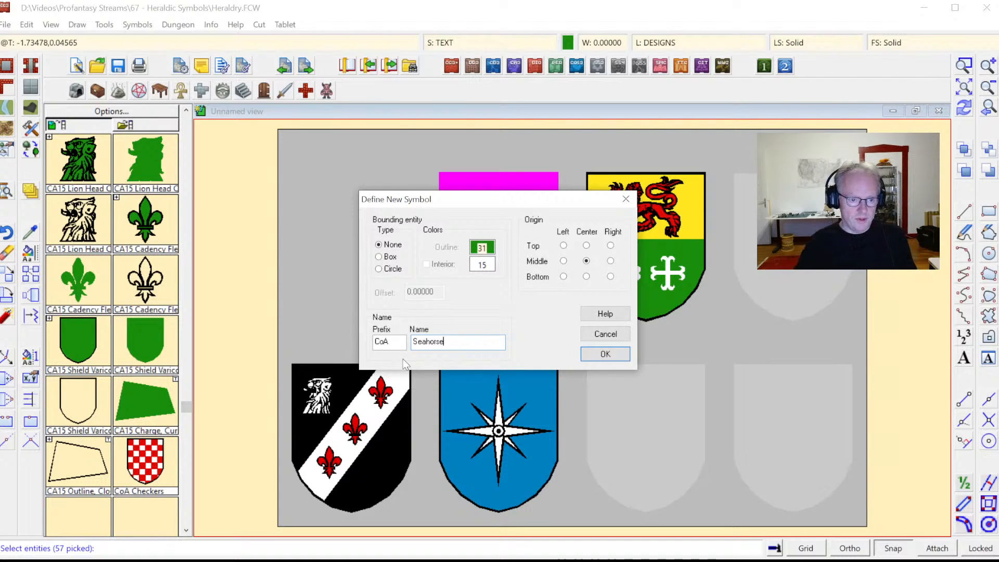
click(595, 356)
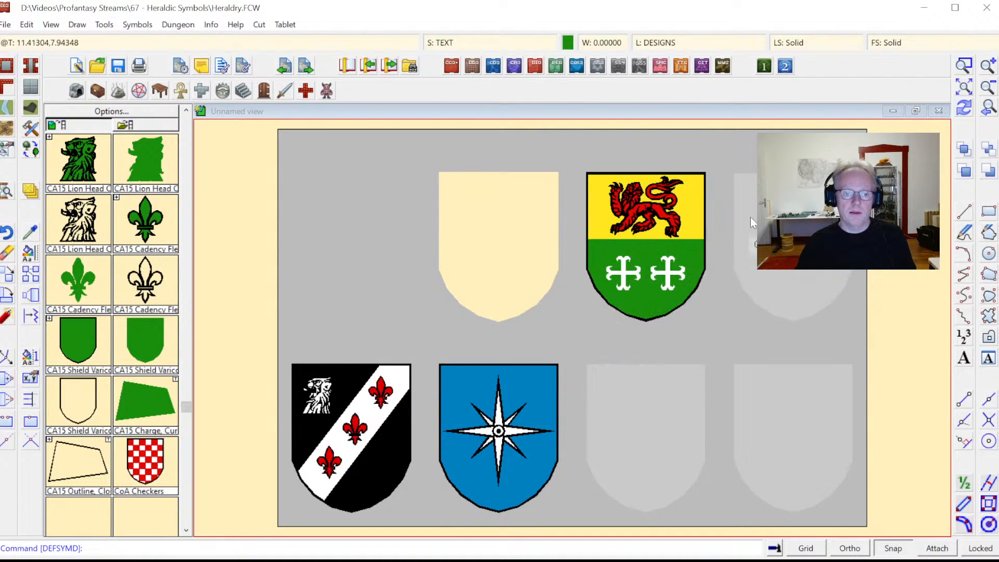
Define the yellow and green shield with the red beast and two crosses as the symbol CoA Catcross
click(569, 150)
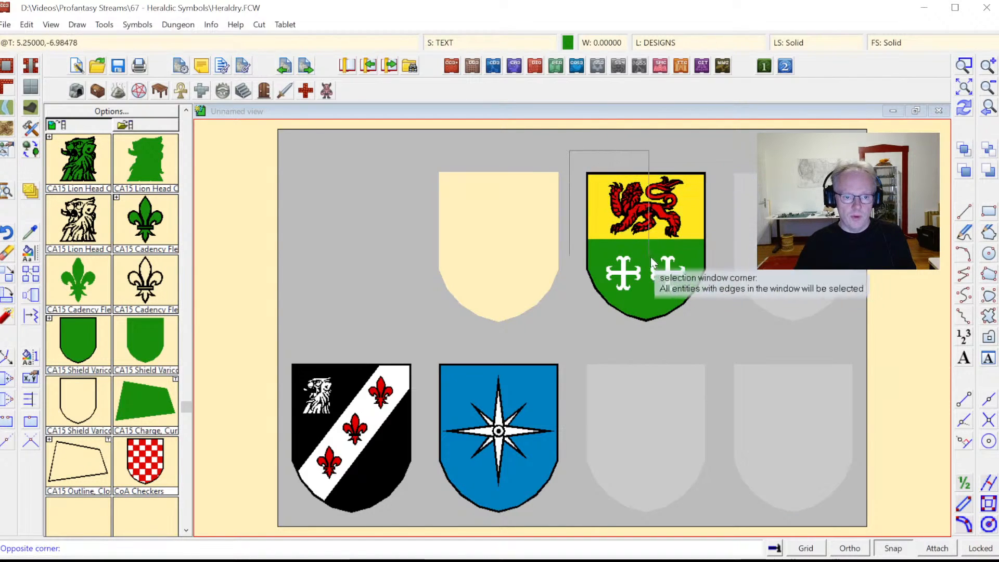
click(723, 342)
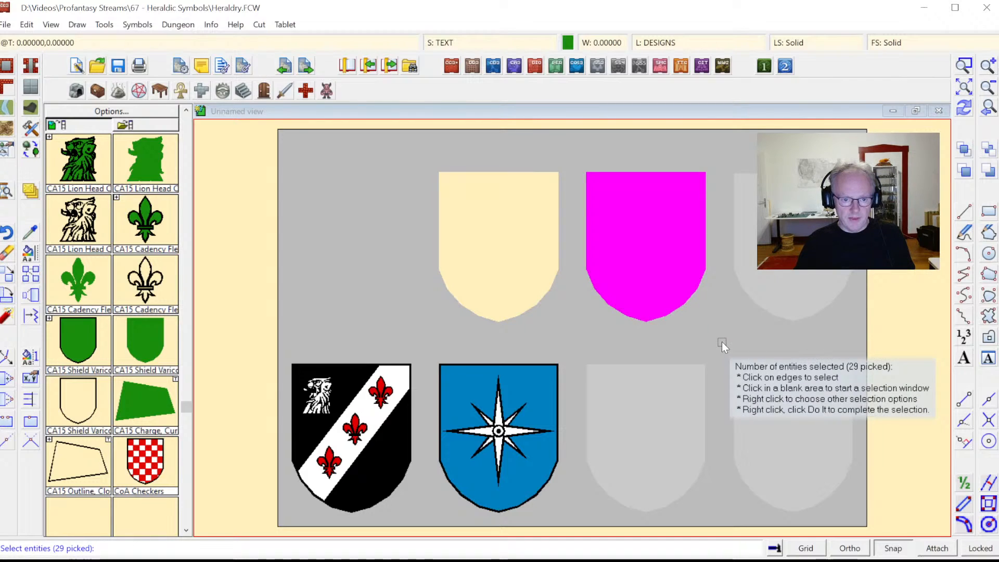
right_click(722, 341)
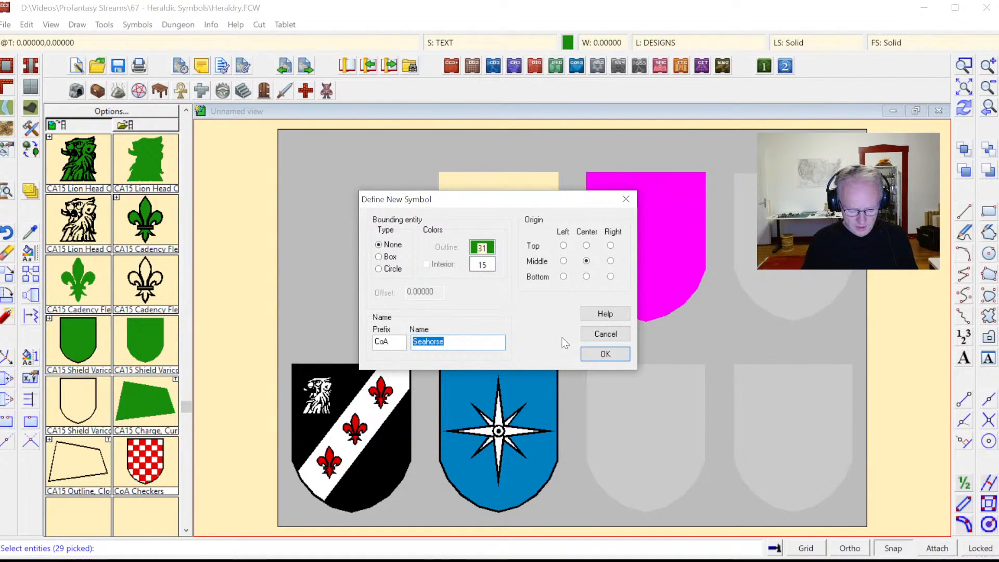
text(Catcross)
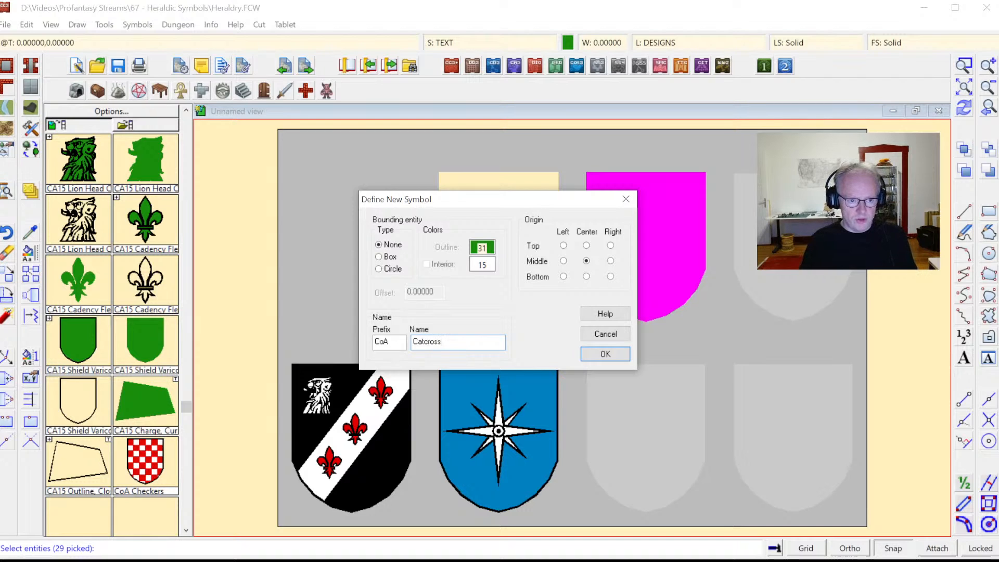
key(Return)
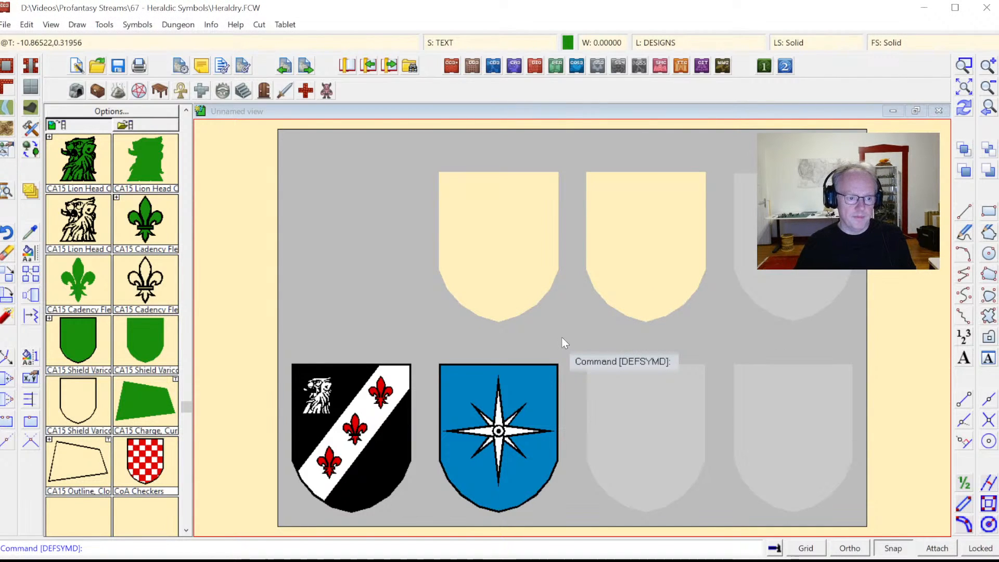
Define the black shield with the lion head and fleurs-de-lis as the symbol CoA Lionflowers
click(283, 351)
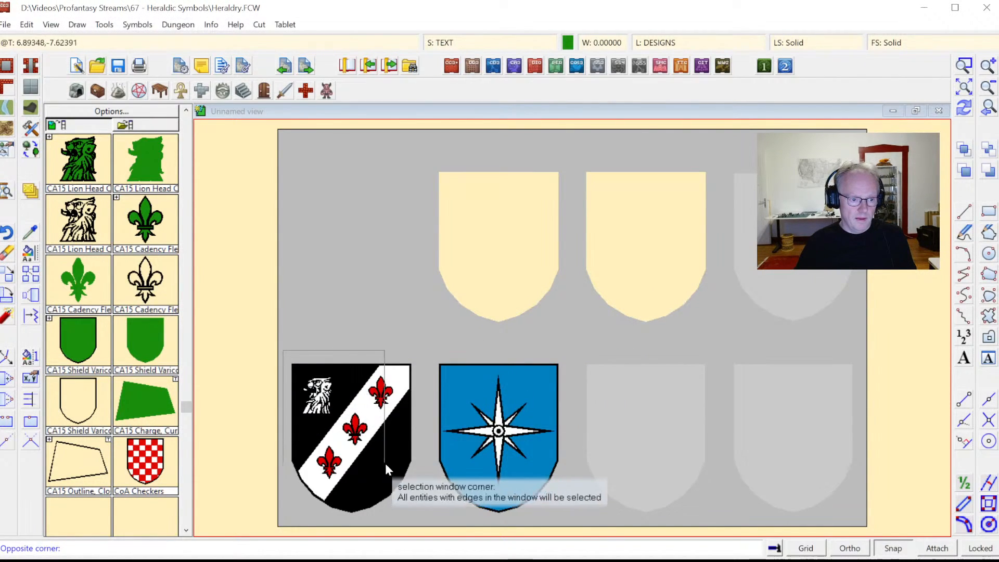
click(420, 517)
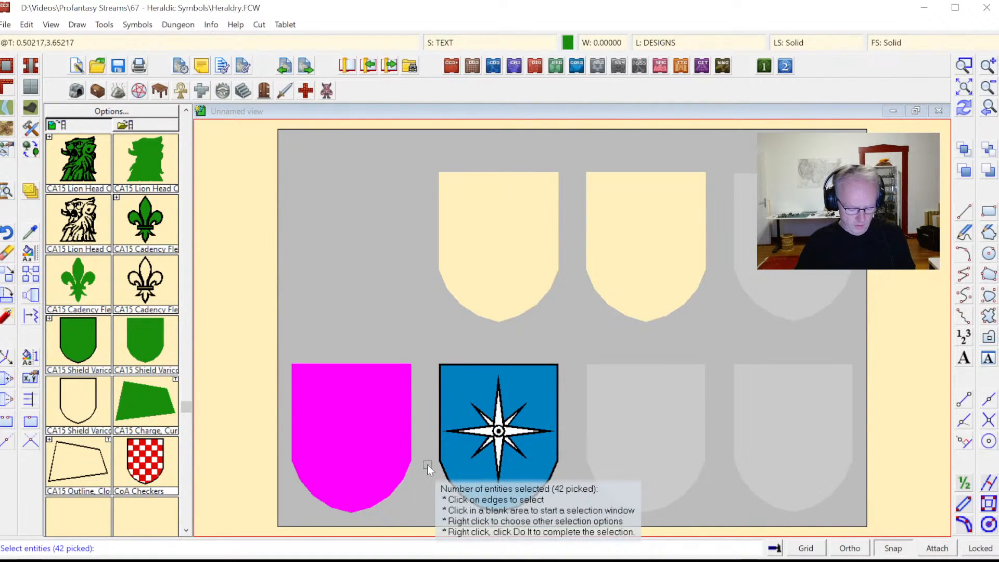
right_click(426, 464)
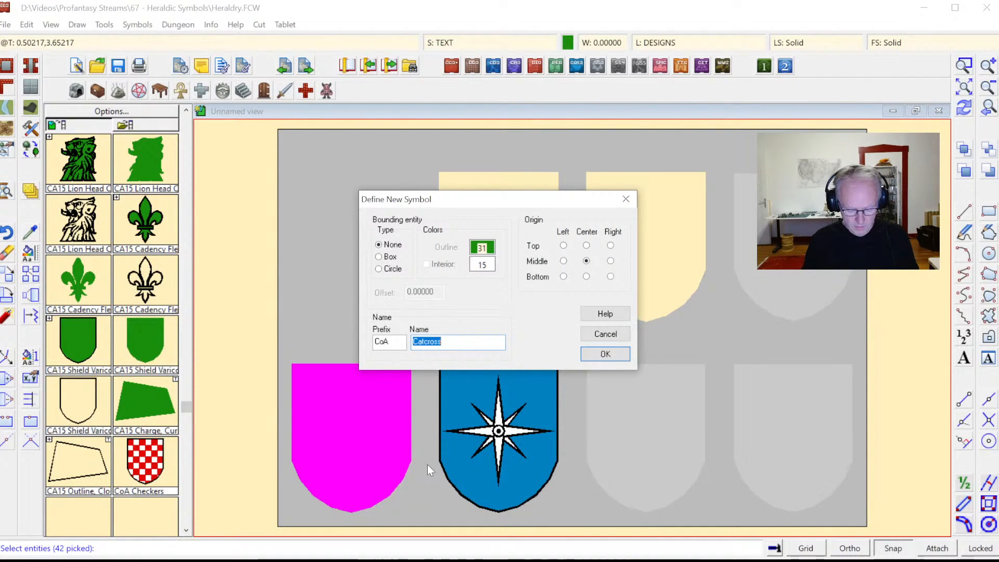
text(Lioonf)
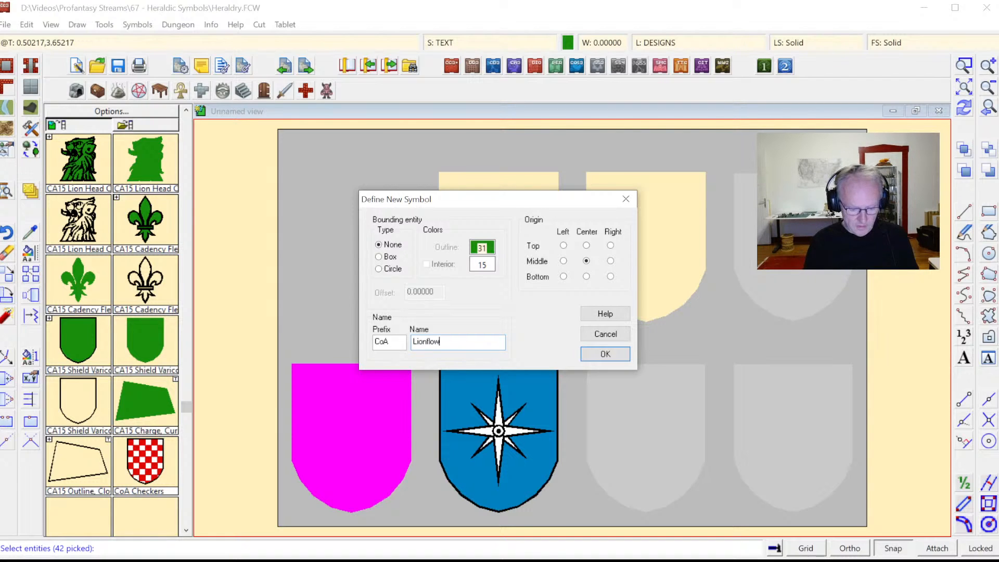
text(lowers)
key(Return)
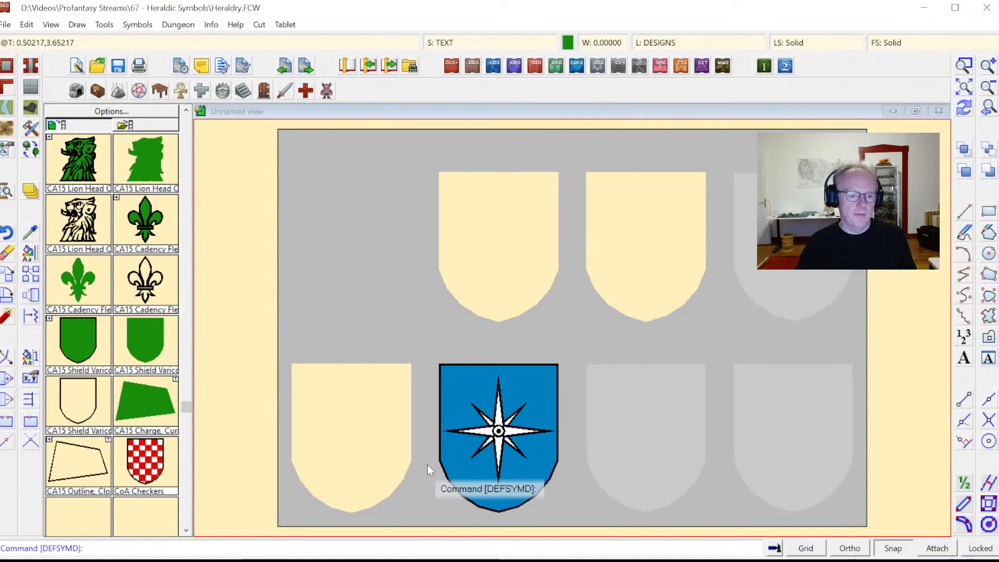
Define the blue shield with the white star as the symbol CoA Whitestar, and redraw the drawing and its symbol list
click(431, 354)
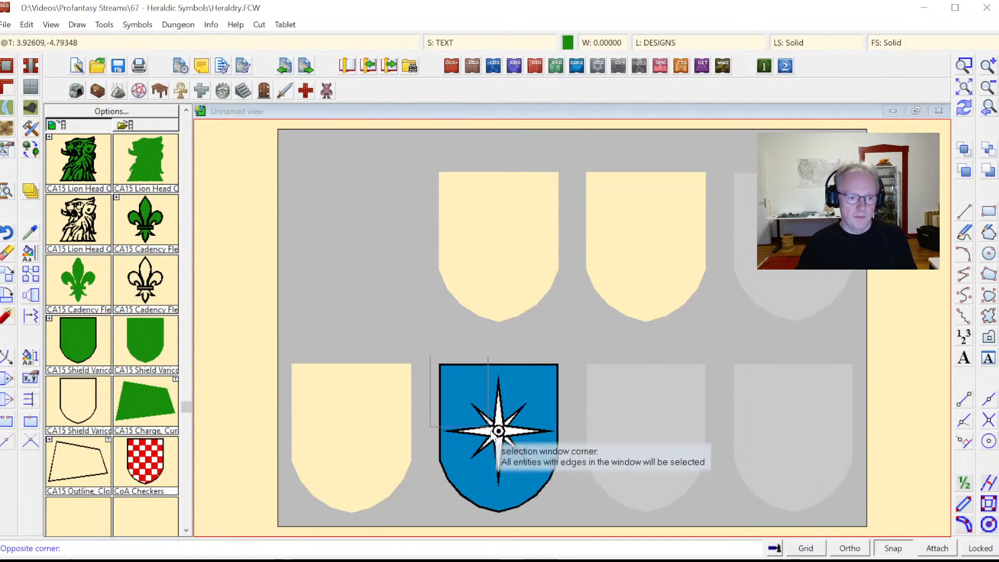
click(559, 513)
key(Return)
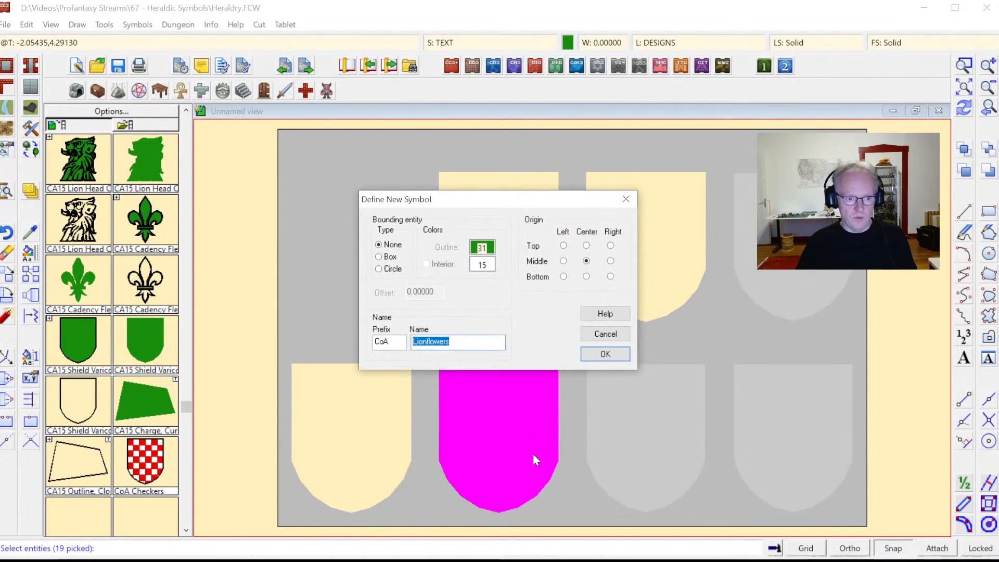
text(White)
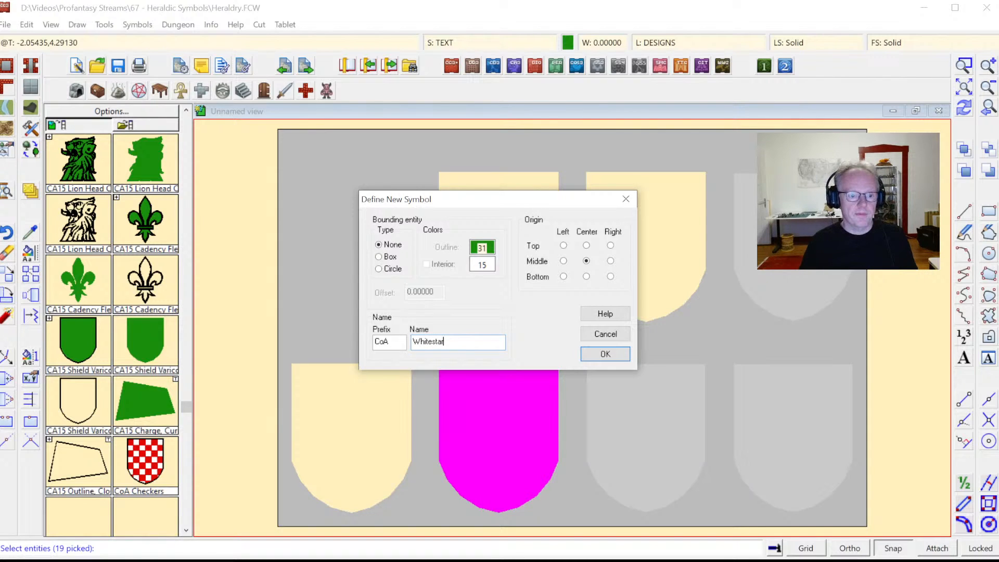
text(star)
key(Return)
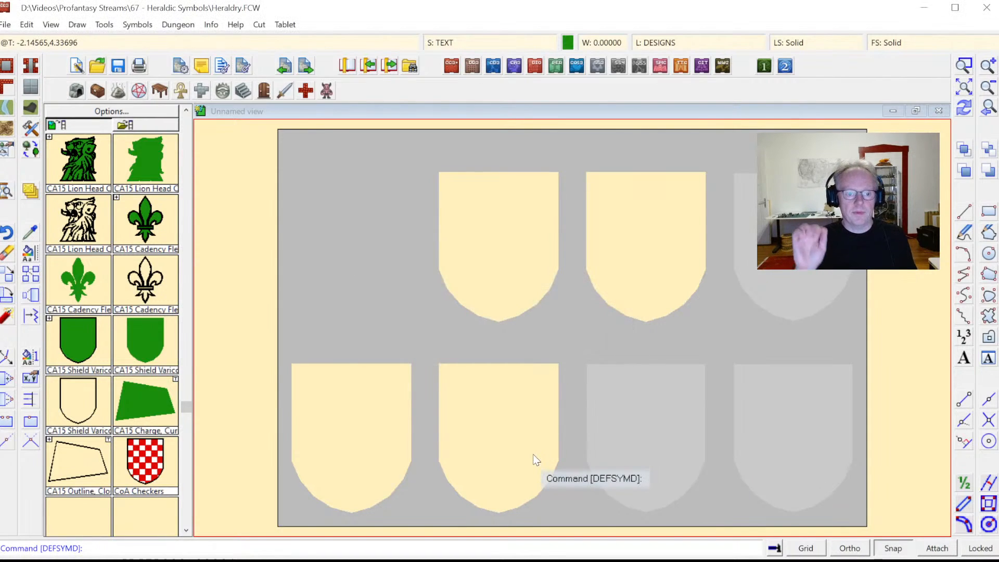
click(964, 107)
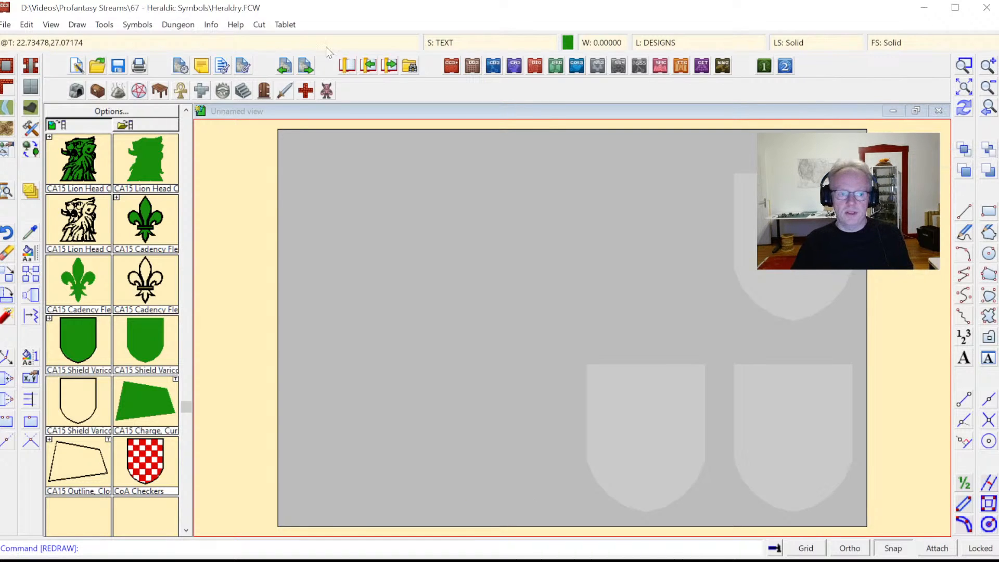
click(100, 126)
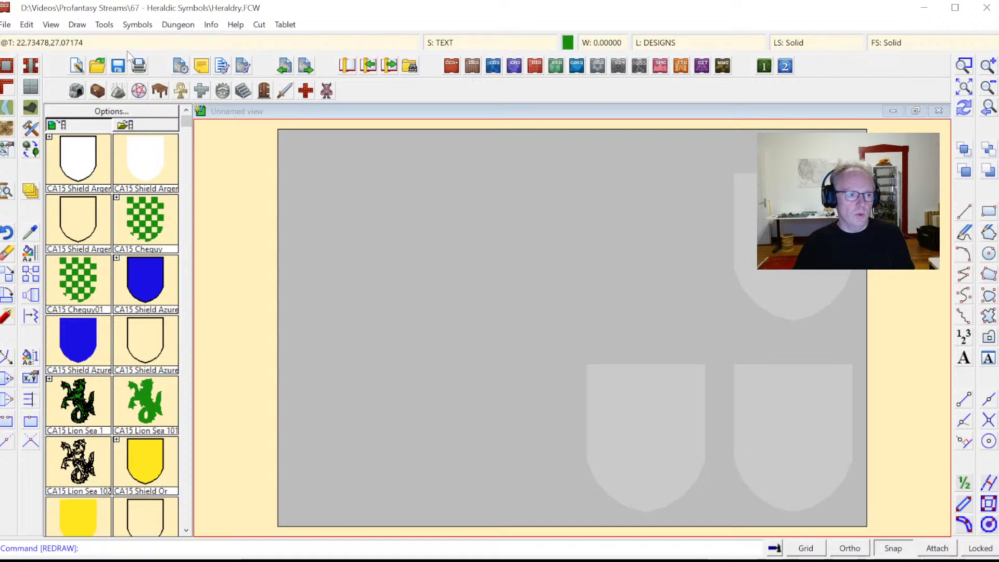
Delete all symbol definitions from CA15 Shield Argent through CA15 Outline, Default in the Symbol Manager, keeping only the CoA symbols
click(103, 26)
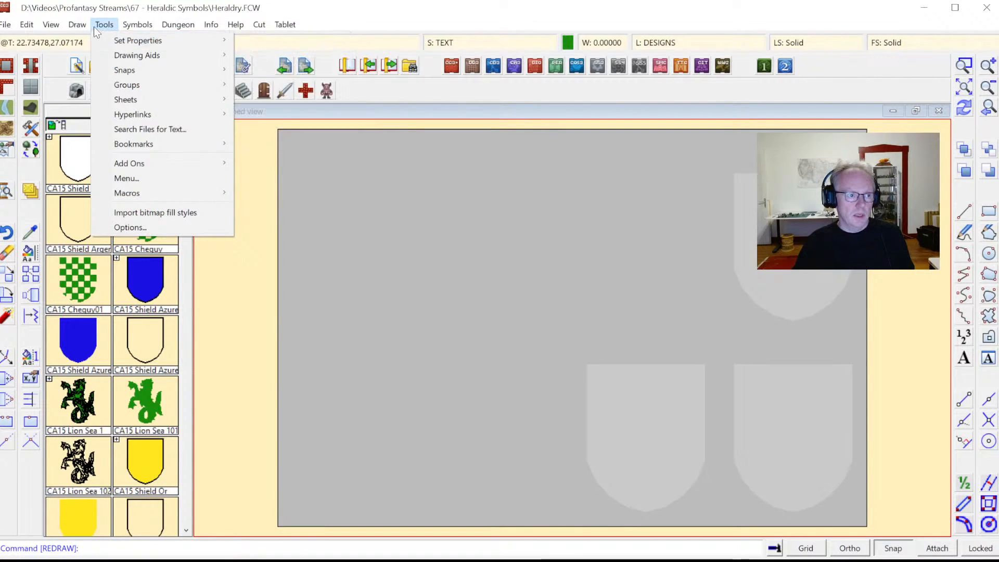
click(145, 41)
click(492, 177)
scroll(491, 274, down, 5)
scroll(491, 273, up, 5)
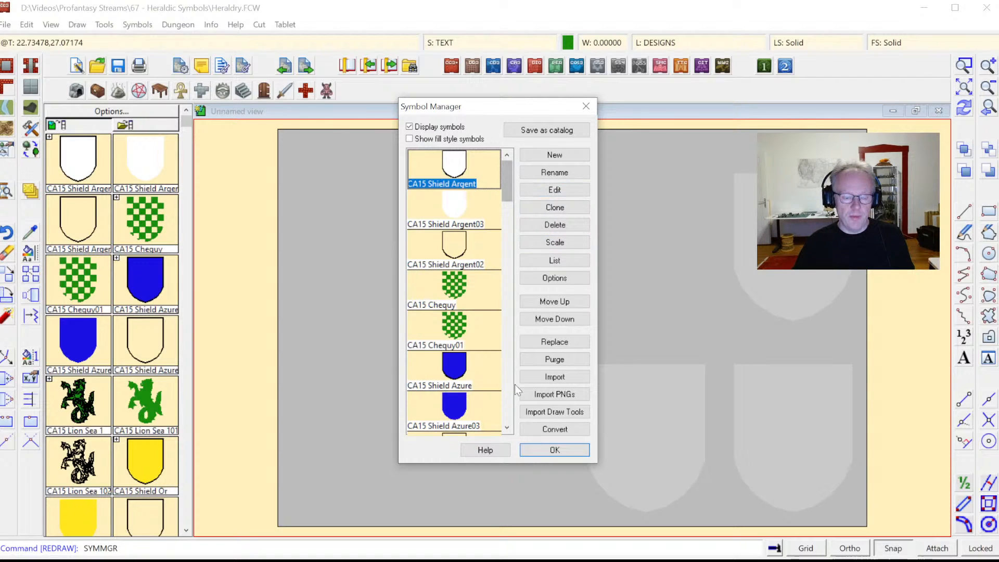
drag(504, 171, 547, 389)
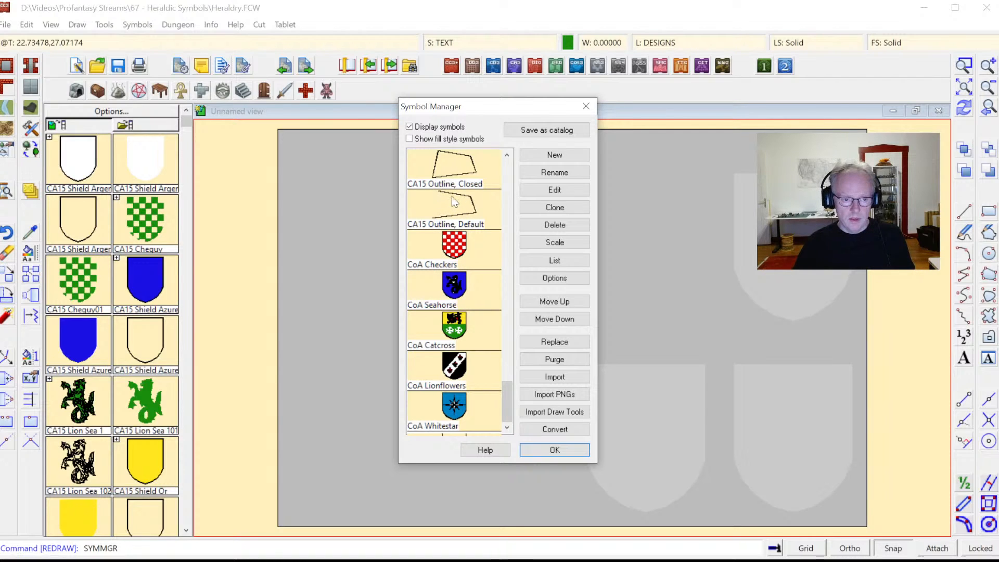
shift+click(460, 211)
click(554, 225)
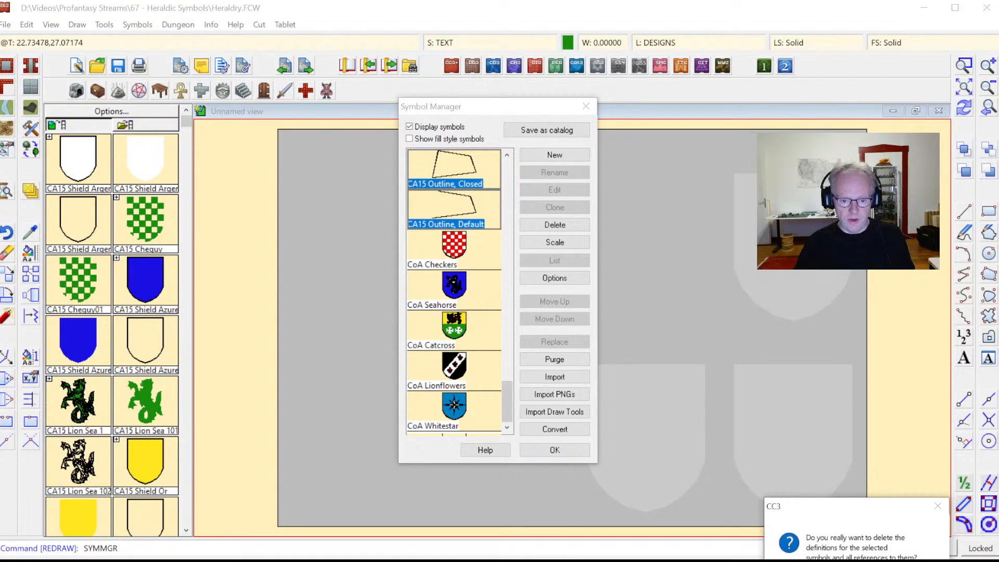
key(Return)
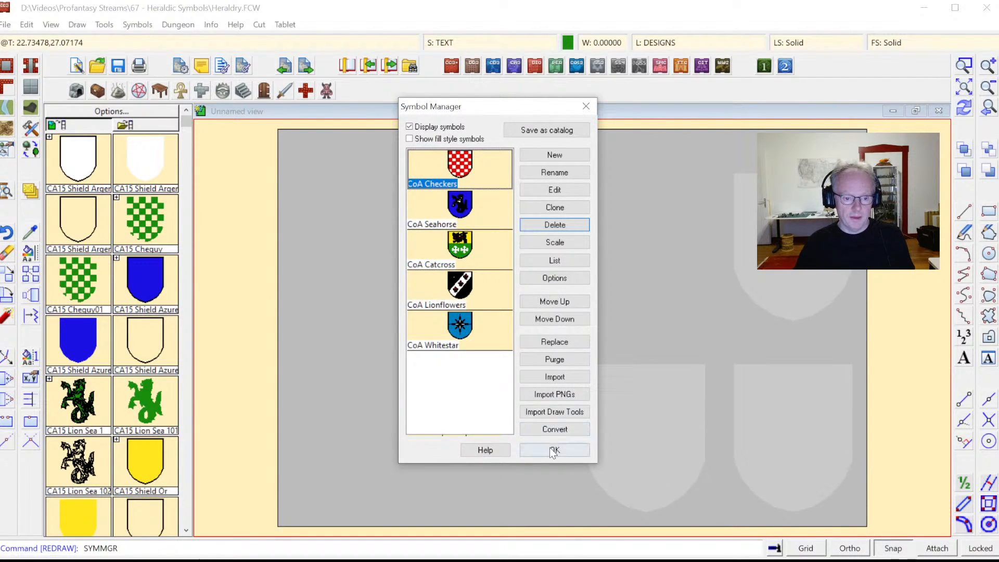
click(553, 451)
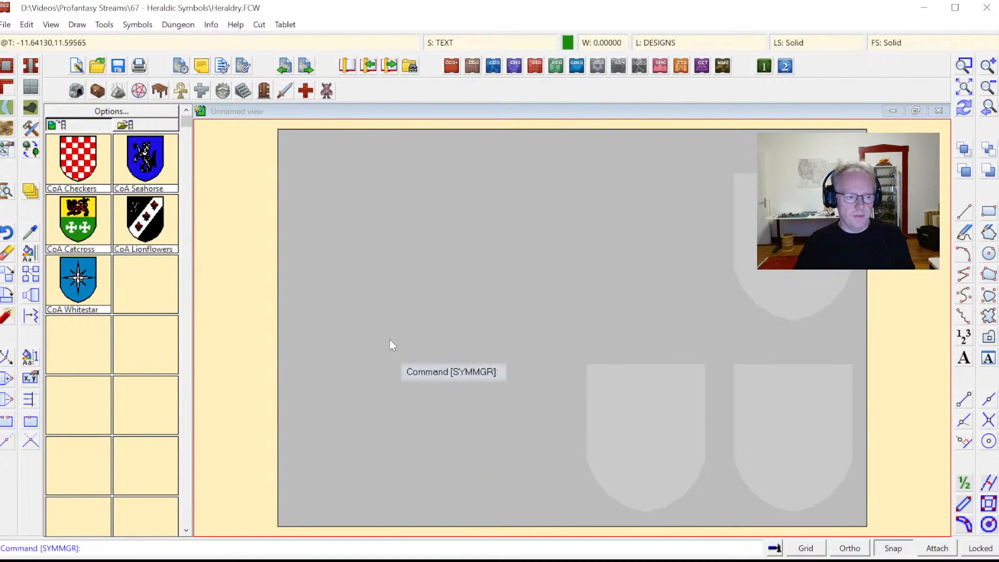
Force all CoA symbols, from Checkers to Whitestar, onto the sheet SYMBOLS HERALDRY* in their symbol options
click(137, 24)
click(154, 39)
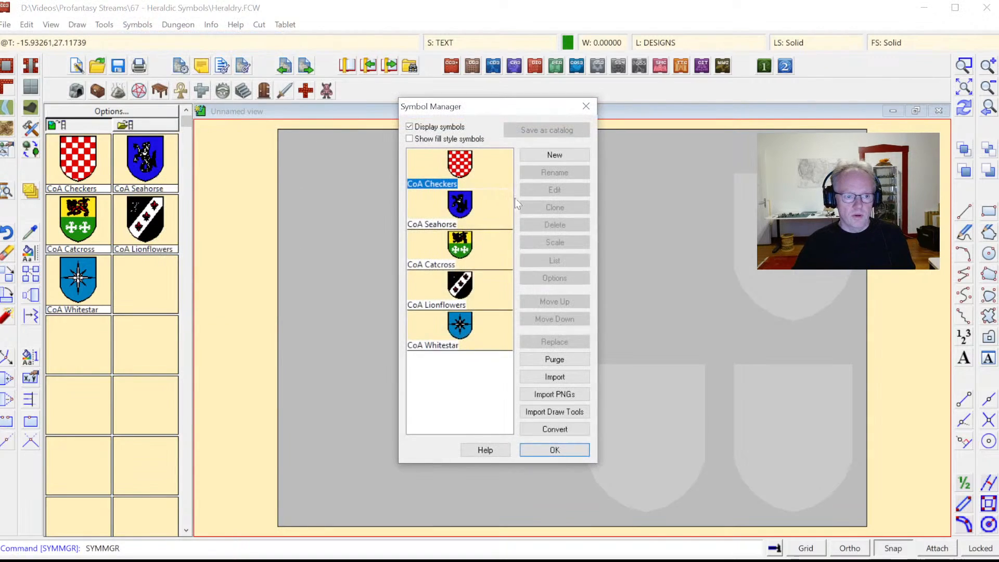
click(468, 176)
shift+click(494, 326)
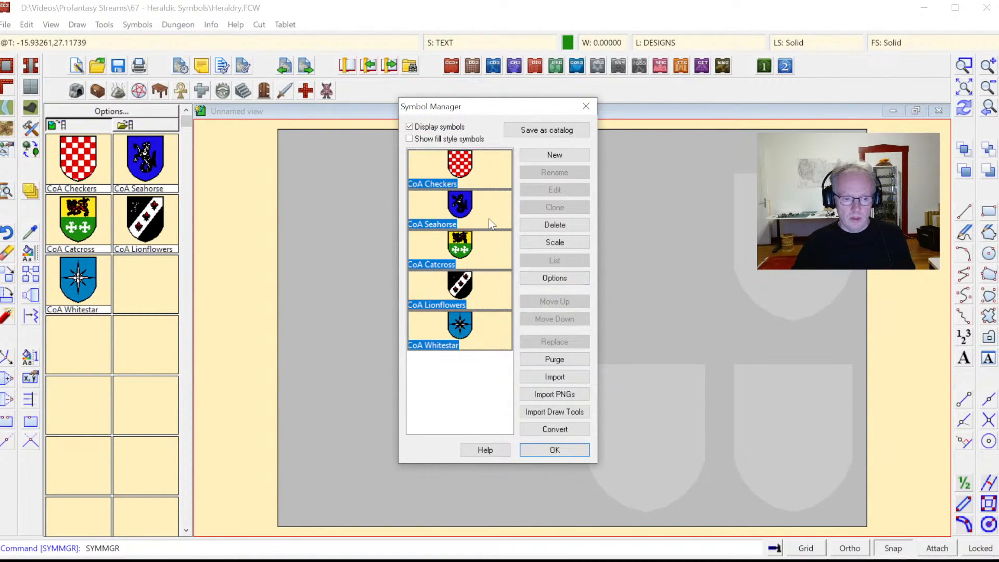
click(552, 280)
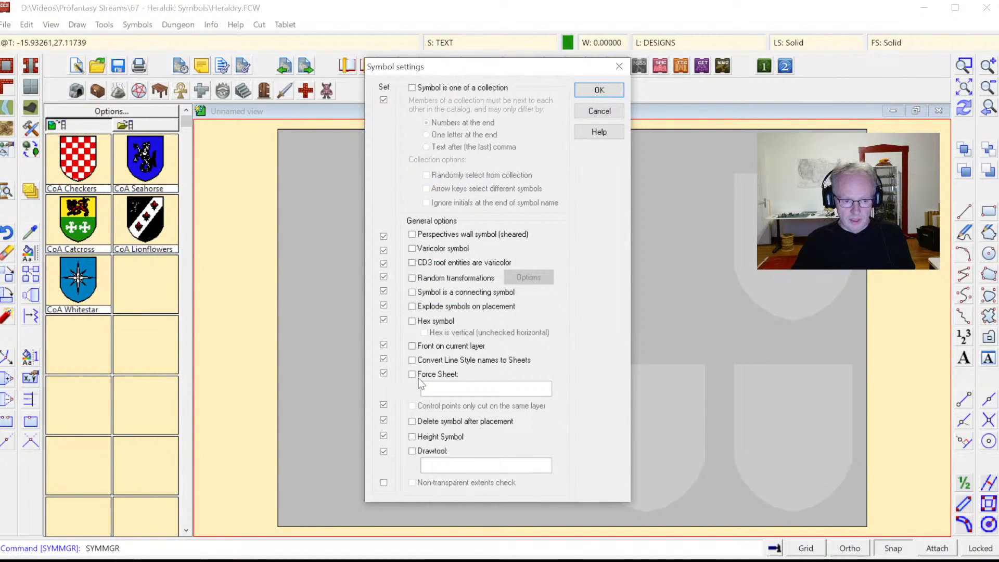
click(417, 377)
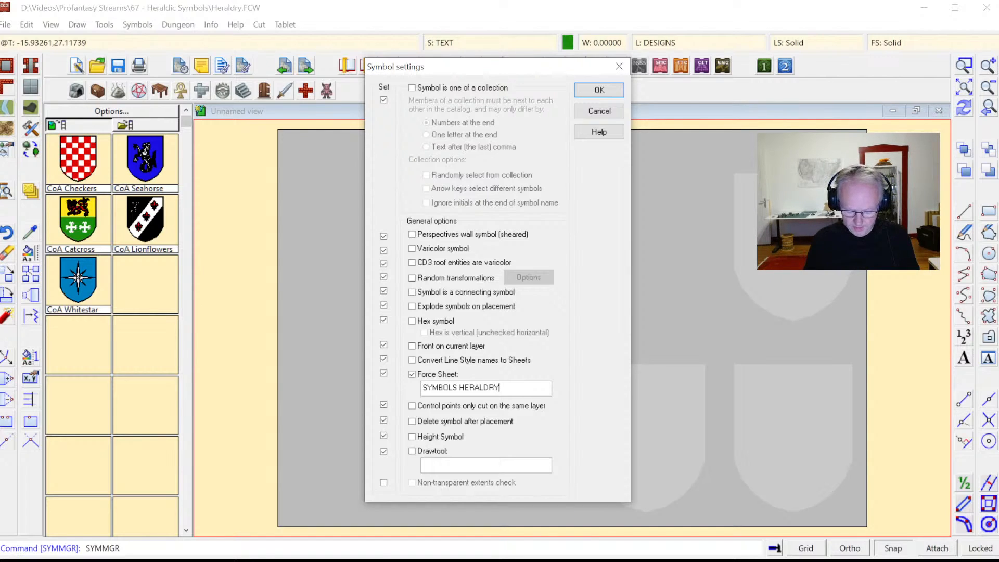
text(*)
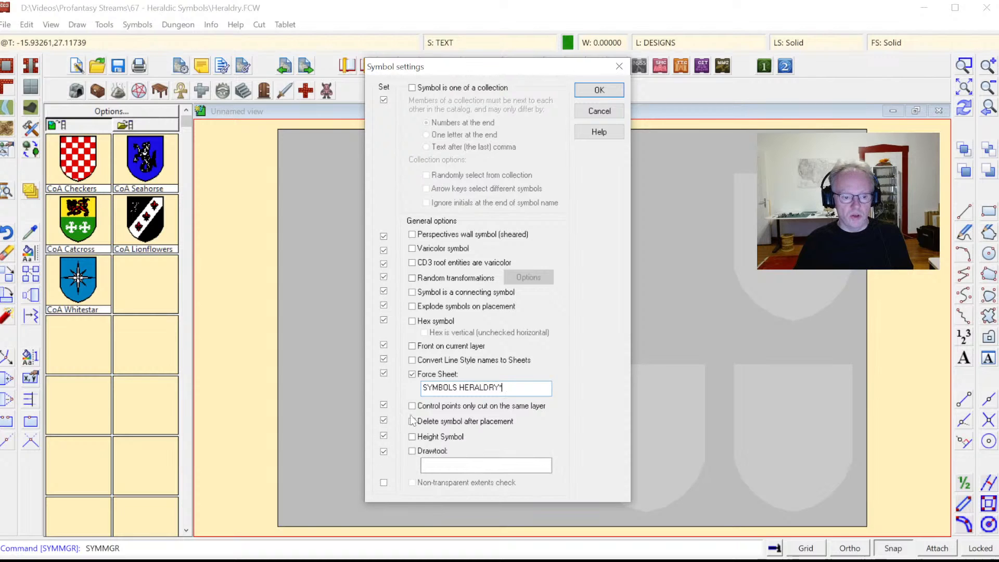
click(599, 91)
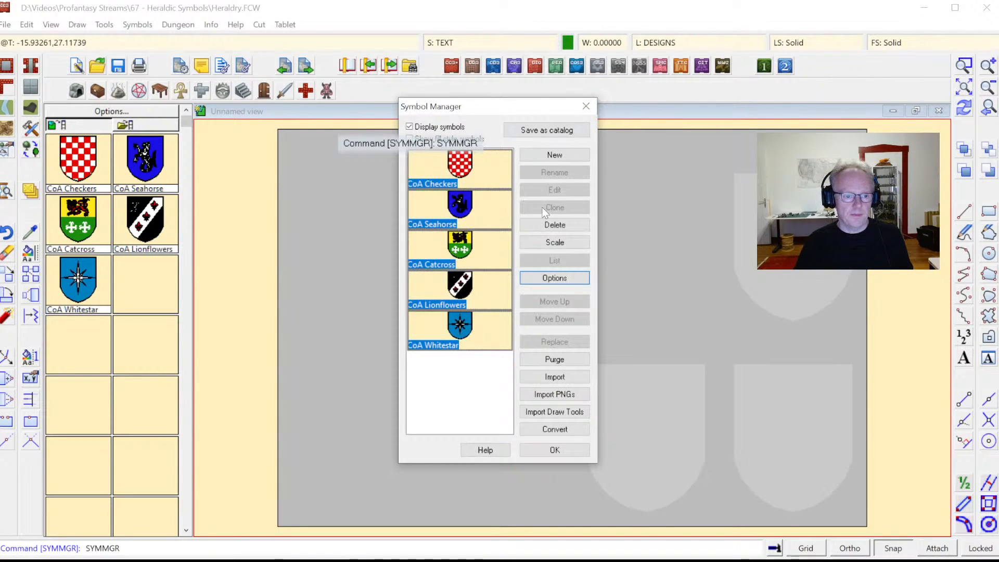
click(574, 452)
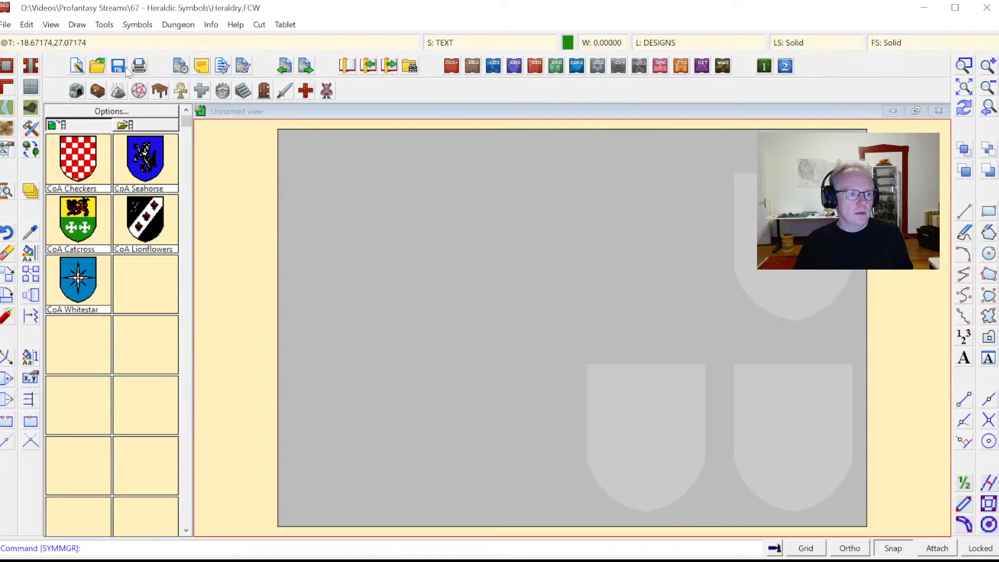
Save the drawing as a symbol catalog in FSC format named My Heraldry.FSC in the folder 67 - Heraldic Symbols
click(6, 25)
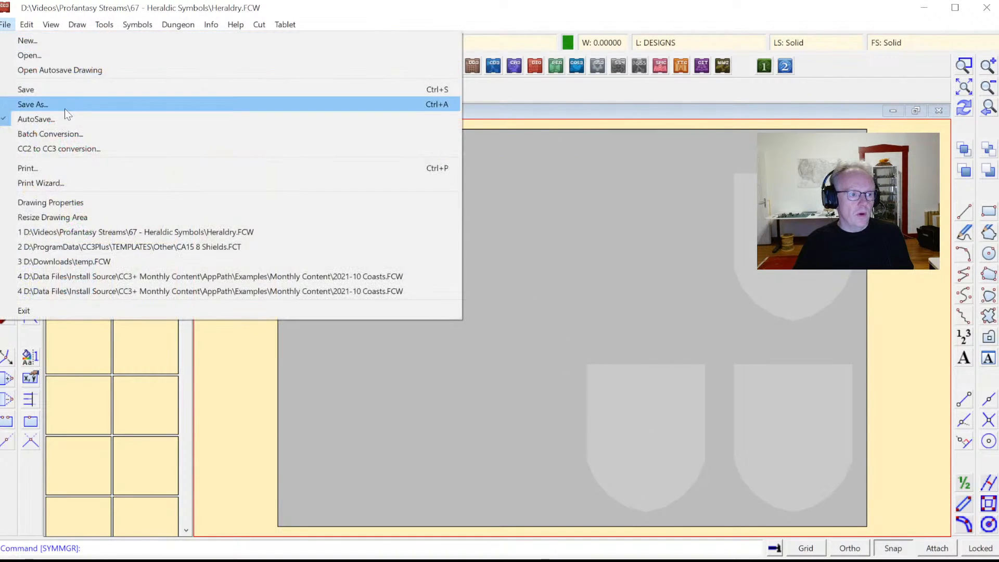
click(61, 104)
click(251, 322)
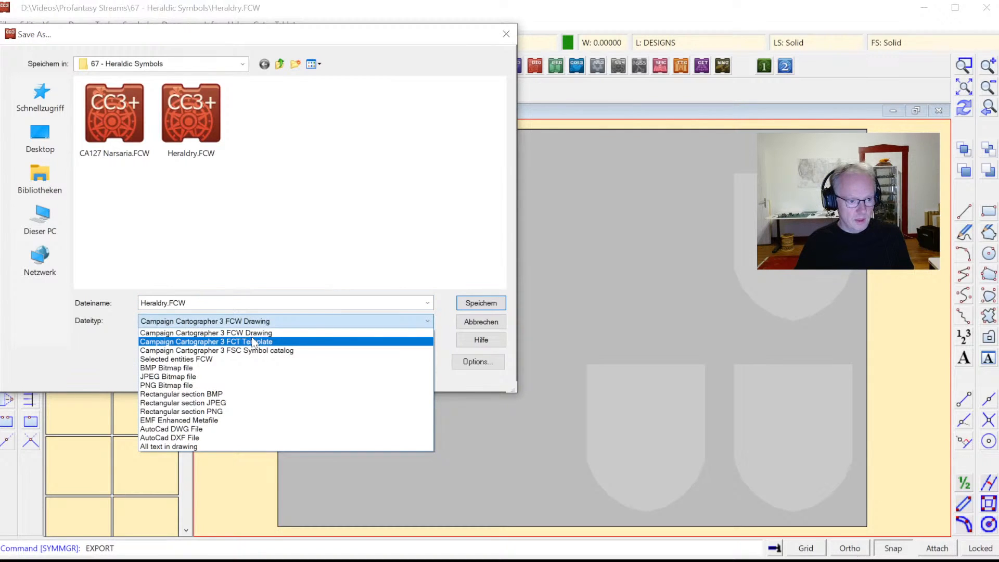
click(77, 376)
click(176, 325)
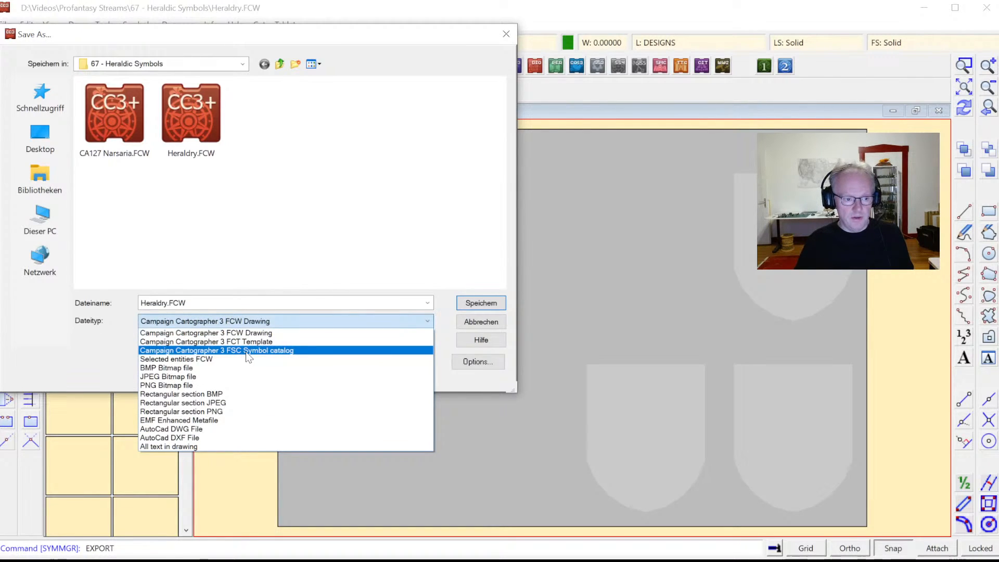
click(245, 352)
click(166, 306)
click(164, 303)
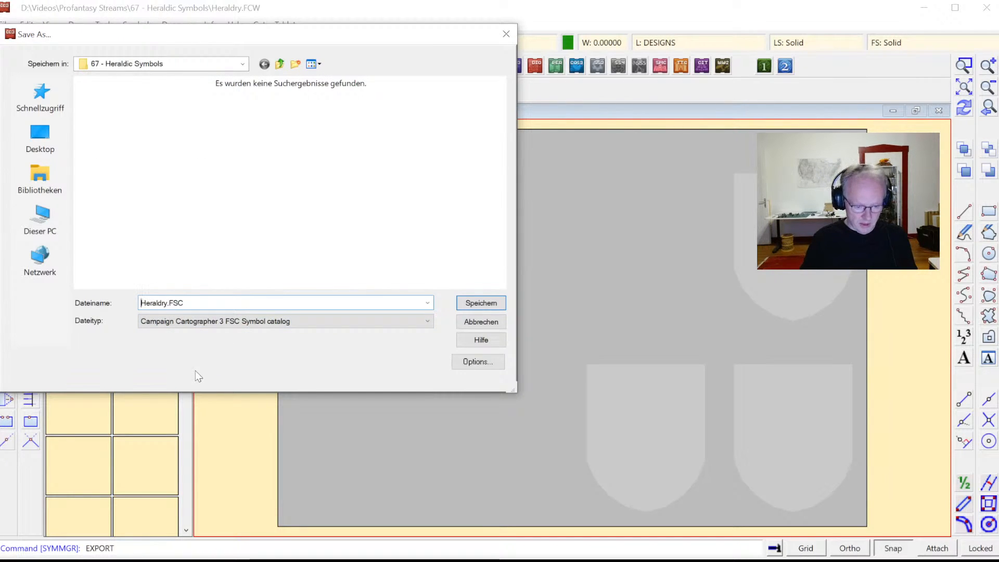
text(My)
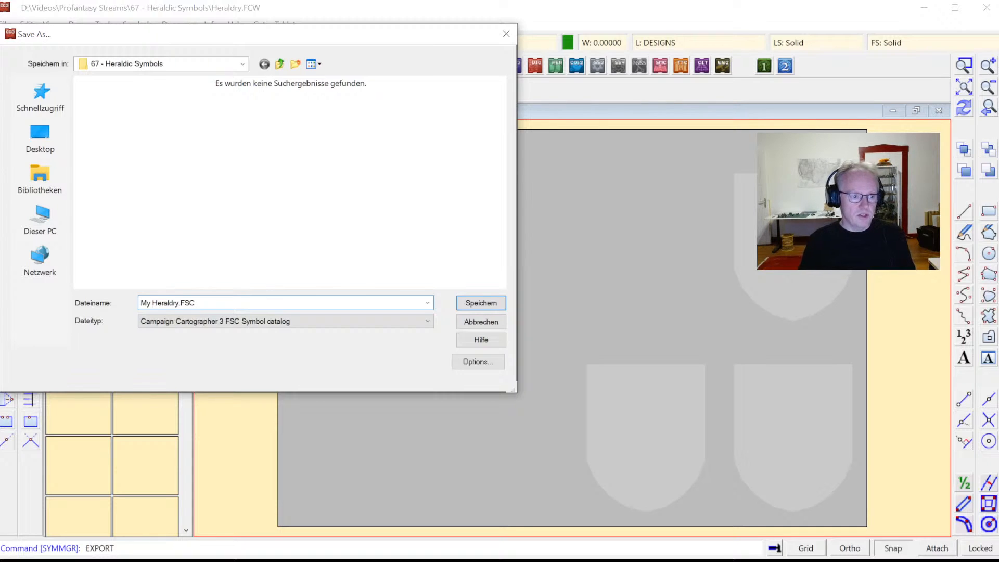
key(Return)
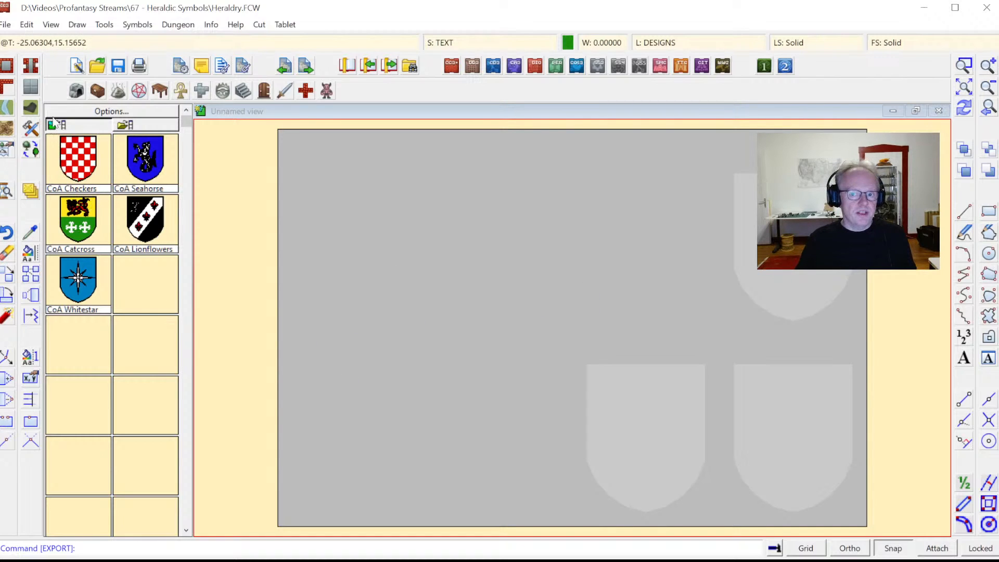
Open the map drawing CA127 Narsaria.FCW from the folder 67 - Heraldic Symbols
click(6, 25)
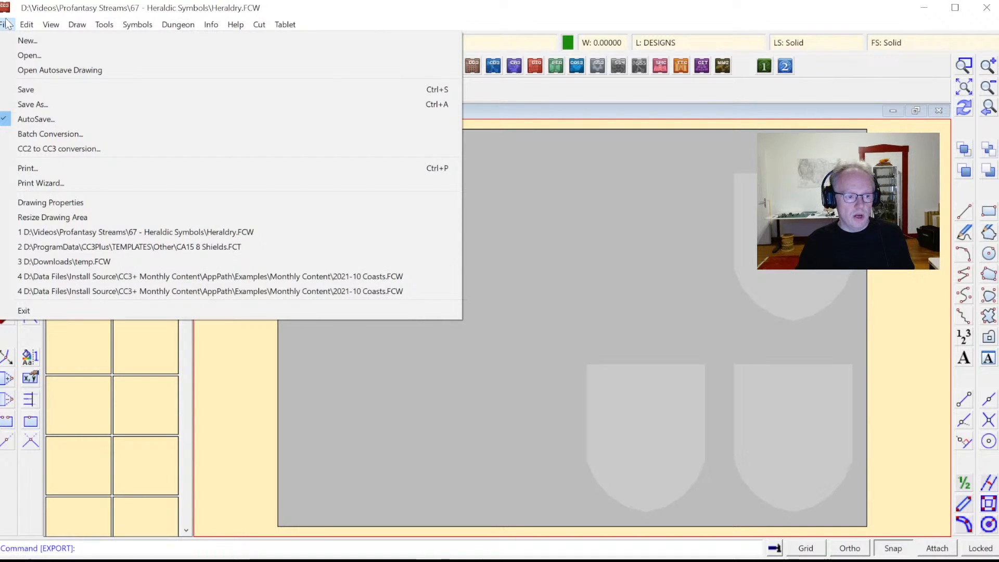
click(21, 55)
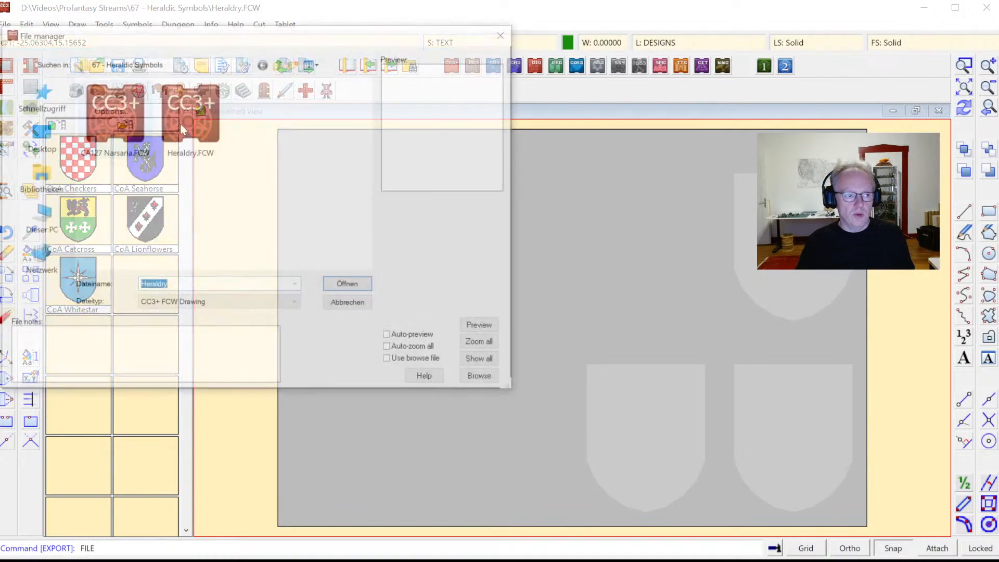
double_click(112, 136)
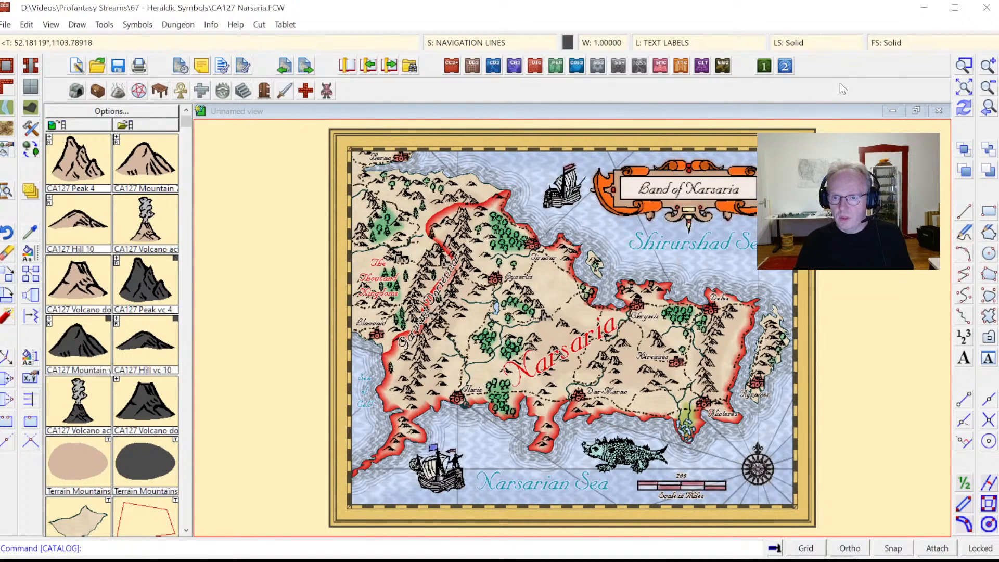
click(965, 66)
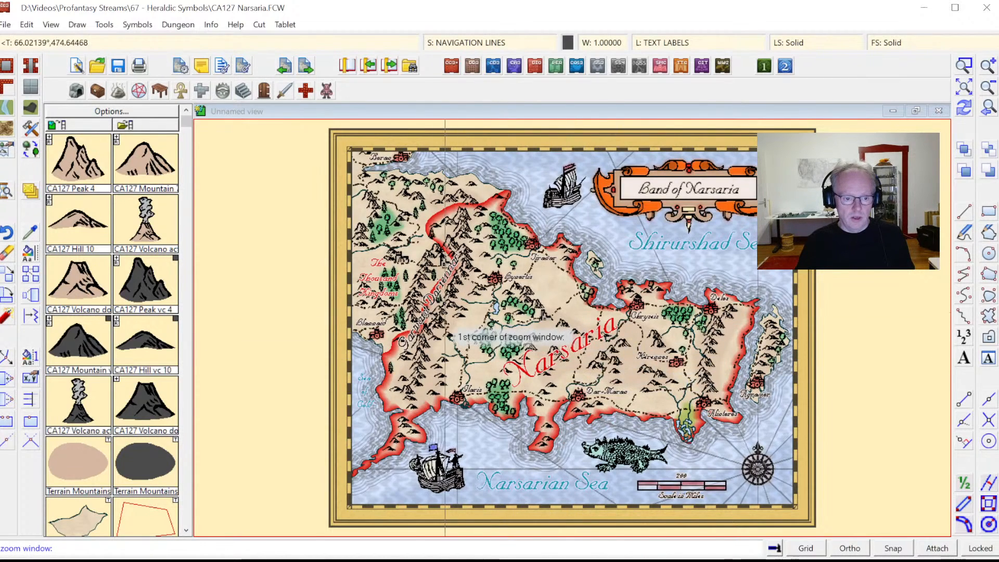
click(355, 305)
click(571, 448)
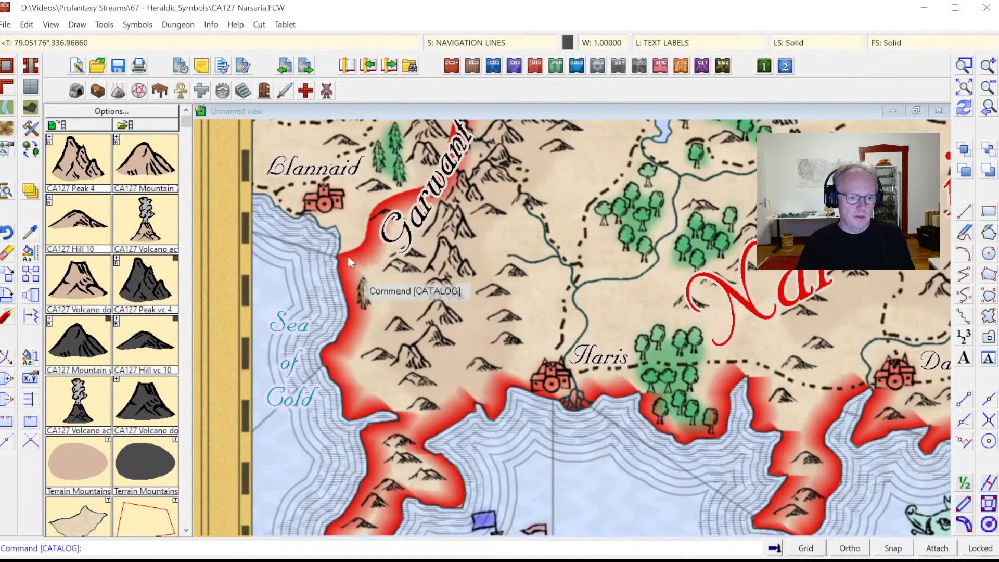
Load the symbol catalog My Heraldry.FSC from Profantasy Streams, folder 67 - Heraldic Symbols, into the Narsaria map
click(147, 127)
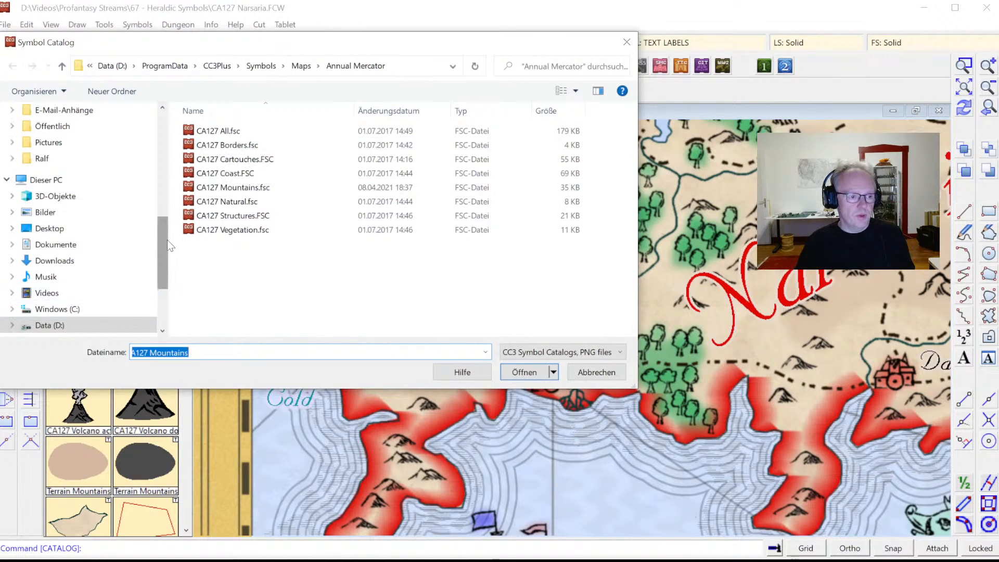
scroll(161, 230, down, 3)
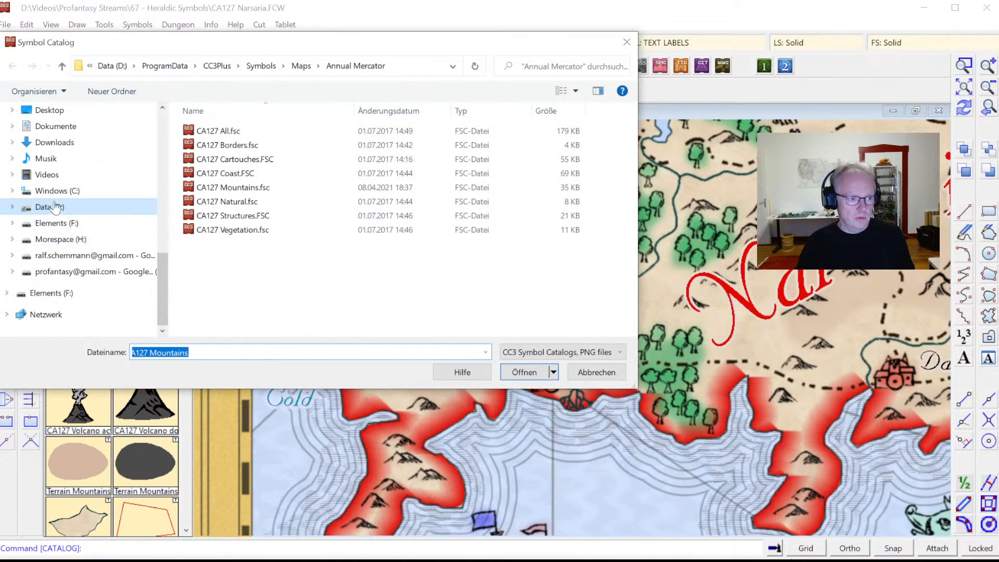
click(51, 176)
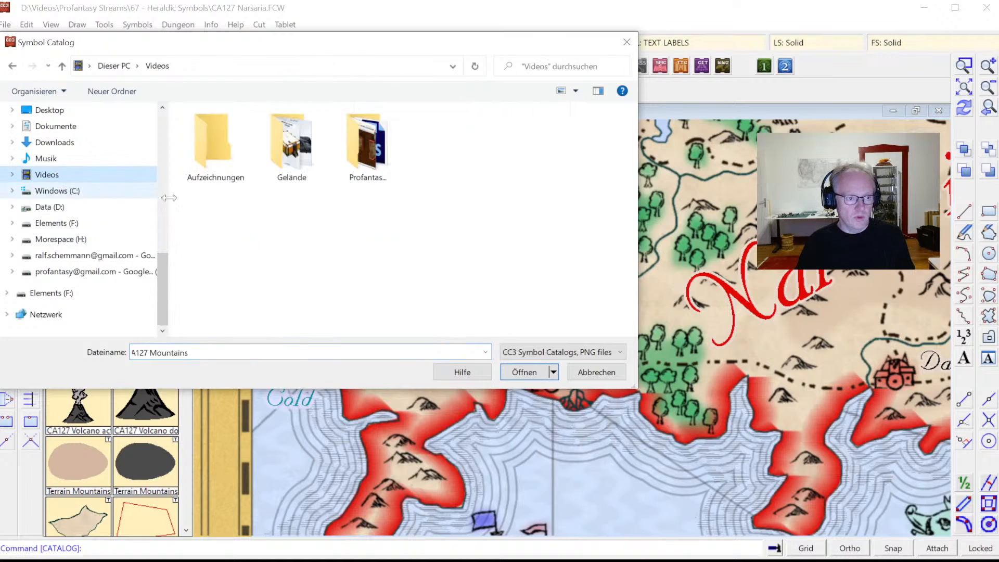
double_click(364, 150)
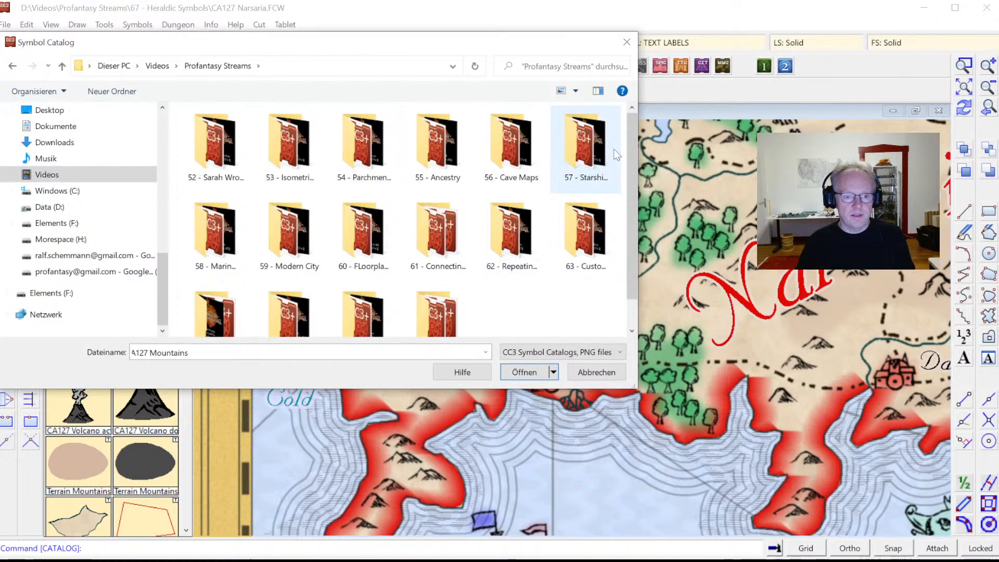
scroll(629, 137, down, 2)
double_click(433, 285)
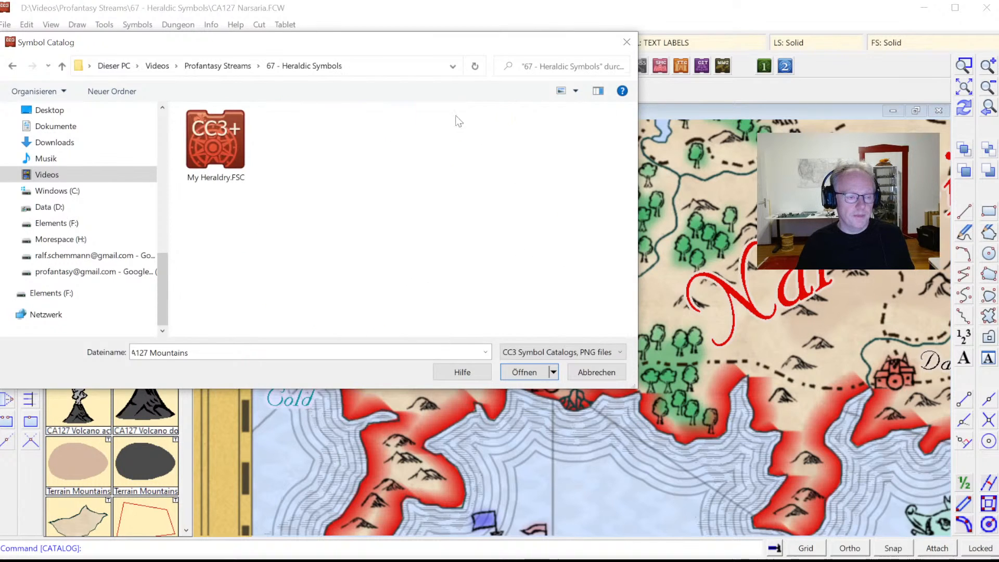
double_click(222, 141)
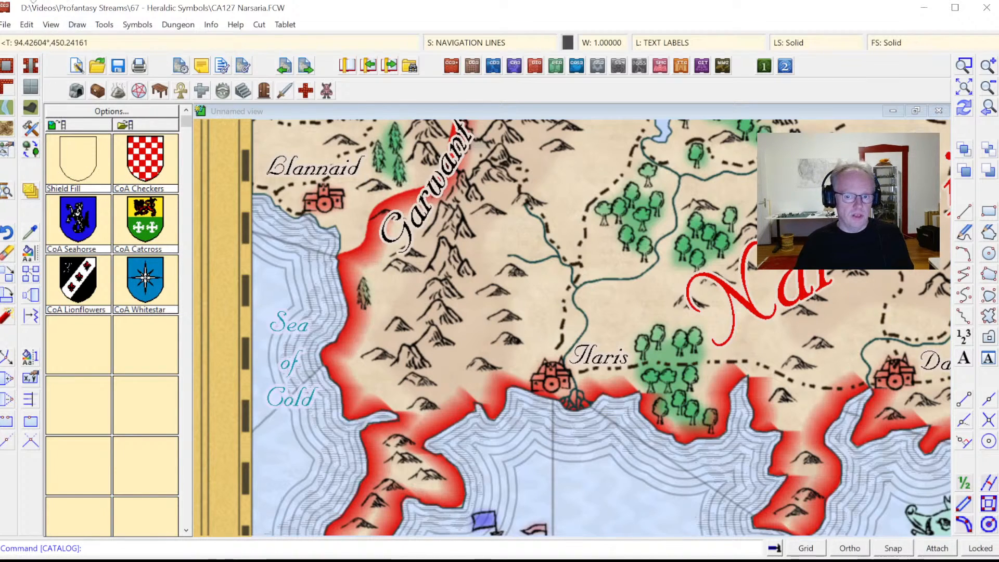
Open the symbol catalog file My Heraldry.FSC itself for editing
click(6, 25)
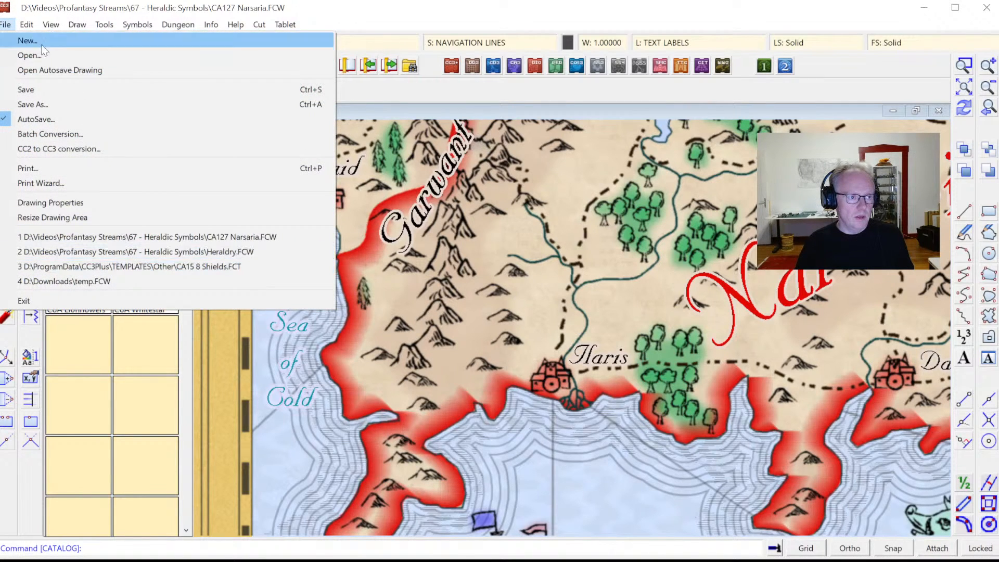
click(29, 55)
click(213, 305)
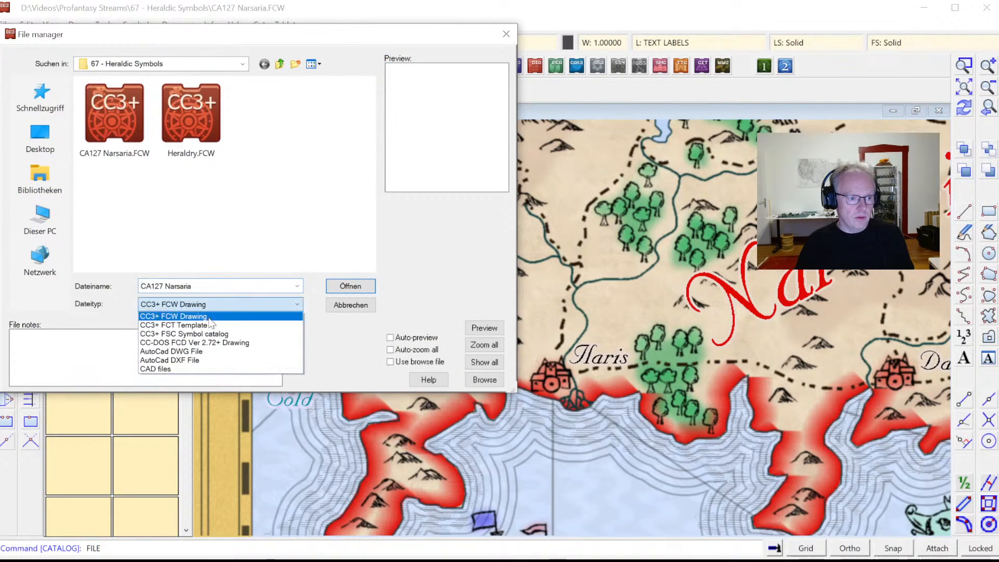
click(218, 329)
double_click(101, 116)
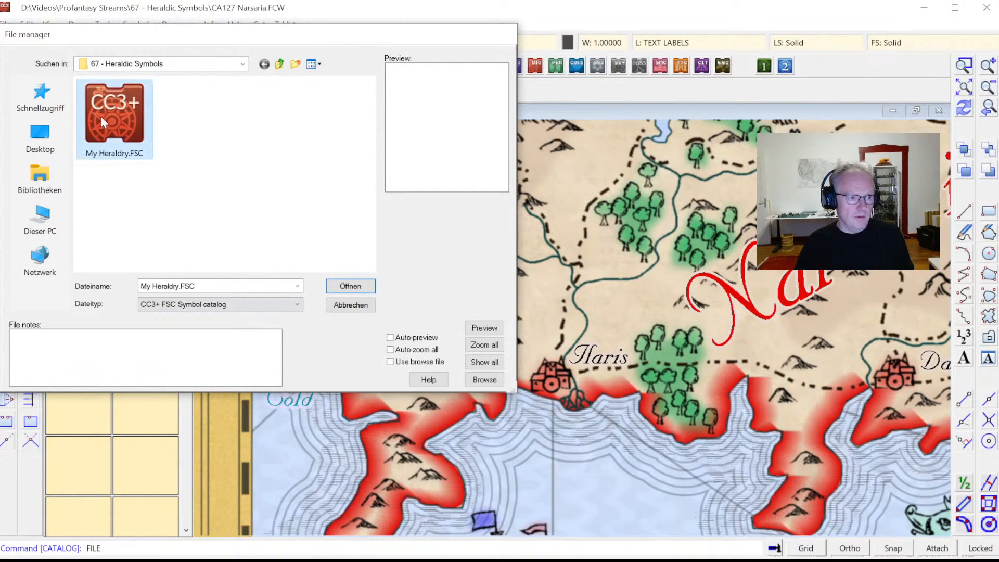
Set the Symbol Manager to show fill style symbols as well, and check the catalog's symbol list
click(140, 25)
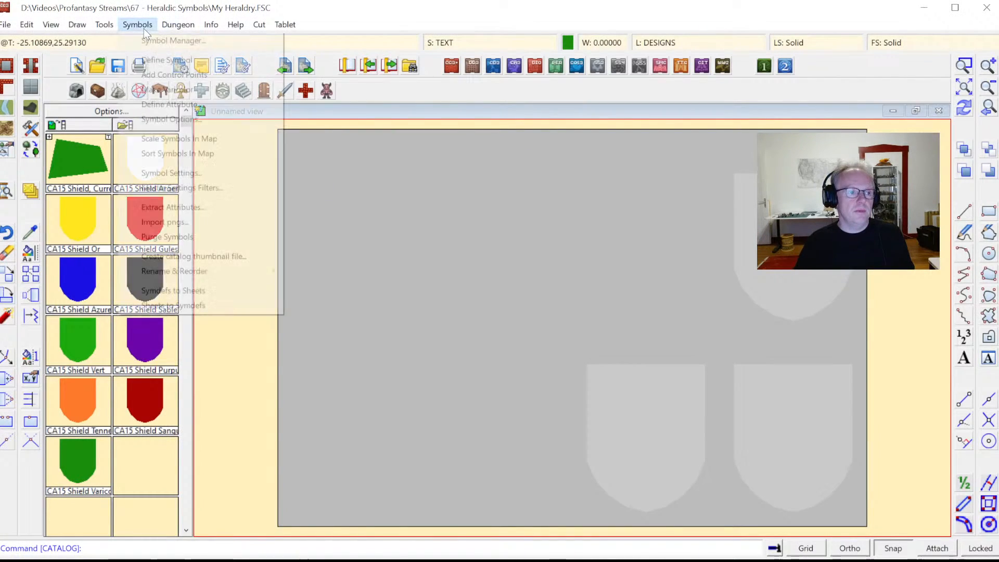
click(158, 41)
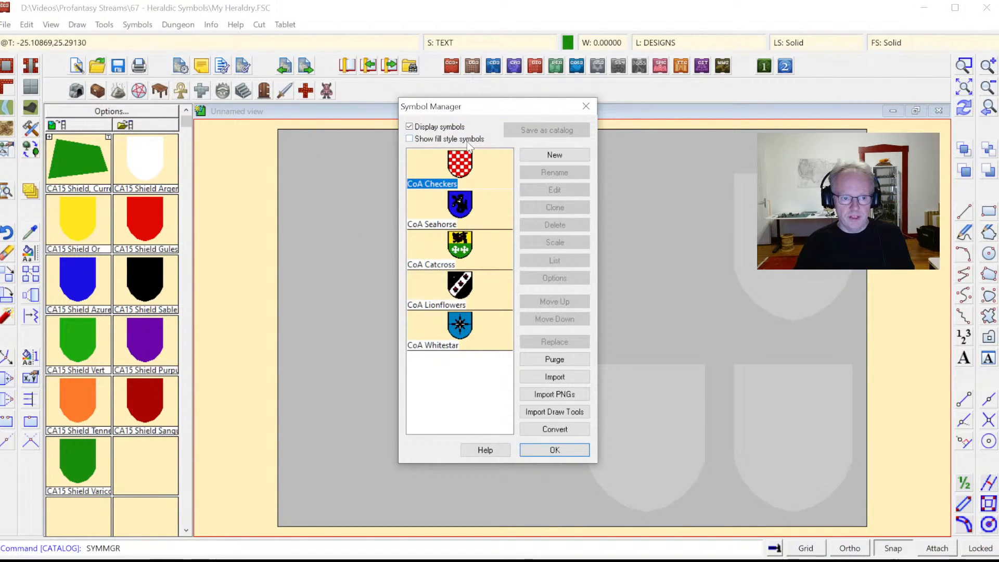
click(410, 140)
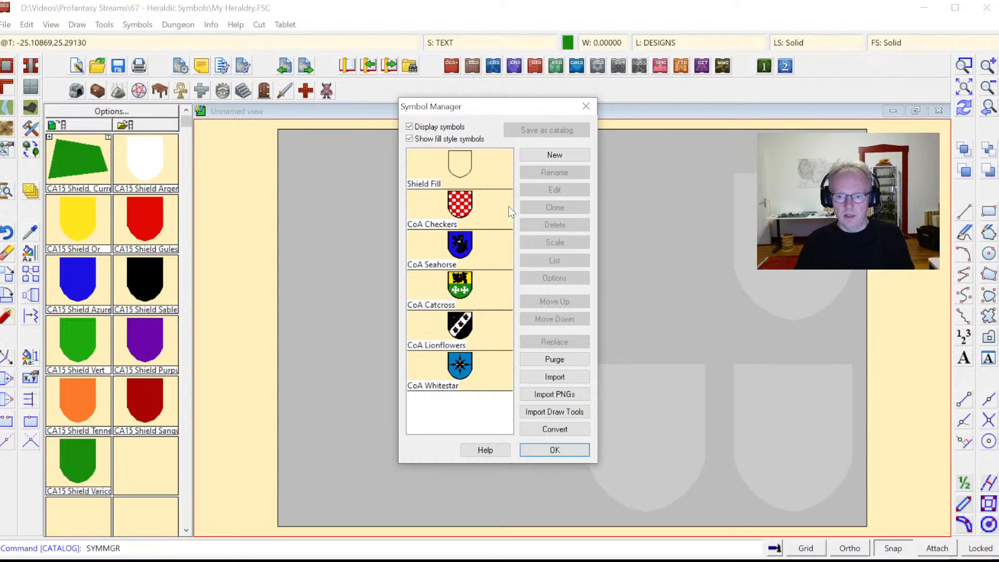
click(587, 106)
Examine the Shield Fill settings among the symbol fills in the fill style properties, without changing them
click(891, 43)
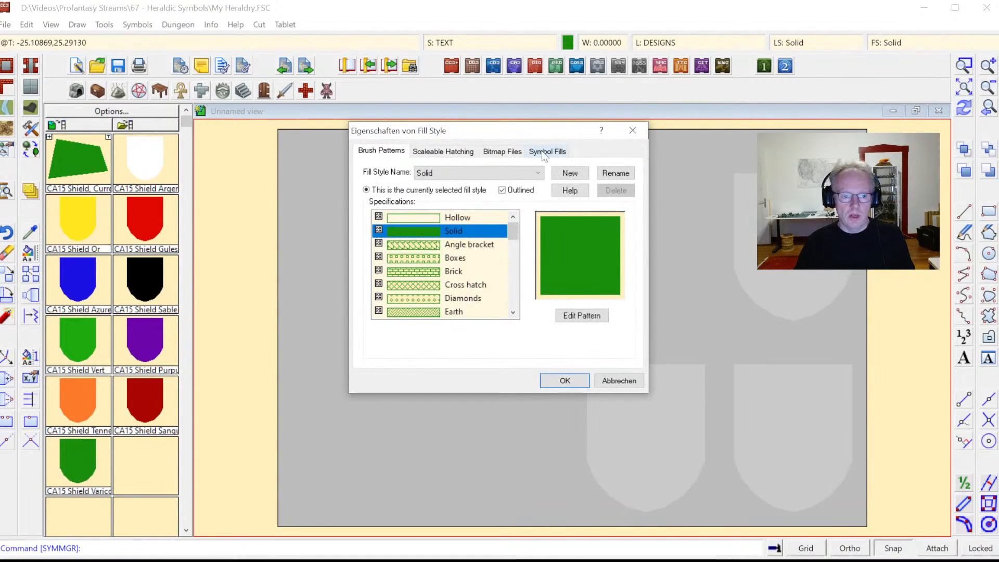
click(545, 153)
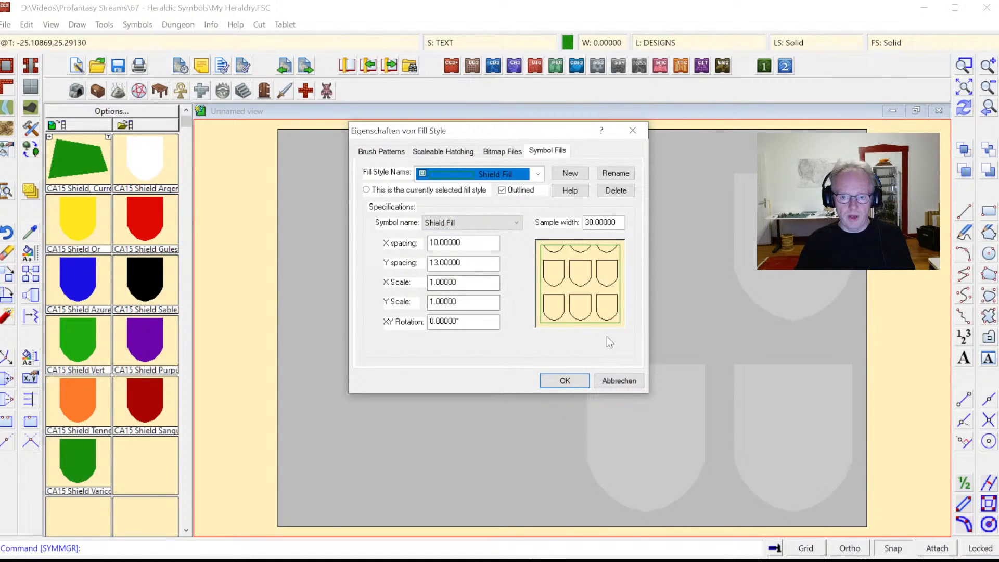
click(608, 381)
Delete the Shield Fill symbol definition from the catalog in the Symbol Manager
click(137, 24)
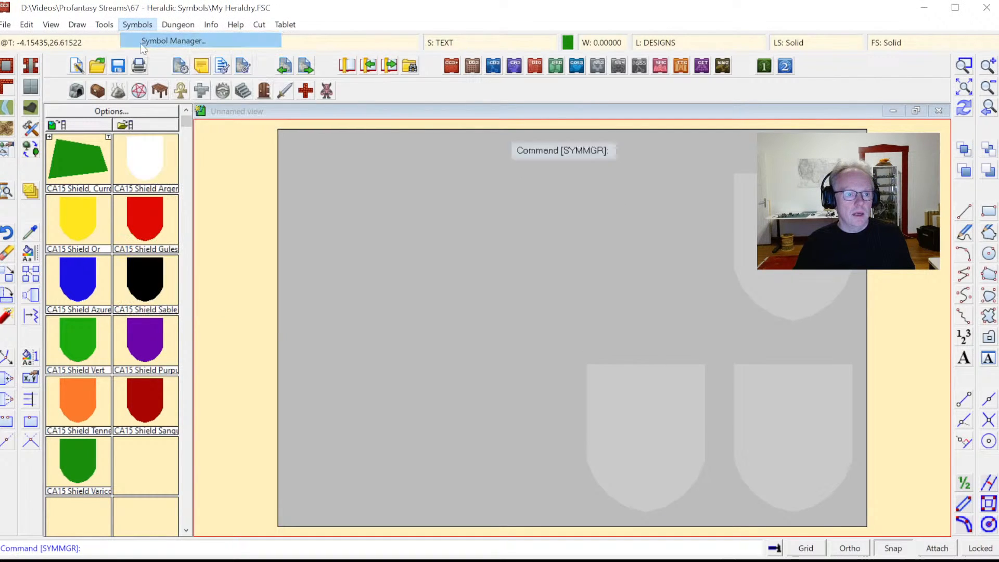
click(137, 40)
click(444, 164)
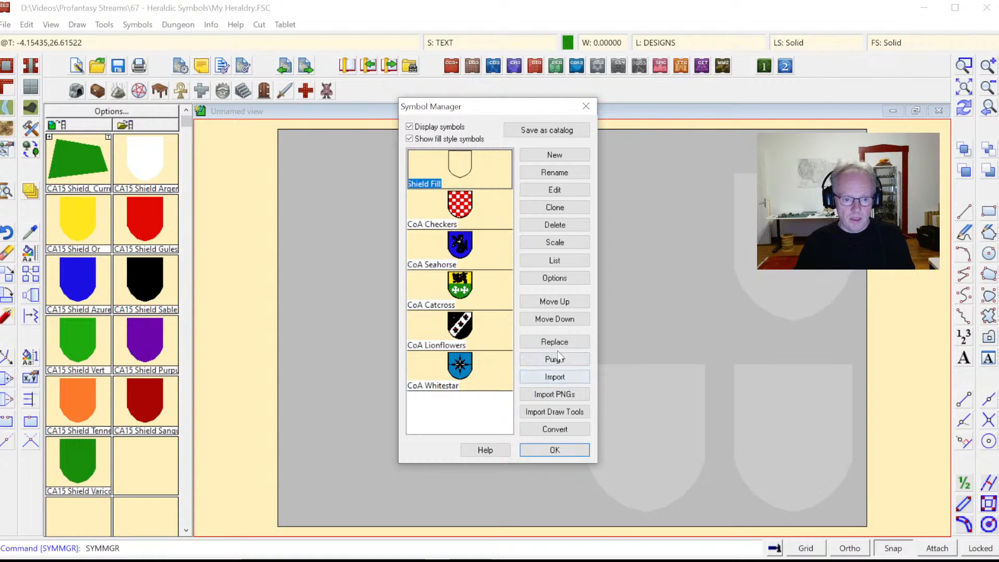
click(555, 224)
key(Return)
click(555, 450)
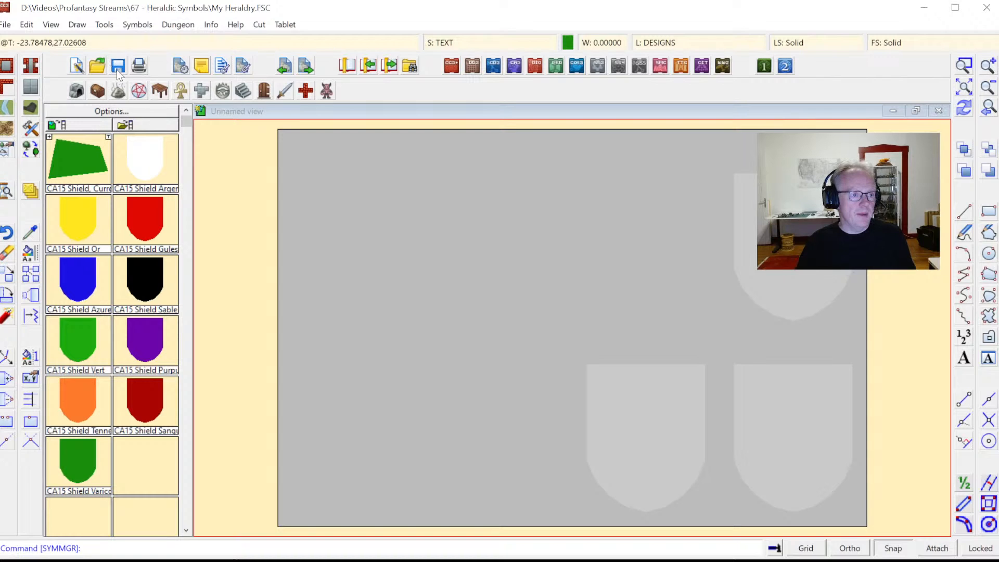
Reopen the map CA127 Narsaria.FCW and load the edited catalog My Heraldry.FSC from the folder 67 - Heraldic Symbols
click(6, 24)
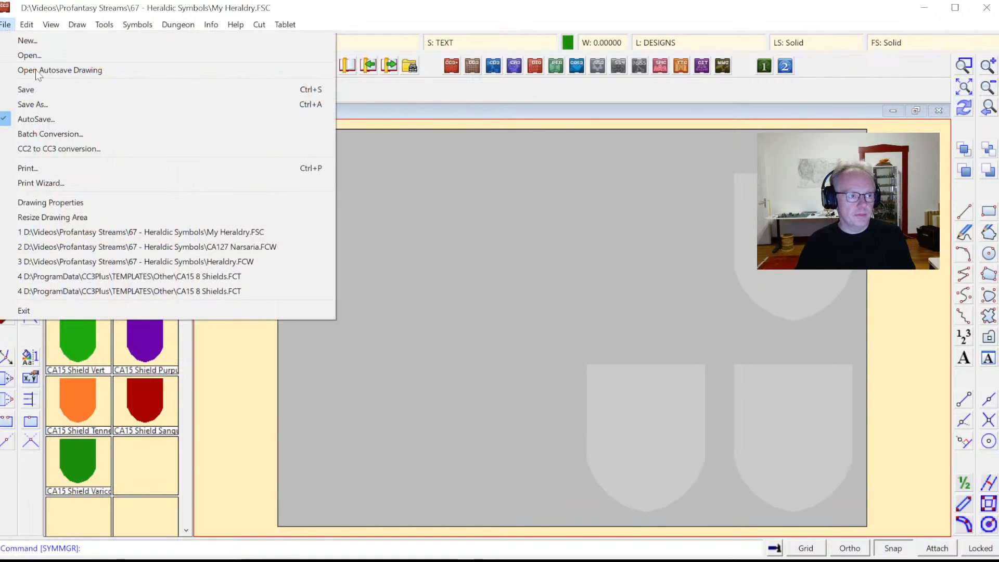
click(129, 249)
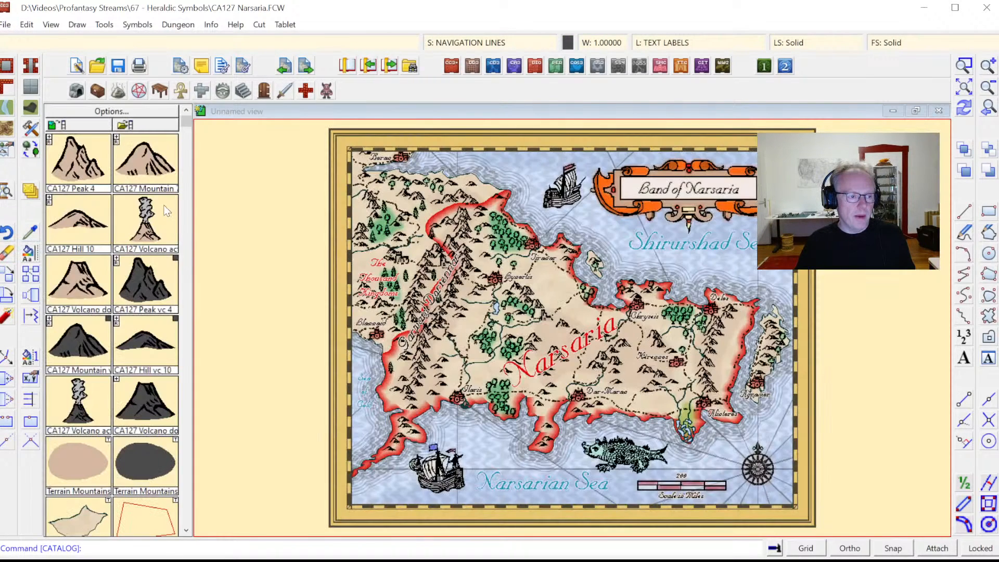
click(125, 125)
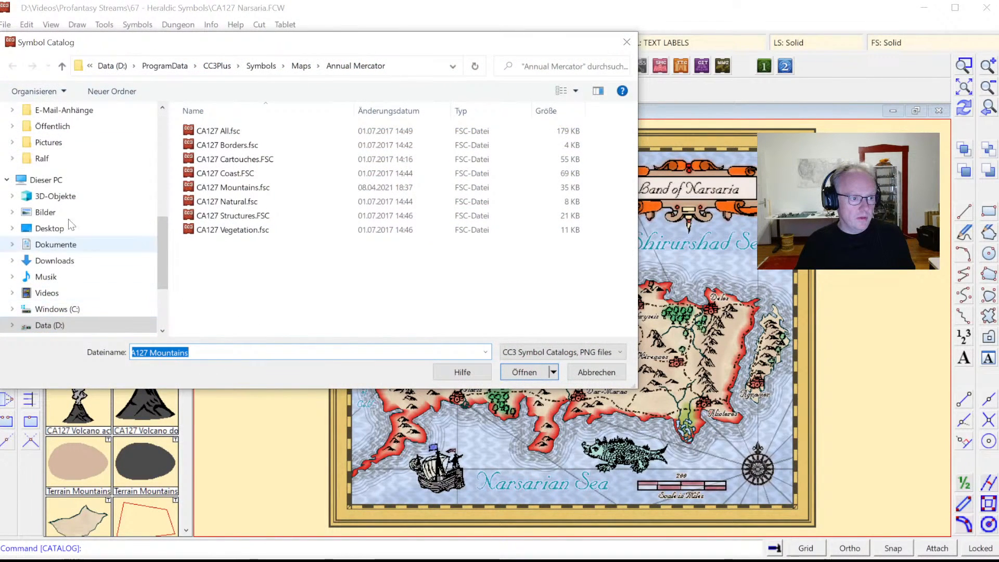
scroll(66, 209, down, 2)
click(47, 228)
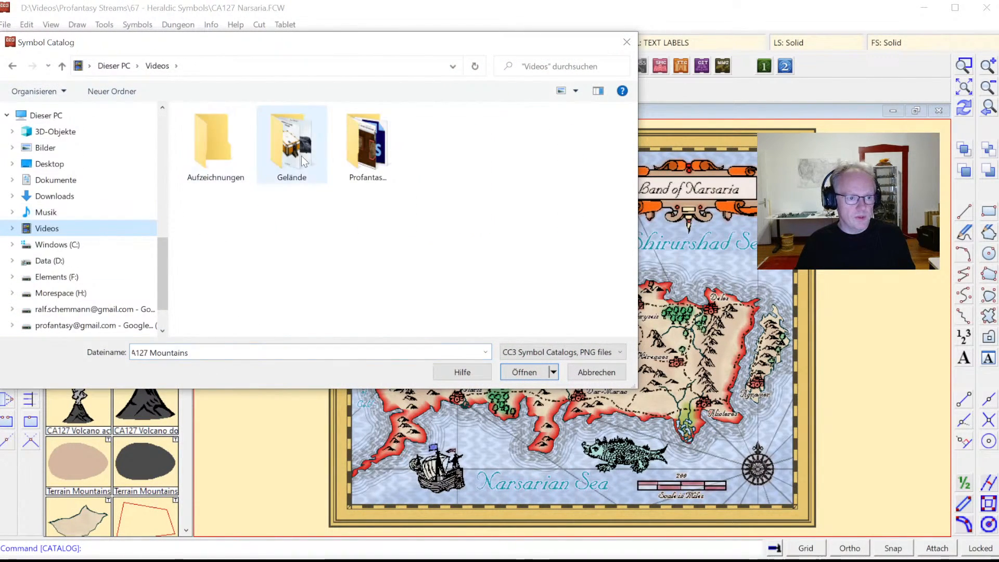
double_click(382, 166)
scroll(382, 208, down, 10)
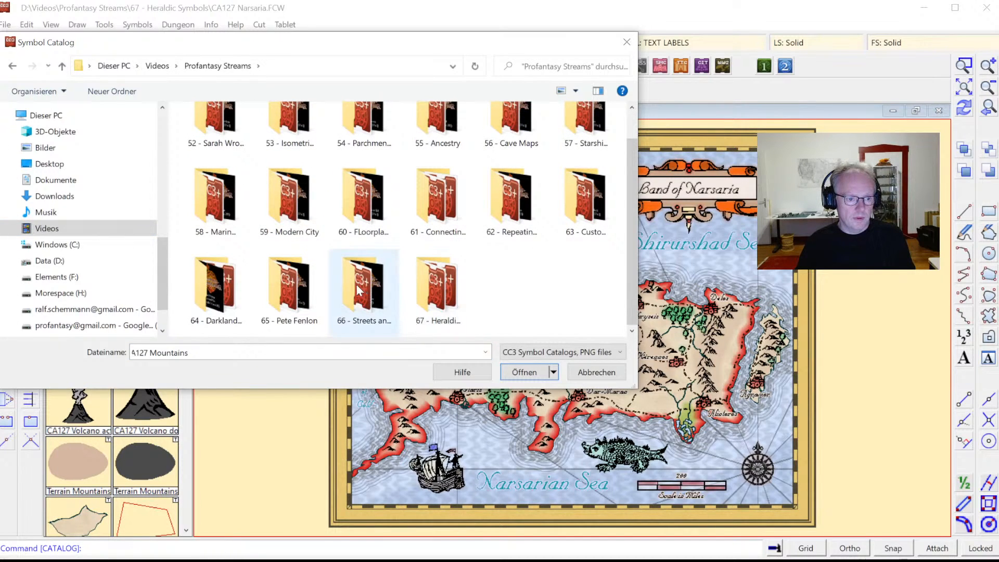
double_click(439, 288)
double_click(230, 129)
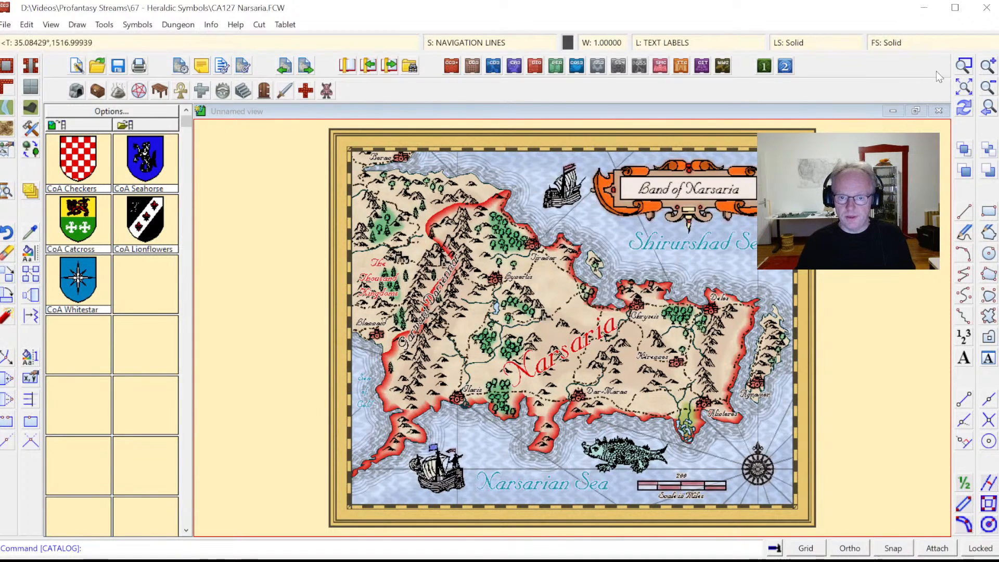
Try placing an enlarged CoA Checkers shield on the coast just below the city of Ilaris, and undo that placement
click(965, 69)
click(392, 345)
click(520, 435)
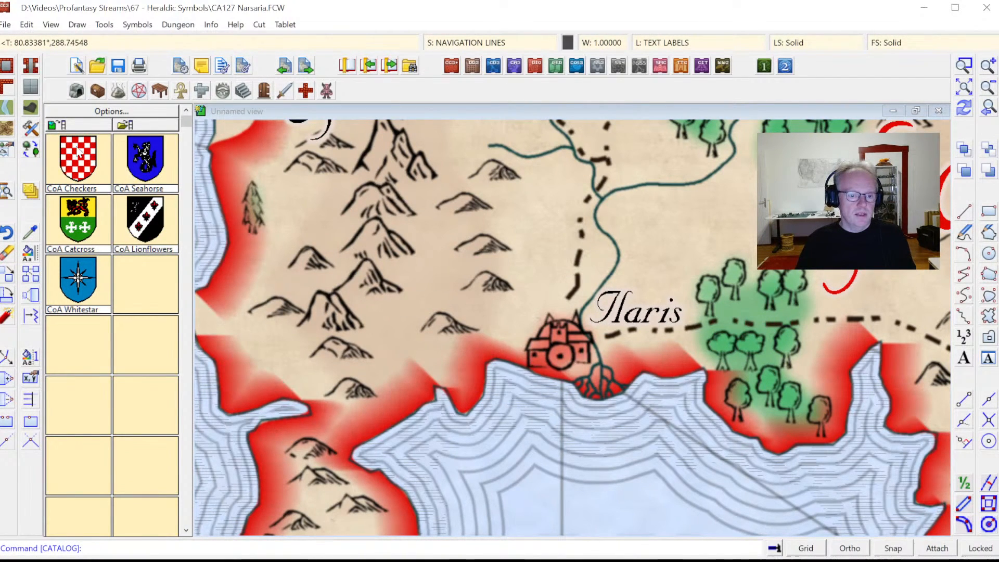
click(87, 169)
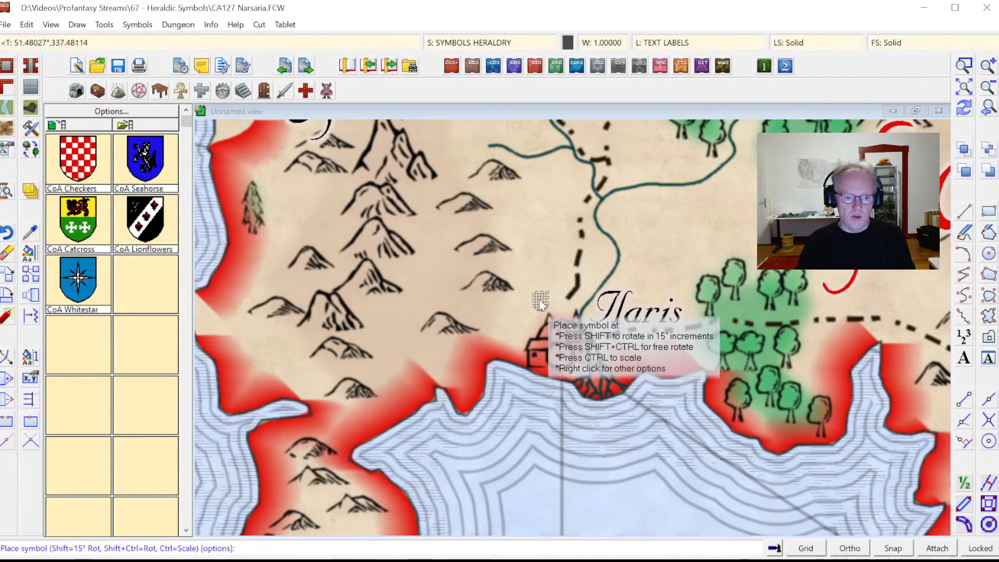
right_click(539, 256)
click(557, 245)
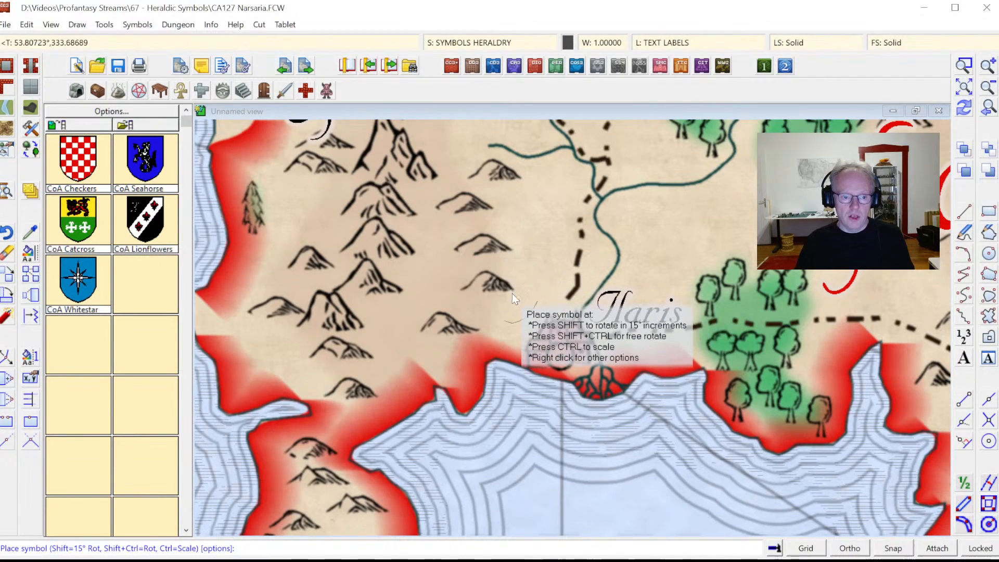
click(524, 407)
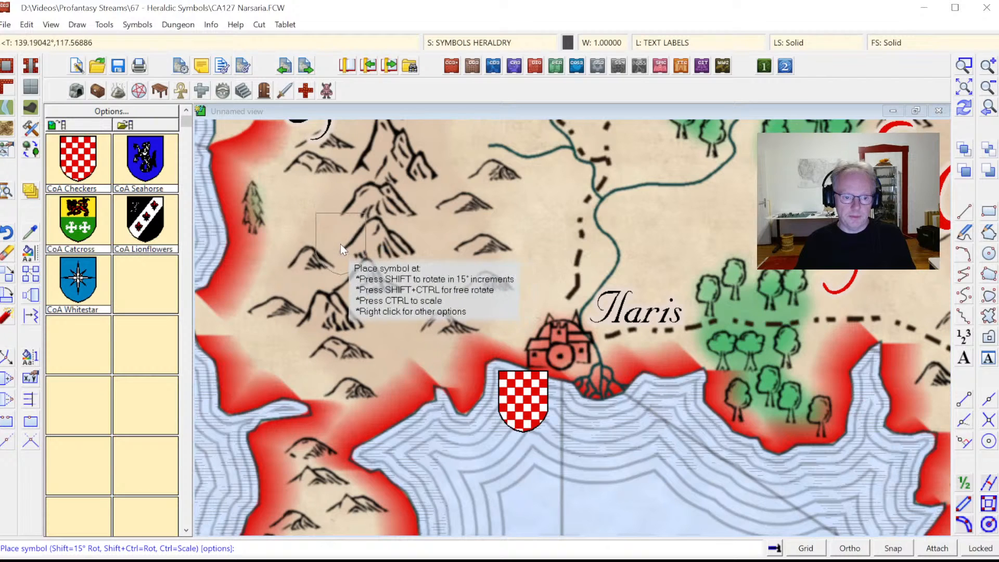
click(27, 25)
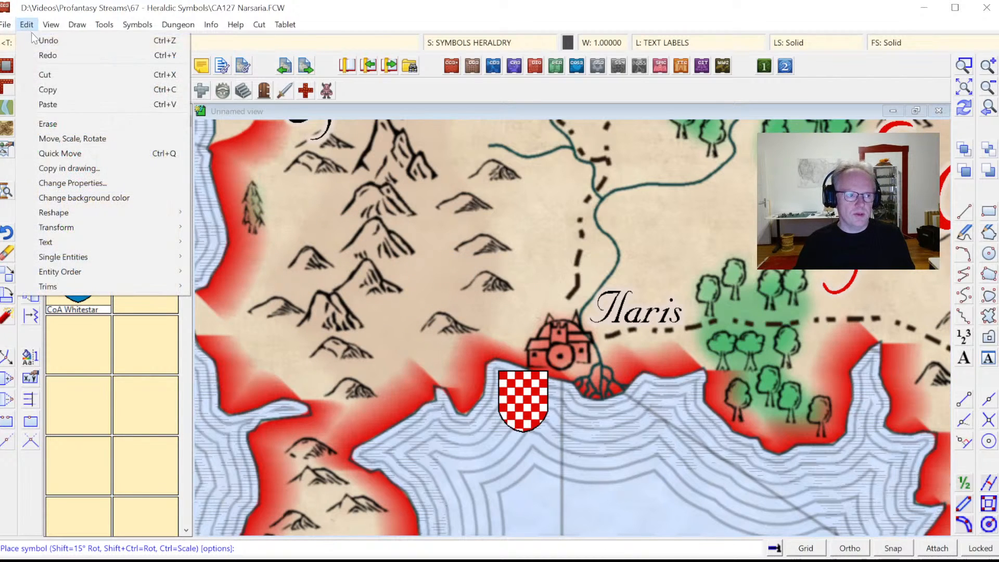
click(40, 38)
Place the CoA Checkers shield at scale 4 on the coast just below the Ilaris label, east of the city symbol
click(86, 198)
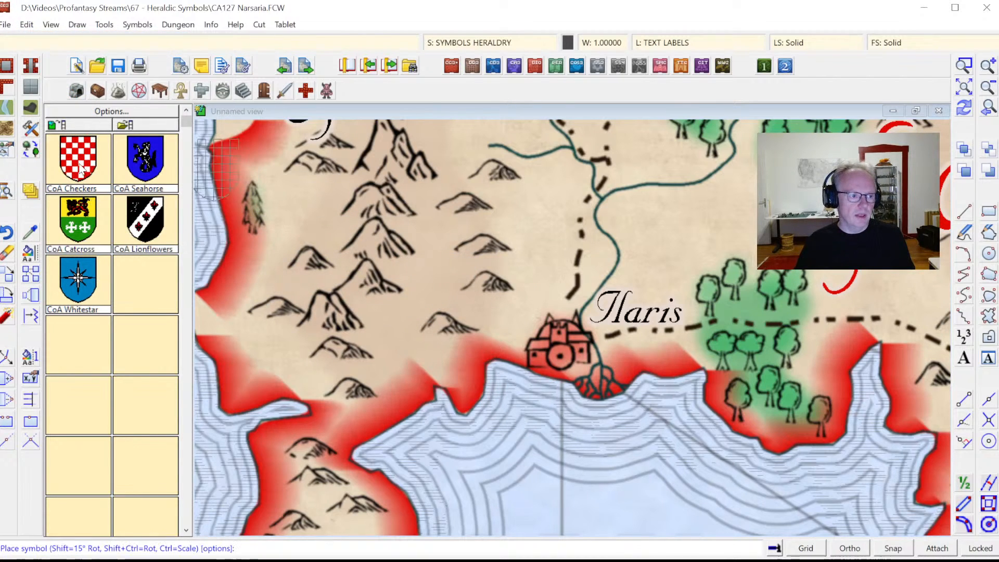
right_click(371, 243)
text(4)
click(556, 224)
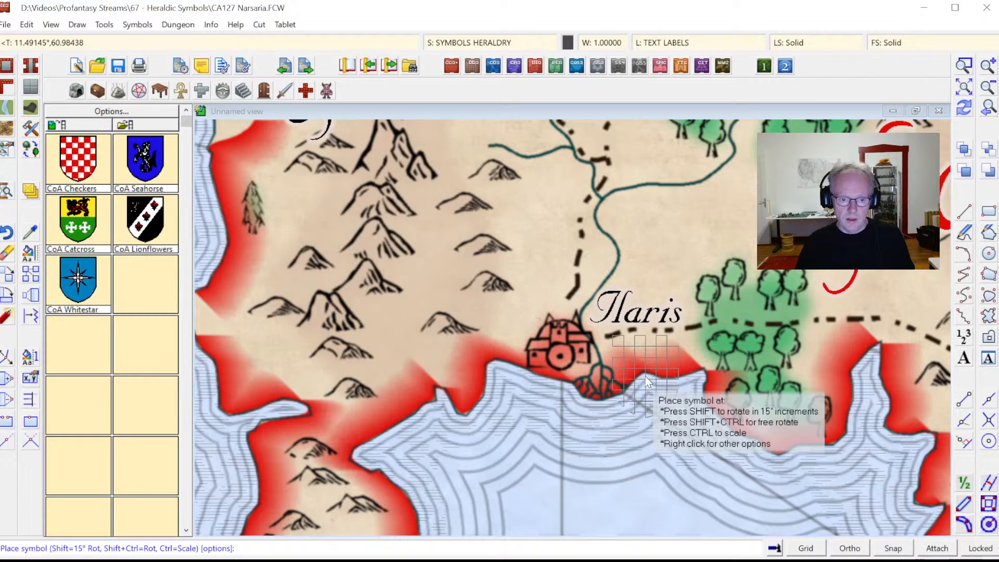
click(645, 377)
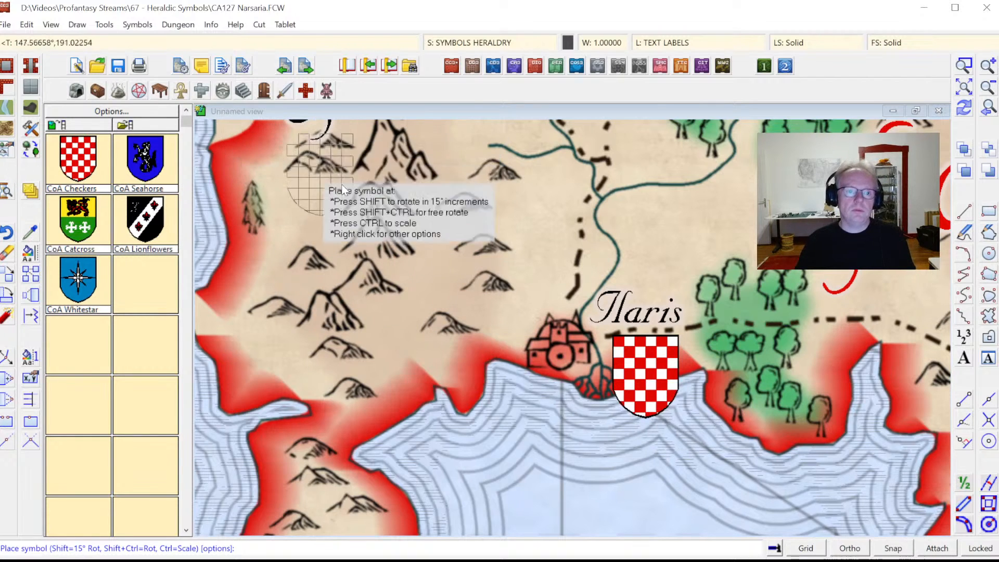
Move the SYMBOLS HERALDRY sheet up in the sheet order so that it comes directly after SYMBOLS
click(474, 44)
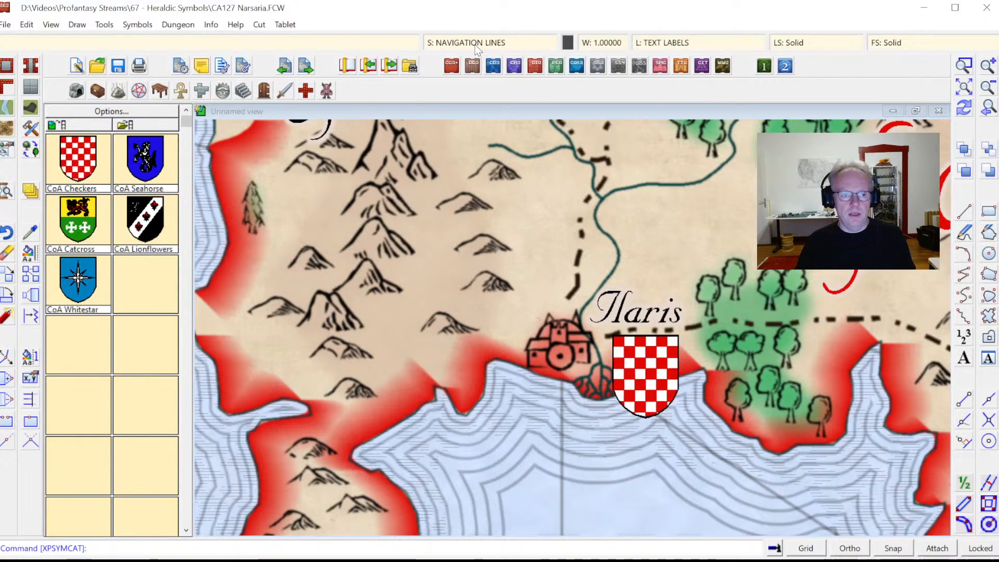
click(411, 403)
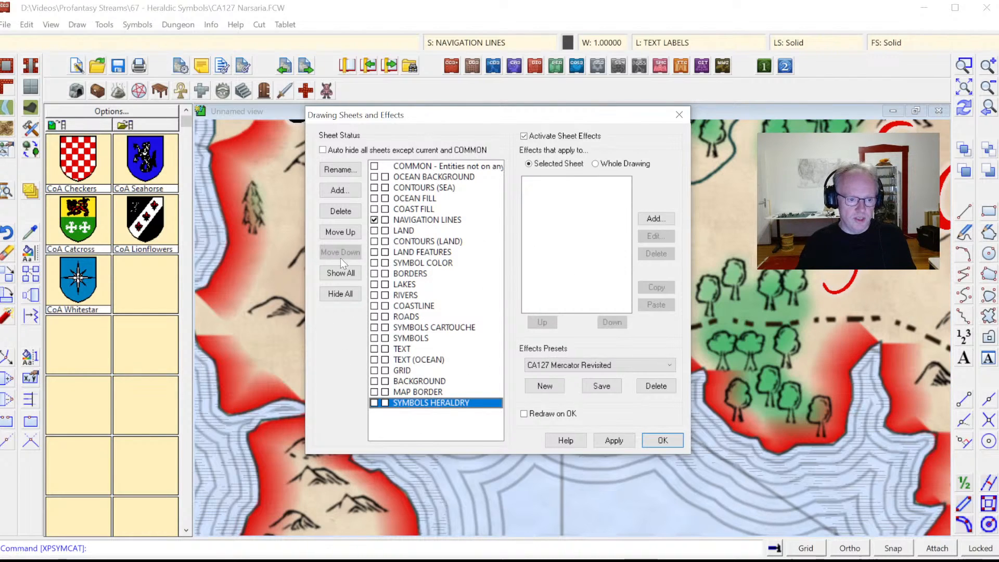
click(339, 230)
click(339, 230)
click(338, 231)
click(337, 233)
click(338, 237)
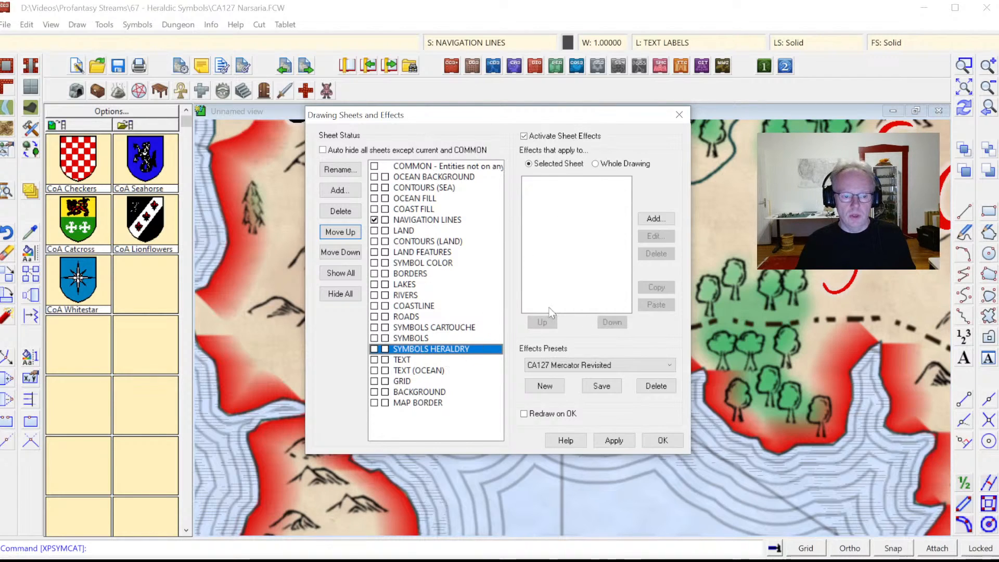
Add a Drop Shadow effect measured in map units to the SYMBOLS HERALDRY sheet and apply it to the map
click(655, 218)
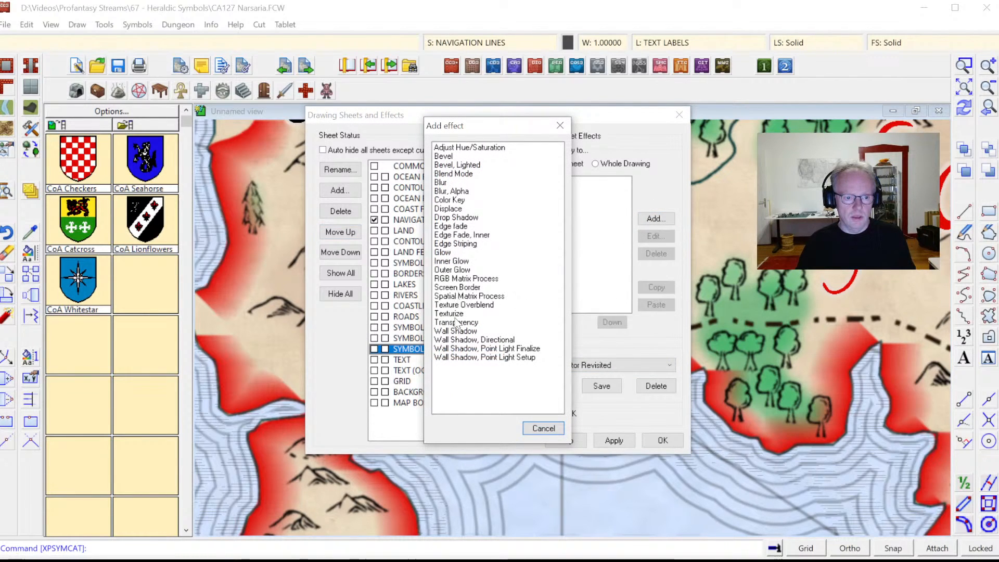
double_click(462, 218)
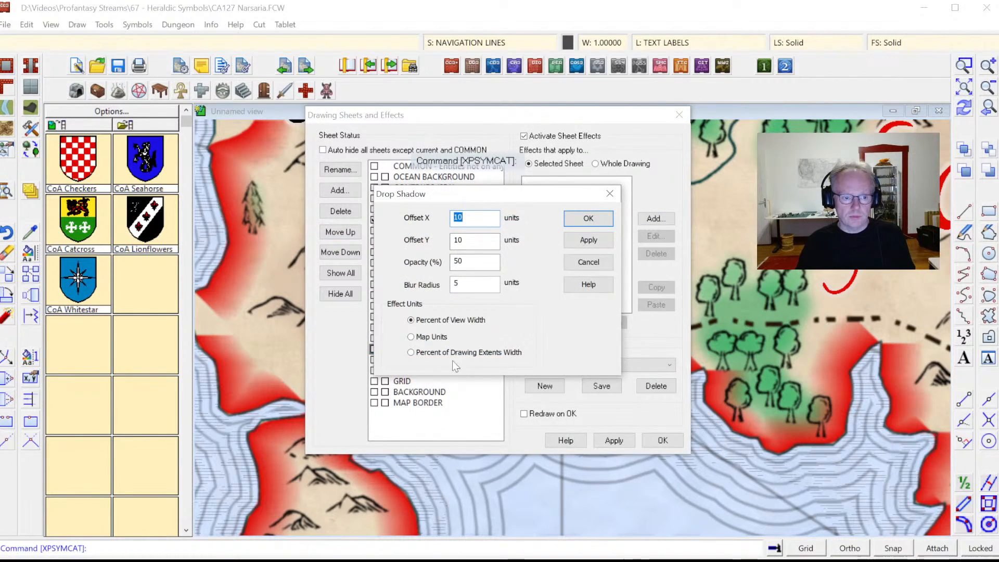
click(422, 337)
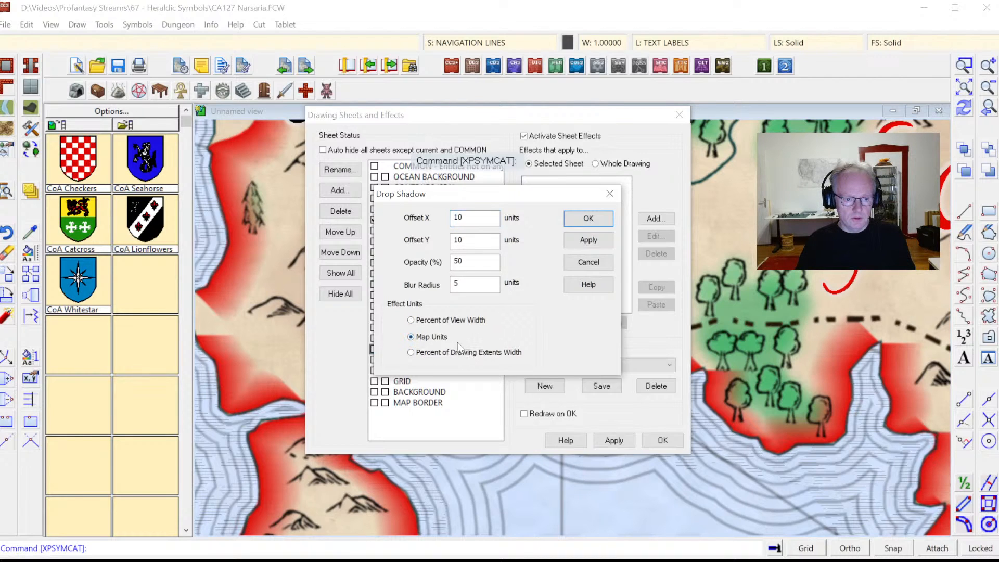
click(588, 218)
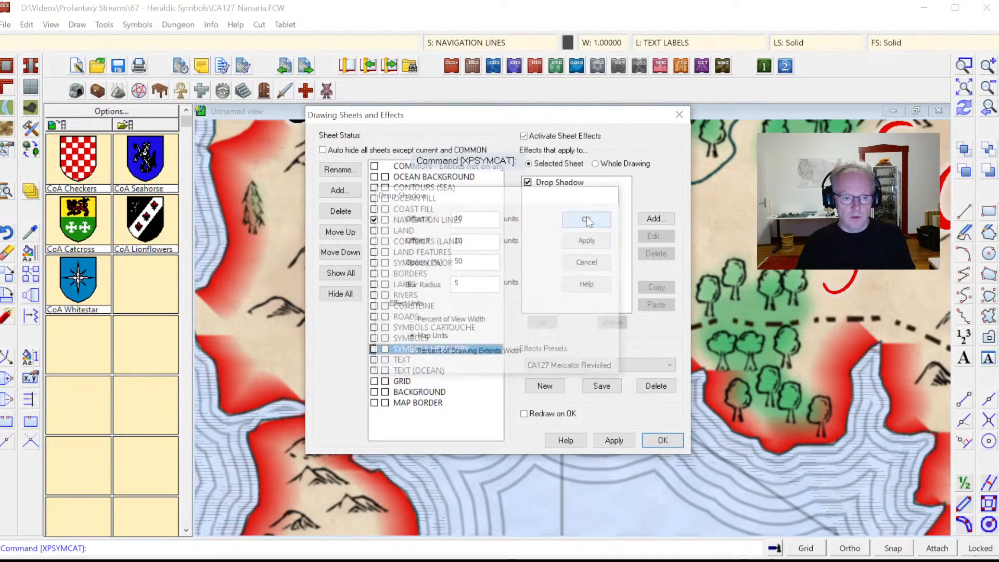
mouse_move(557, 116)
mouse_down()
mouse_move(359, 68)
mouse_move(340, 95)
mouse_up()
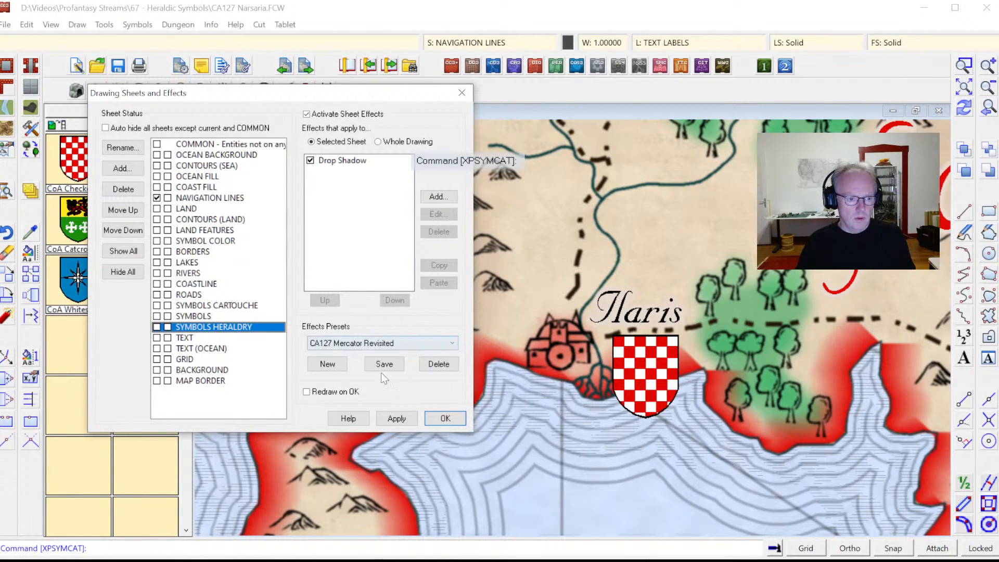
click(398, 419)
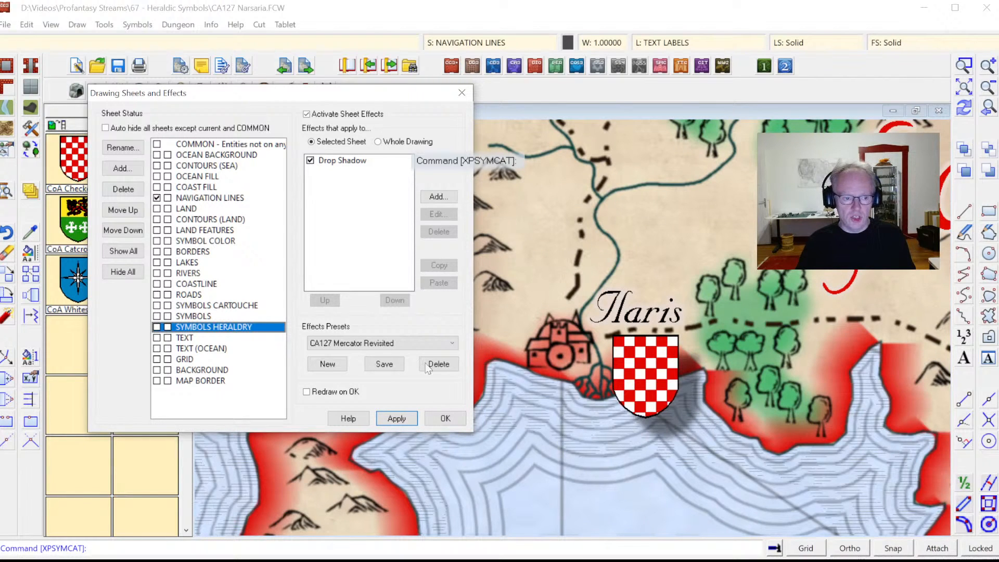
Set the heraldry sheet's Drop Shadow to X and Y offsets of 2 and a blur radius of 3 map units
click(333, 160)
click(437, 214)
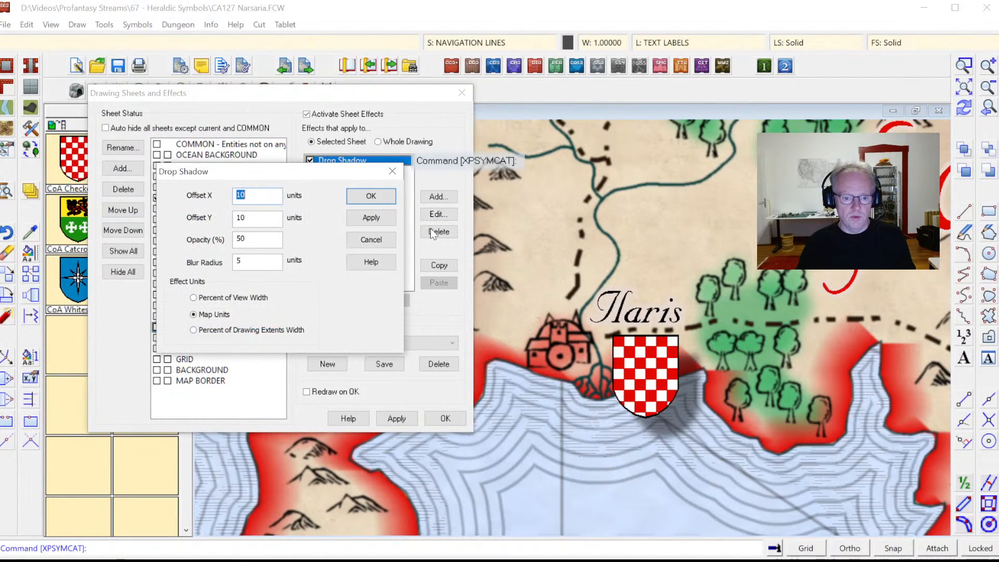
text(1)
key(shift+Tab)
text(2)
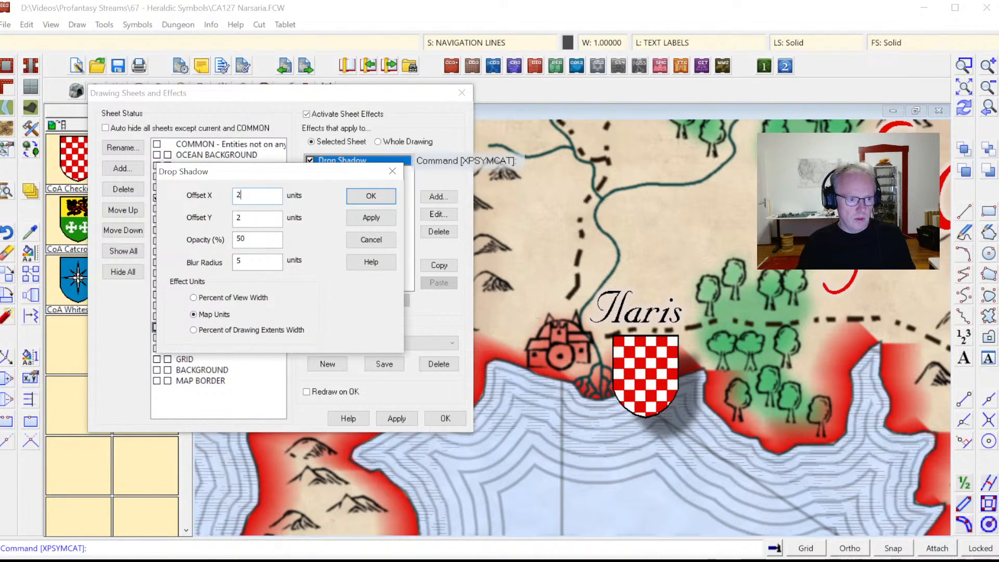
key(Tab)
key(Tab)
key(Tab)
text(3)
click(370, 223)
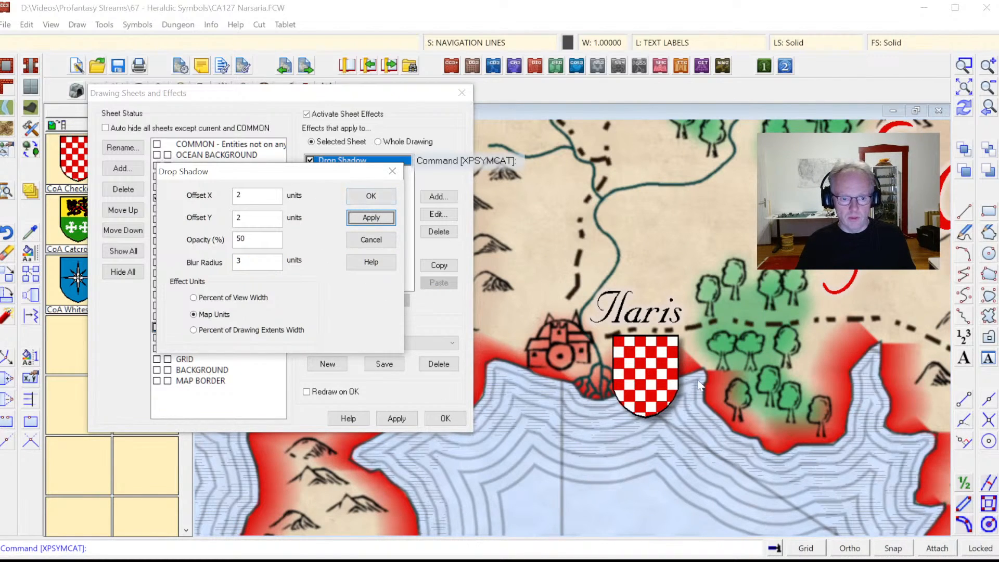
click(368, 195)
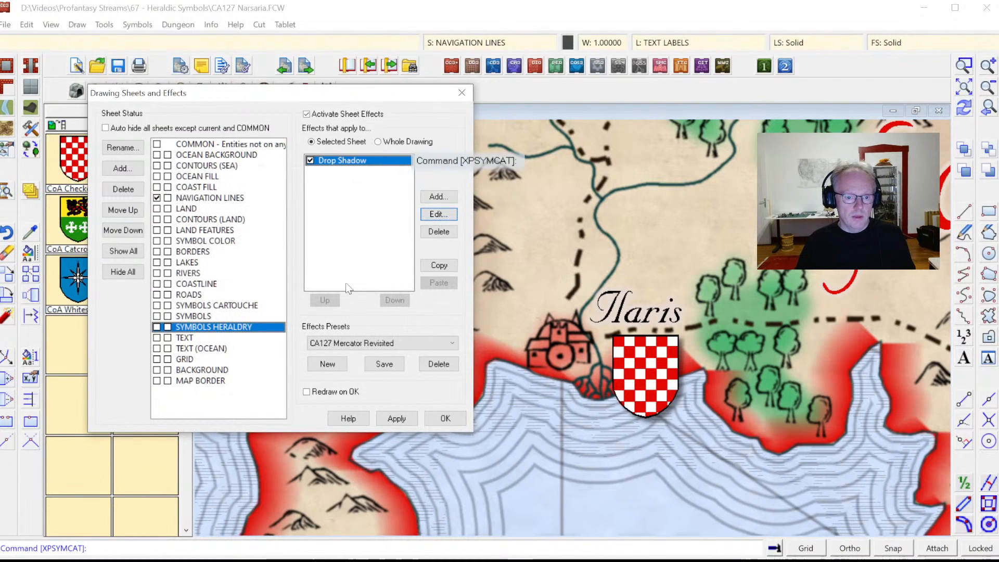
Copy the Blur effect from the SYMBOLS sheet and paste it onto the SYMBOLS HERALDRY sheet
click(198, 316)
click(330, 163)
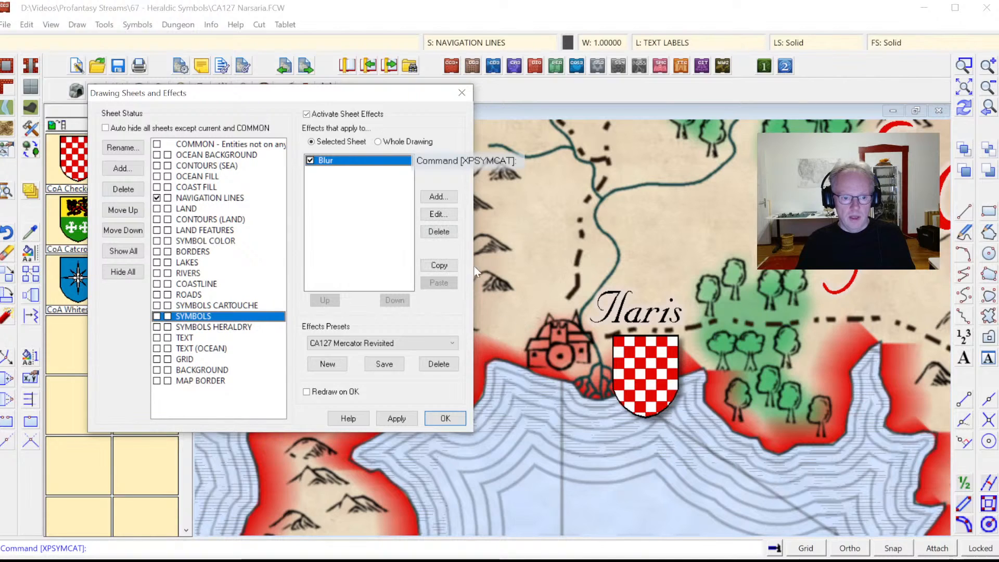
click(438, 214)
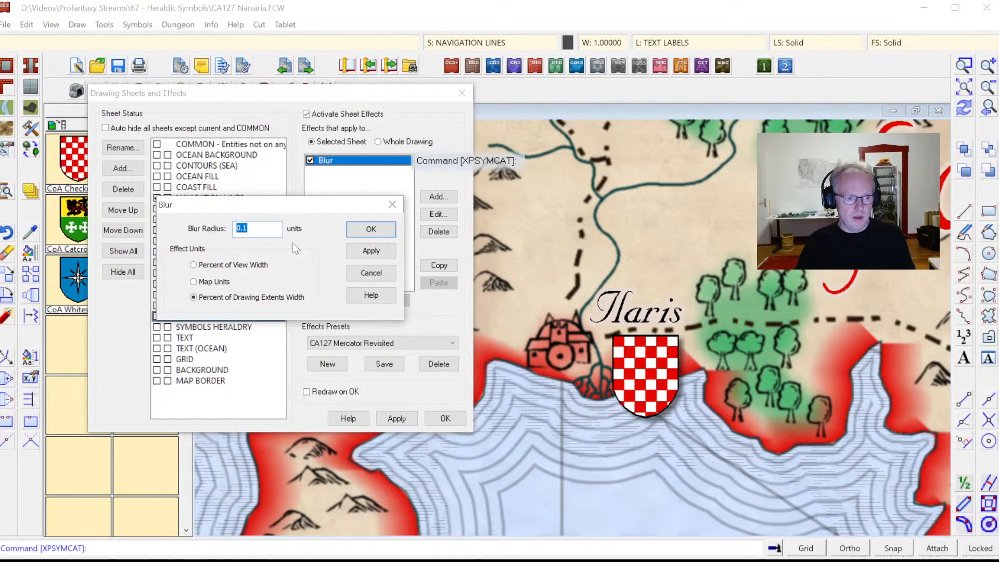
click(371, 230)
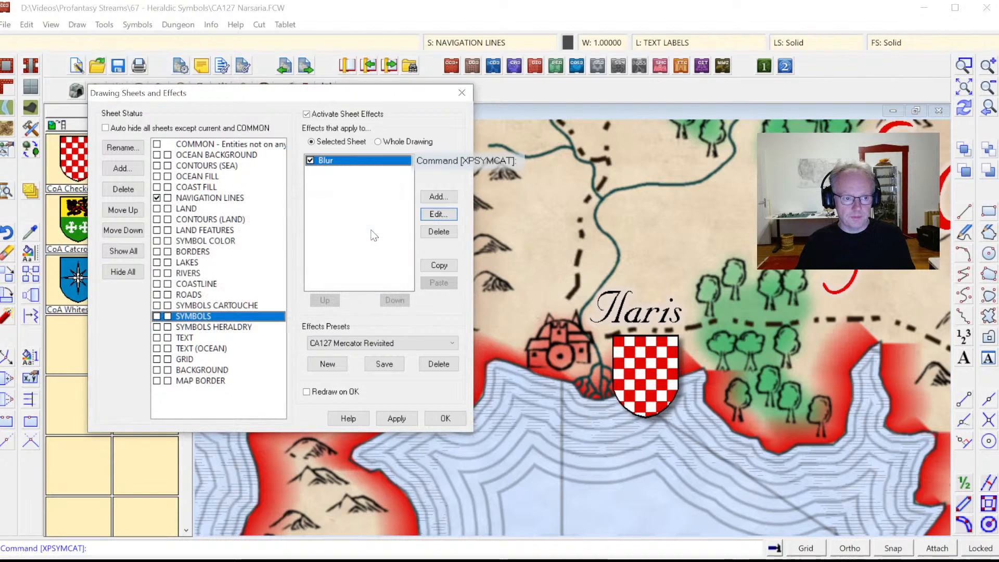
click(439, 265)
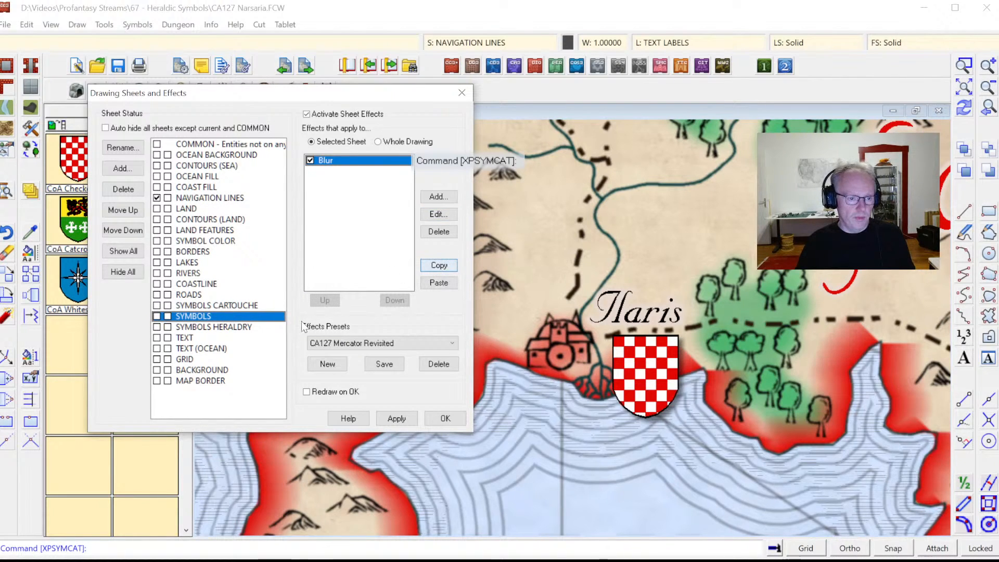
click(254, 328)
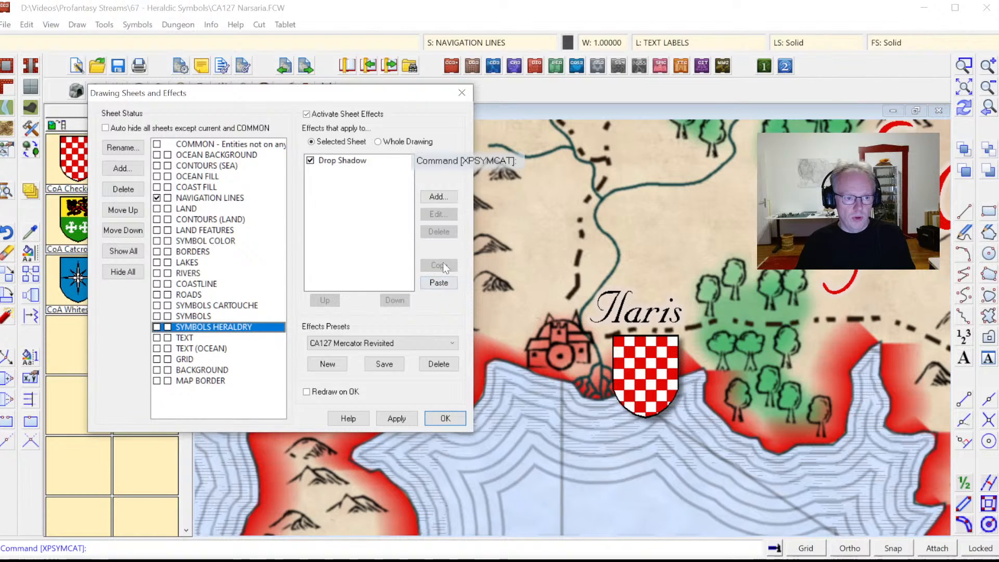
Set the heraldry sheet's Blur radius to 0.05 percent of drawing extents width and apply the sheet effects
click(326, 170)
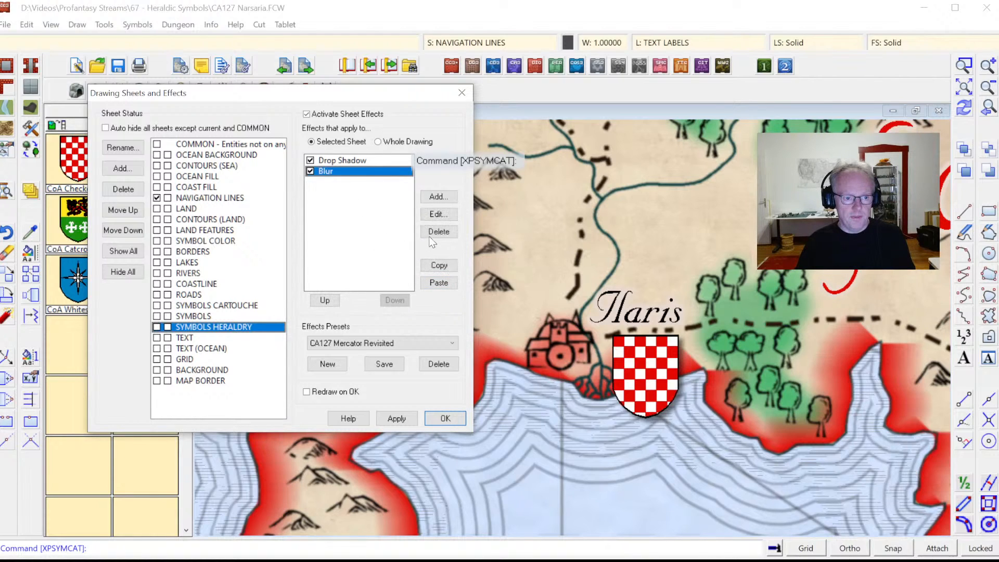
click(428, 214)
click(262, 230)
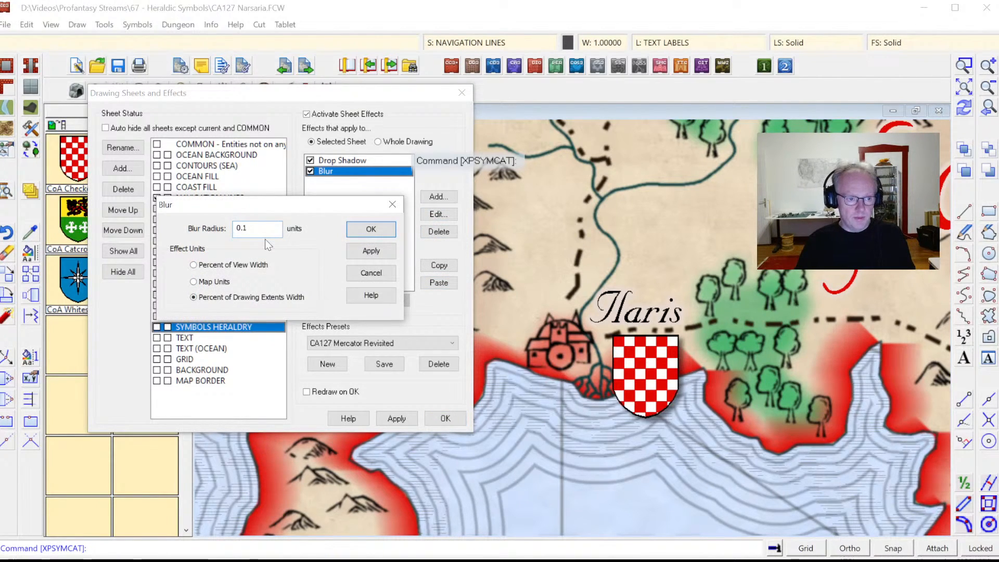
text(.)
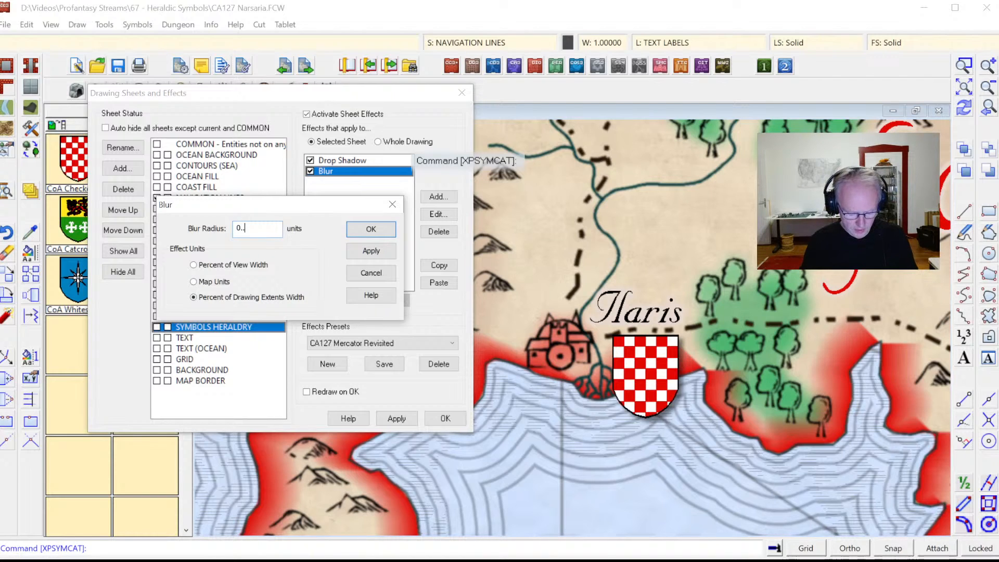
key(BackSpace)
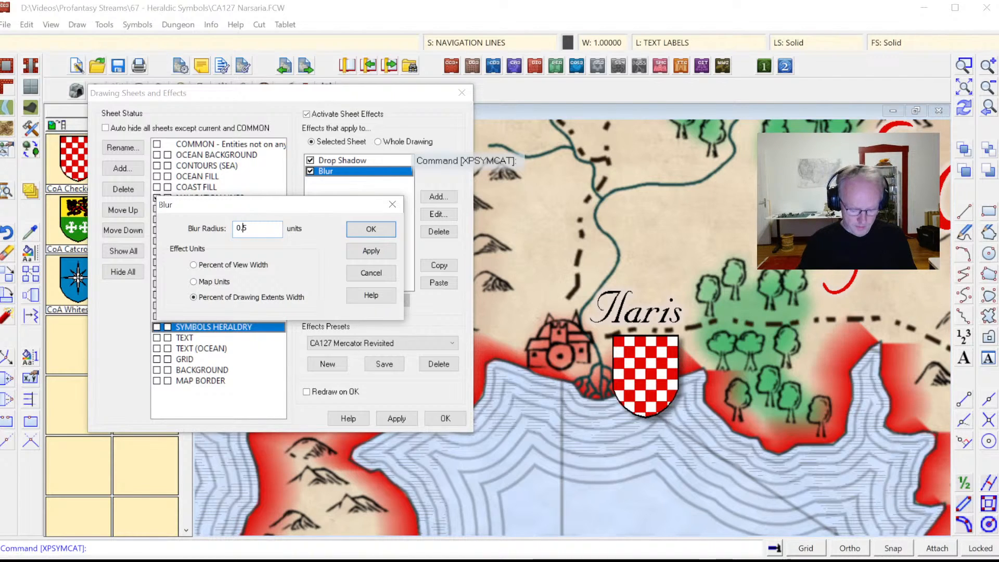
text(0)
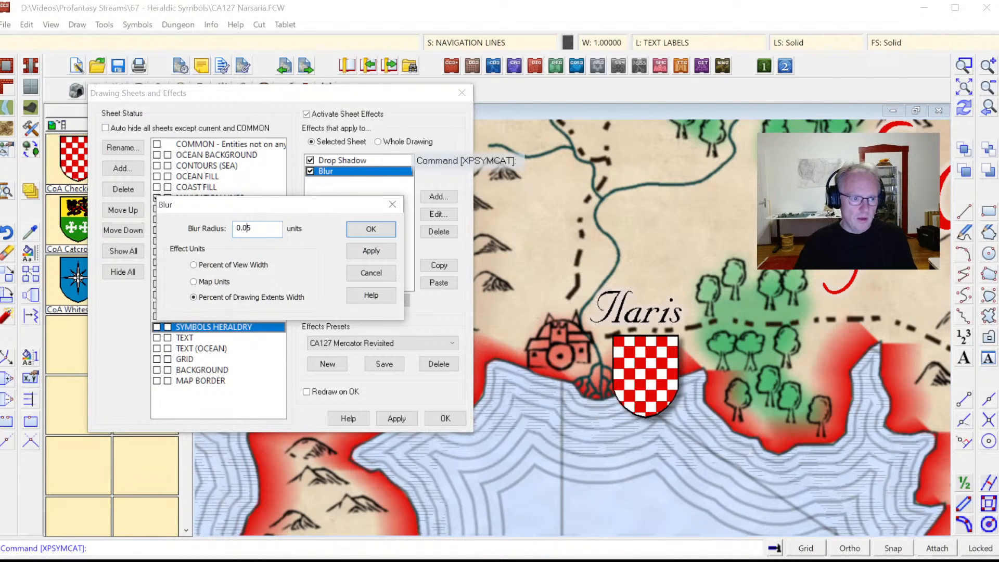
click(383, 227)
click(408, 419)
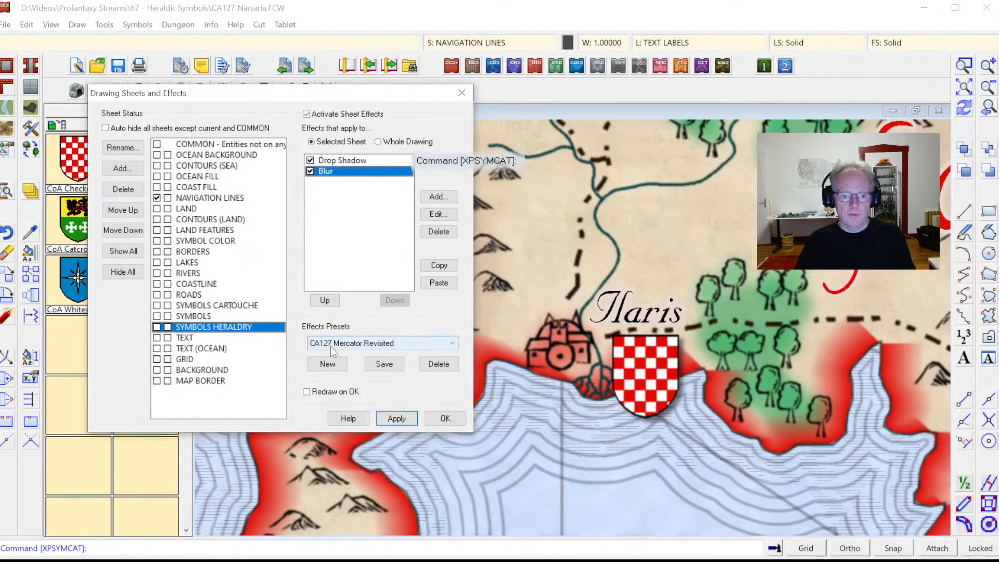
click(445, 418)
Check the placed shield on the whole map and in a closer view of Narsaria's cities
click(962, 94)
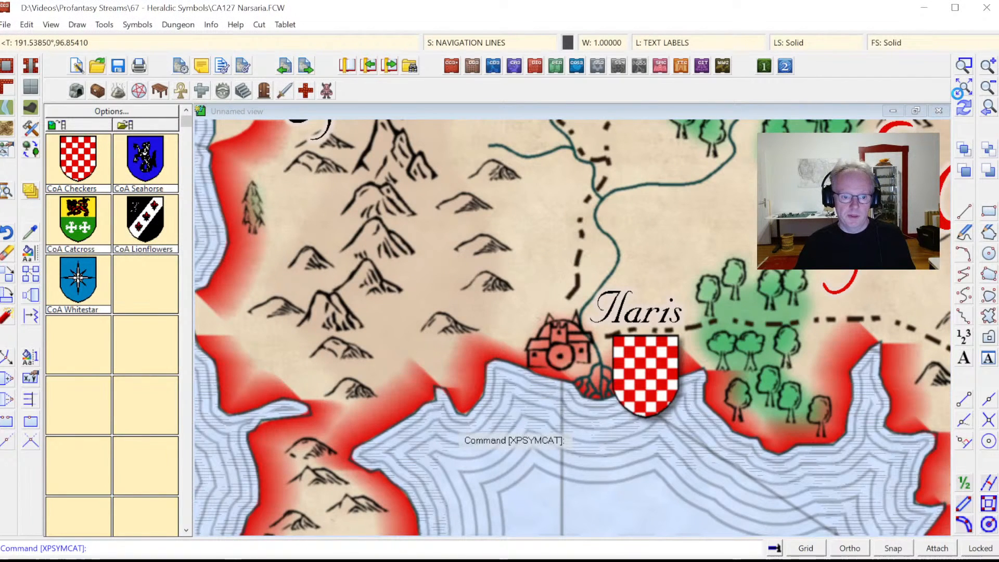
click(964, 65)
click(429, 258)
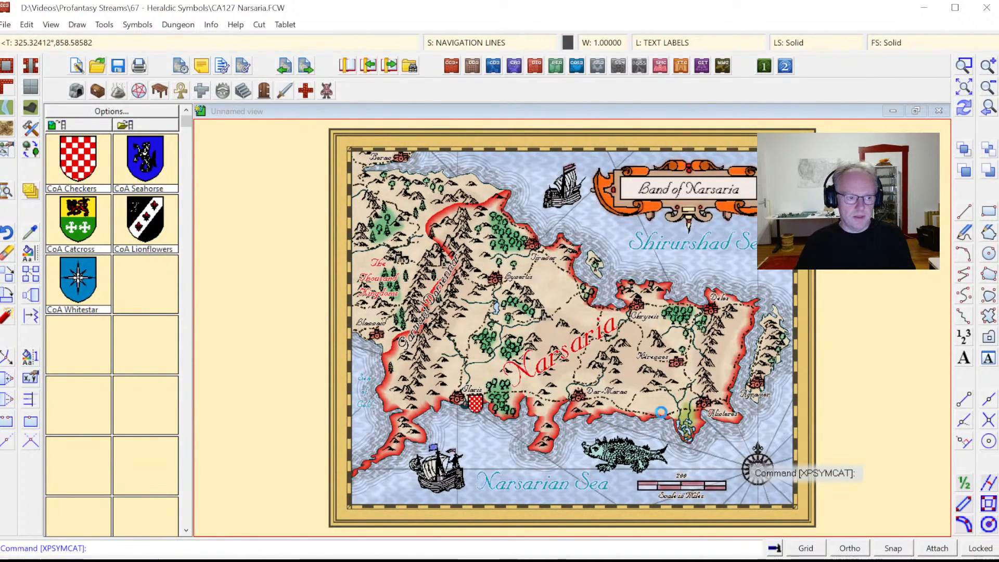
scroll(572, 348, up, 2)
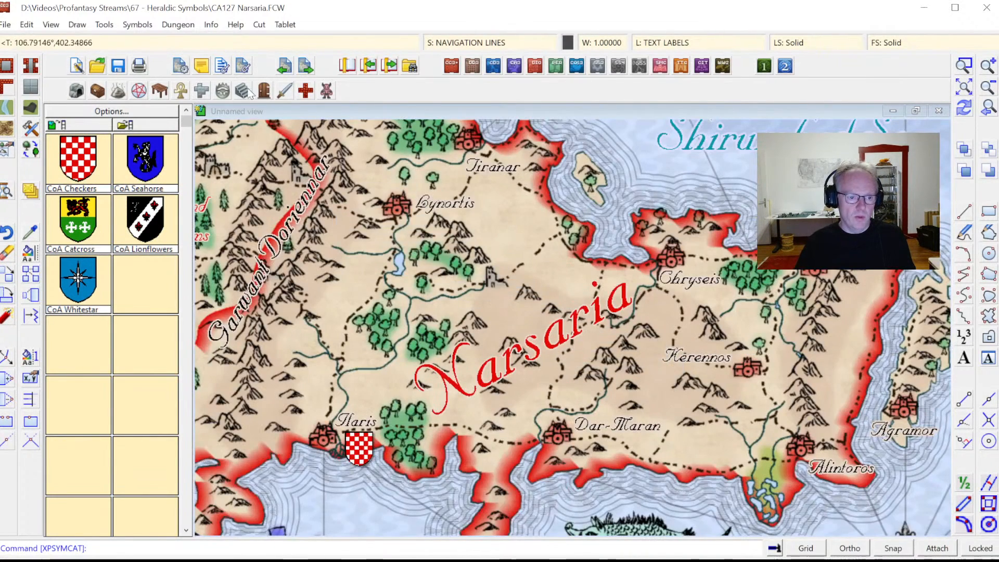
Add a new layer named HERALDRY and make it the current layer
click(145, 160)
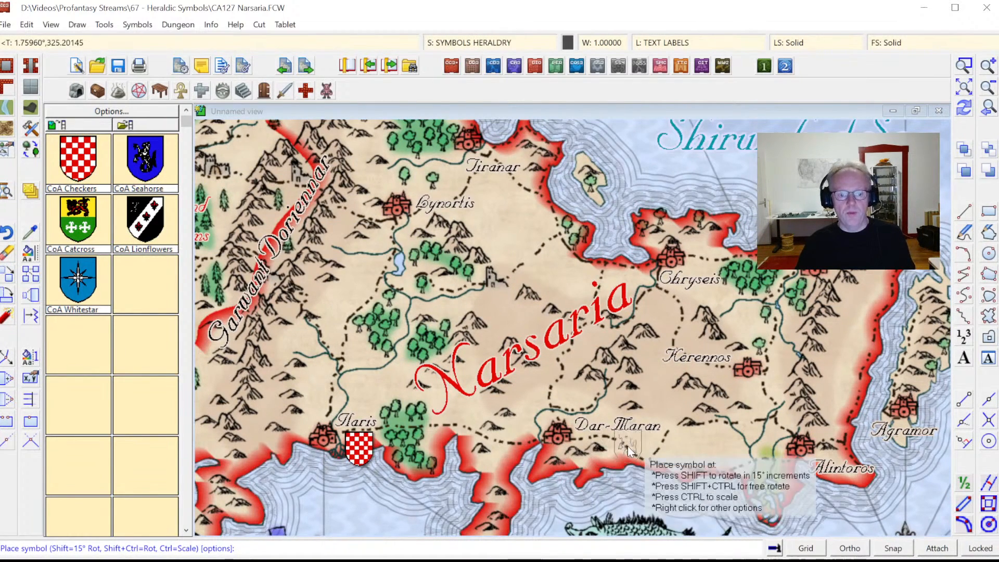
key(Escape)
click(652, 42)
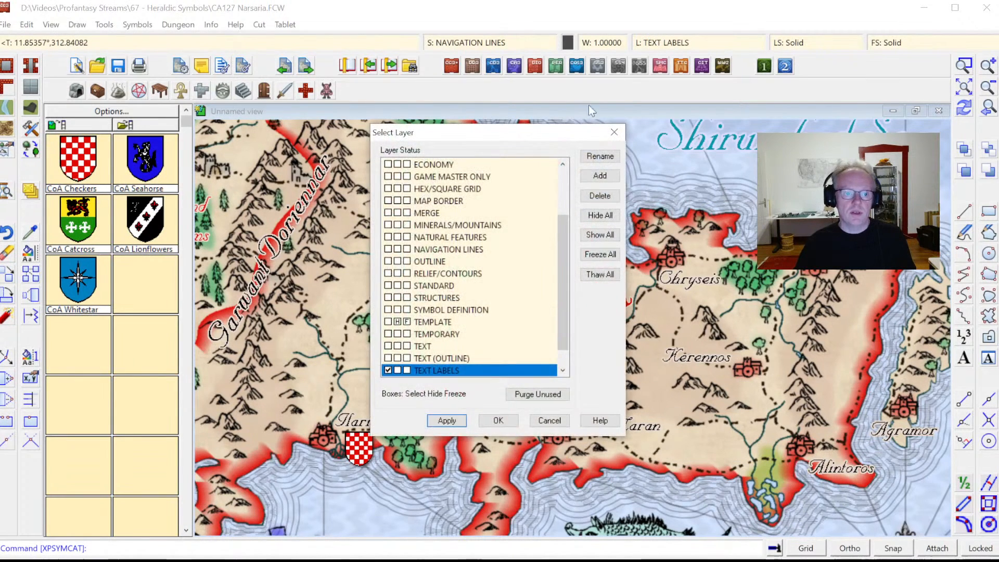
click(607, 178)
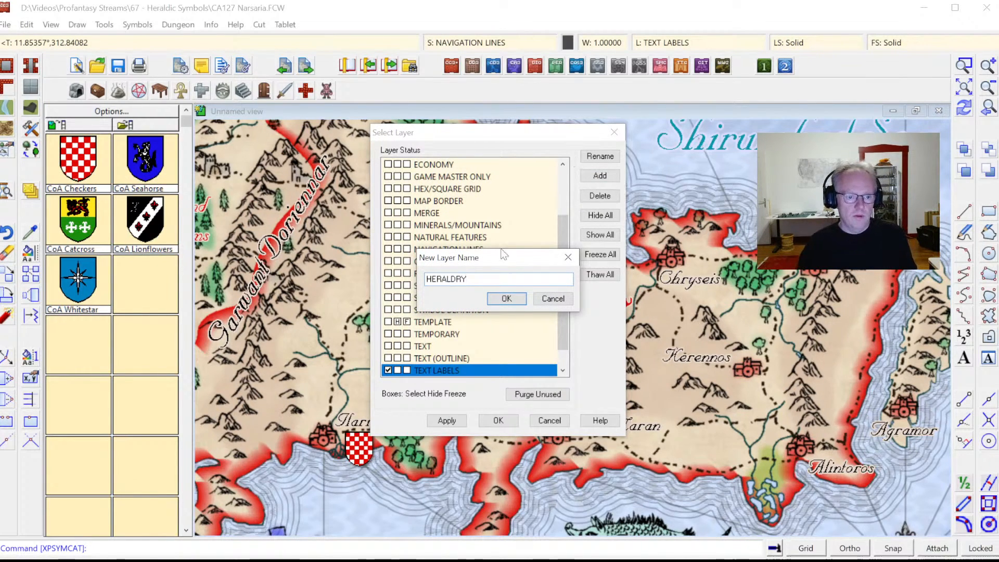
click(507, 300)
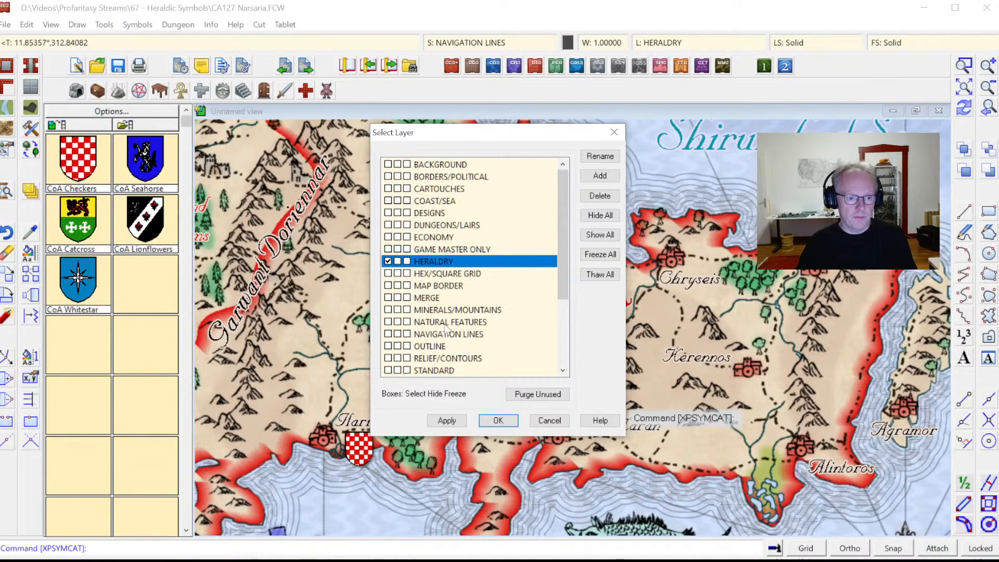
click(499, 420)
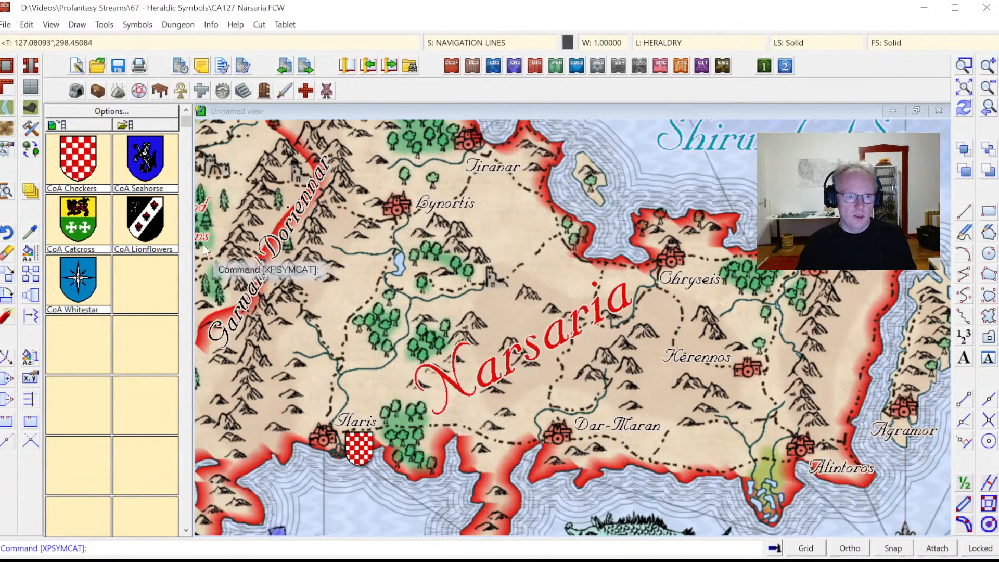
Place the CoA Seahorse shield just below the city name Dar-Maran
click(145, 157)
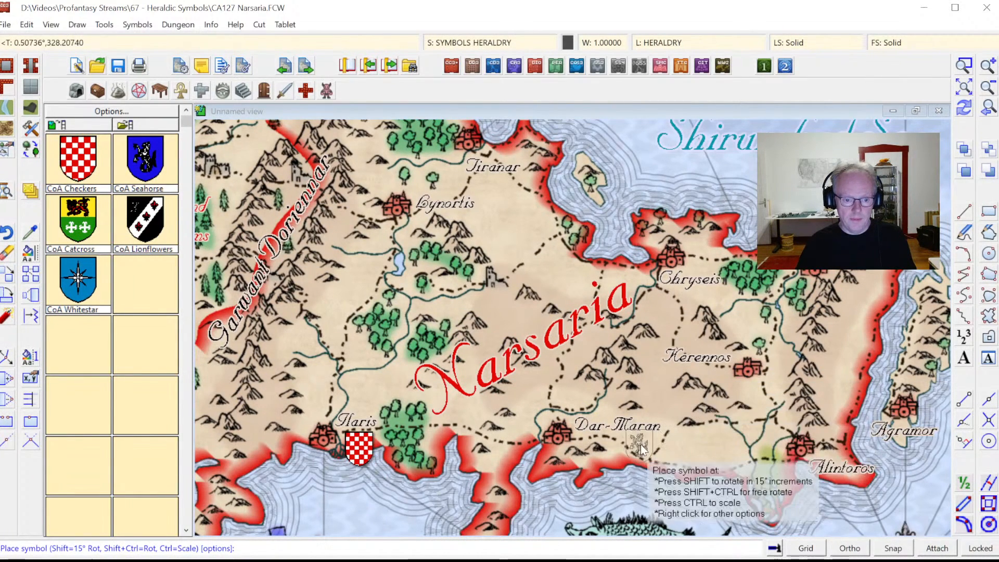
click(592, 447)
key(Escape)
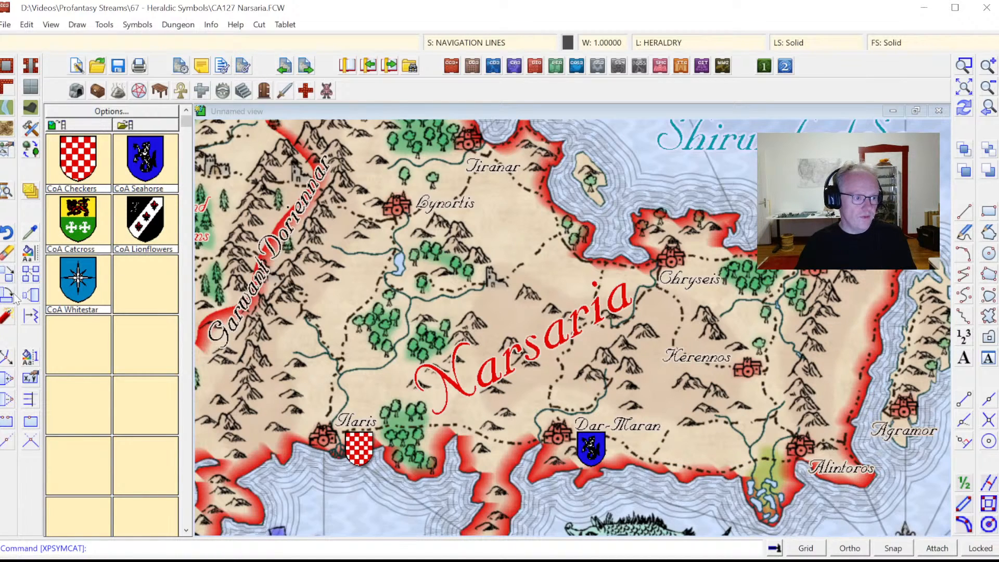
Change the layer of the already placed red-and-white checkered shield to HERALDRY
click(29, 252)
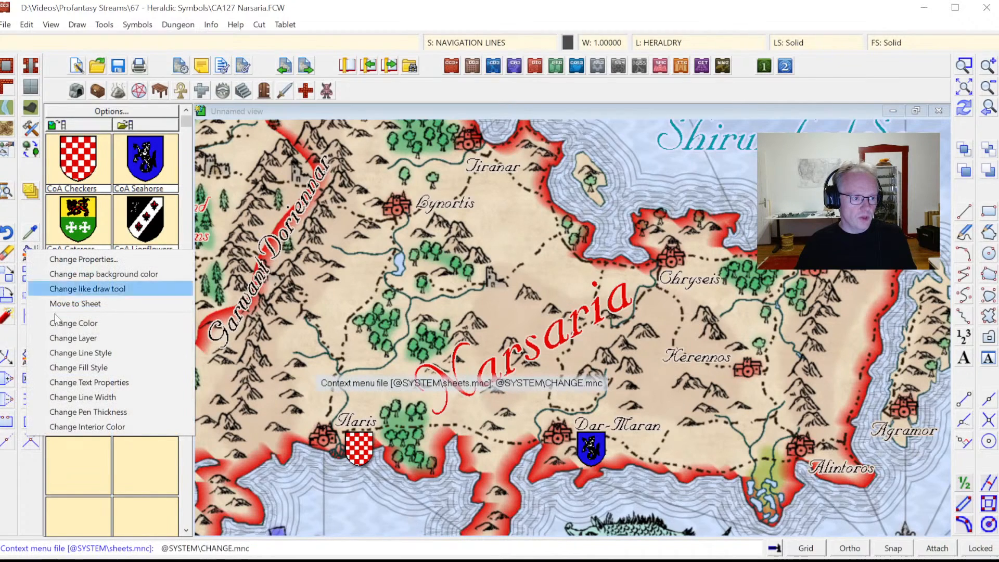
click(78, 338)
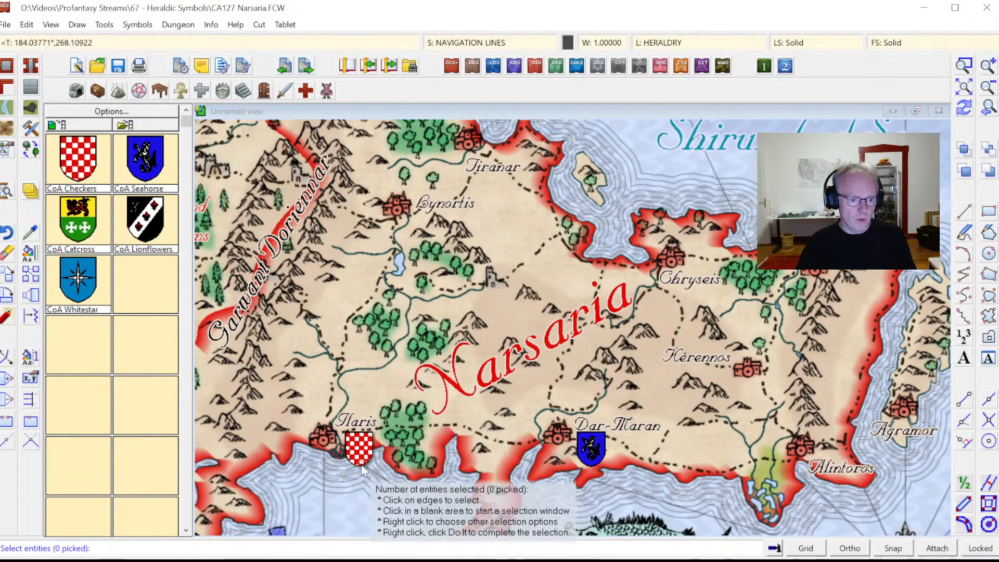
click(352, 465)
right_click(333, 458)
click(344, 351)
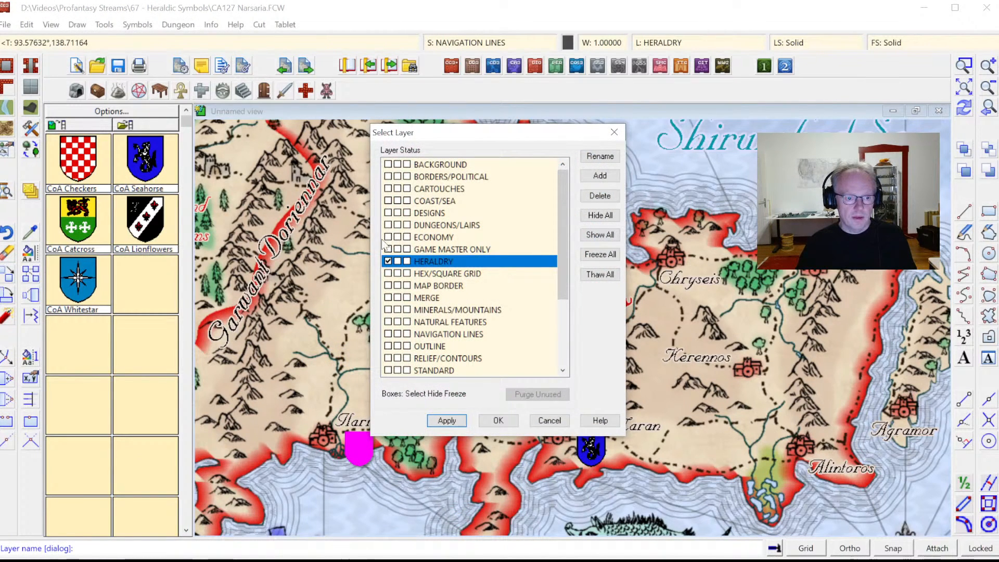
click(498, 421)
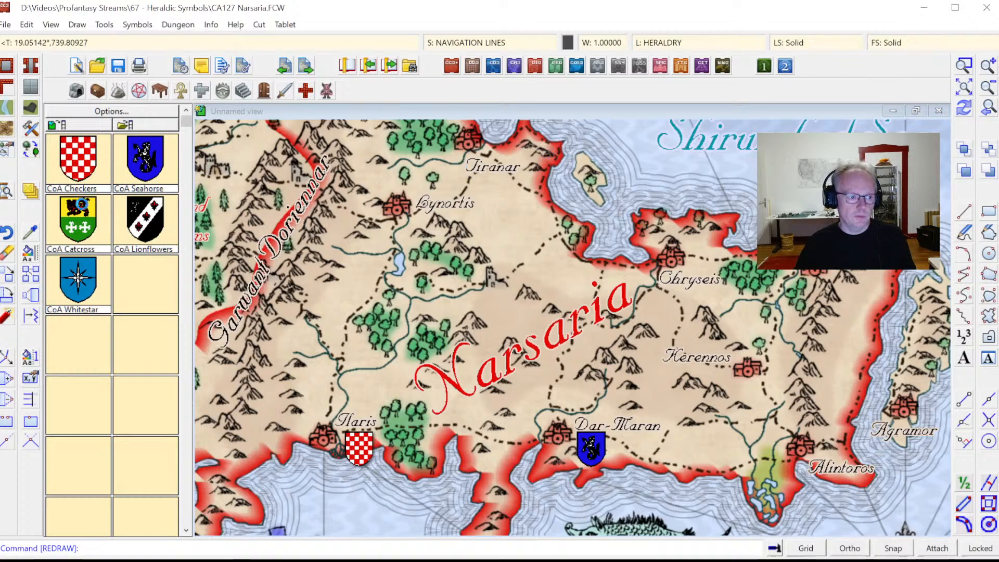
Place the CoA Catcross shield beside Lynortis, CoA Lionflowers beside Herennos and CoA Whitestar beside Agramor
click(90, 230)
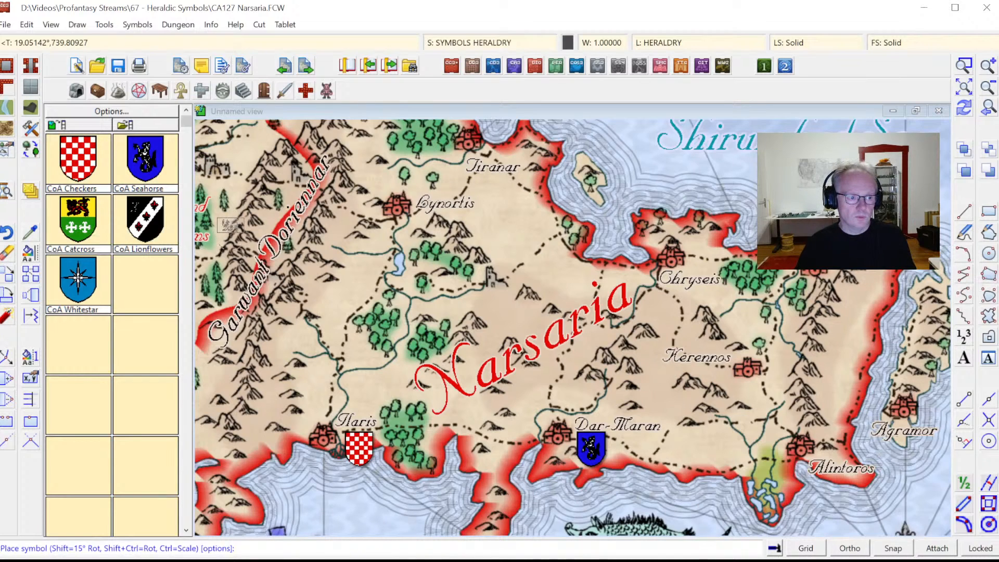
click(433, 229)
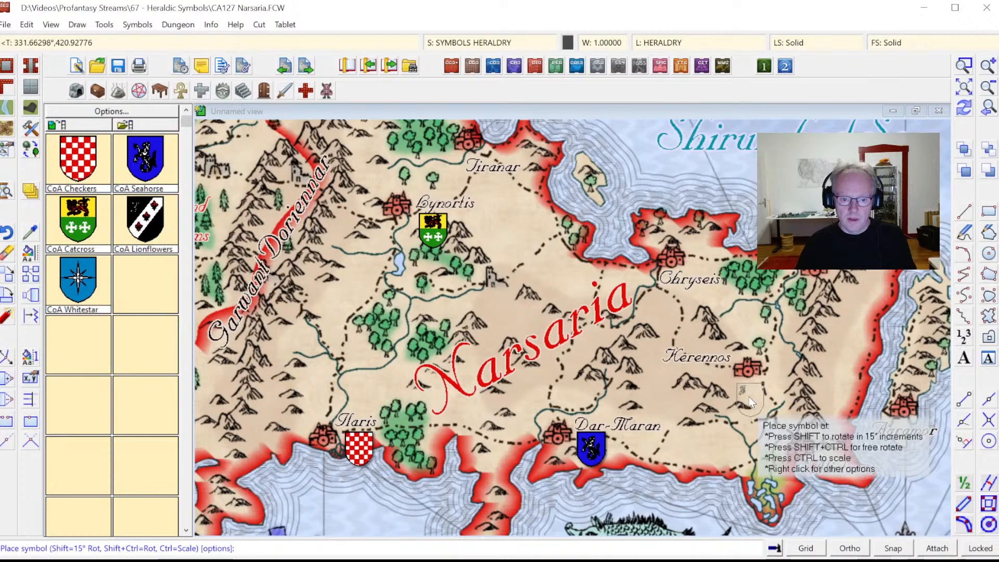
click(705, 382)
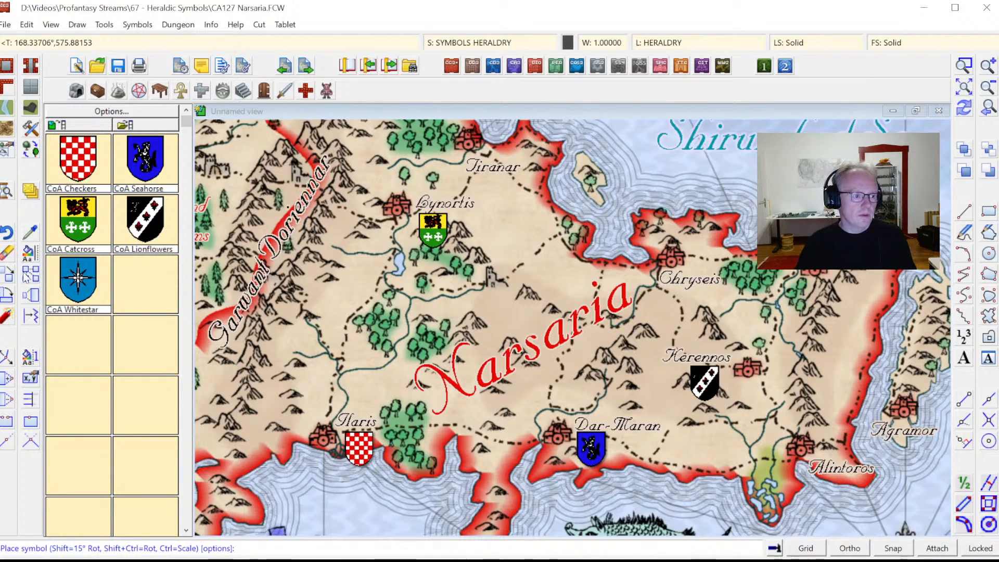
click(913, 458)
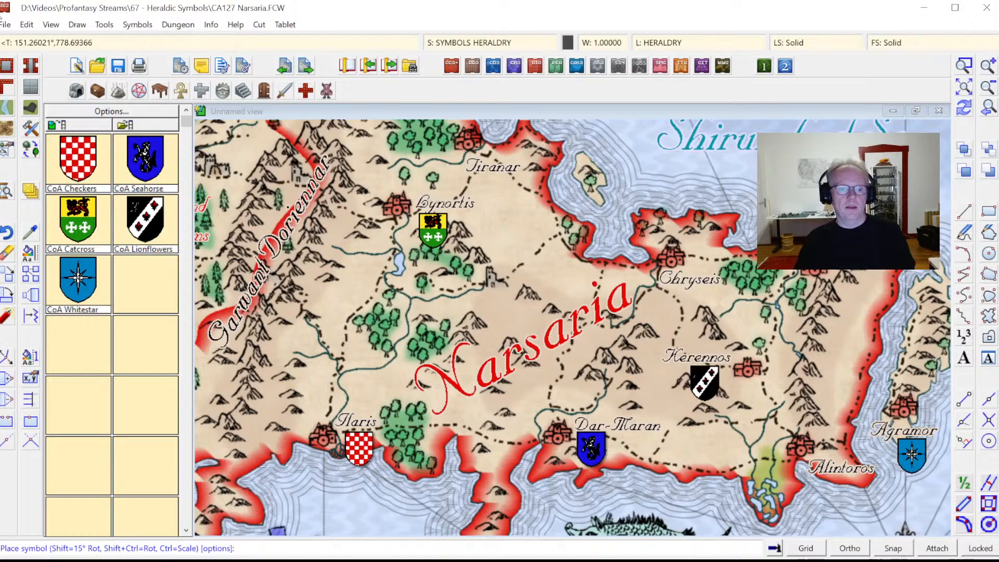
key(Escape)
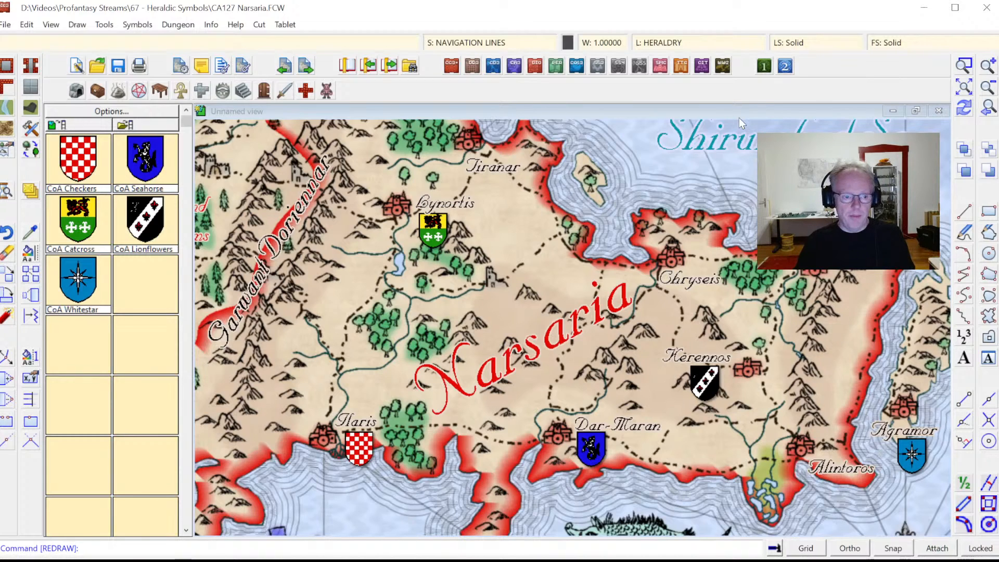
Inspect the Lynortis shield up close, then check the shields on the whole map and around Narsaria's western cities
click(963, 68)
click(339, 183)
click(460, 259)
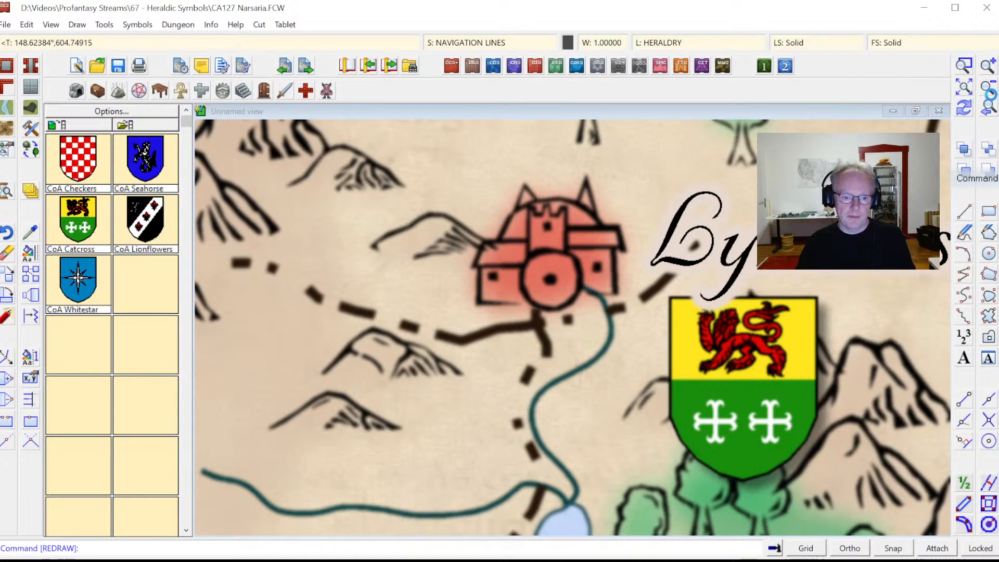
click(989, 88)
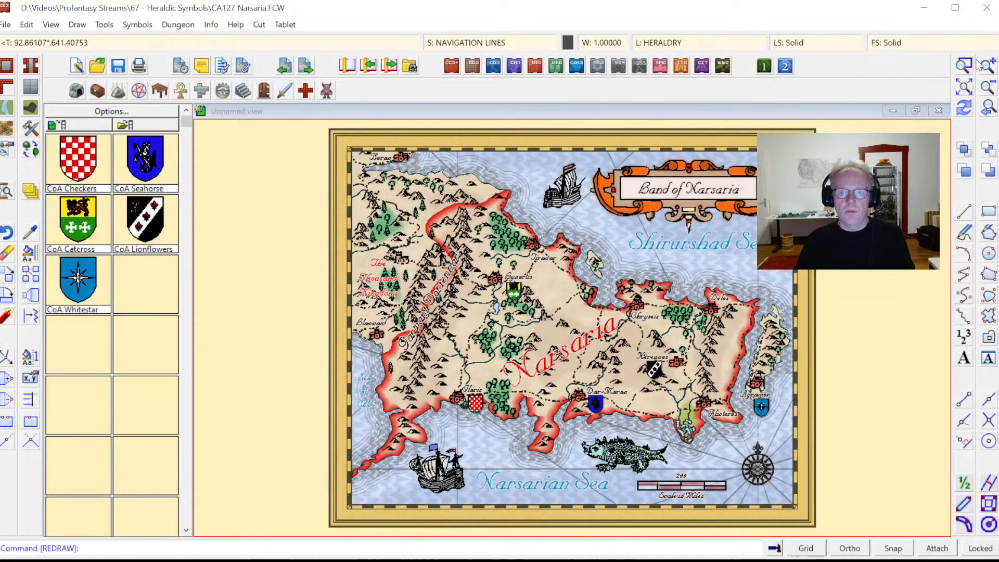
click(435, 283)
click(615, 432)
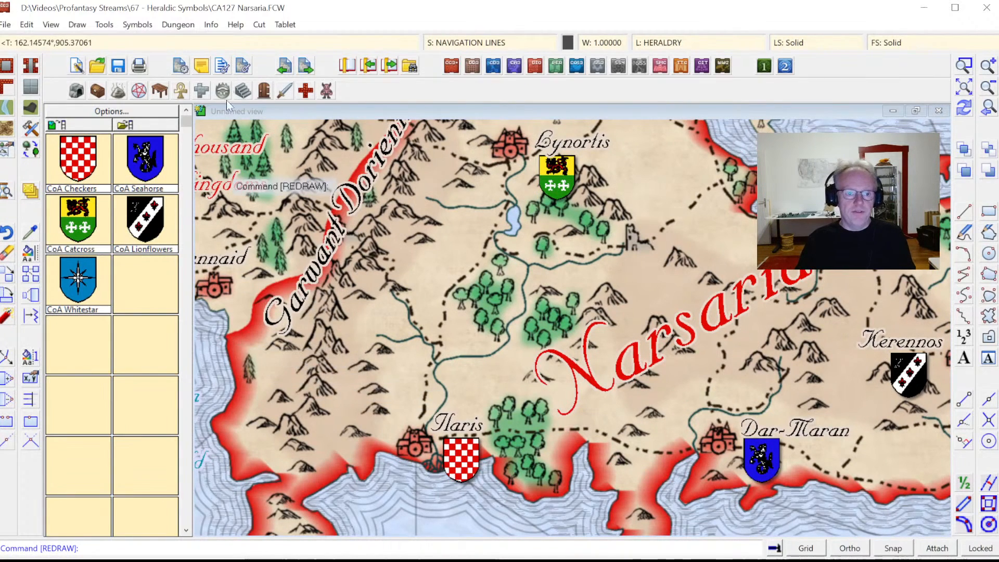
Open the recent drawing Heraldry.FCW without saving the changes to CA127 Narsaria.FCW
click(7, 25)
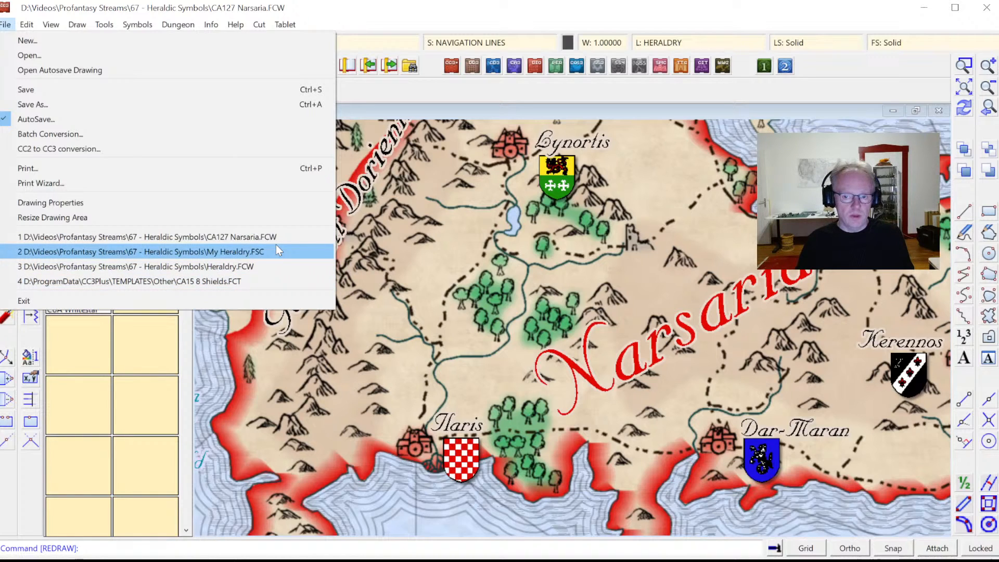
key(Escape)
click(6, 25)
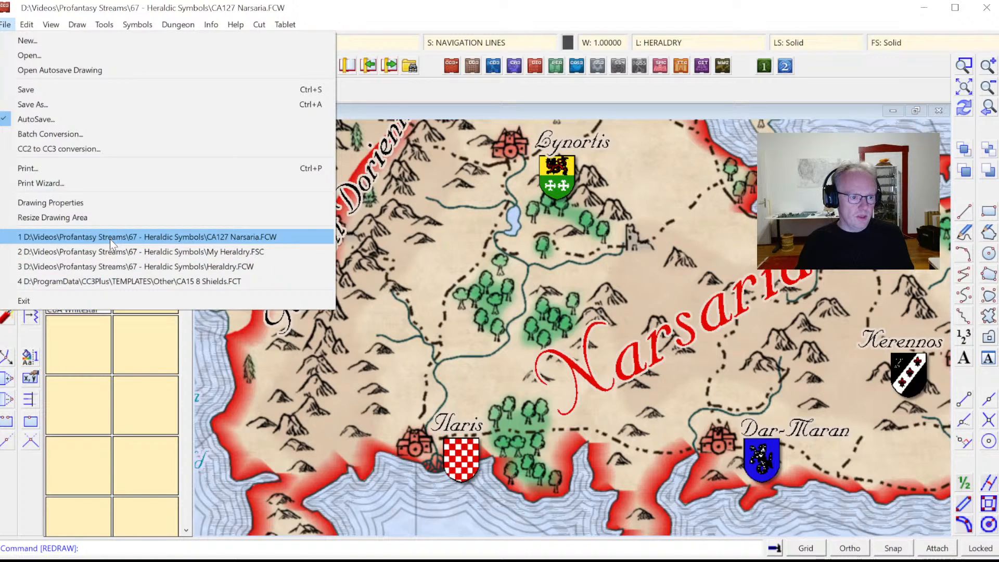
click(125, 266)
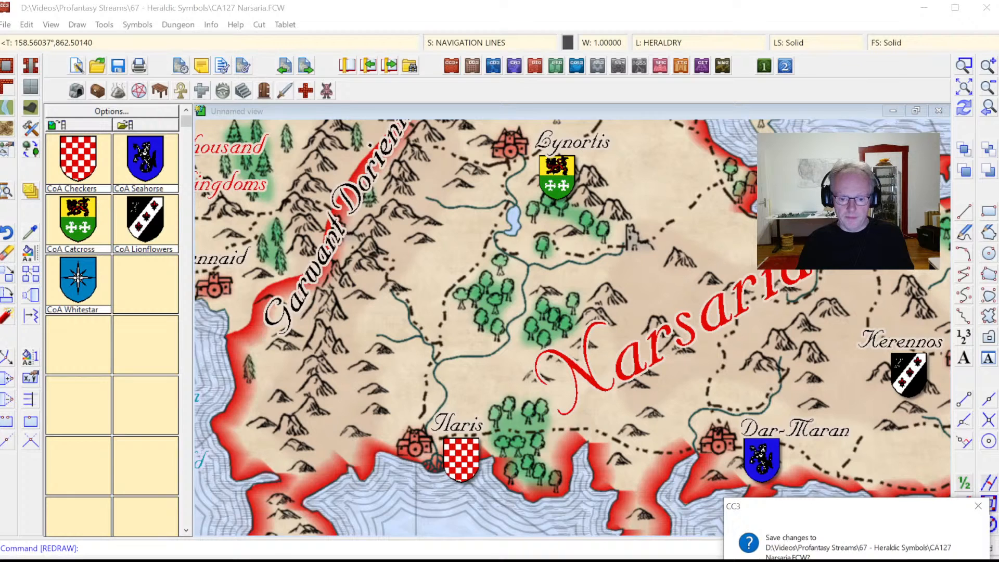
key(n)
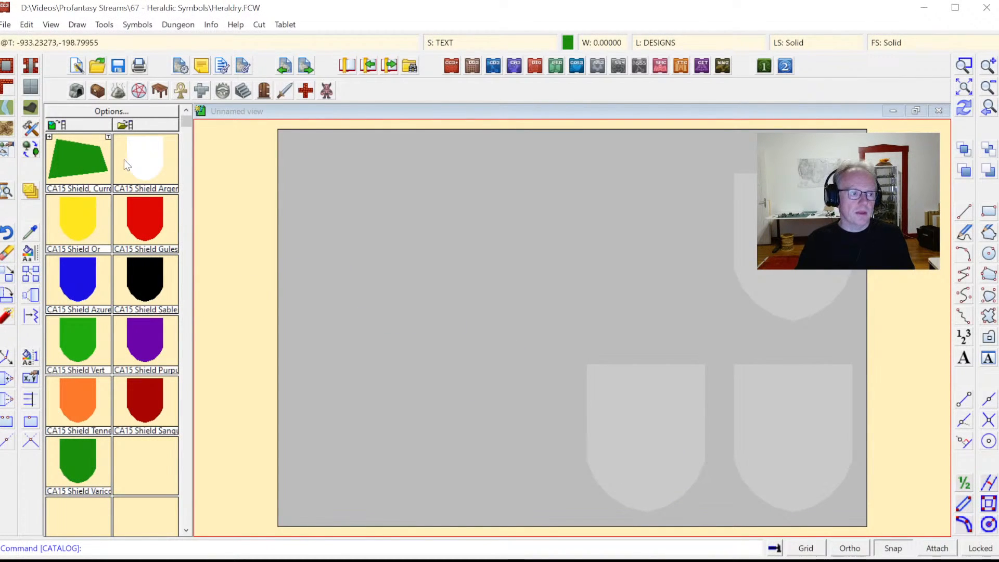
Show the drawing's own symbols and place the CoA Whitestar shield at normal scale on the empty left part of the page
click(91, 125)
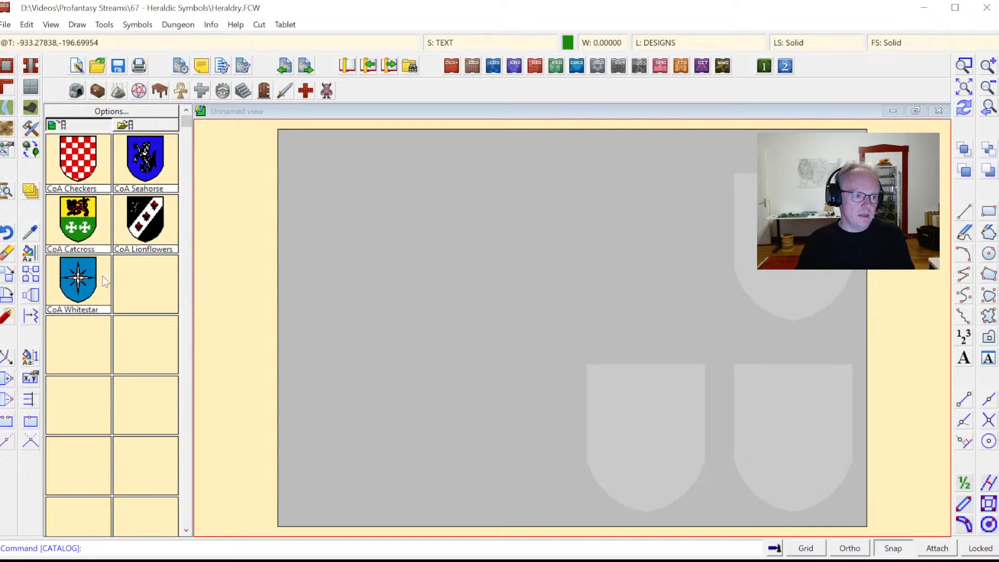
click(92, 297)
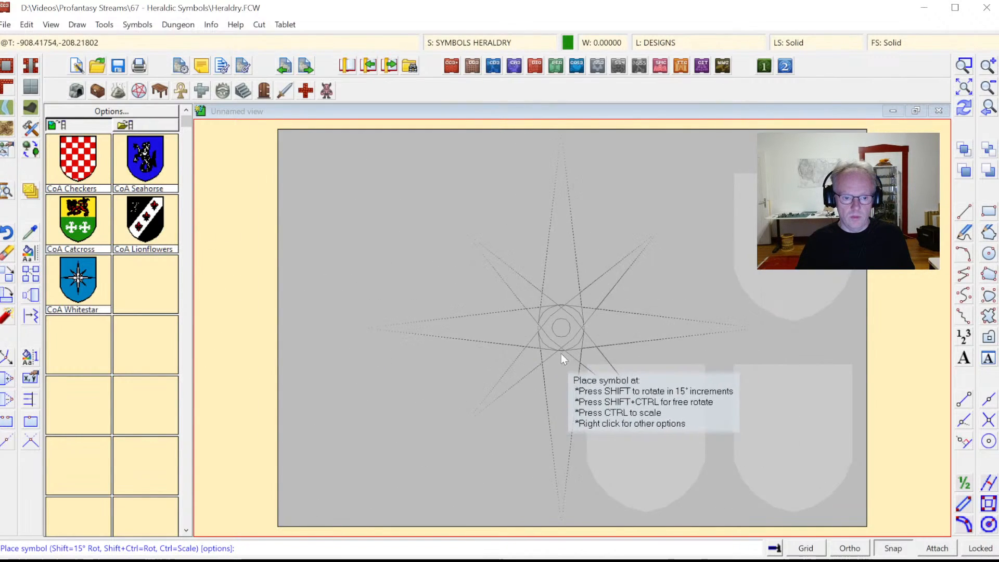
right_click(683, 293)
click(555, 263)
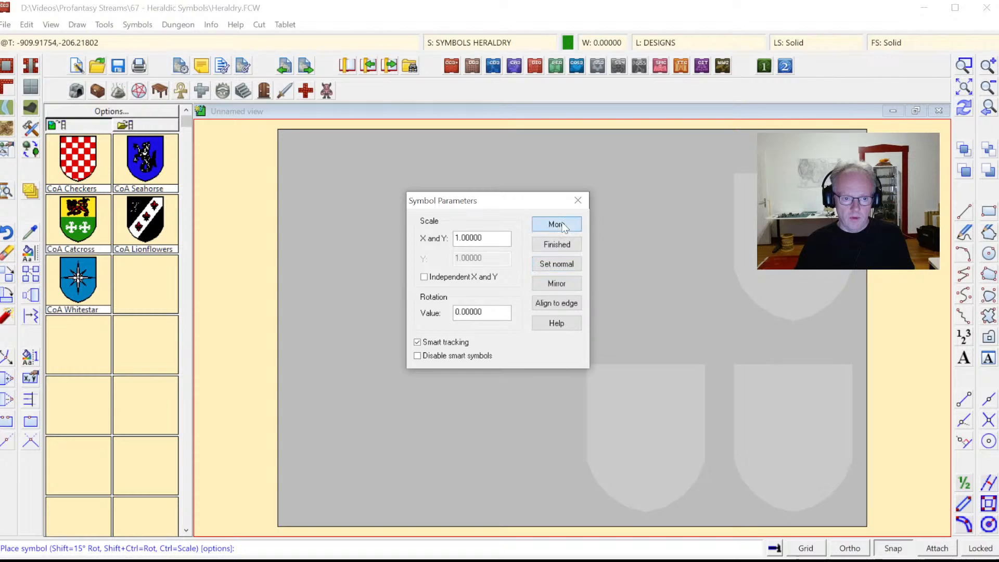
click(555, 244)
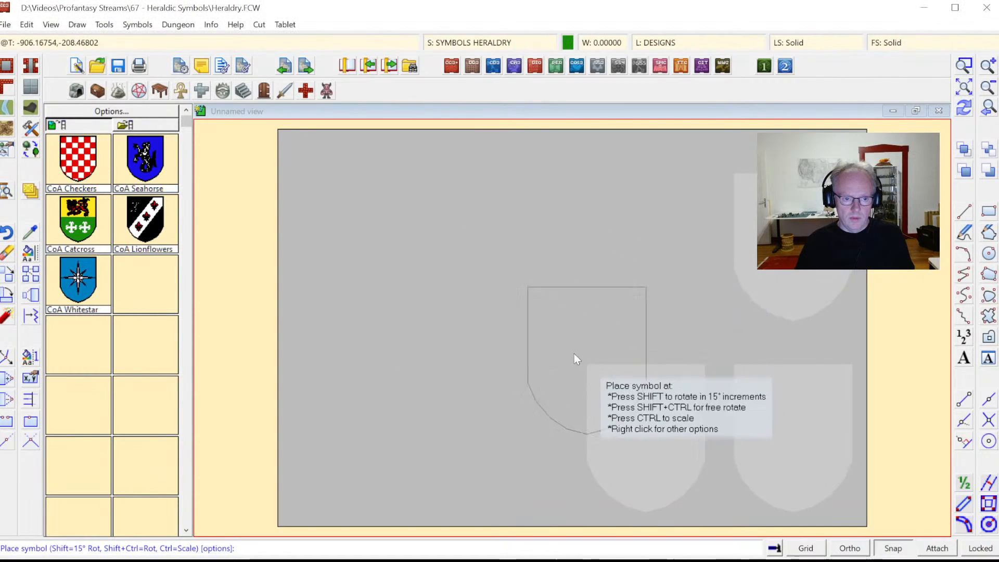
click(457, 298)
key(Escape)
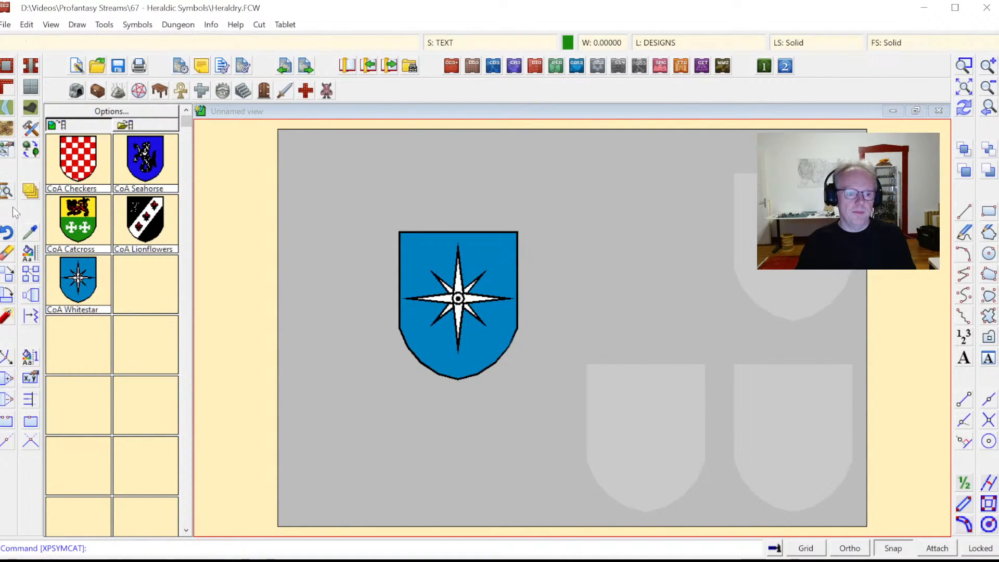
Explode the placed Whitestar shield symbol into simpler components
click(6, 315)
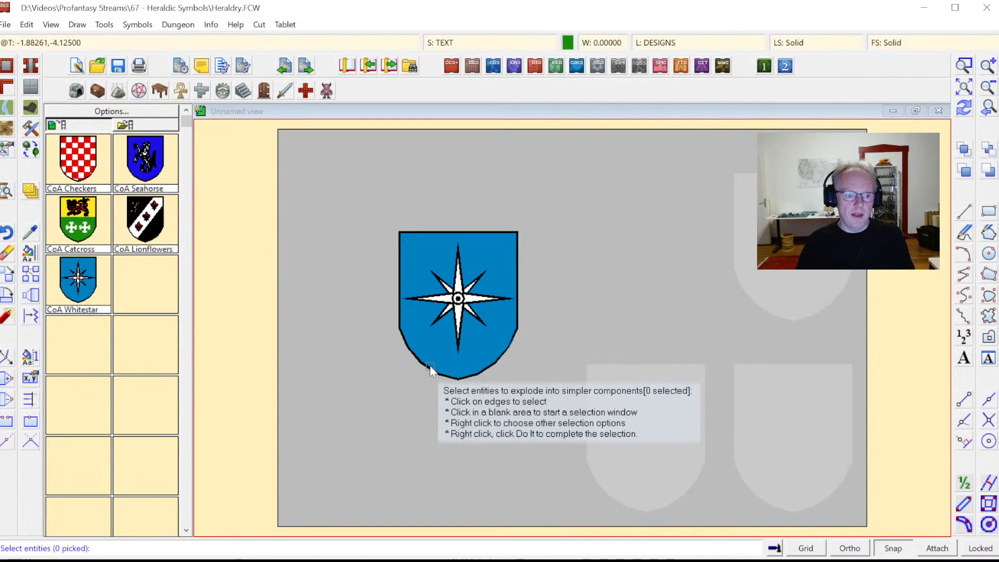
click(430, 365)
right_click(309, 354)
click(359, 356)
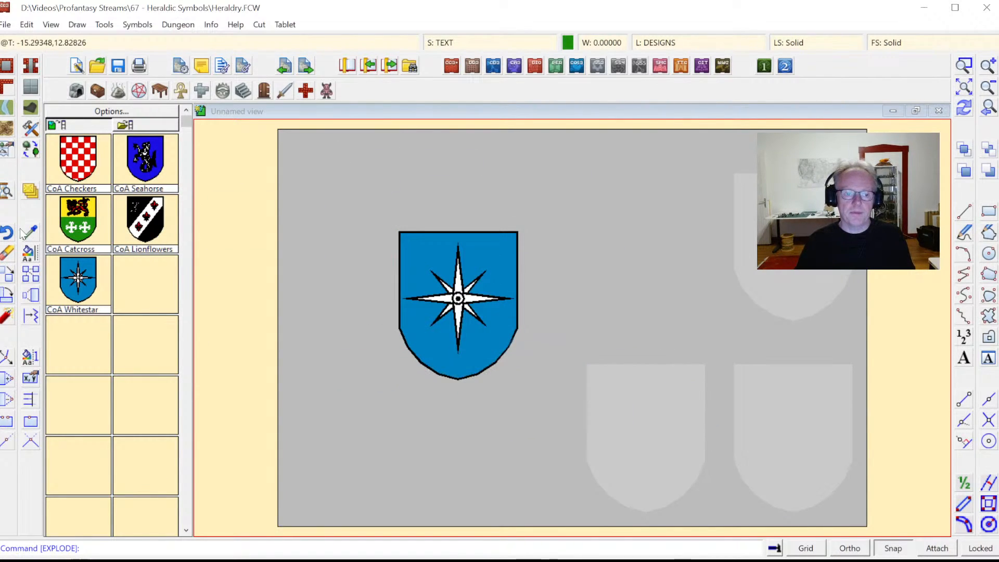
Erase the blue shield field and its black outline from around the white star, and redraw the view
click(7, 254)
click(438, 359)
click(401, 389)
right_click(341, 337)
click(386, 344)
click(964, 107)
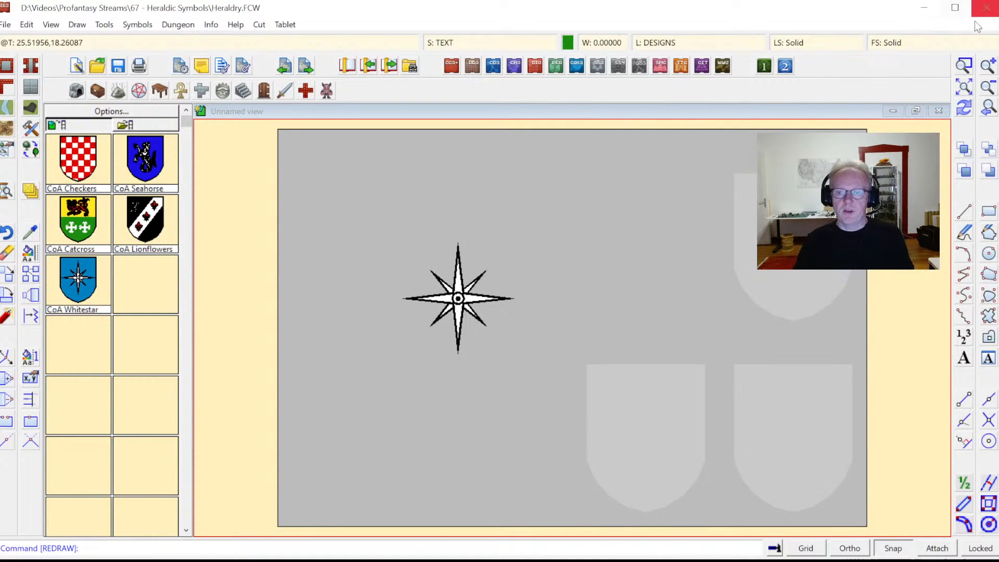
List the properties of the white fill and black outline polygons in the star's upper spike, including sheet, layer and line width
click(966, 69)
click(382, 234)
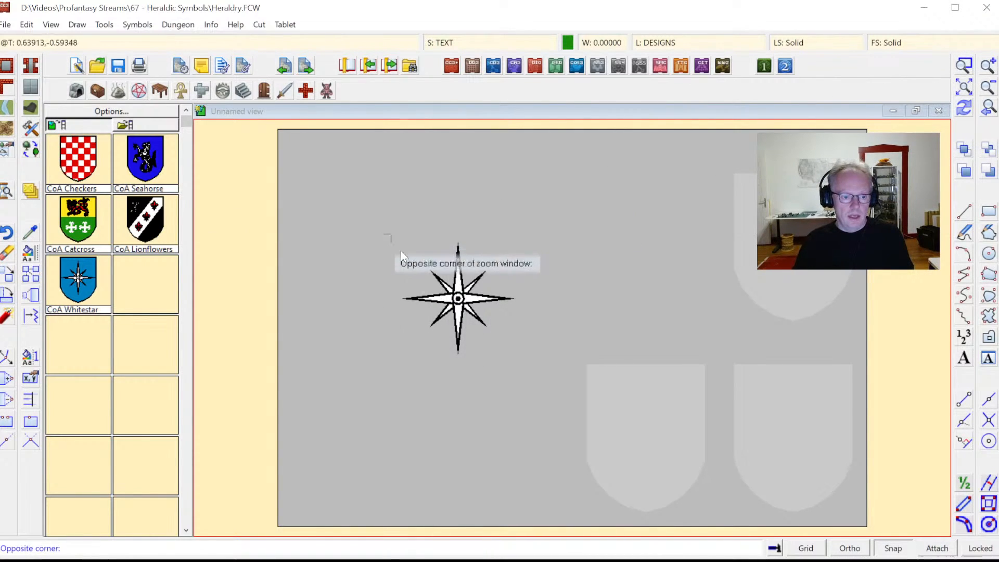
click(519, 345)
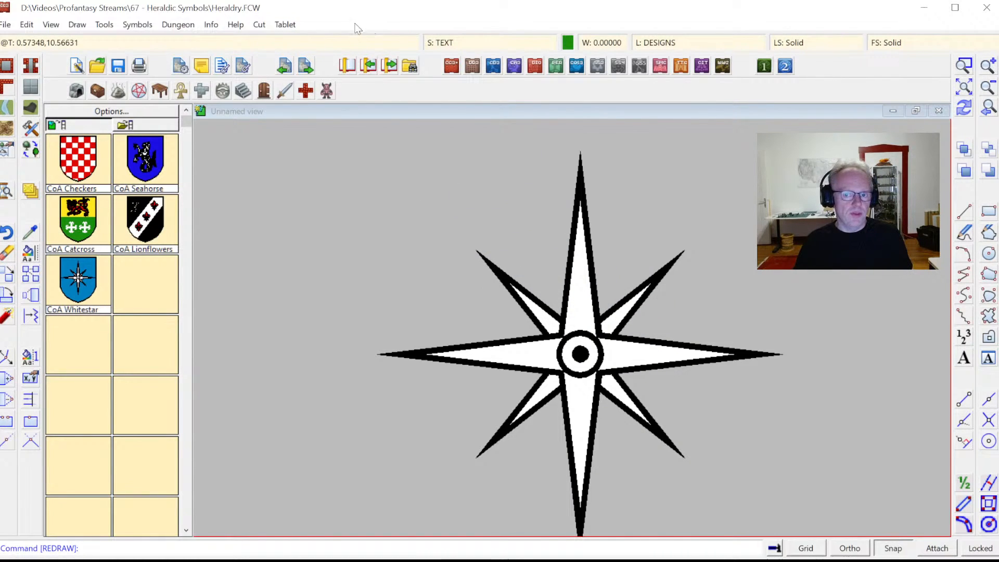
click(219, 24)
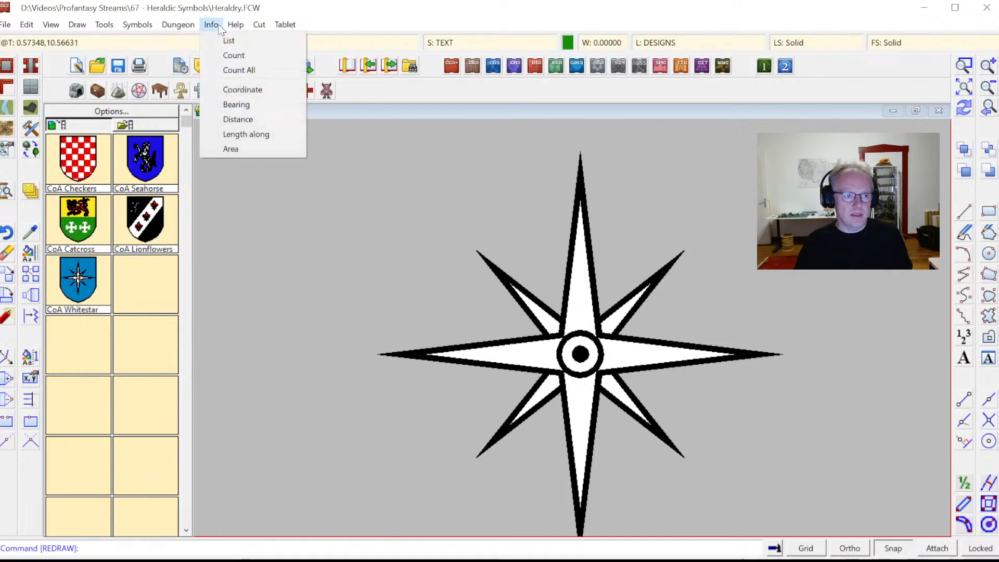
click(227, 41)
click(529, 212)
click(624, 251)
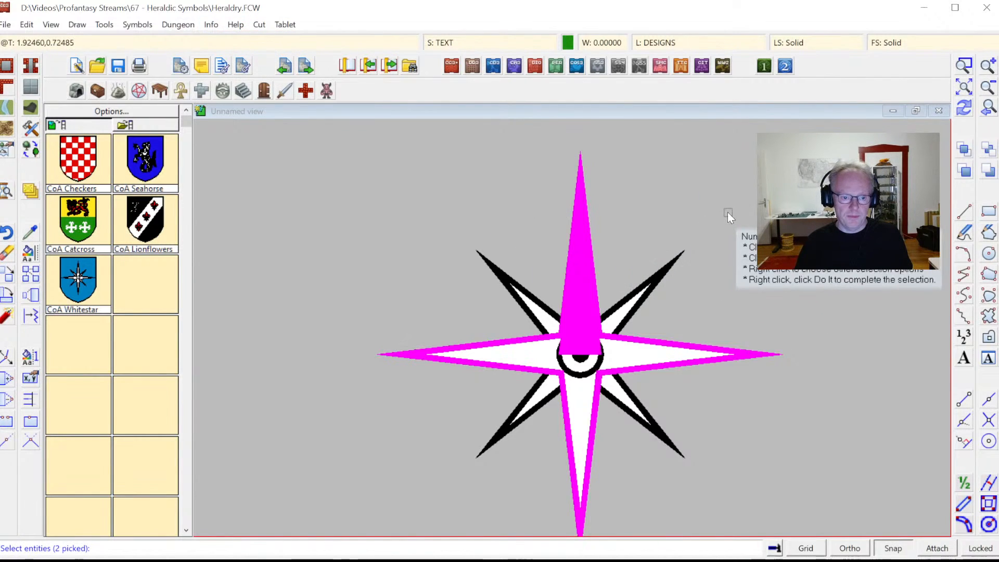
right_click(726, 211)
click(714, 219)
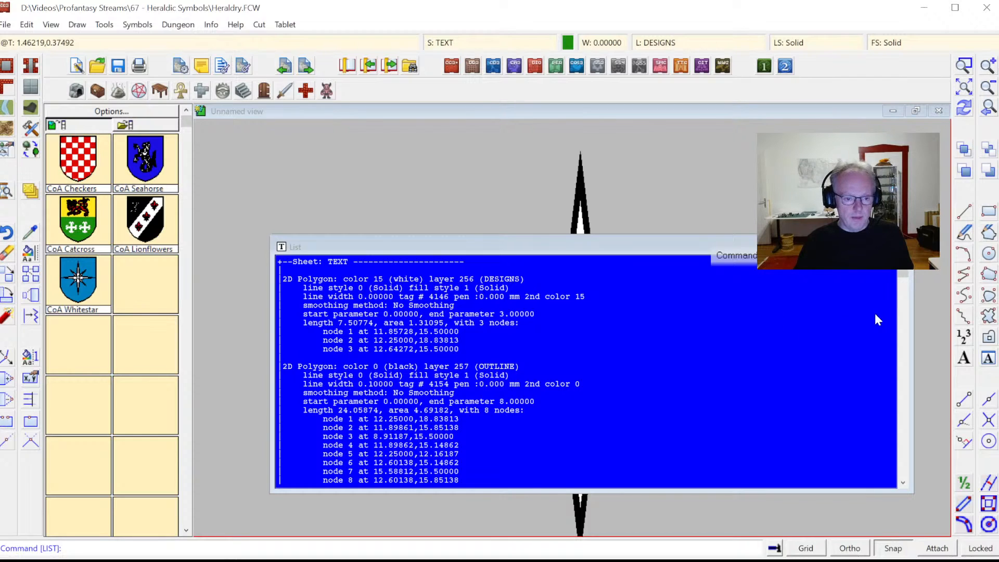
mouse_move(905, 272)
mouse_down()
mouse_move(905, 313)
mouse_move(913, 266)
mouse_up()
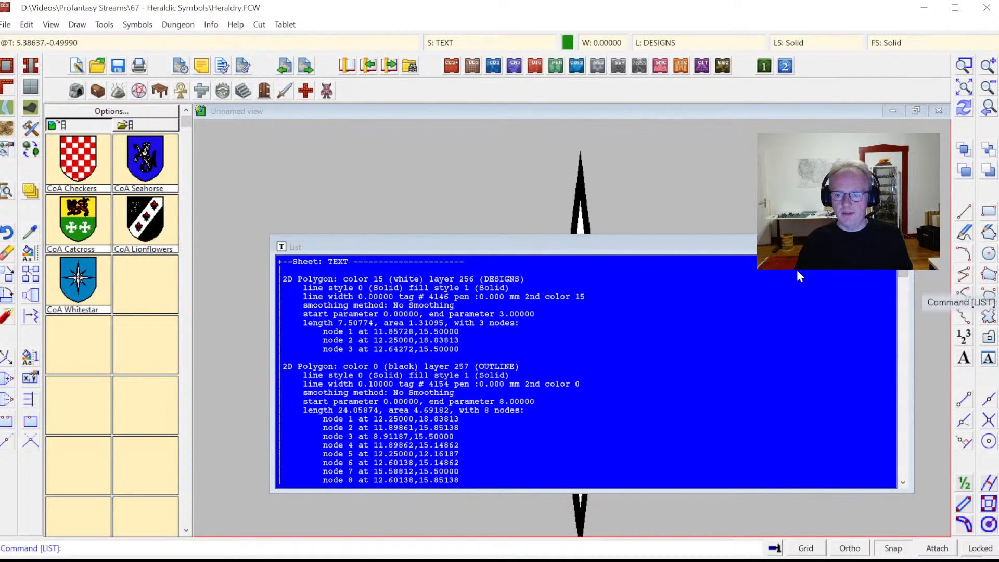
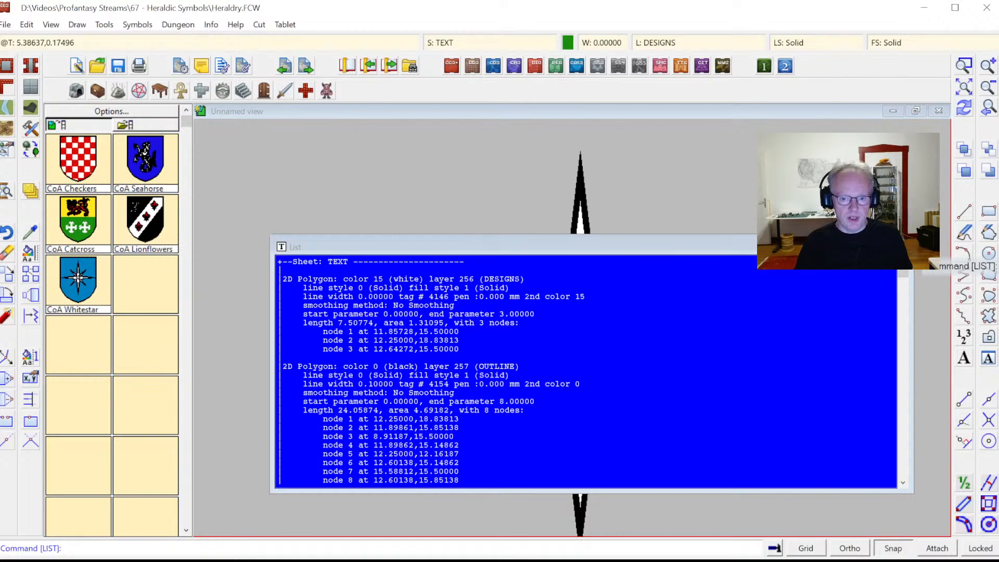
click(902, 246)
Load the CA15 Charges symbol catalog and look through its heraldic charges
click(64, 128)
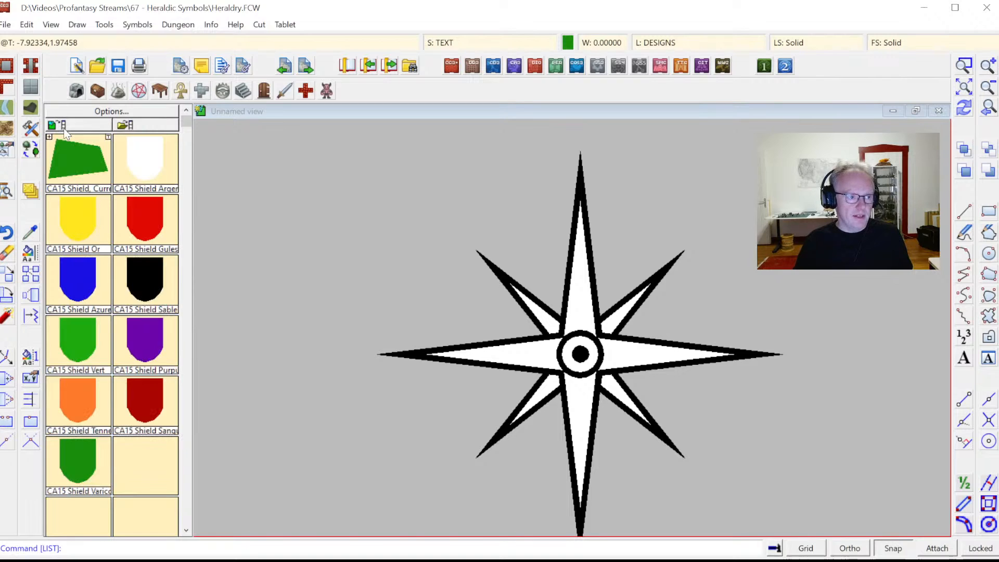
click(2, 155)
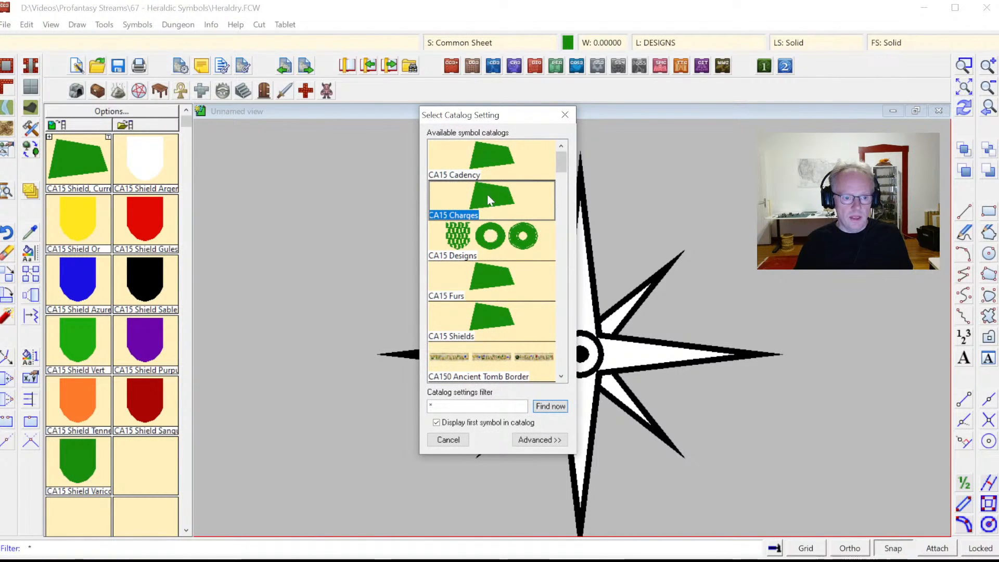
double_click(489, 215)
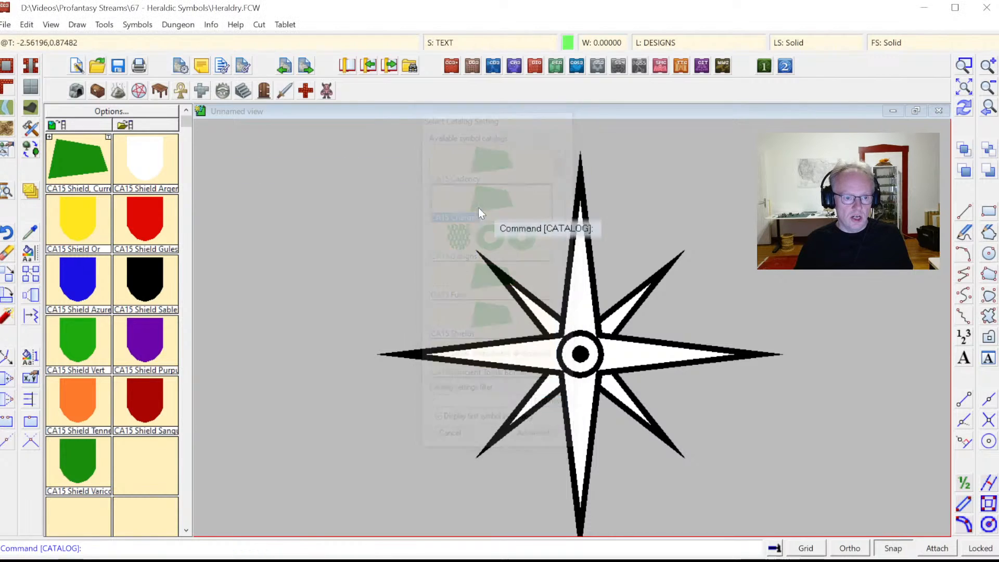
click(189, 415)
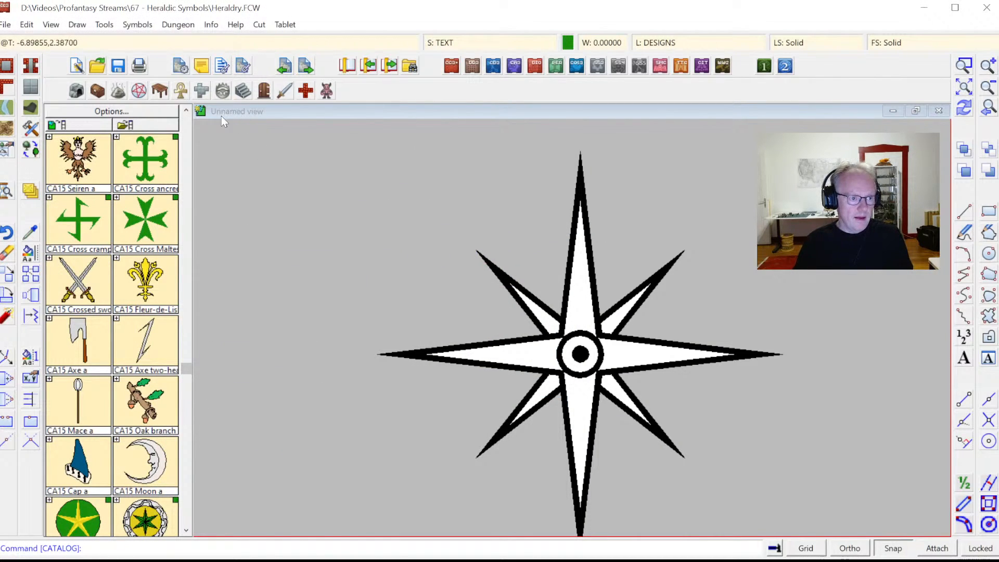
click(186, 127)
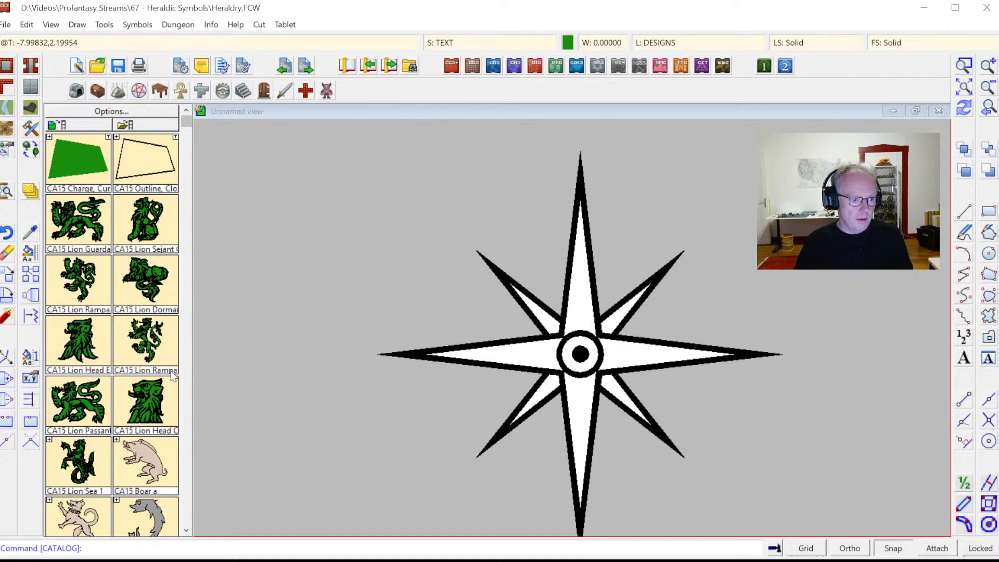
Place the CA15 Lion Head Couped charge beside the star and explode it into simpler components
click(150, 382)
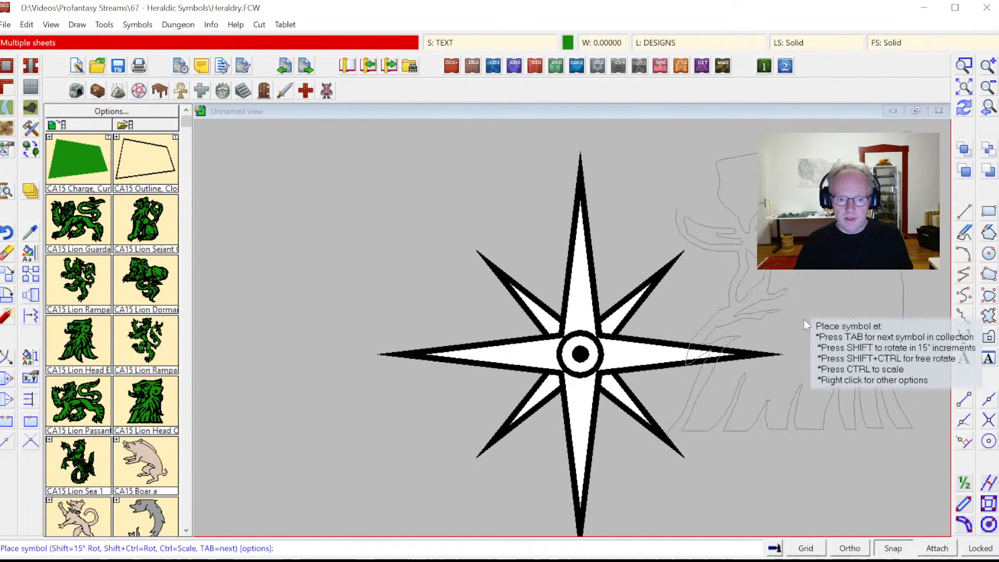
click(988, 111)
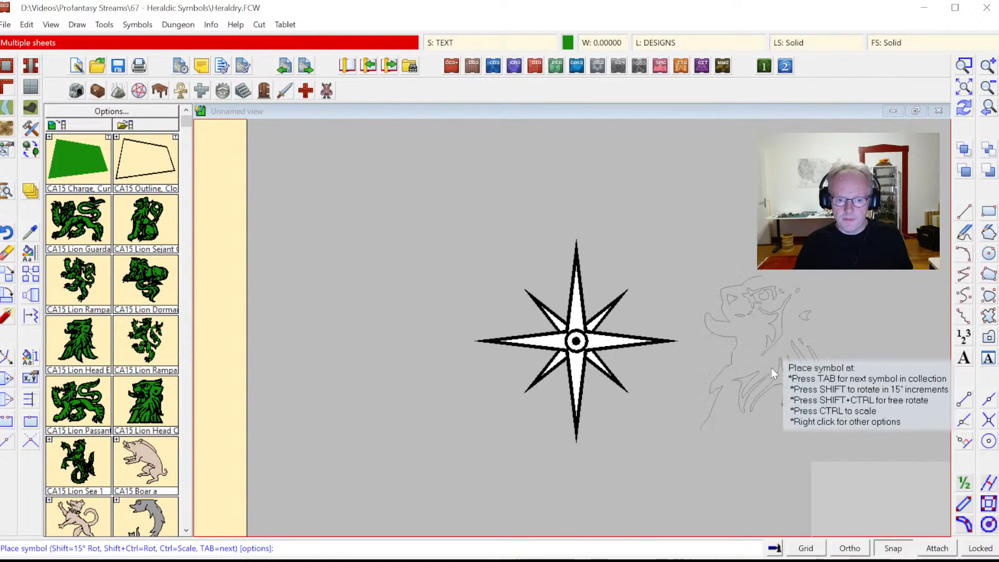
click(772, 369)
click(7, 316)
click(727, 443)
right_click(651, 434)
click(645, 437)
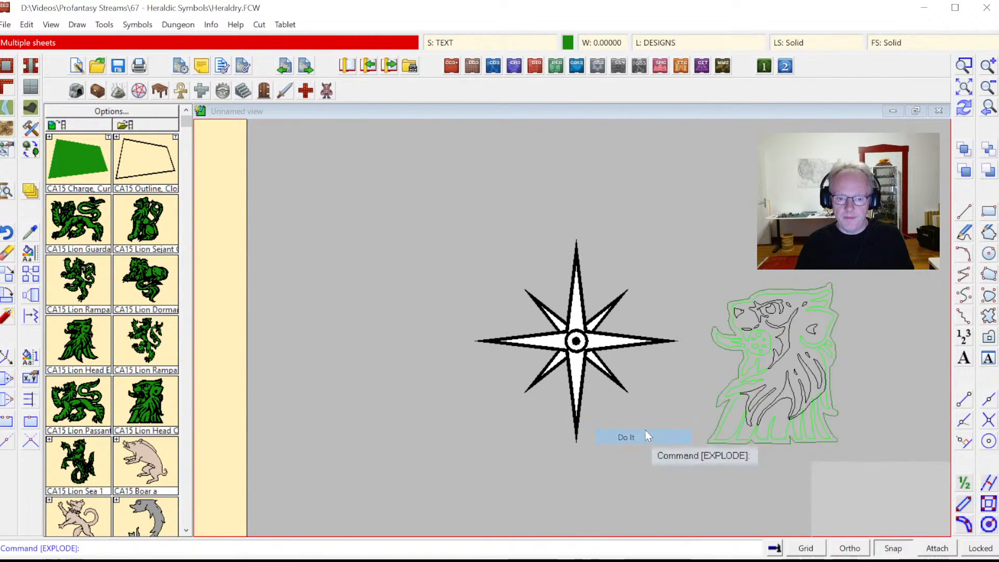
Inspect the exploded lion head up close, and undo both its explosion and its placement
click(964, 75)
click(718, 279)
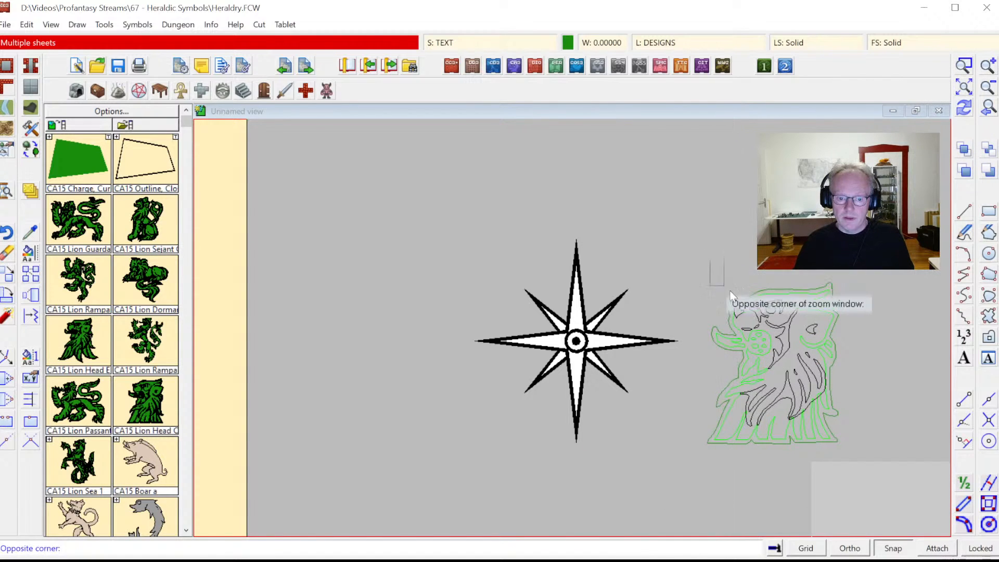
click(870, 398)
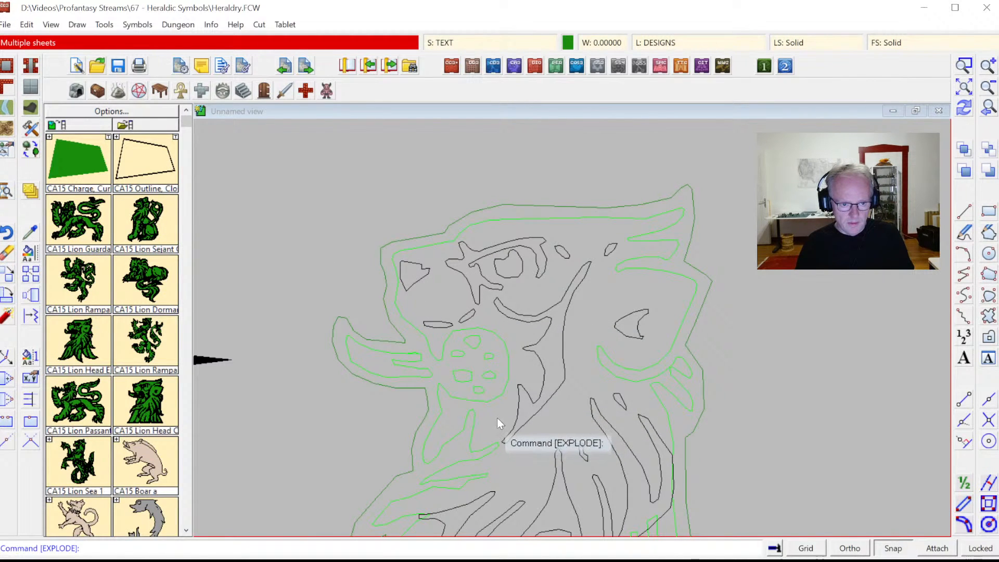
key(ctrl+z)
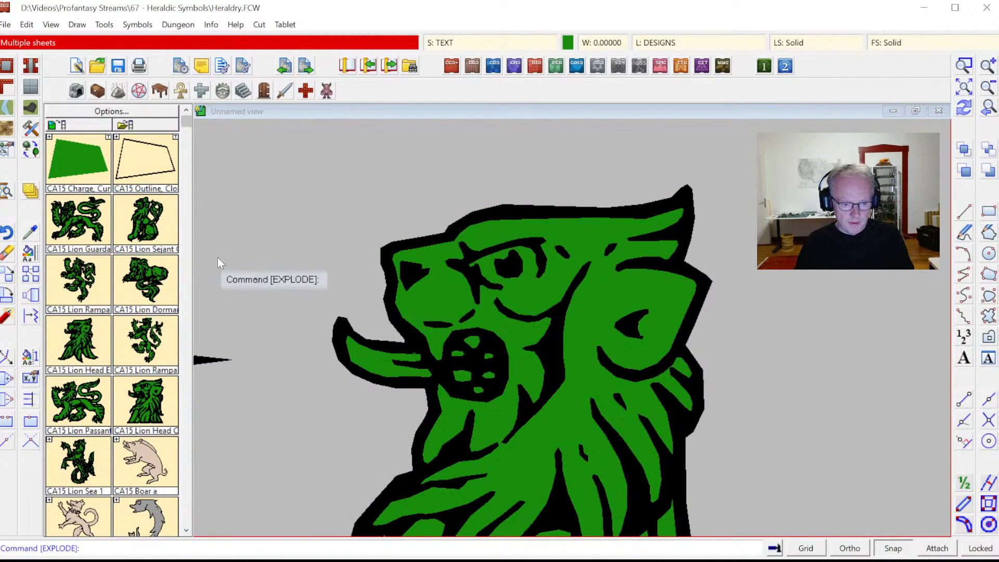
key(ctrl+z)
Place the CA15 Lion Sejant Coward charge on the empty area beside the star and explode it
click(128, 218)
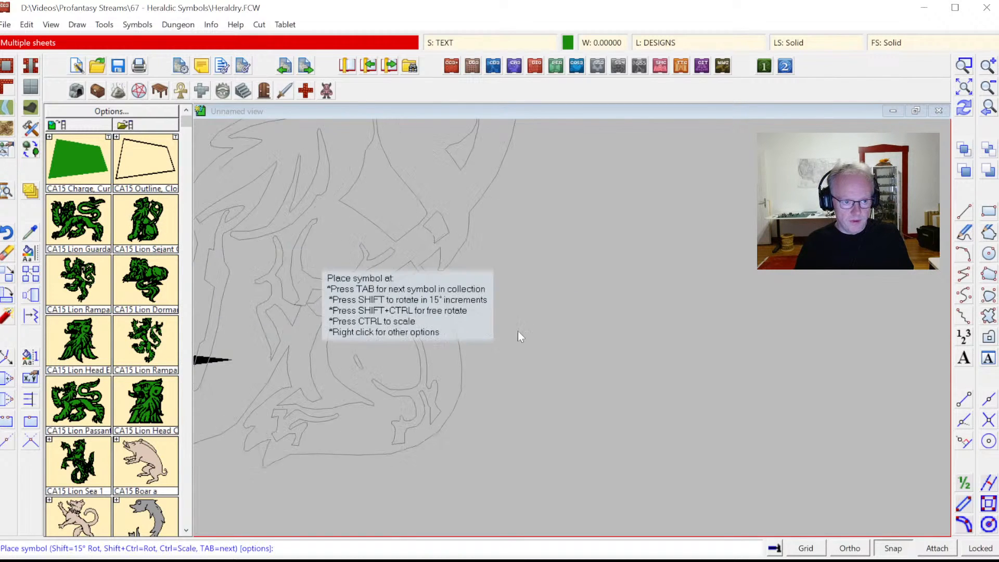
click(443, 320)
key(Escape)
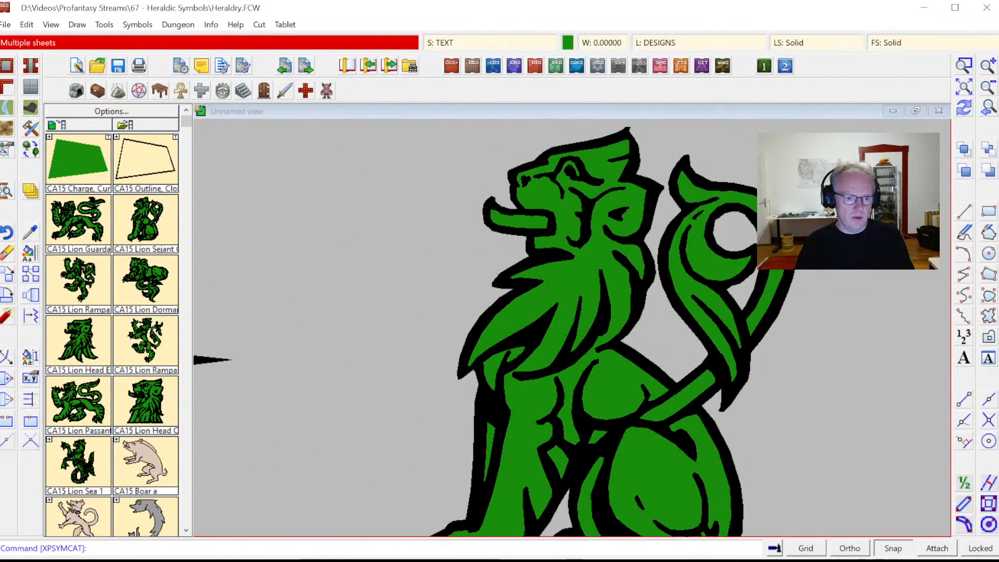
click(7, 316)
click(424, 209)
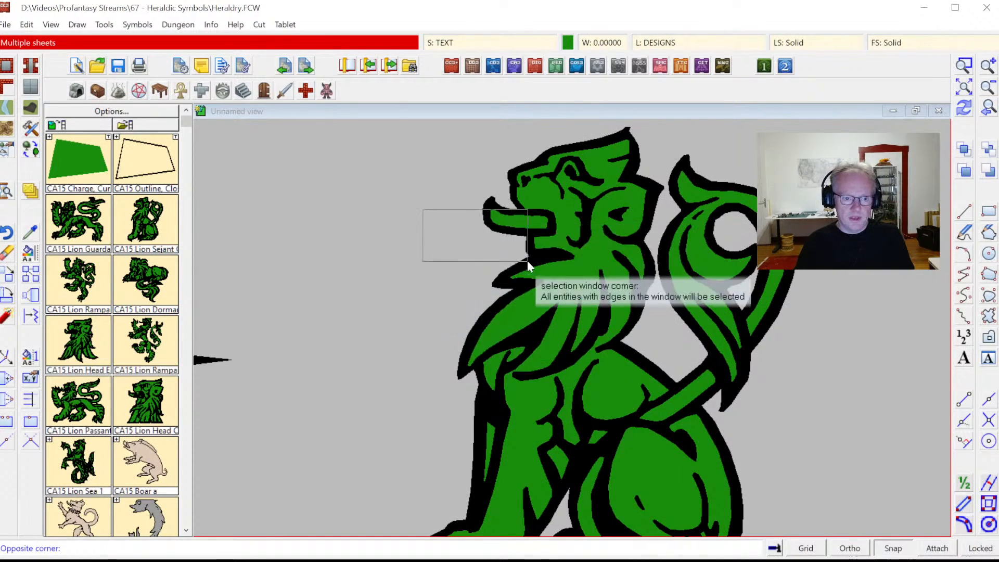
click(526, 262)
right_click(519, 270)
click(521, 274)
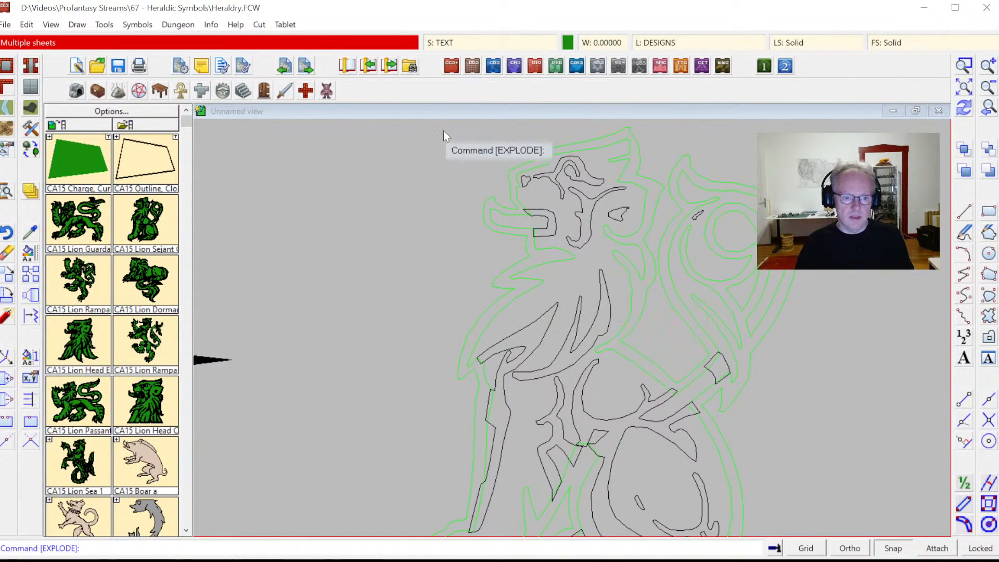
Try to list the exploded sitting lion's entities, and undo its explosion and placement
click(211, 25)
click(234, 52)
click(601, 284)
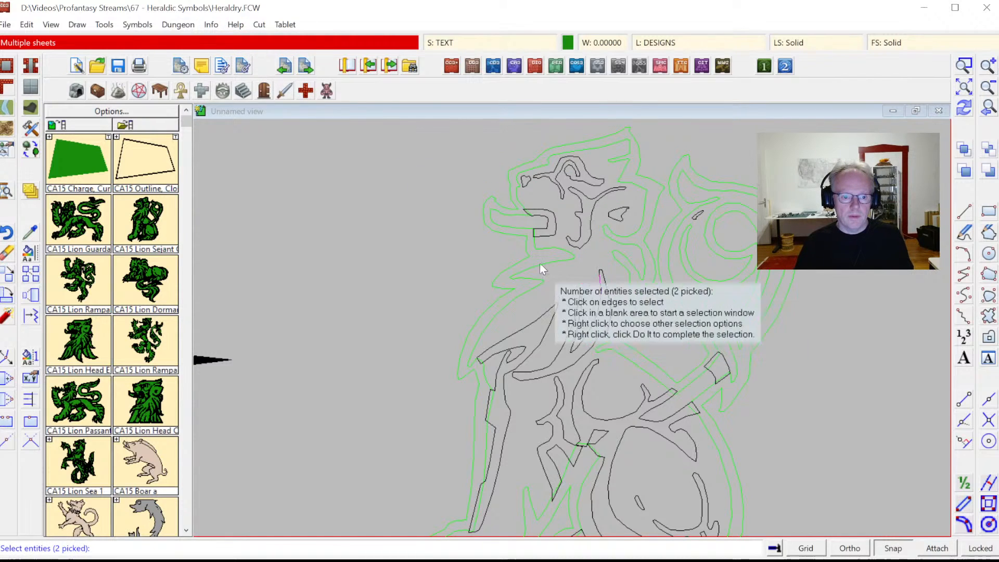
key(Escape)
click(27, 25)
click(39, 41)
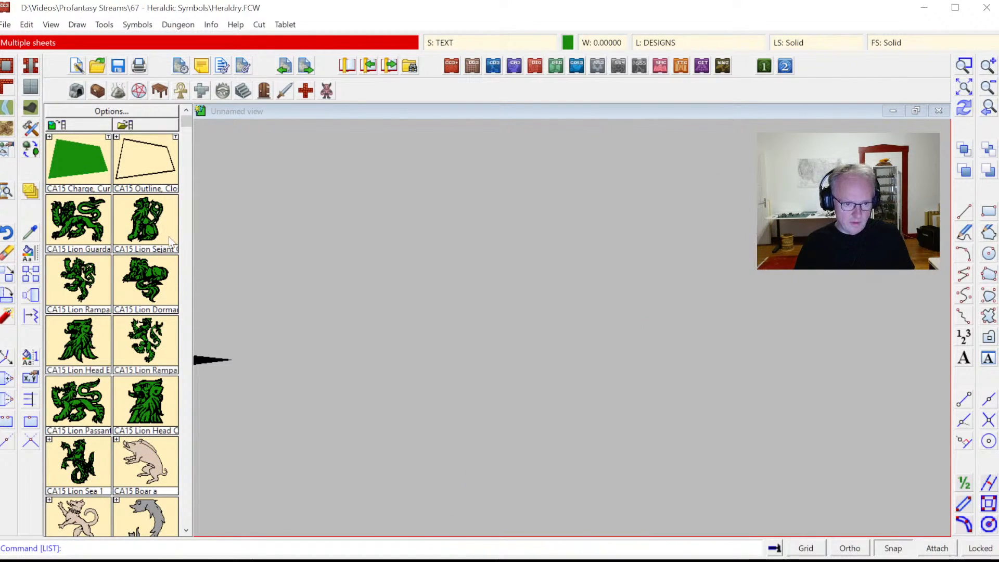
Place the CA15 Lion Sejant Coward charge again and list the properties of its component symbols without exploding it
click(156, 219)
click(579, 371)
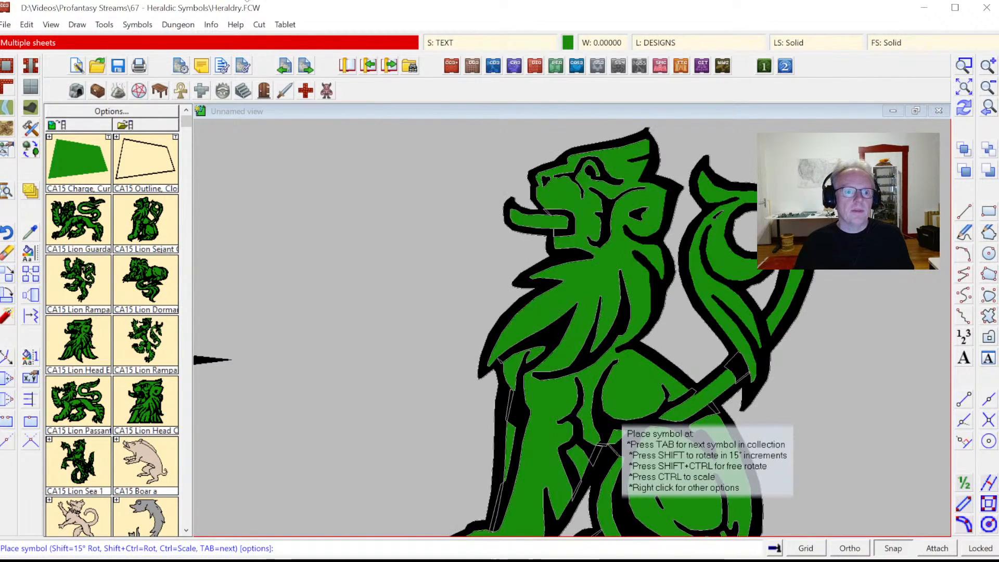
click(211, 25)
click(228, 41)
click(581, 272)
right_click(648, 323)
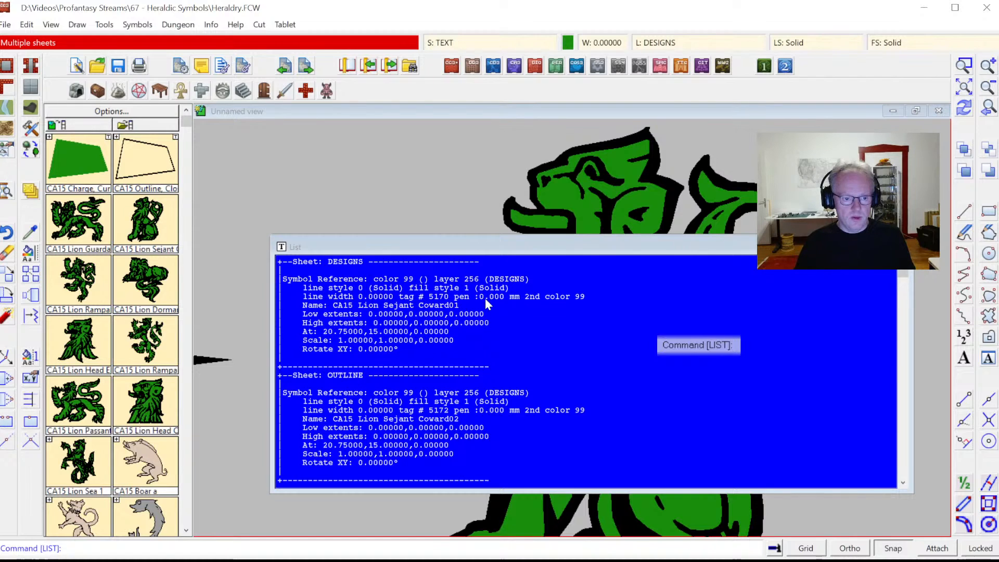
click(236, 251)
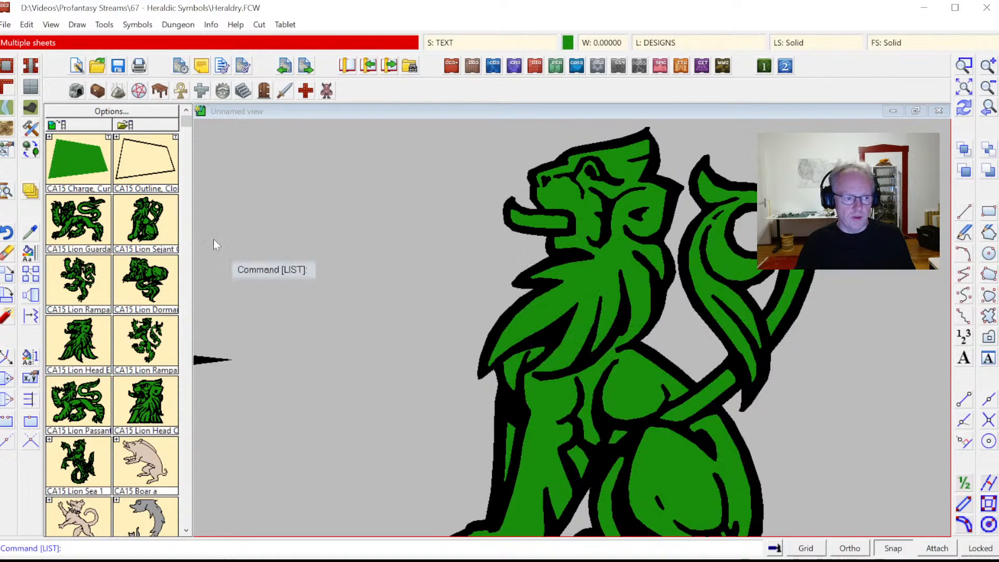
Erase the black outline part from the sitting lion and redraw the view
click(7, 254)
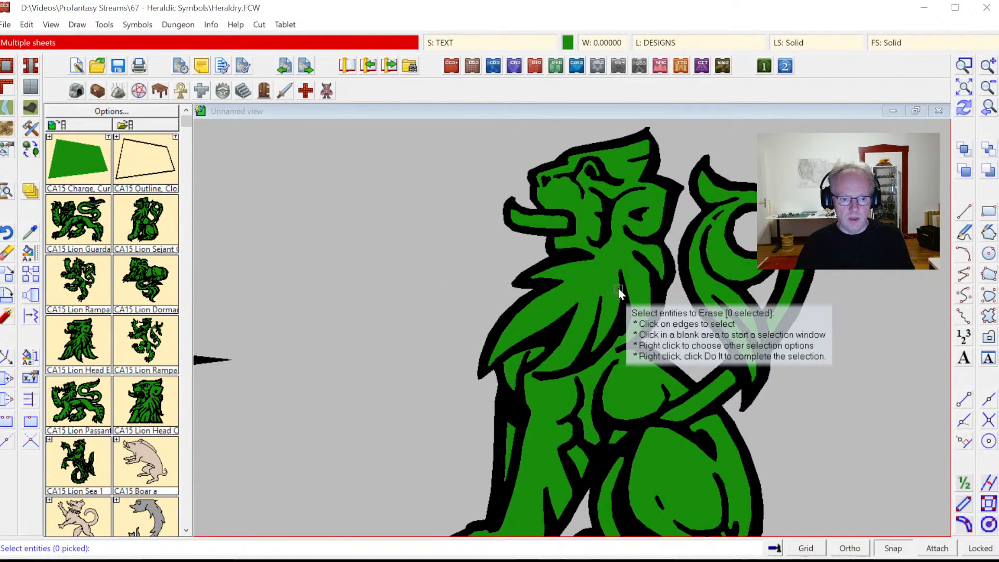
click(609, 281)
key(Return)
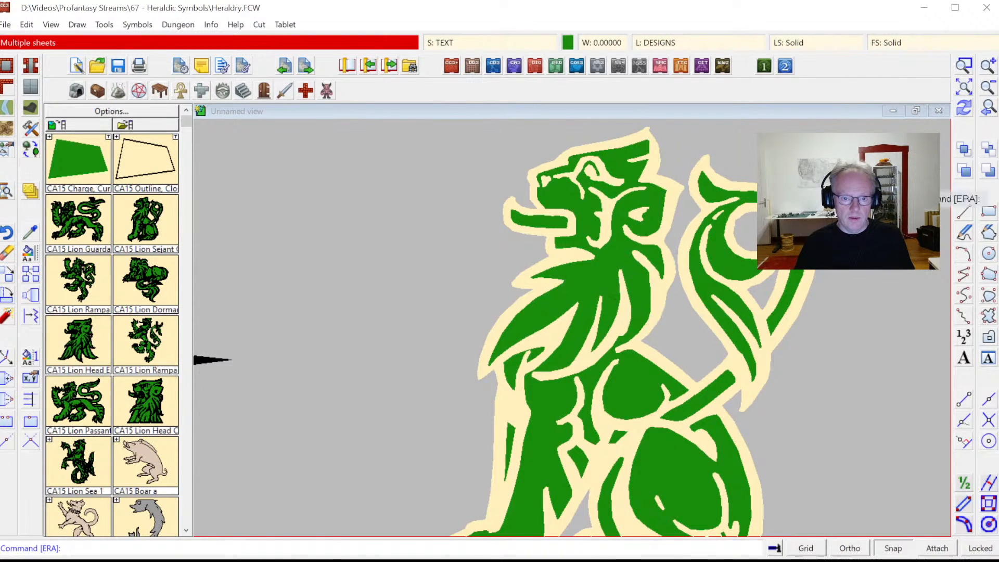
click(964, 109)
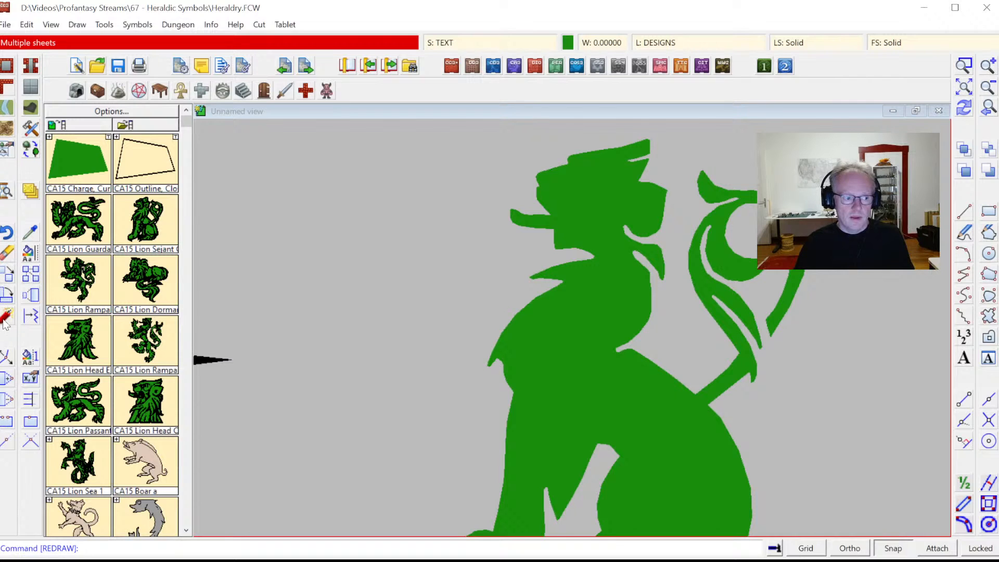
Explode the remaining green fill shape of the sitting lion
click(650, 182)
right_click(636, 162)
click(677, 169)
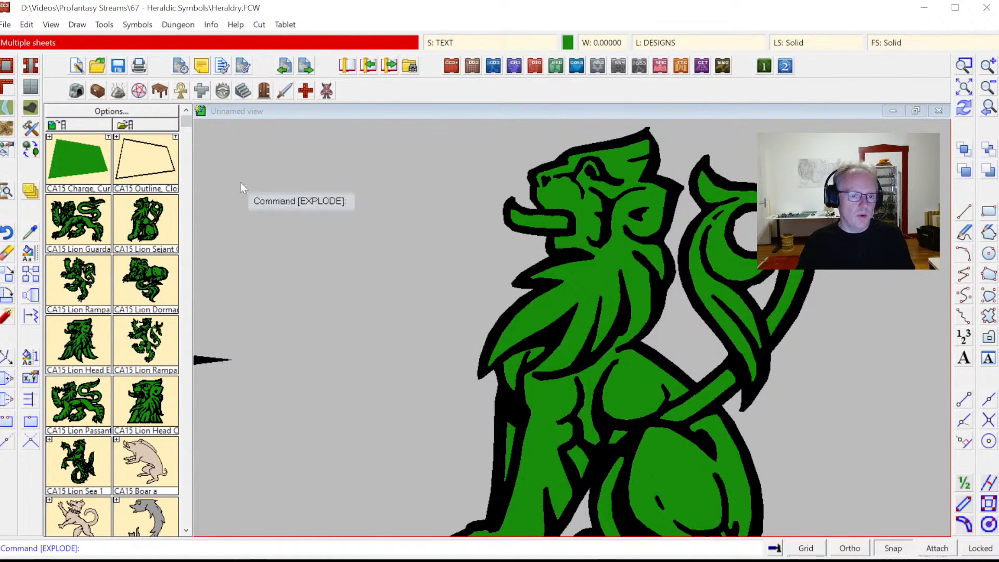
Open the CA15 Lion Sejant Coward02 outline symbol for editing from the Symbol Manager in its own window over the drawing
click(136, 26)
click(144, 44)
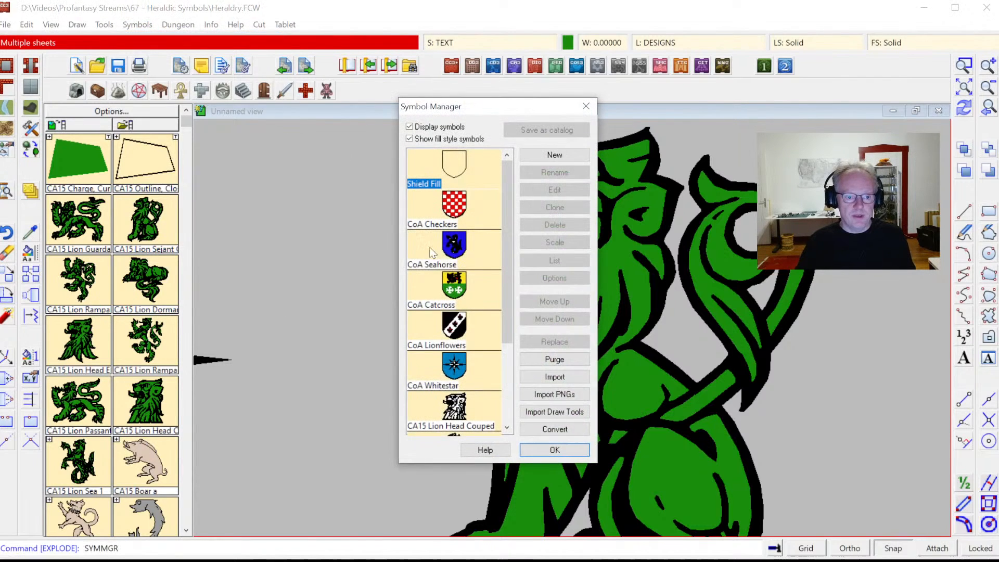
drag(507, 334, 509, 414)
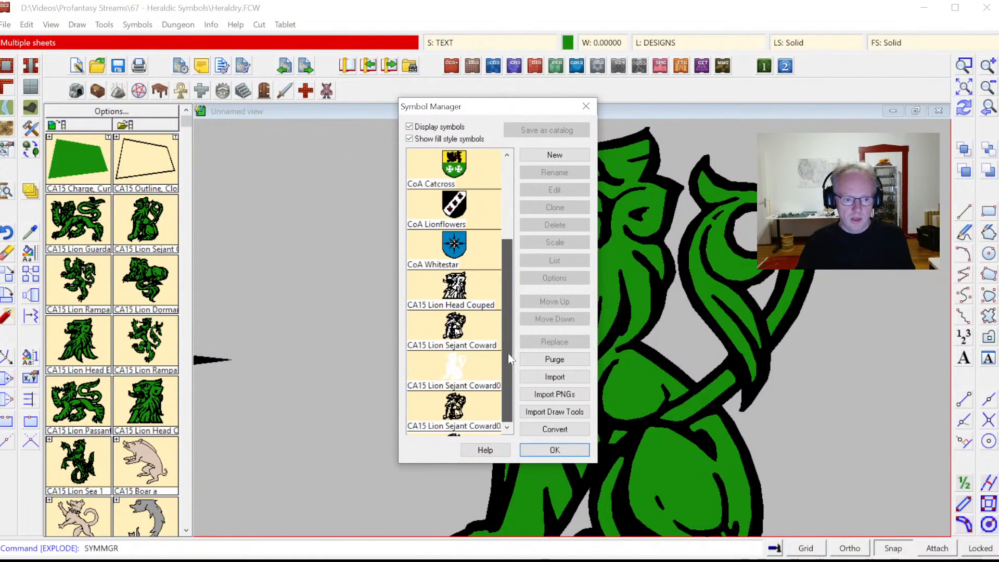
click(454, 409)
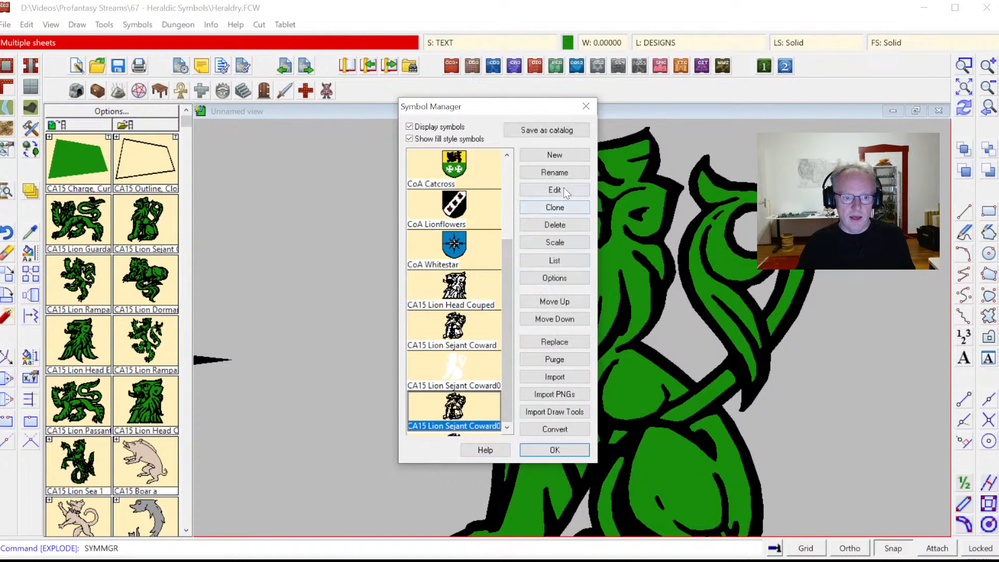
click(555, 190)
click(340, 156)
click(702, 449)
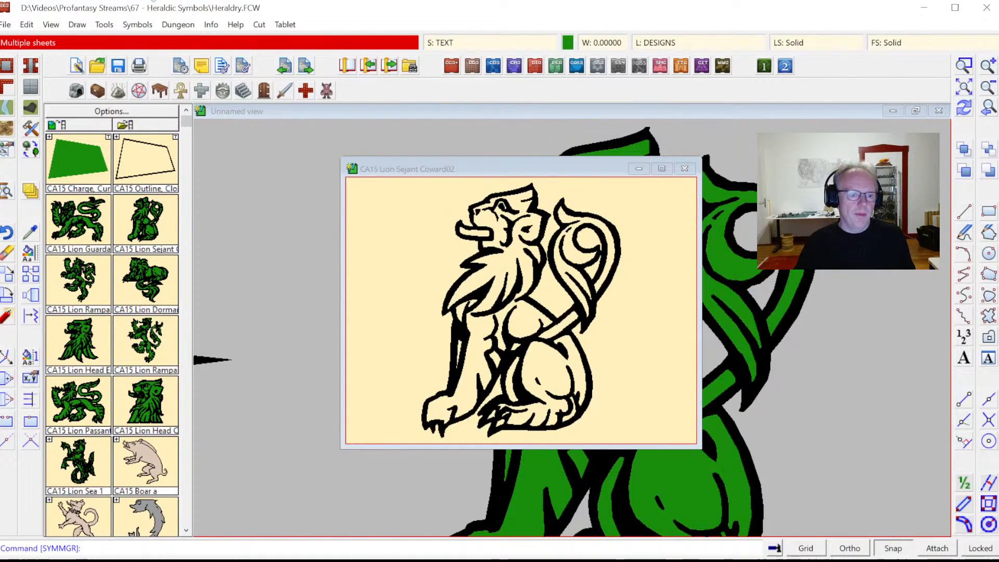
List the properties of the outline shape in the CA15 Lion Sejant Coward02 symbol and look through its polygon nodes
click(212, 25)
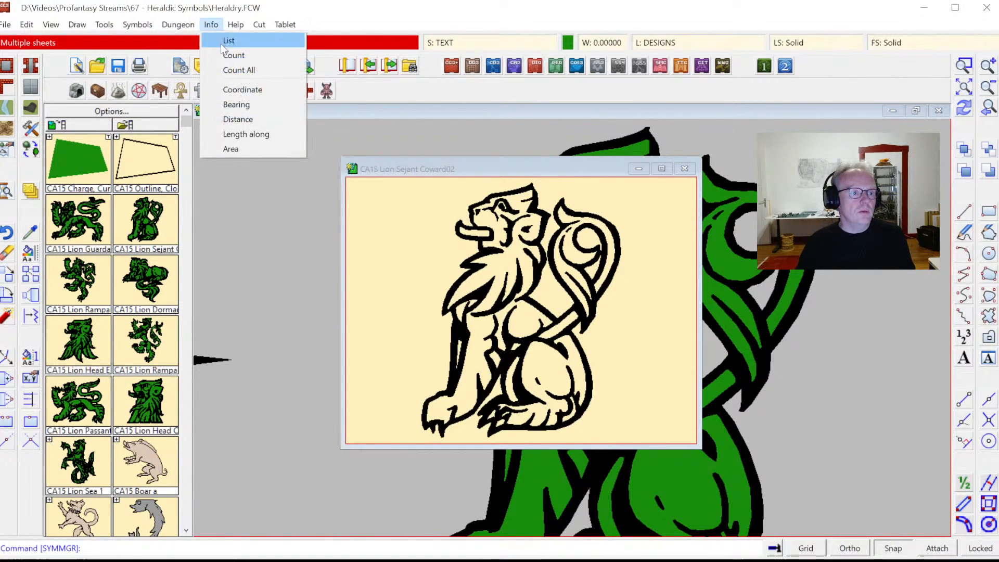
click(223, 38)
click(495, 255)
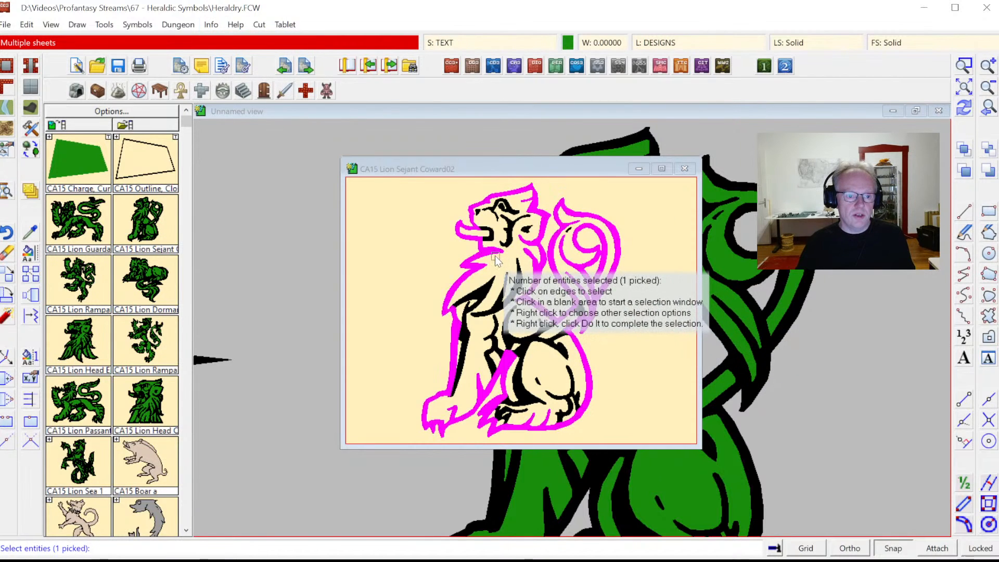
right_click(416, 252)
click(415, 255)
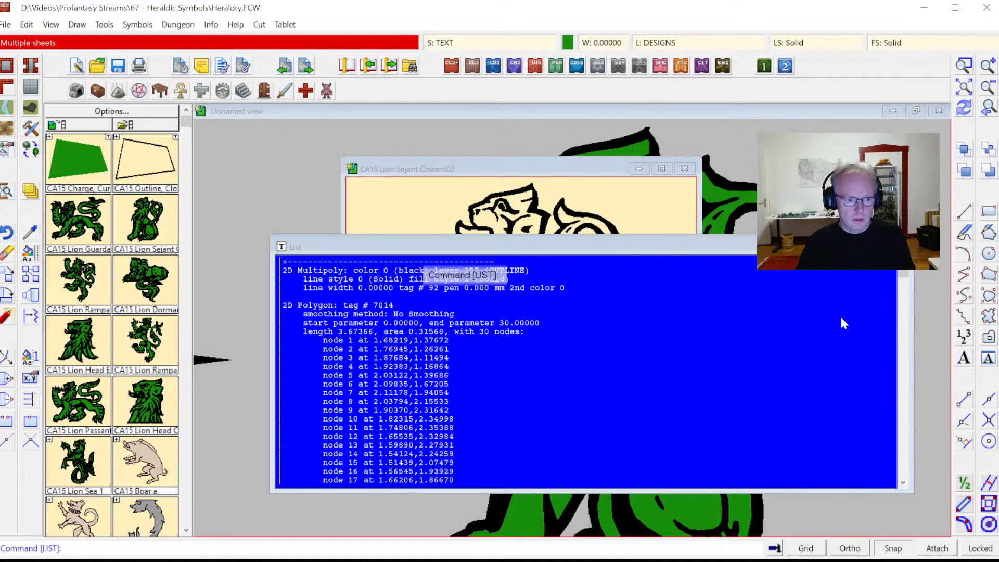
click(903, 281)
scroll(904, 281, down, 5)
scroll(904, 281, up, 6)
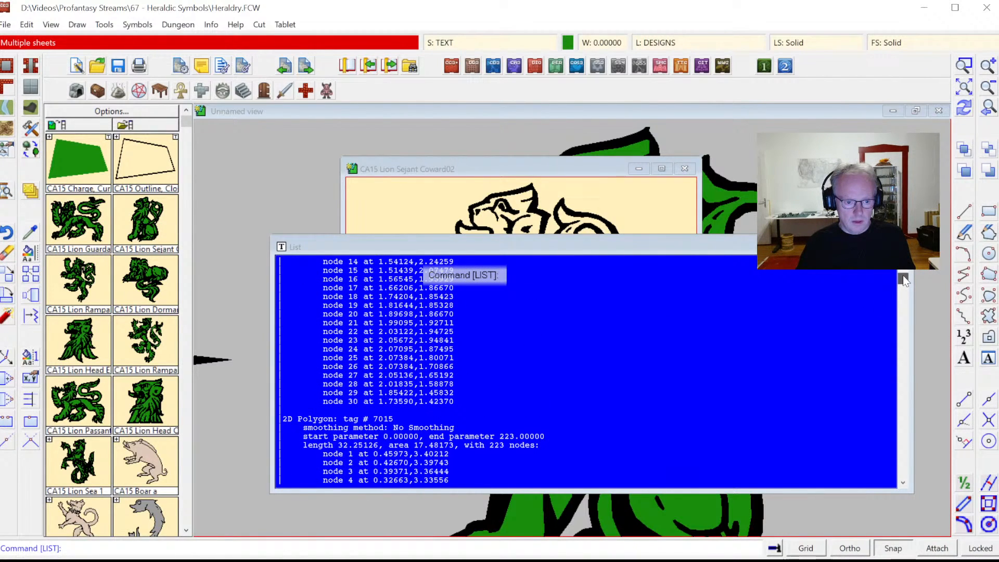
drag(903, 281, 904, 255)
click(897, 247)
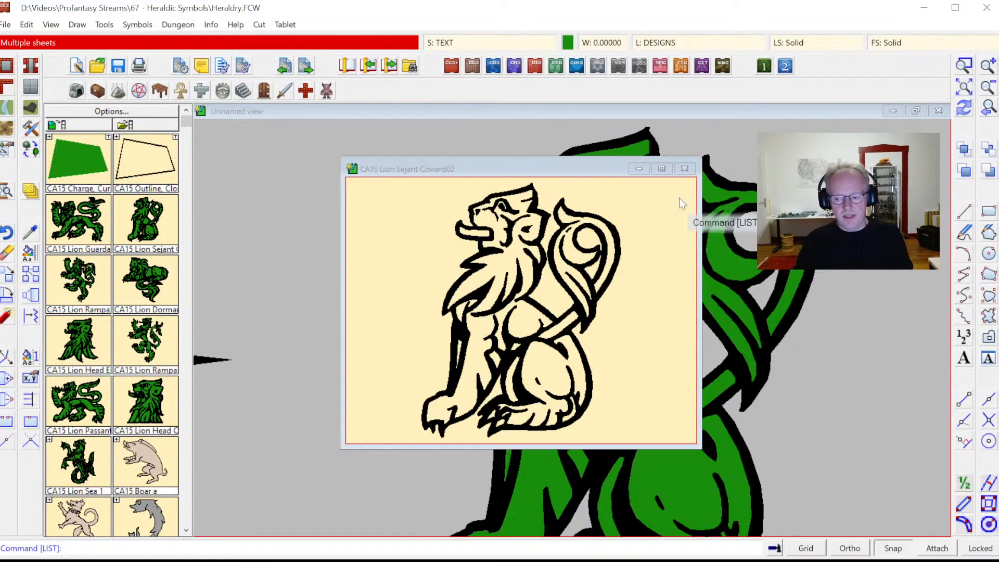
Close the CA15 Lion Sejant Coward02 symbol window, accept keeping the symbol changes, and return to the whole sitting lion
click(685, 169)
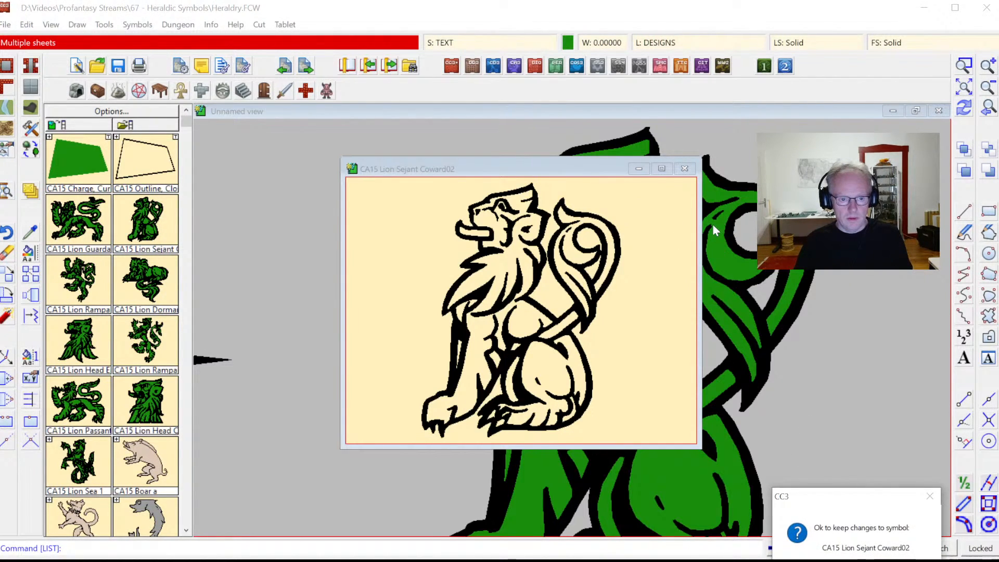
click(689, 170)
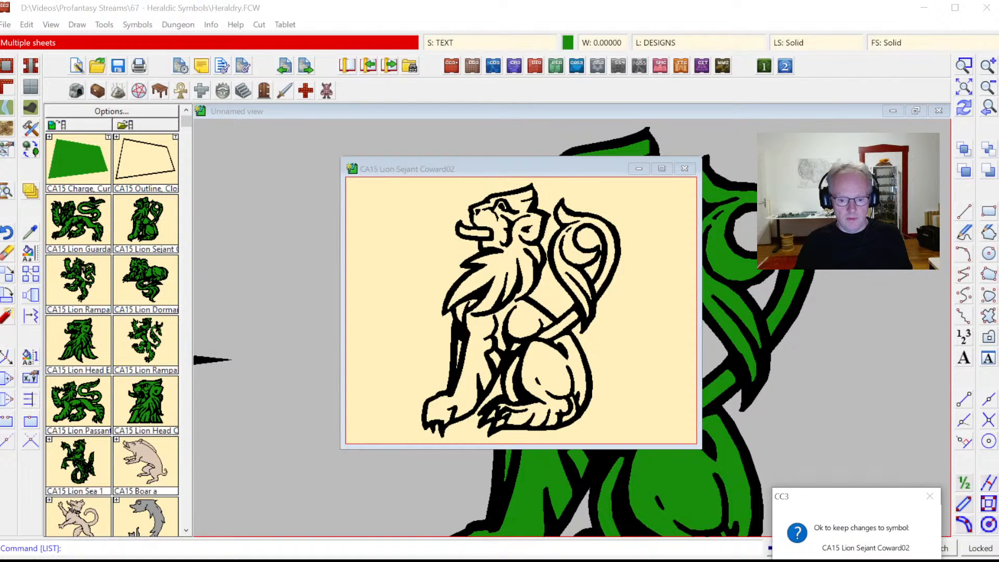
key(Return)
click(990, 89)
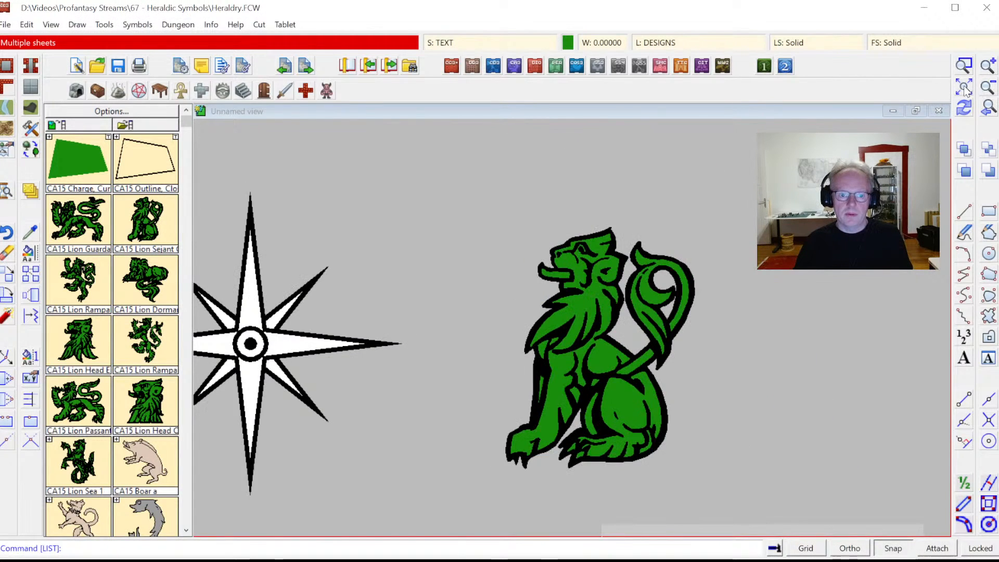
Check the effects assigned to the OUTLINE and DESIGNS sheets and display the drawing with sheet effects activated
click(460, 42)
click(405, 210)
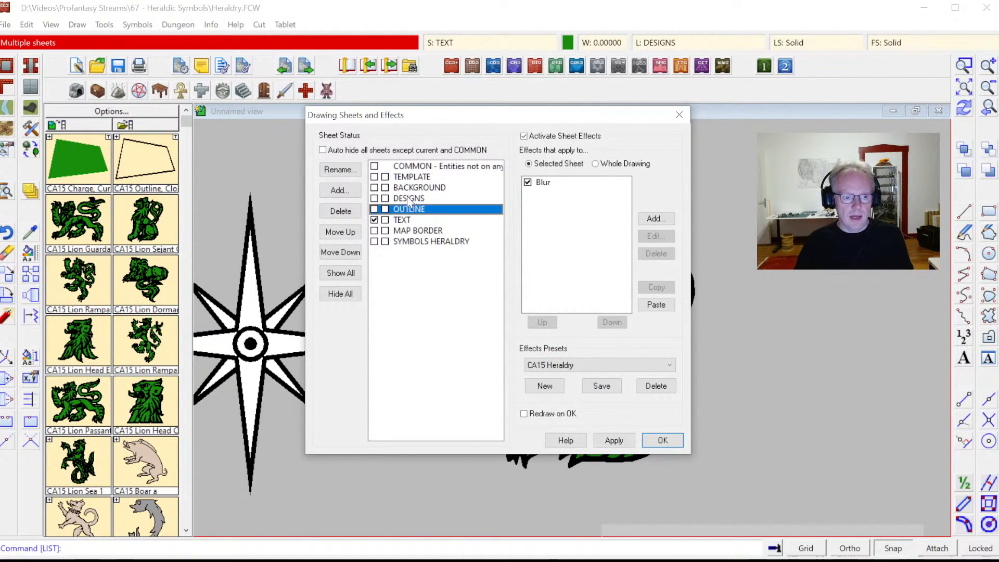
click(408, 197)
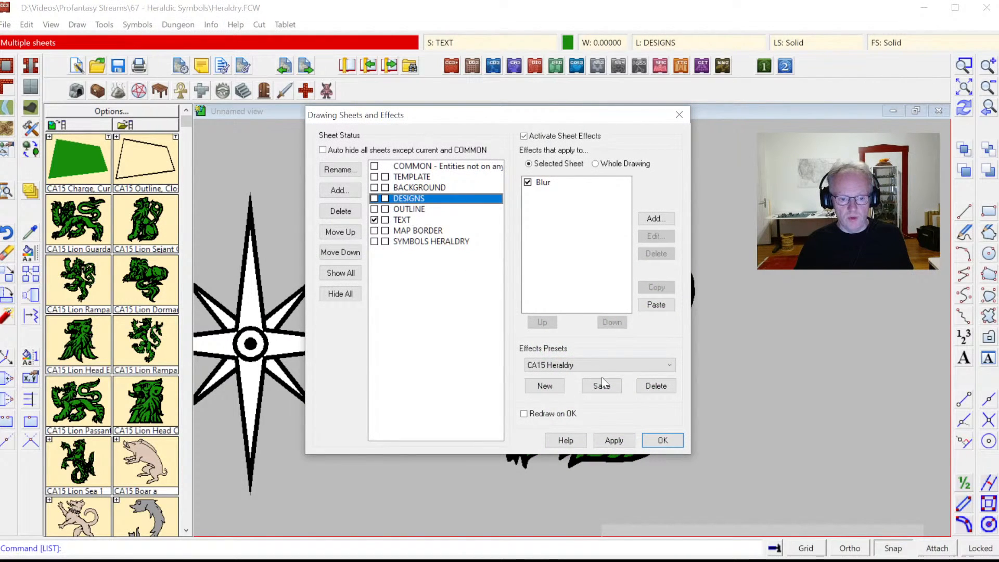
click(659, 440)
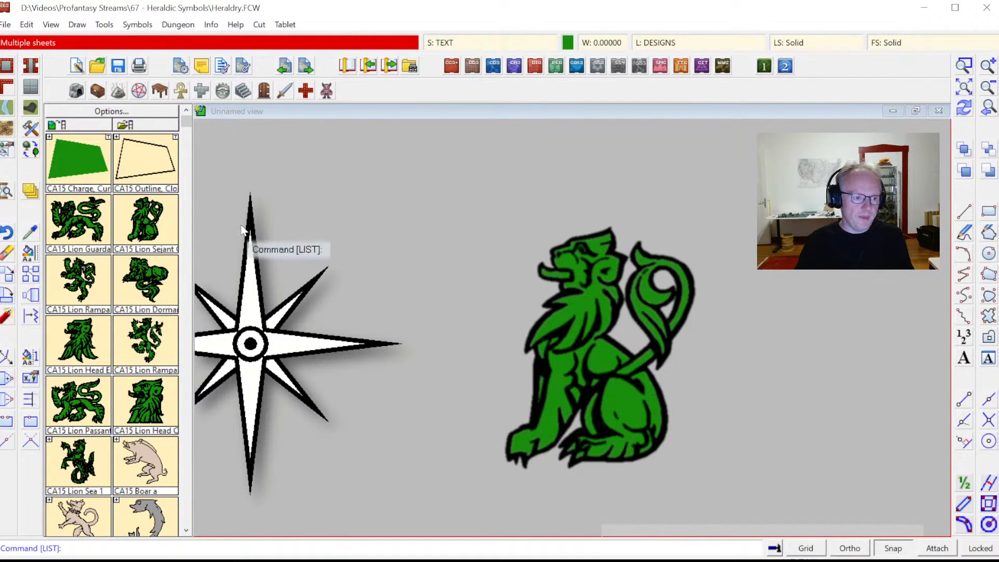
Erase the sitting lion beside the compass rose and redraw the view
click(963, 68)
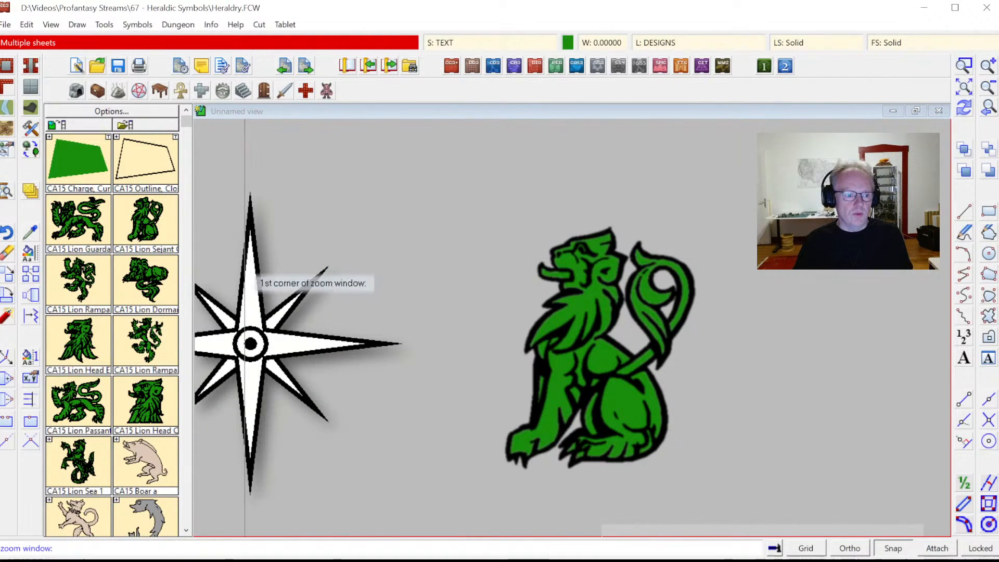
click(216, 281)
click(313, 399)
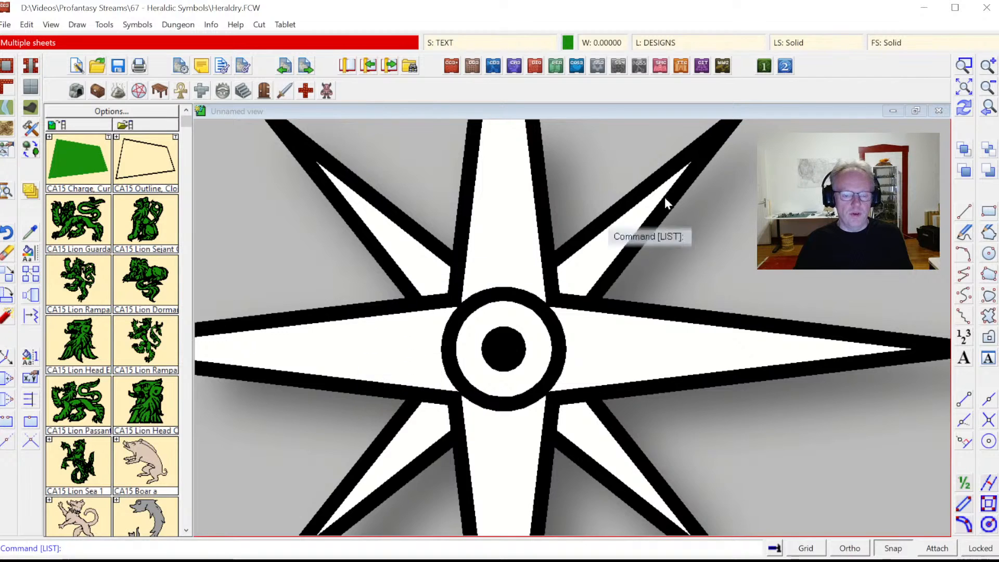
click(990, 88)
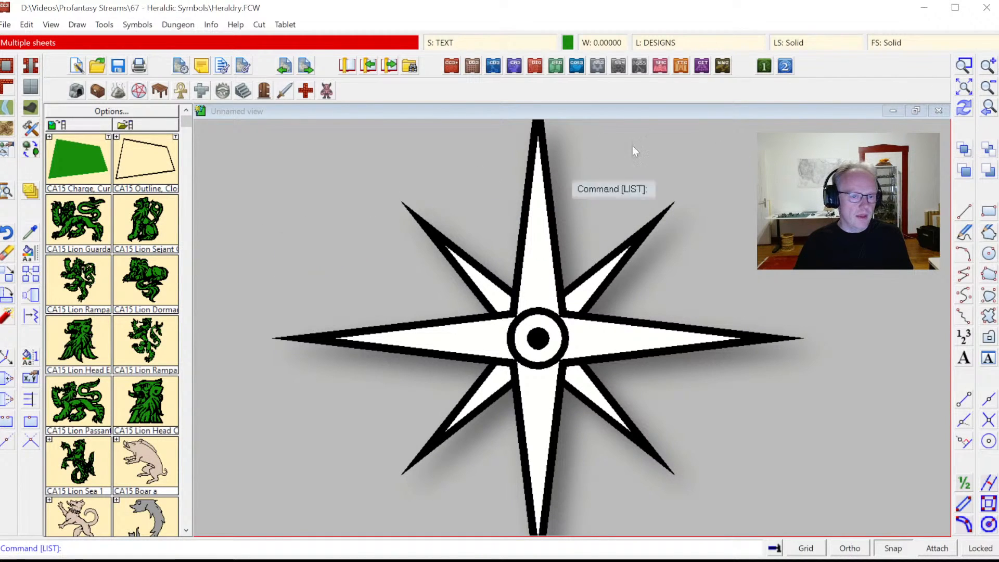
click(984, 95)
text(2)
key(Return)
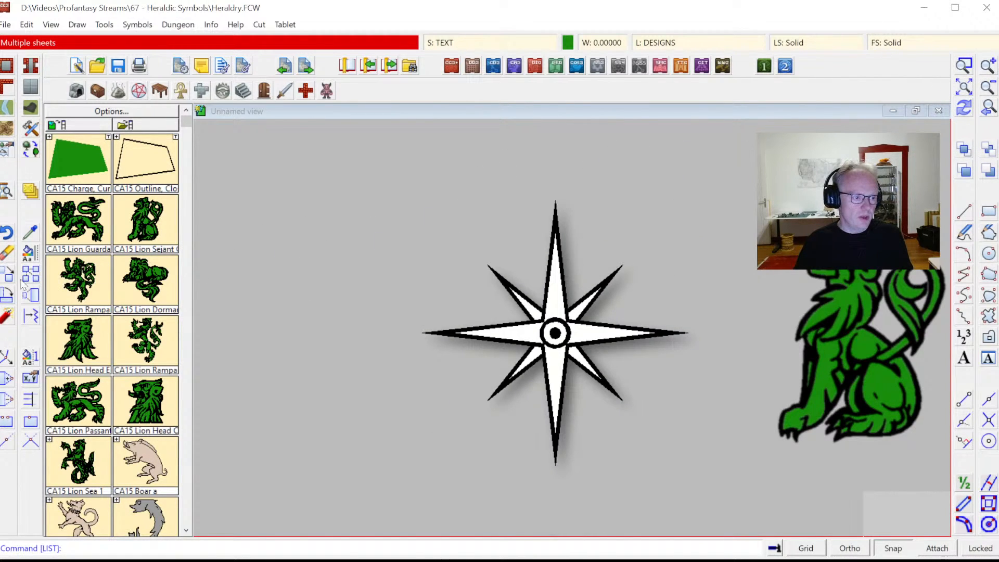
click(774, 224)
click(848, 300)
right_click(806, 283)
click(808, 291)
click(964, 108)
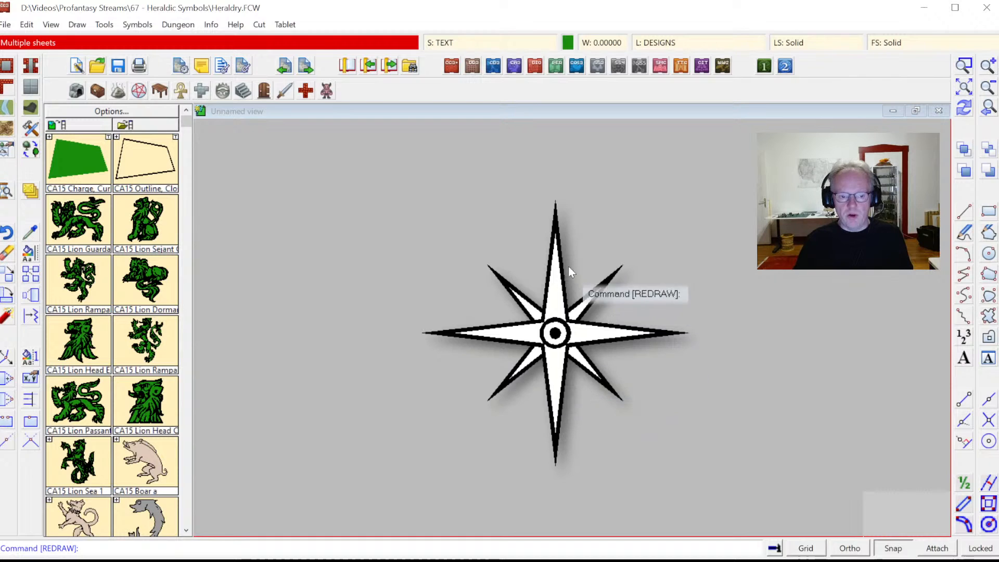
Count the entities that make up the compass rose
click(452, 44)
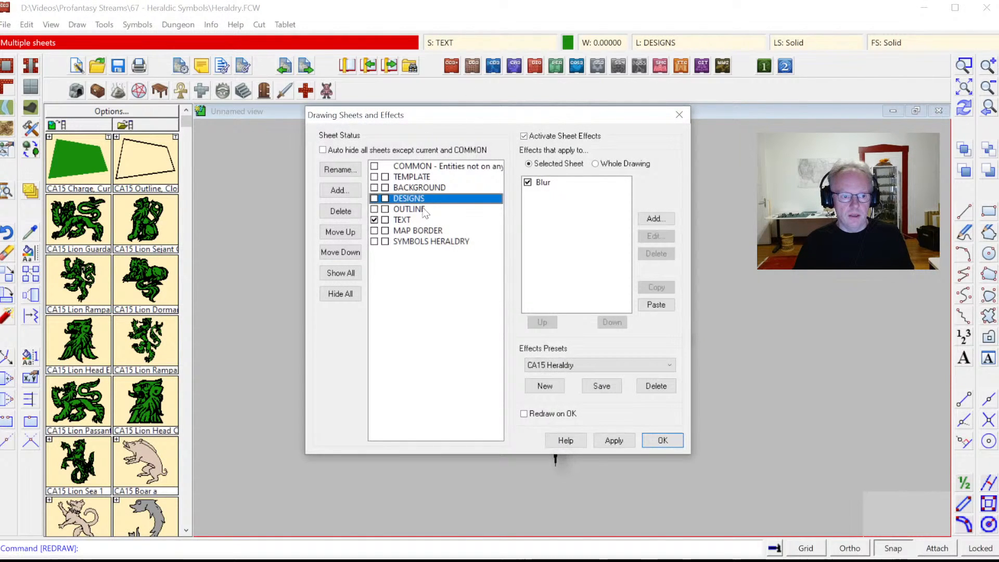
key(Escape)
click(210, 25)
click(225, 54)
click(434, 215)
click(599, 333)
right_click(608, 252)
click(522, 318)
click(572, 383)
click(610, 299)
right_click(608, 211)
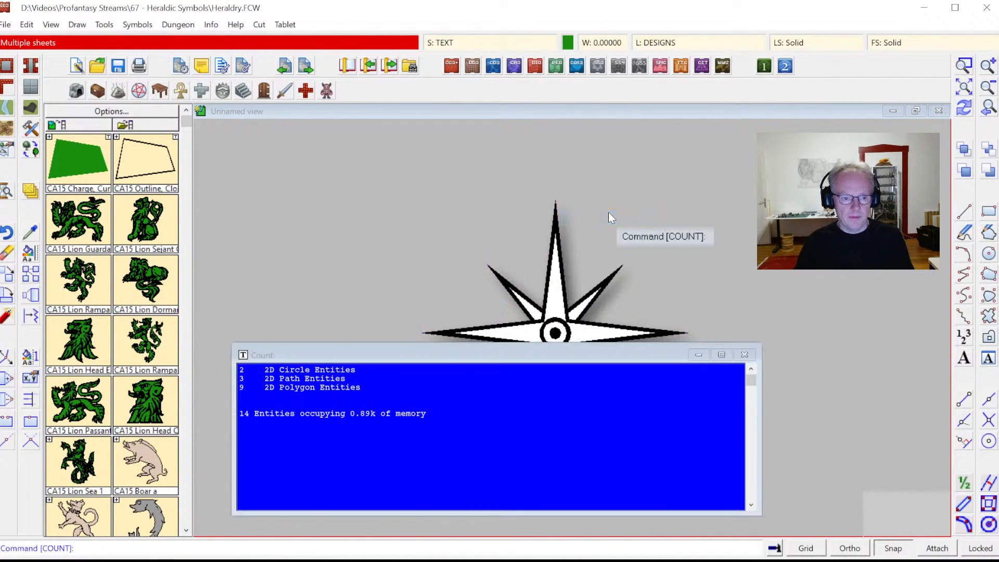
click(641, 325)
List the properties of the fill and outline polygons at the compass rose's upper point
click(210, 25)
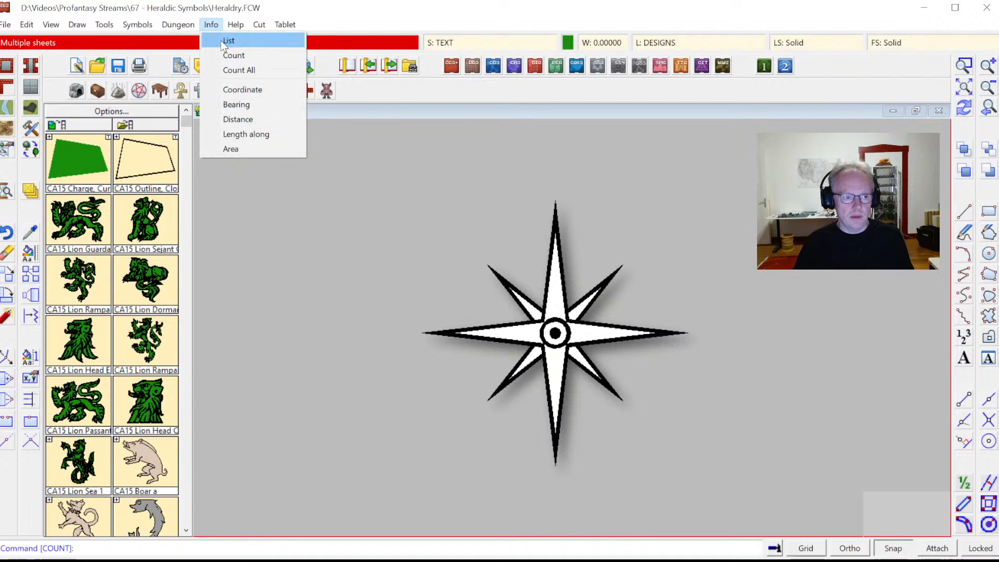
click(229, 41)
click(535, 218)
click(593, 255)
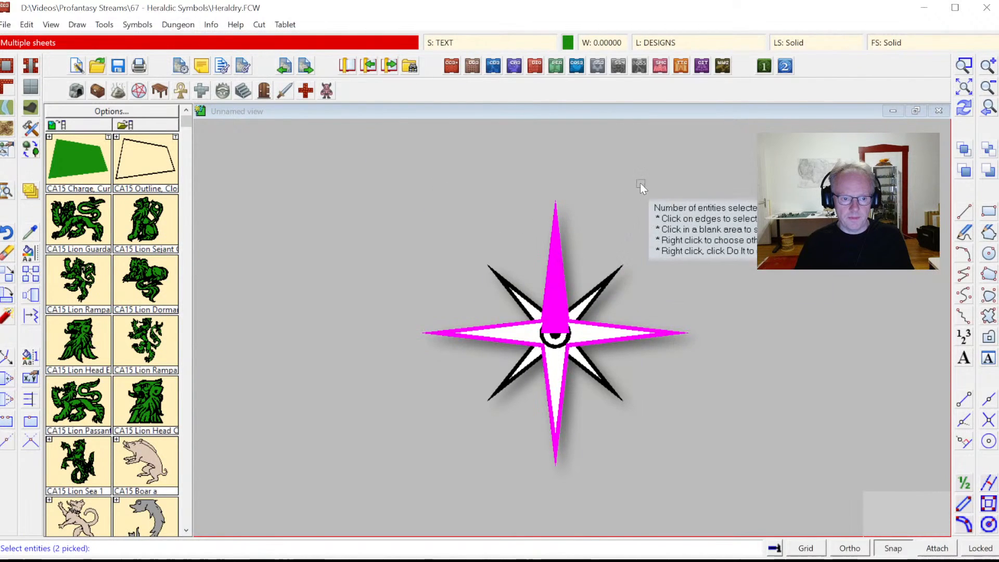
right_click(638, 178)
click(635, 182)
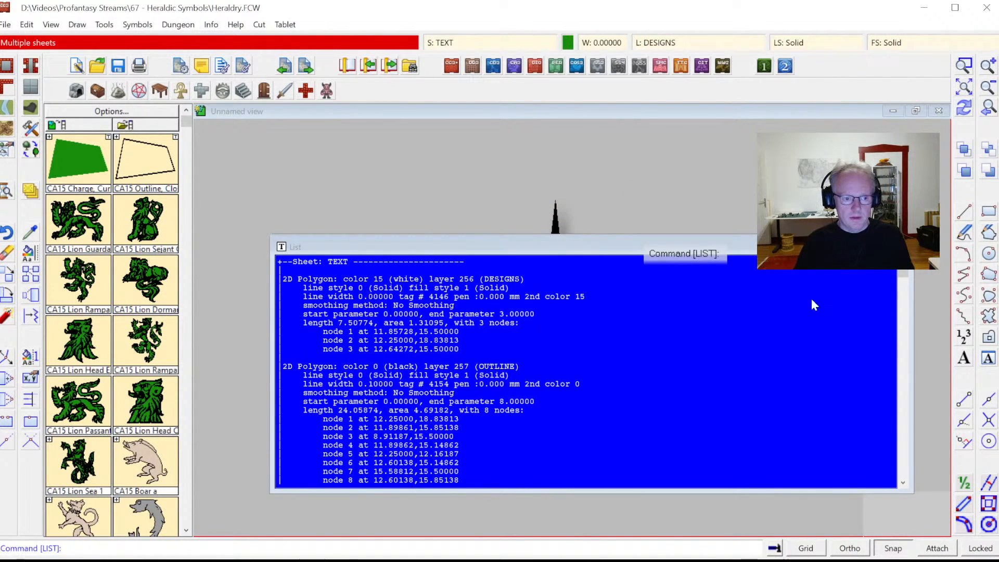
mouse_move(896, 274)
mouse_down()
mouse_move(923, 464)
mouse_move(913, 277)
mouse_up()
click(902, 247)
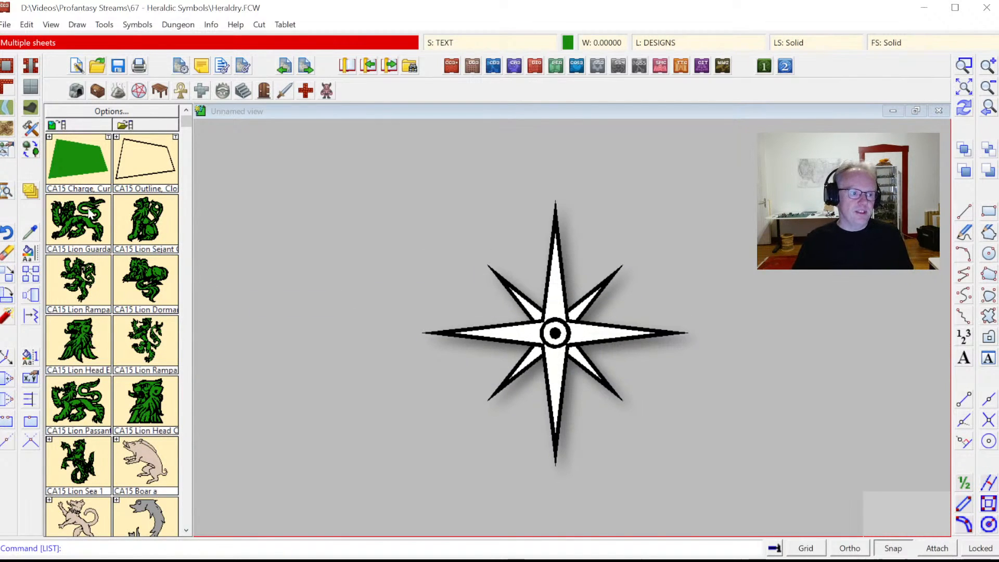
Draw a filled four-sided charge about 3 by 2.25 units, upper left of the compass rose, with the CA15 Charge drawing tool
click(101, 155)
click(295, 269)
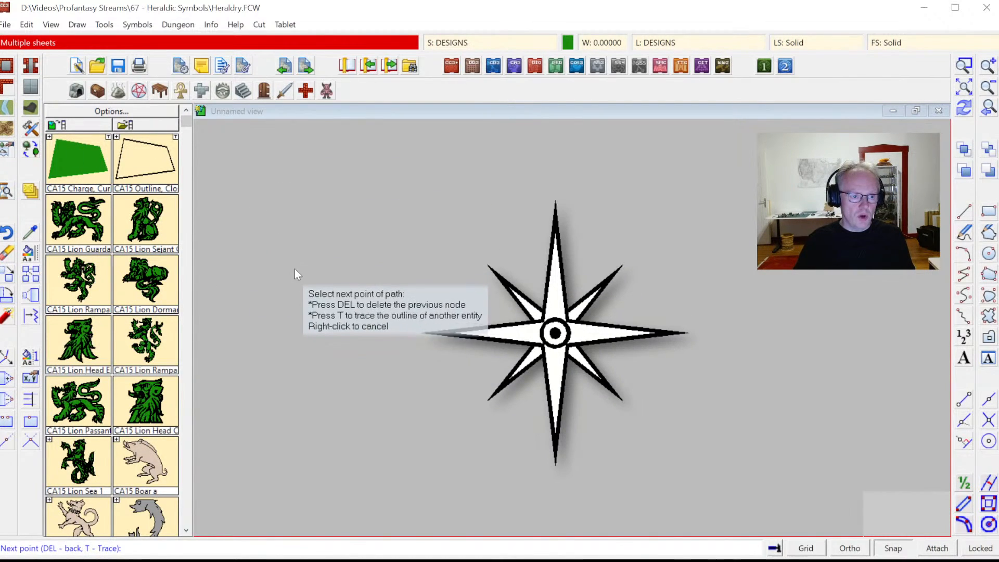
click(295, 265)
click(398, 263)
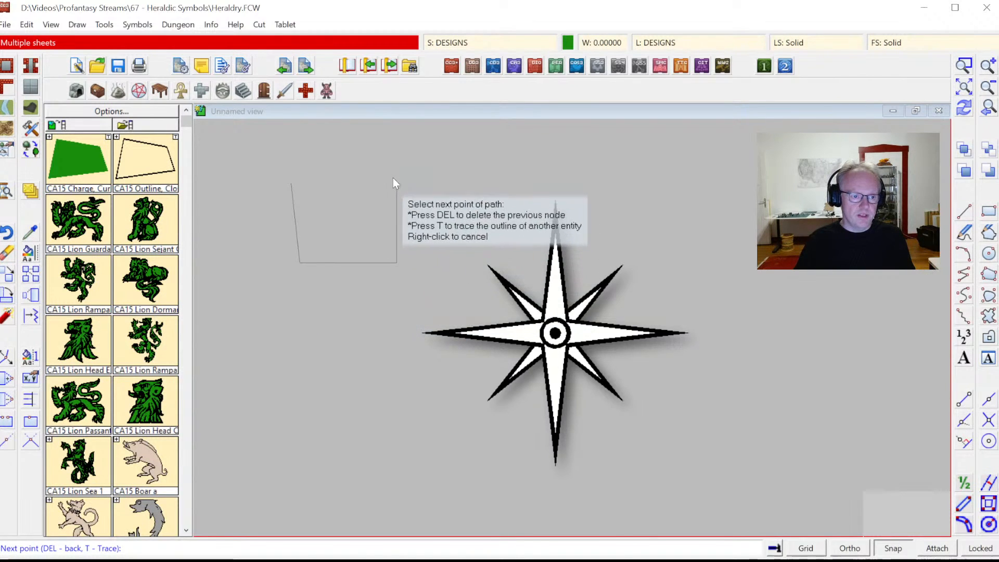
click(394, 186)
right_click(394, 187)
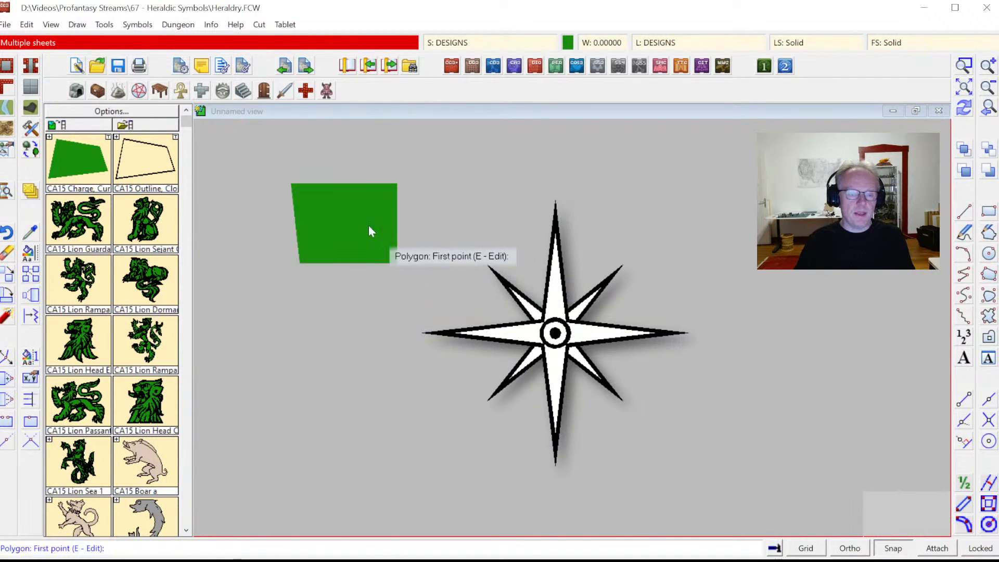
Draw a four-sided black outline about 2.5 by 2 units below the green shape with the CA15 Outline drawing tool
click(161, 172)
click(299, 281)
click(300, 333)
click(389, 342)
click(388, 271)
right_click(388, 272)
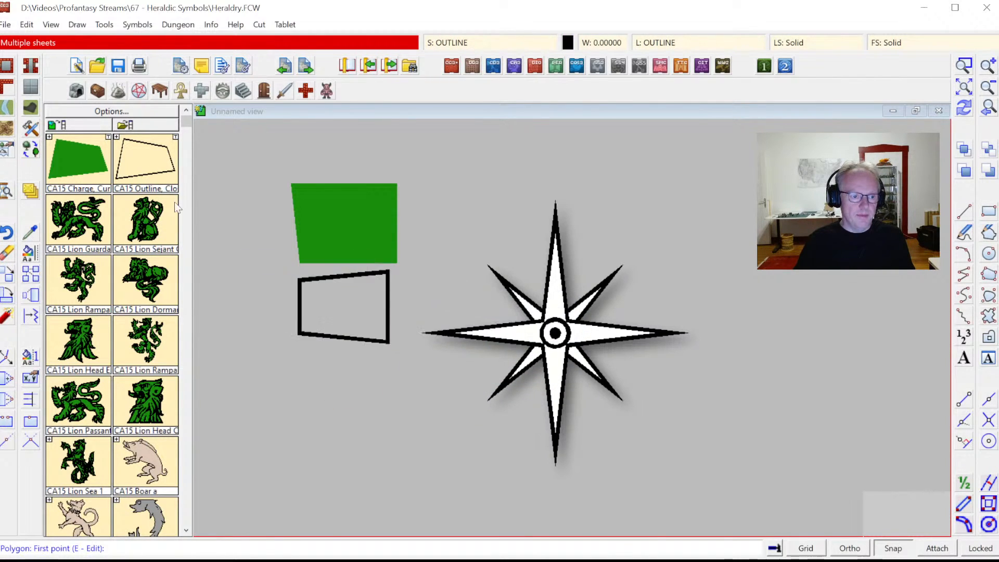
List the properties of the new green polygon and the black outline polygon below it
click(211, 25)
click(226, 38)
click(346, 241)
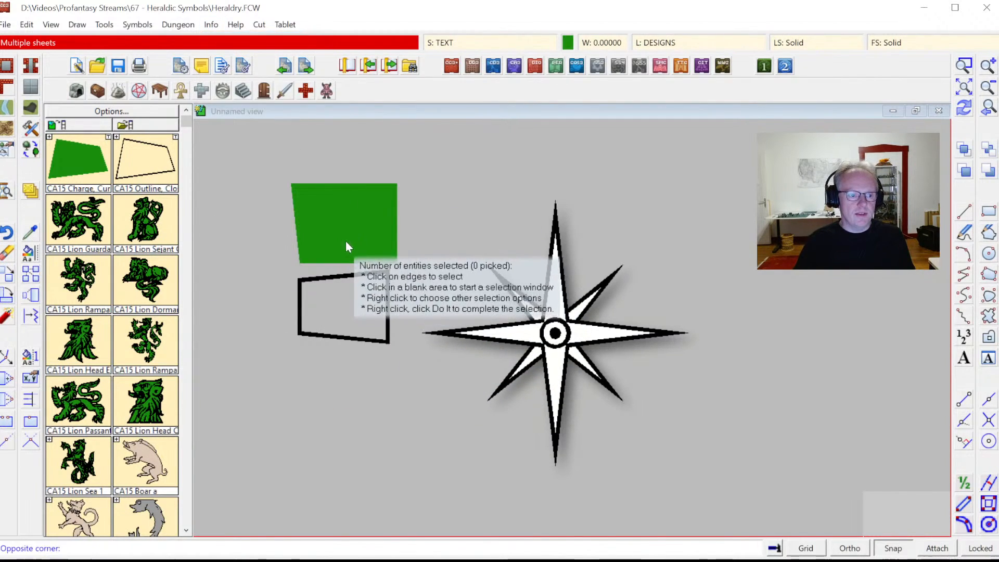
click(361, 292)
right_click(414, 175)
click(461, 175)
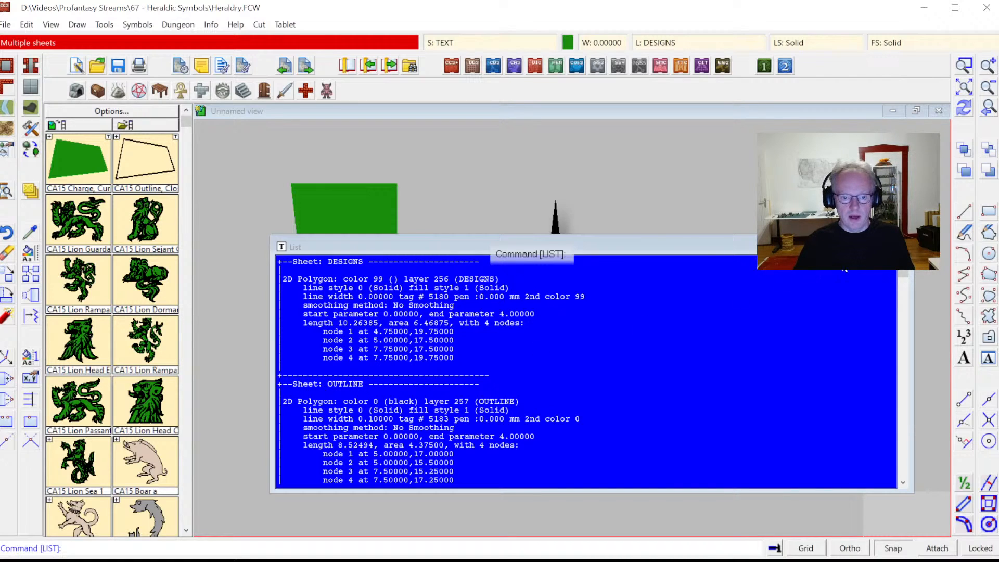
click(901, 246)
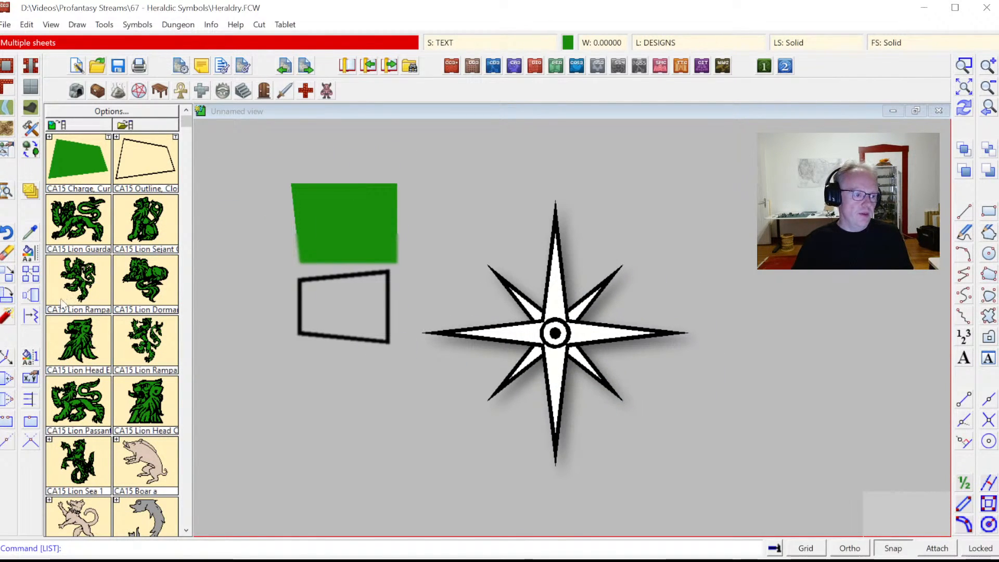
Try to change the line style of all color 0 outlines, including the compass rose's, to OUTLINE
click(25, 254)
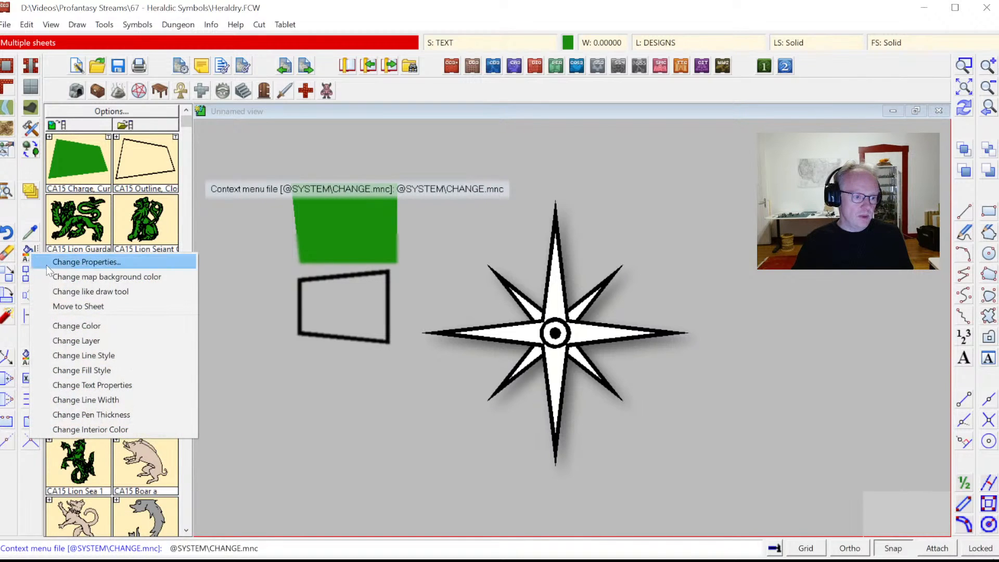
click(87, 357)
right_click(588, 212)
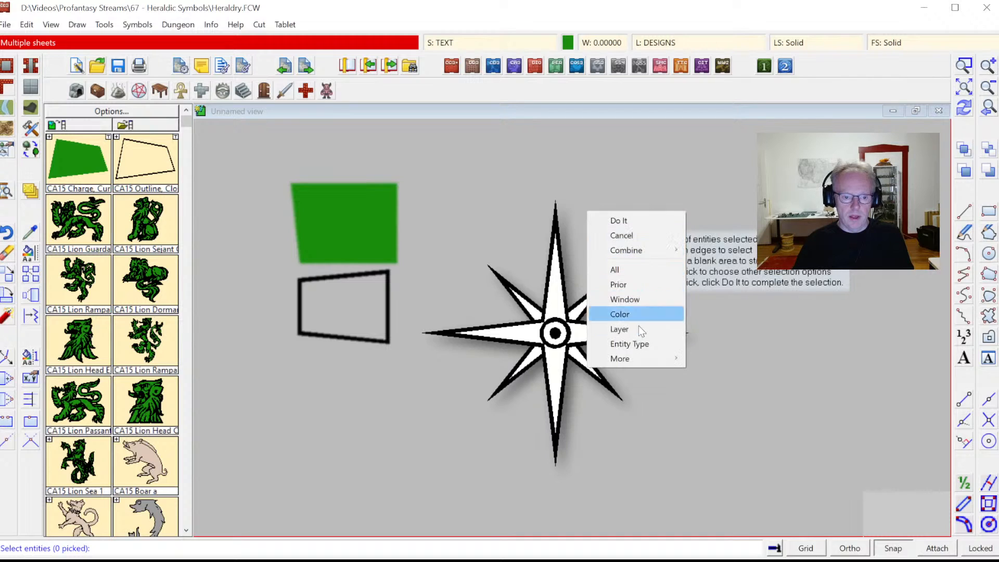
click(629, 312)
text(0)
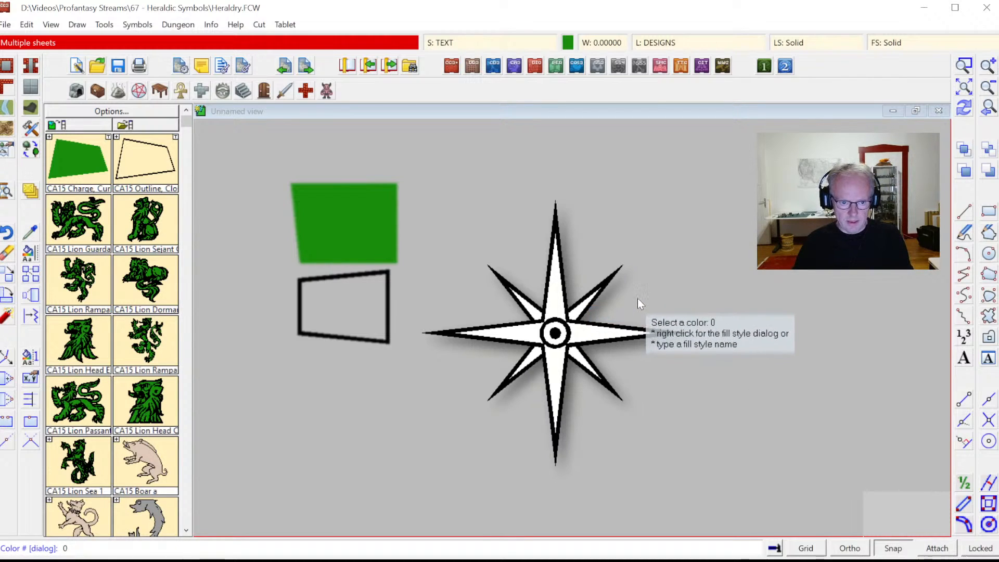
key(Return)
right_click(476, 202)
click(474, 203)
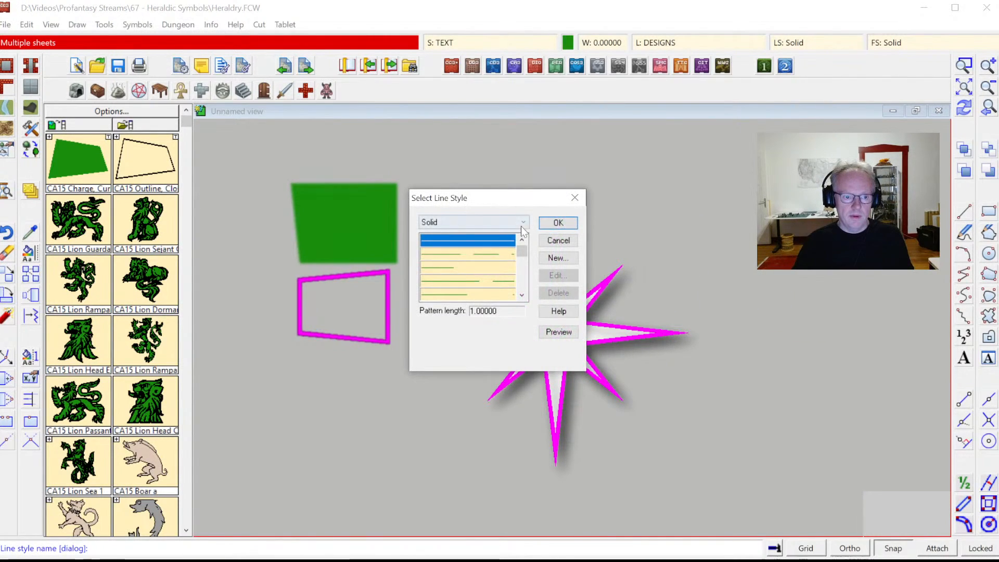
click(525, 223)
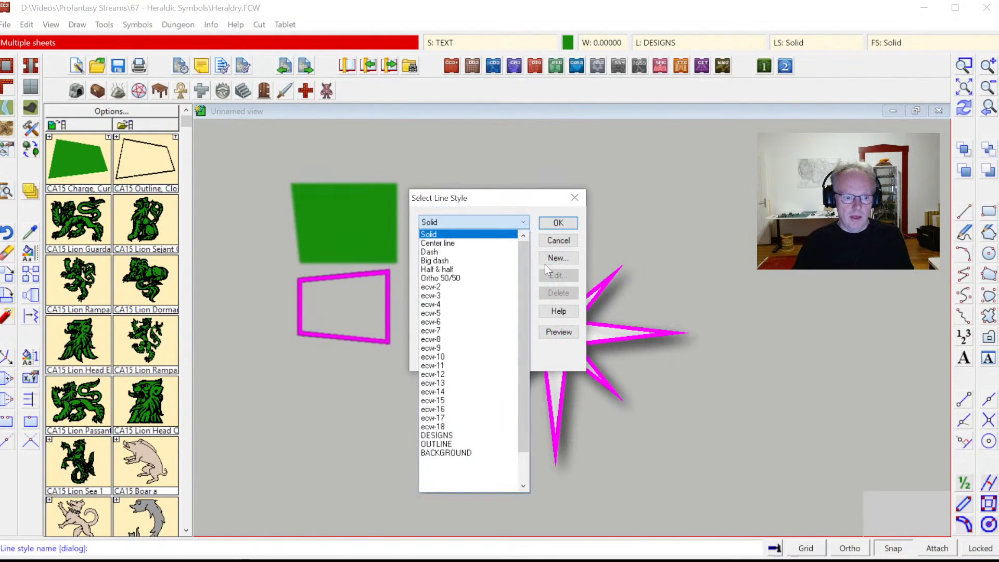
click(443, 445)
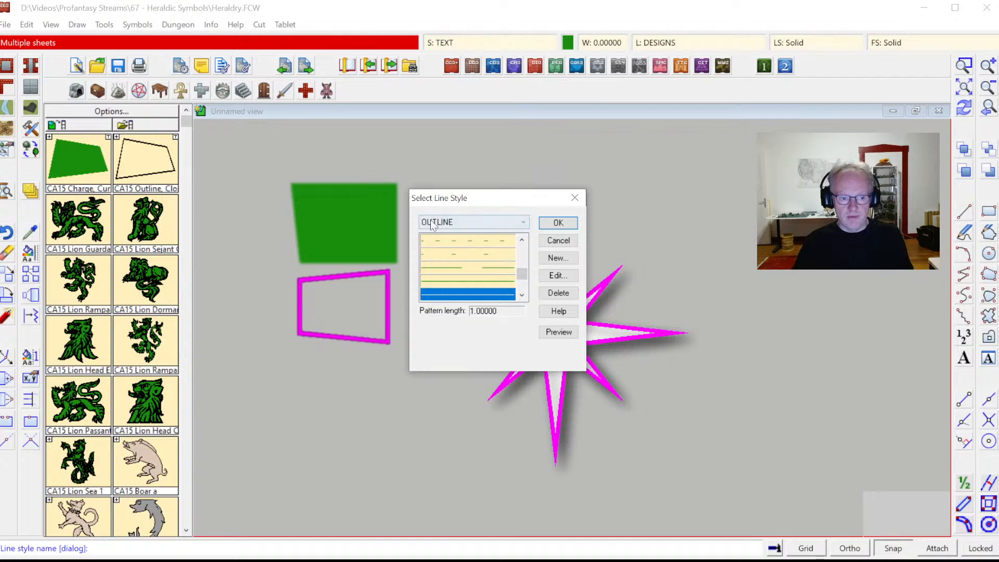
click(552, 227)
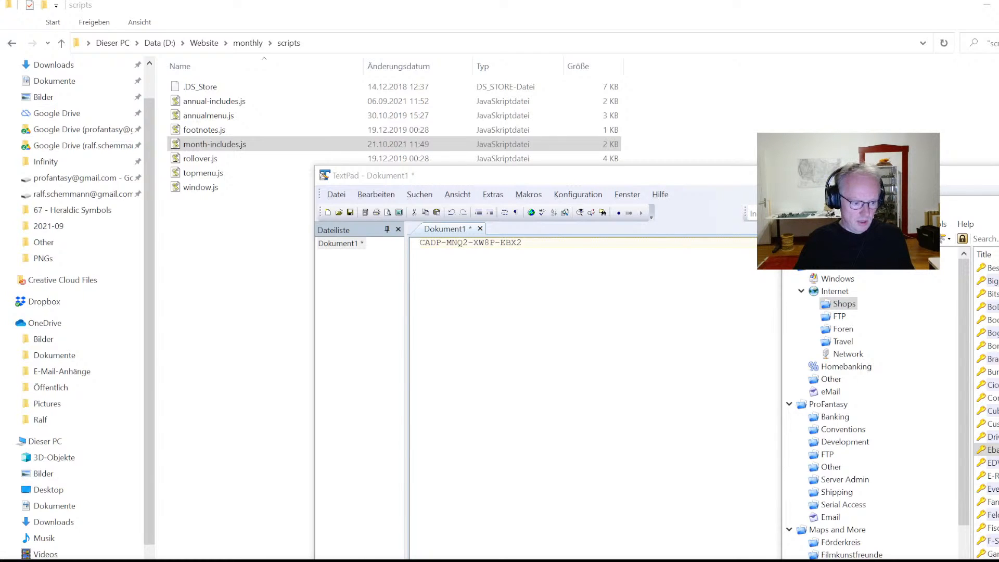
Restart Campaign Cartographer 3+, maximize its window and open the autosave drawing
key(super)
click(246, 553)
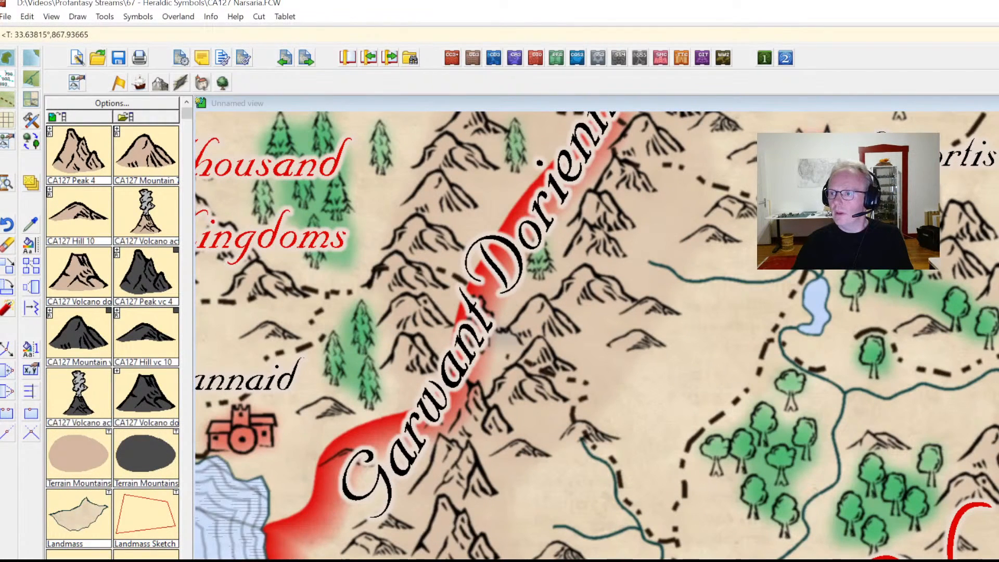
double_click(687, 3)
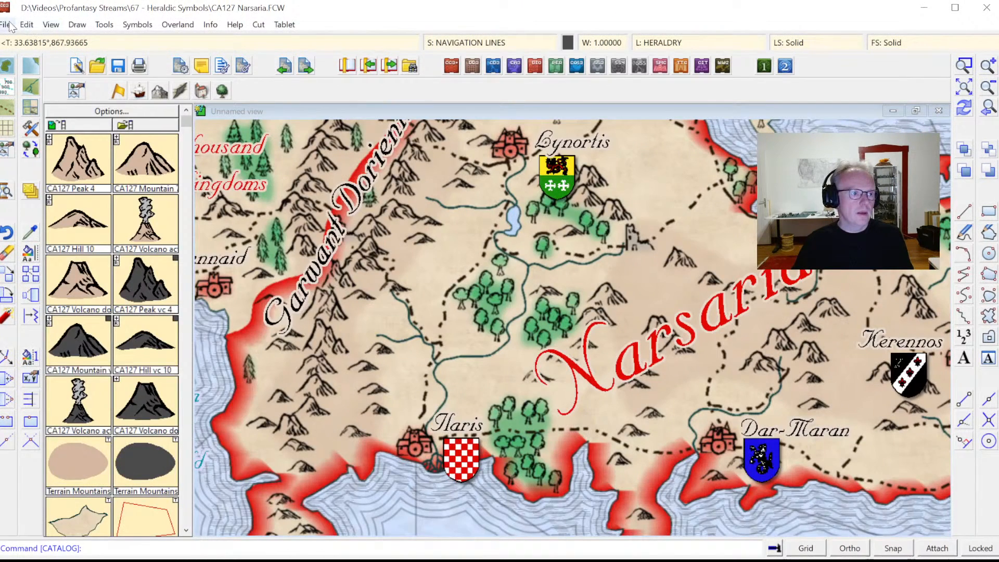
click(8, 25)
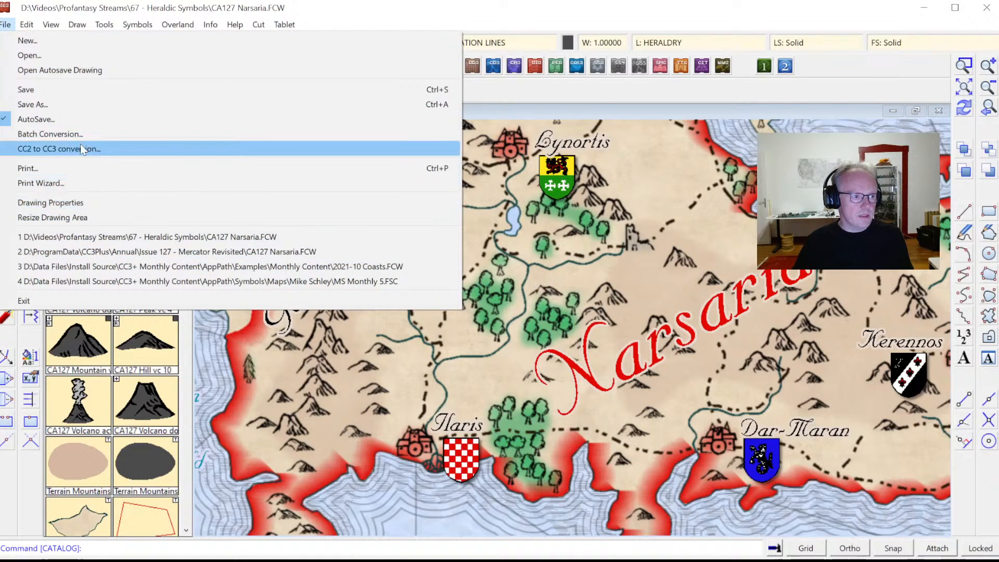
click(64, 70)
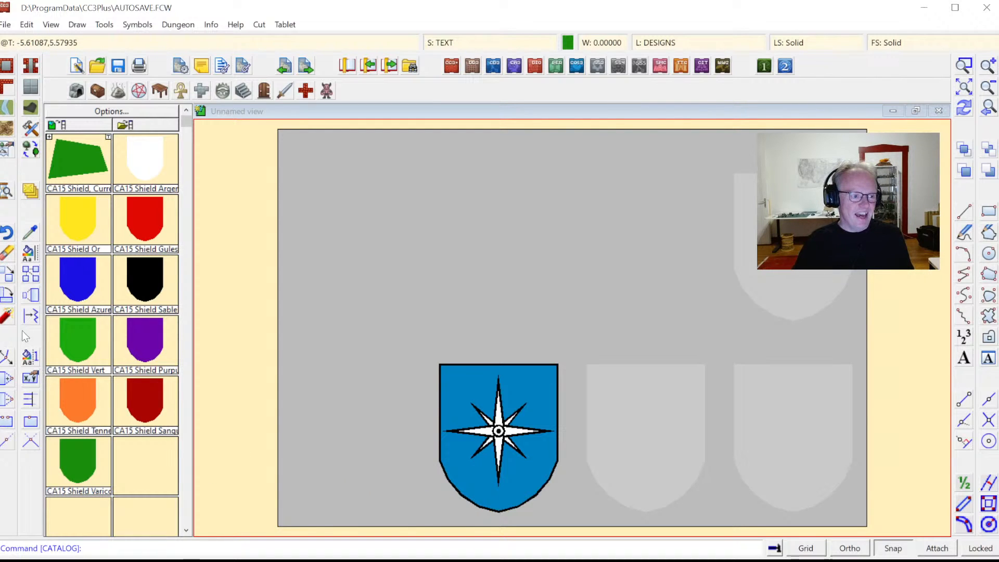
Erase the blue shield behind the compass rose and redraw the view
click(7, 254)
click(462, 364)
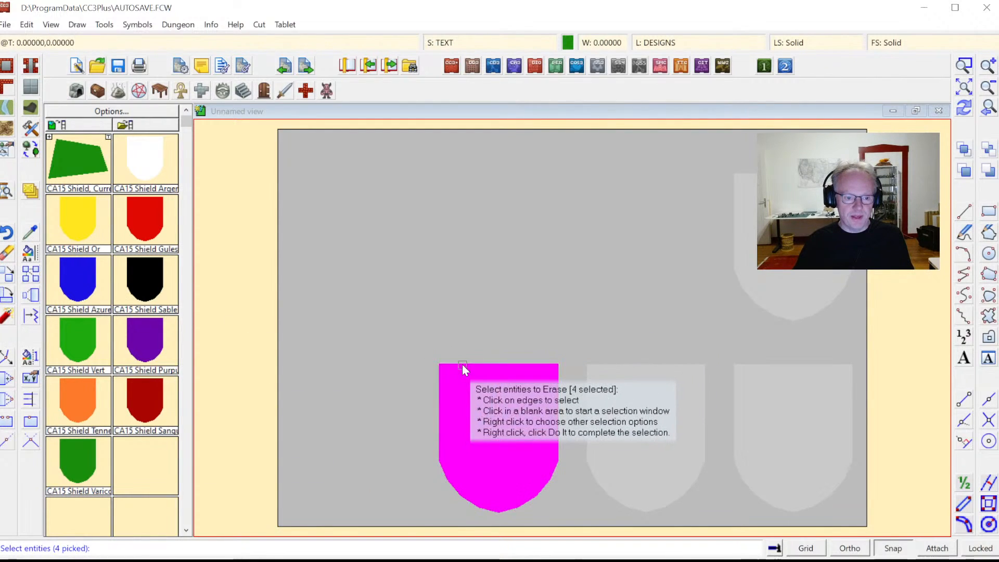
key(Return)
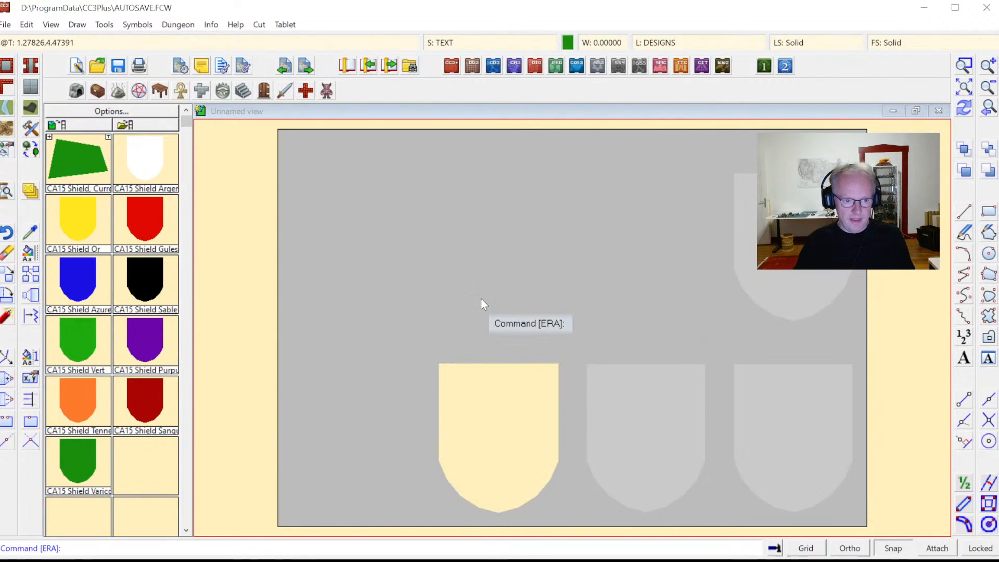
click(963, 108)
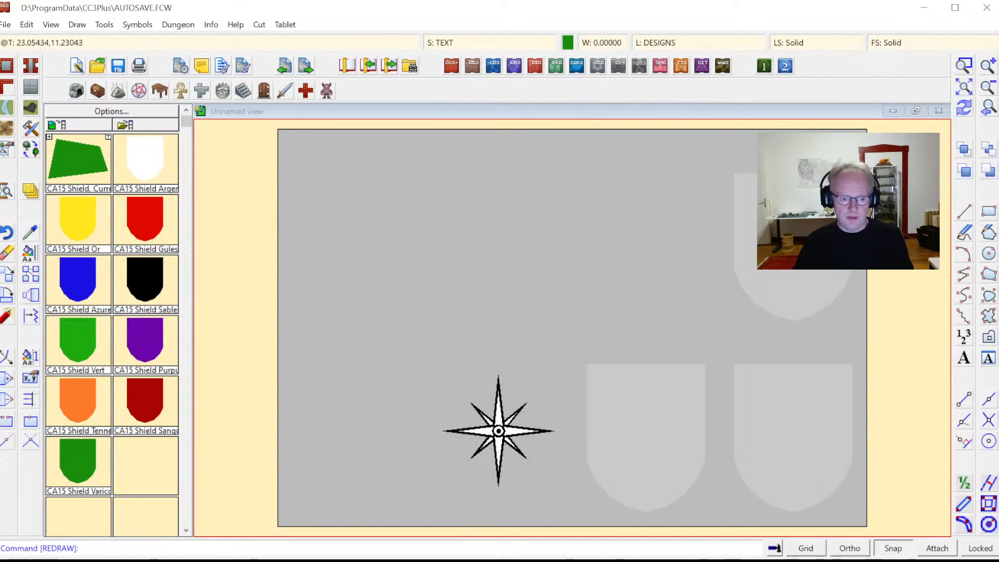
click(963, 66)
click(435, 372)
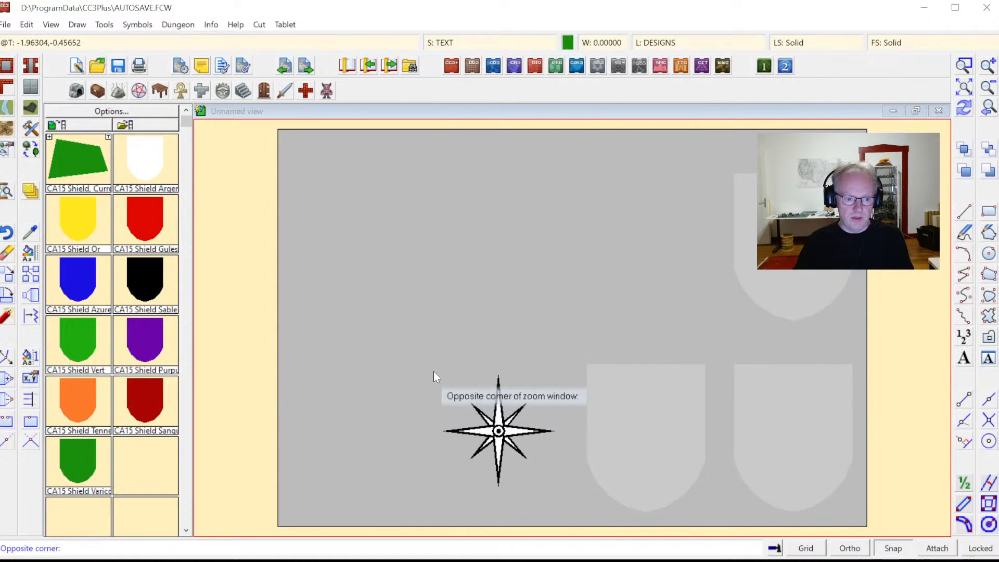
click(557, 487)
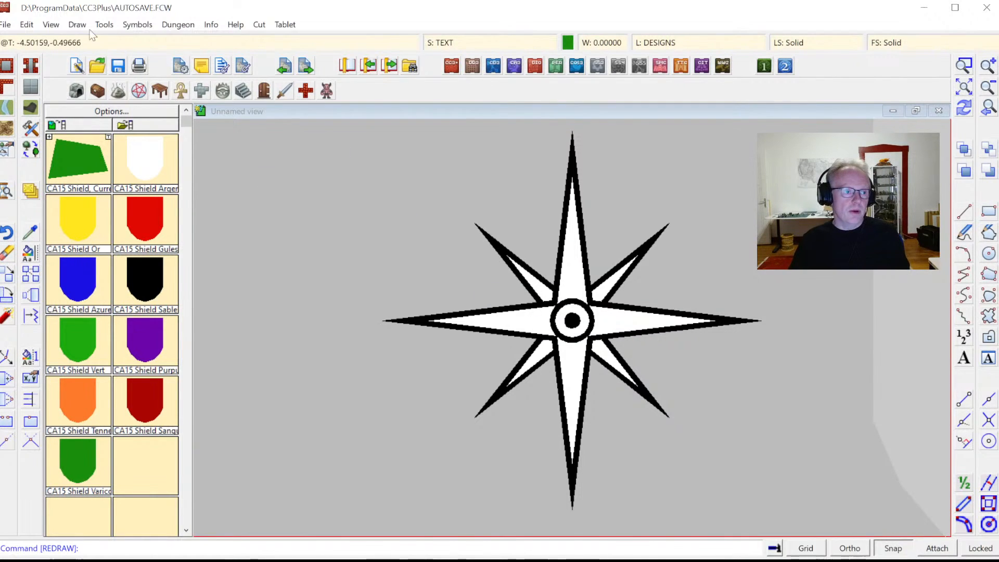
Save the drawing as Heraldry.FCW in Videos\Profantasy Streams\67 - Heraldic Symbols, replacing the existing file
click(5, 25)
click(41, 102)
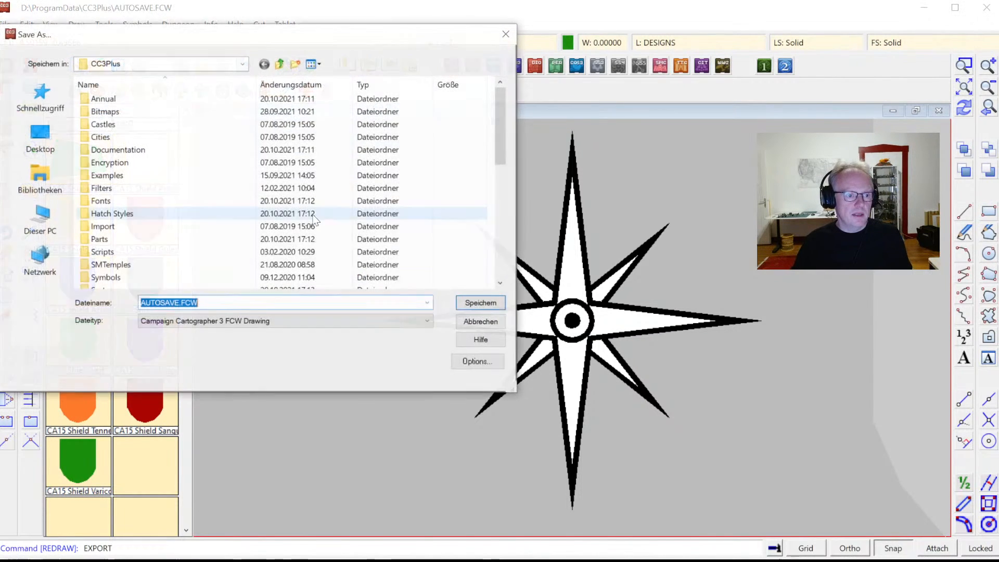
scroll(266, 258, down, 8)
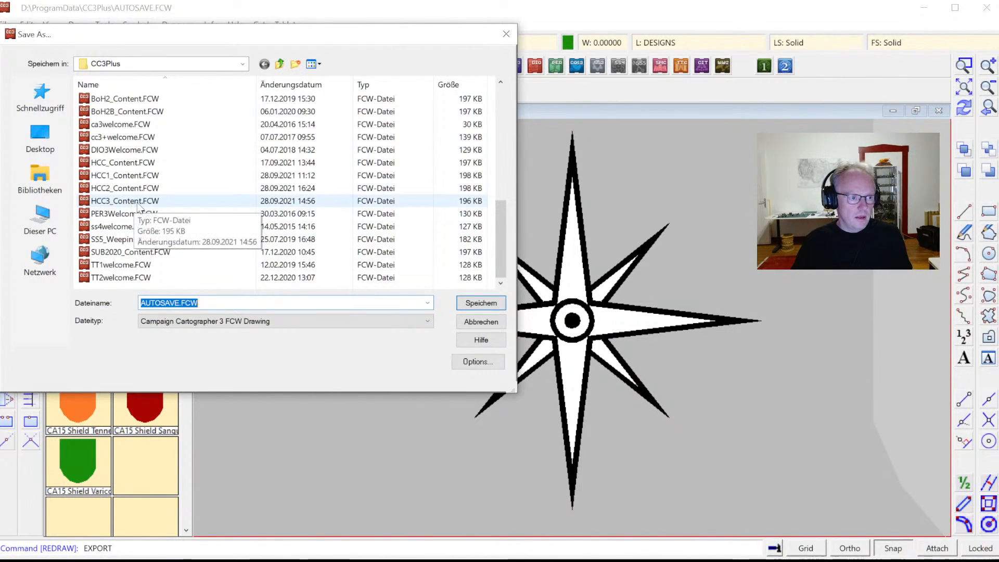
drag(498, 236, 498, 138)
click(40, 218)
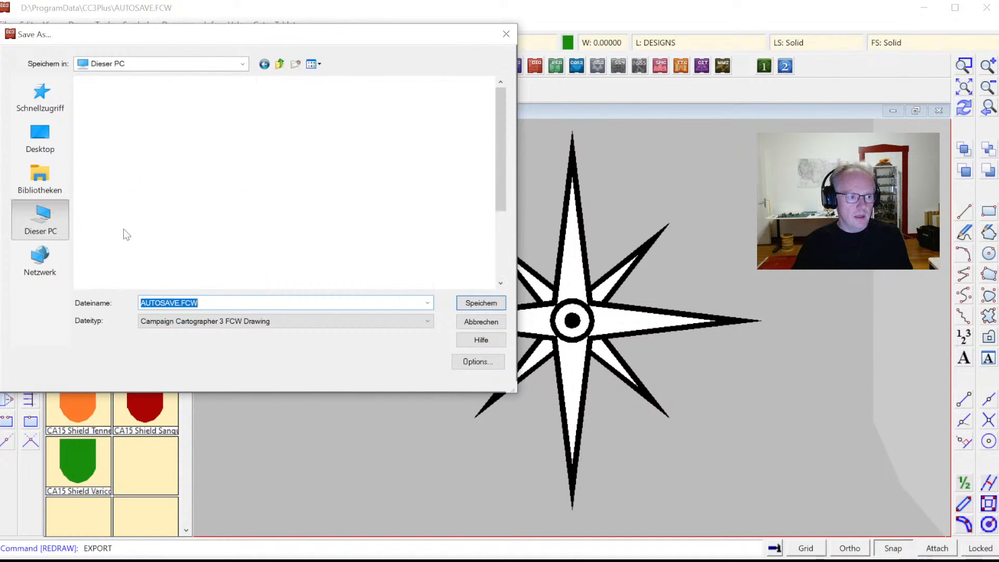
scroll(257, 228, down, 3)
scroll(245, 219, up, 3)
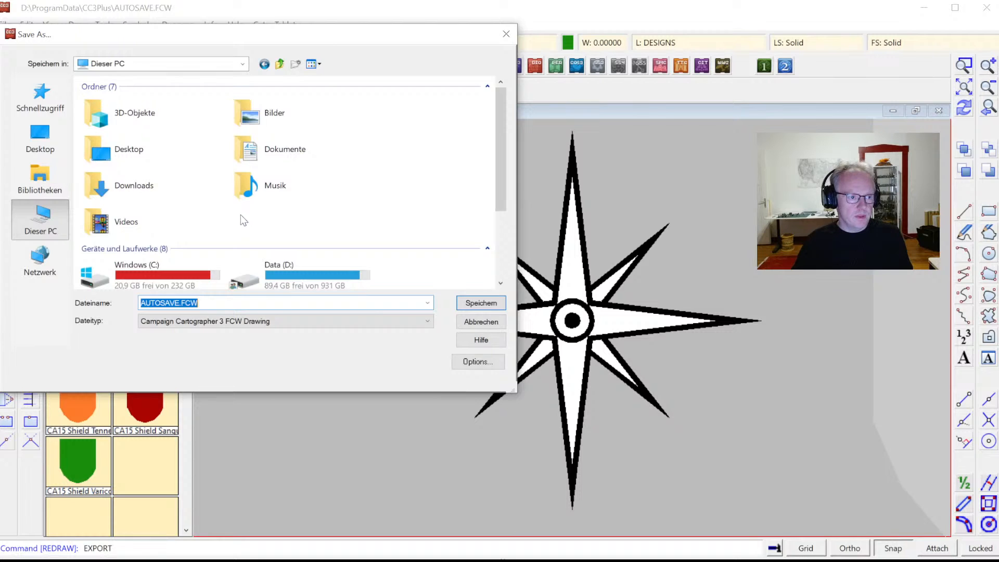
double_click(138, 217)
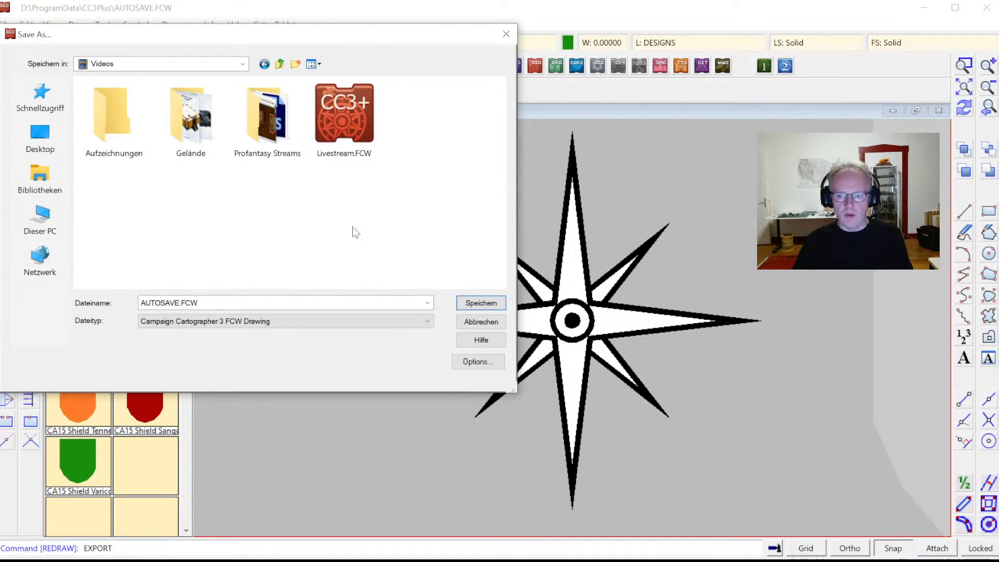
click(255, 142)
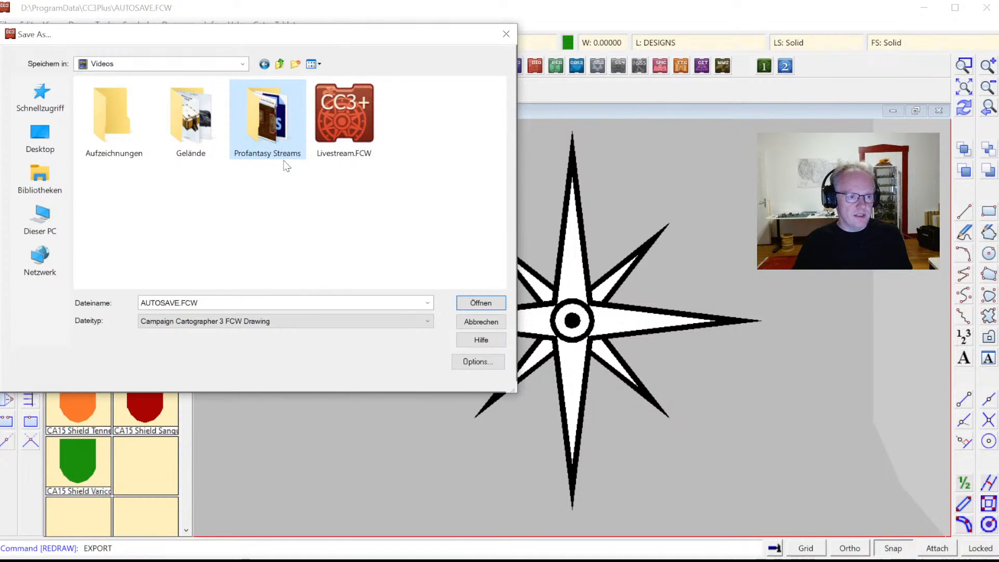
double_click(260, 140)
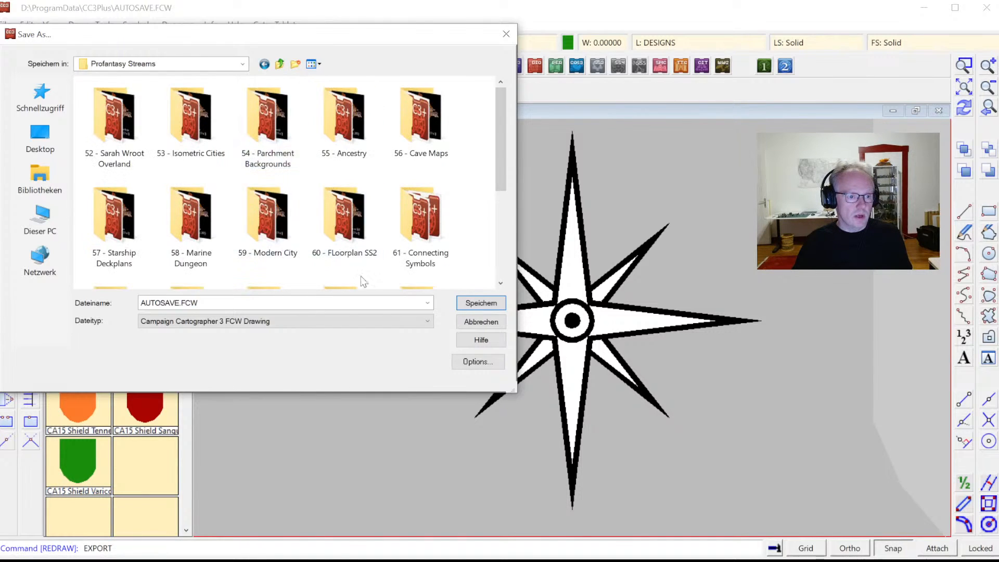
scroll(364, 271, down, 5)
double_click(117, 234)
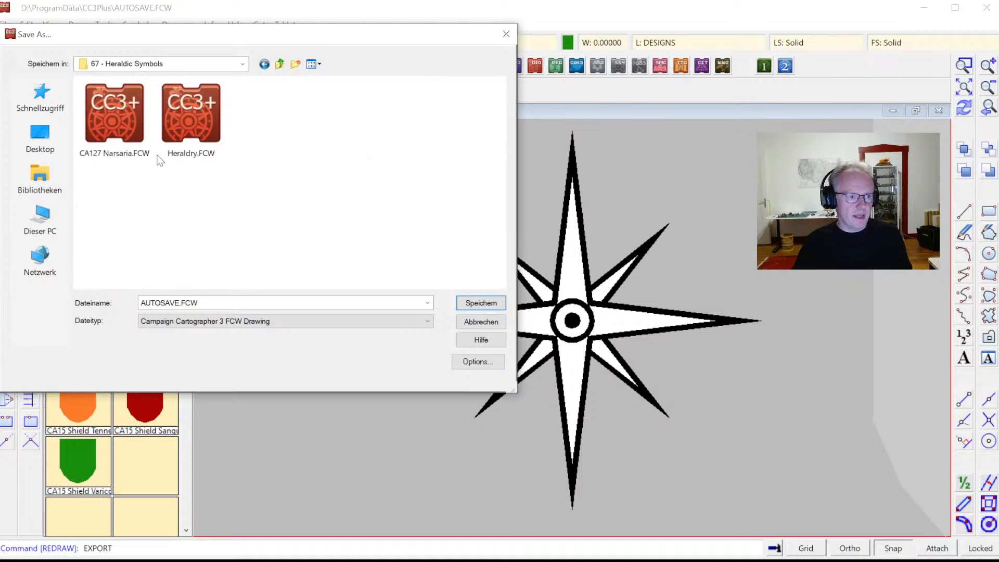
double_click(201, 130)
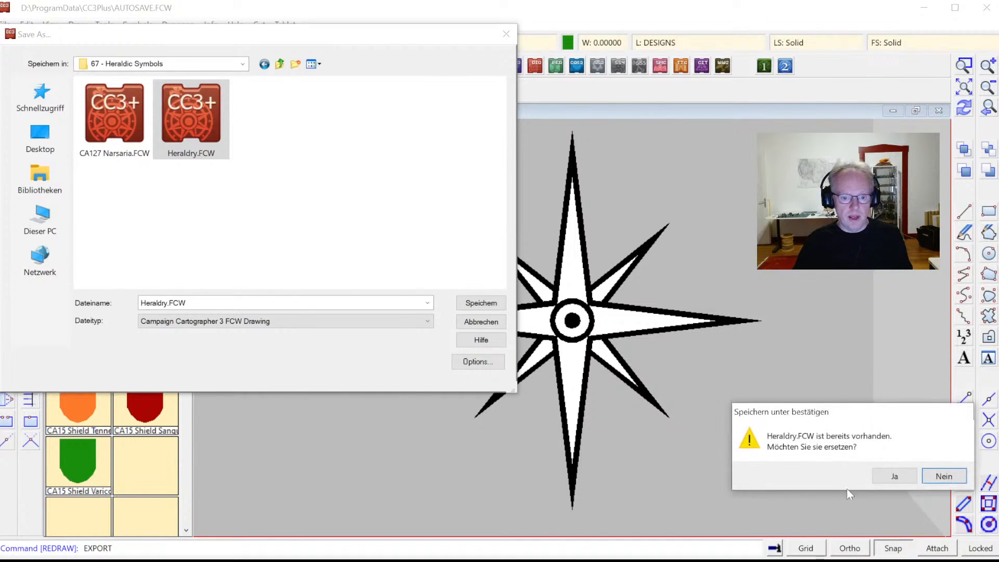
click(882, 474)
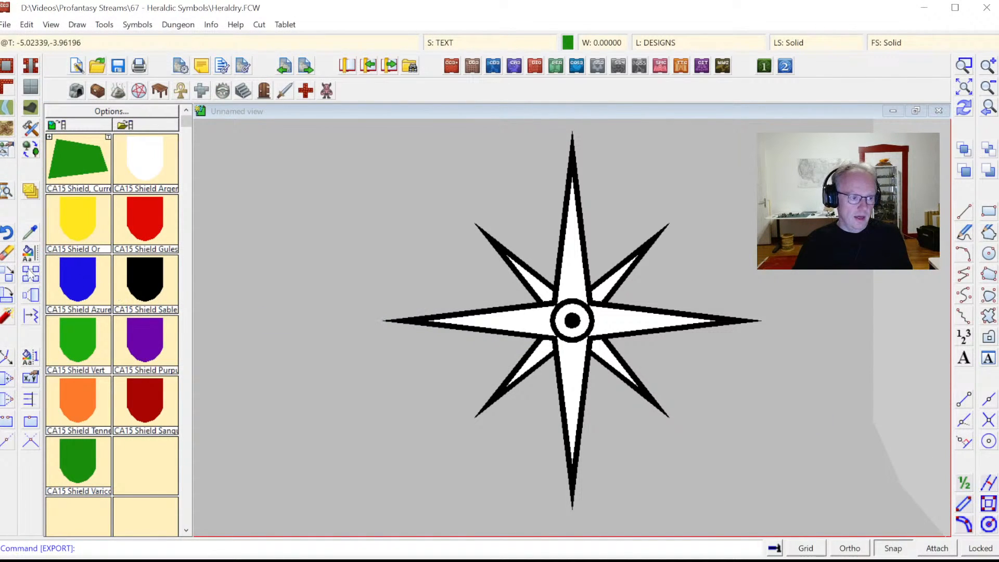
Change the line style of all color 0 entities, the compass rose's black outlines, to OUTLINE
click(23, 255)
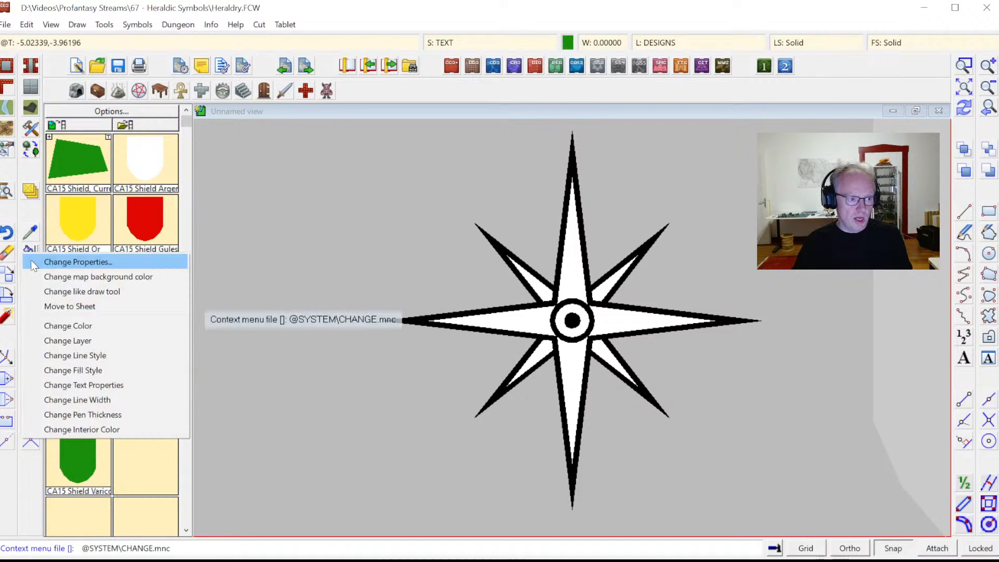
click(94, 356)
right_click(384, 218)
click(430, 316)
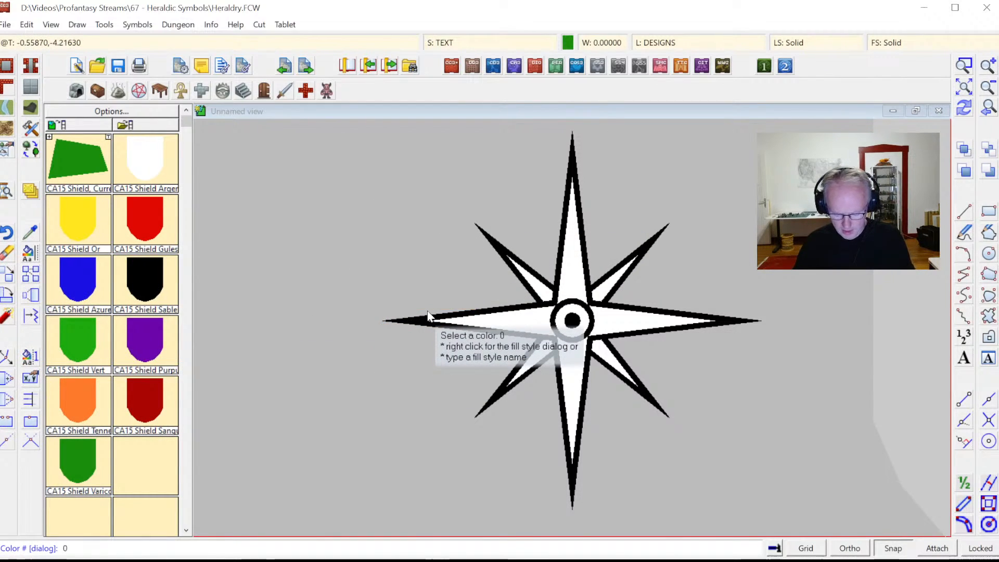
click(428, 315)
right_click(321, 229)
click(363, 233)
right_click(362, 231)
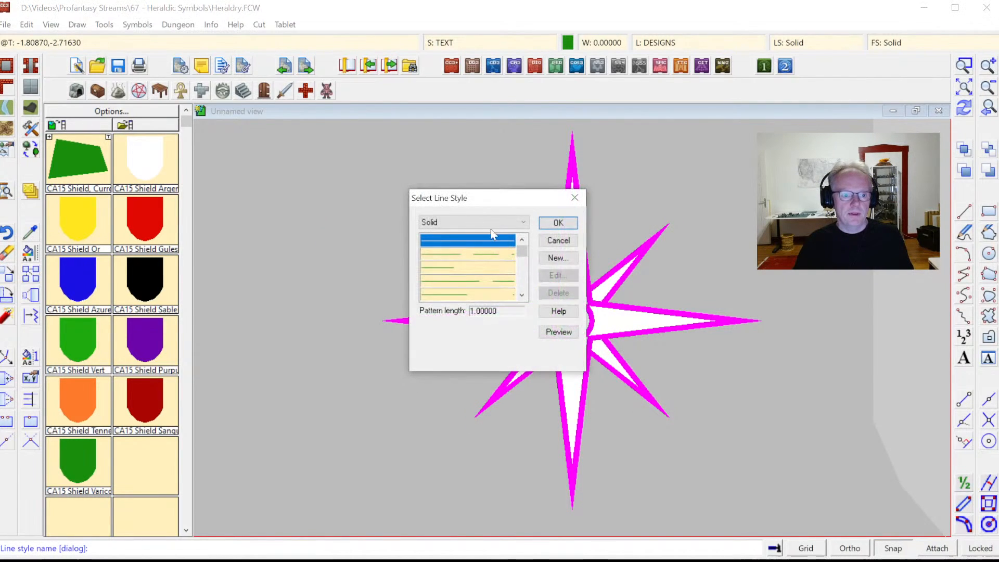
click(482, 224)
scroll(468, 365, down, 1)
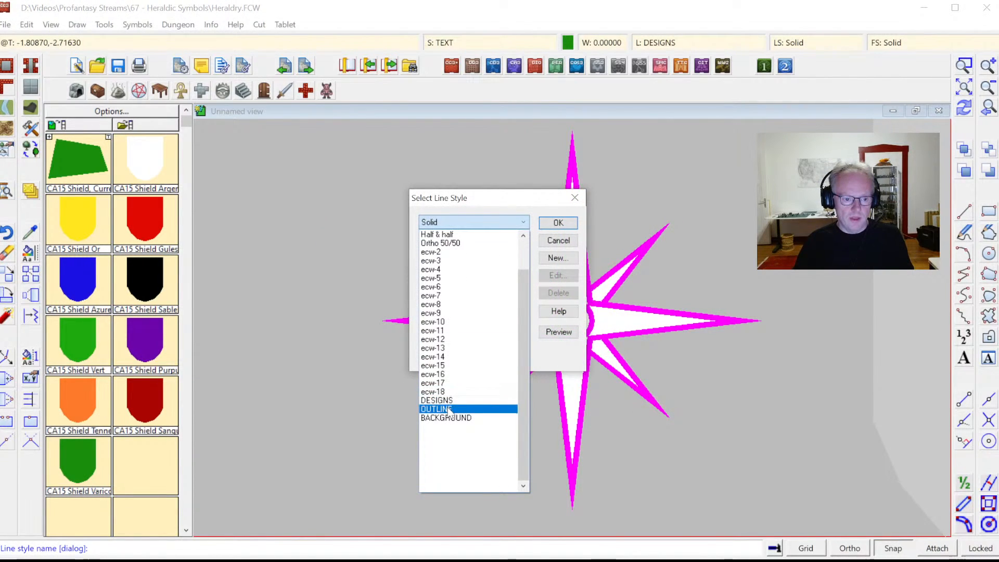
click(449, 409)
click(558, 223)
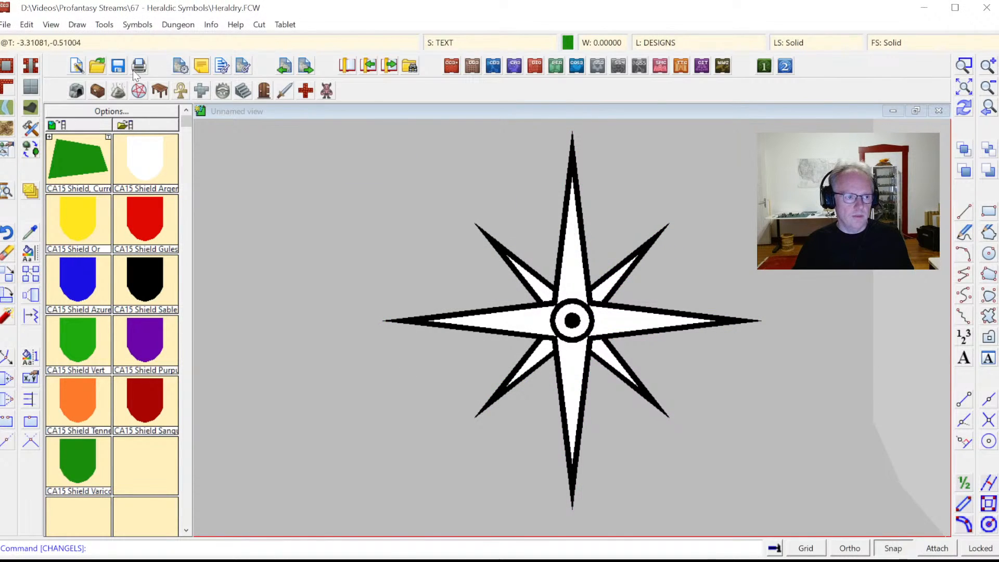
Change the line style of all color 15 entities, the compass rose's white fills, to DESIGNS and redraw the view
right_click(33, 253)
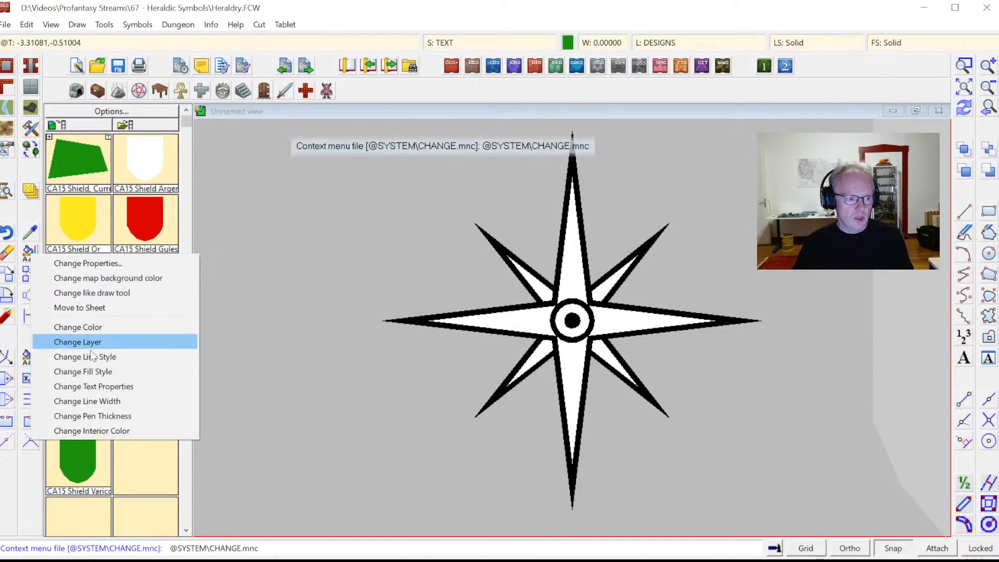
click(91, 358)
right_click(297, 242)
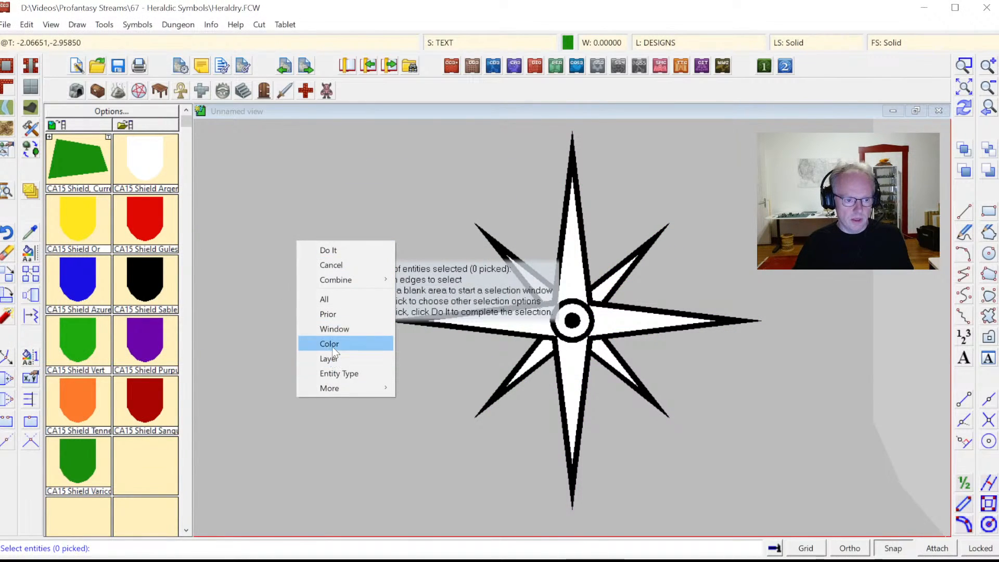
click(332, 344)
text(15)
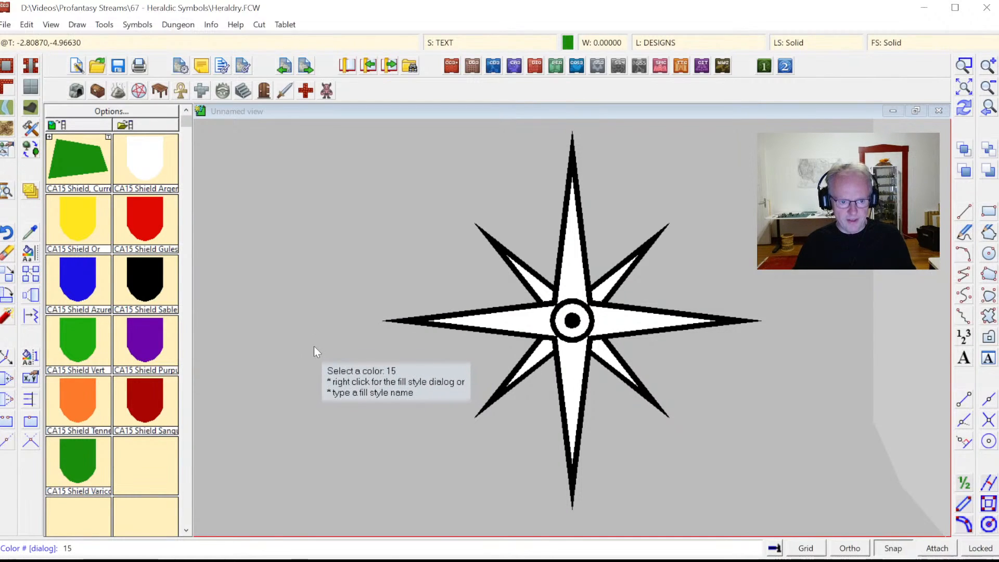
key(Return)
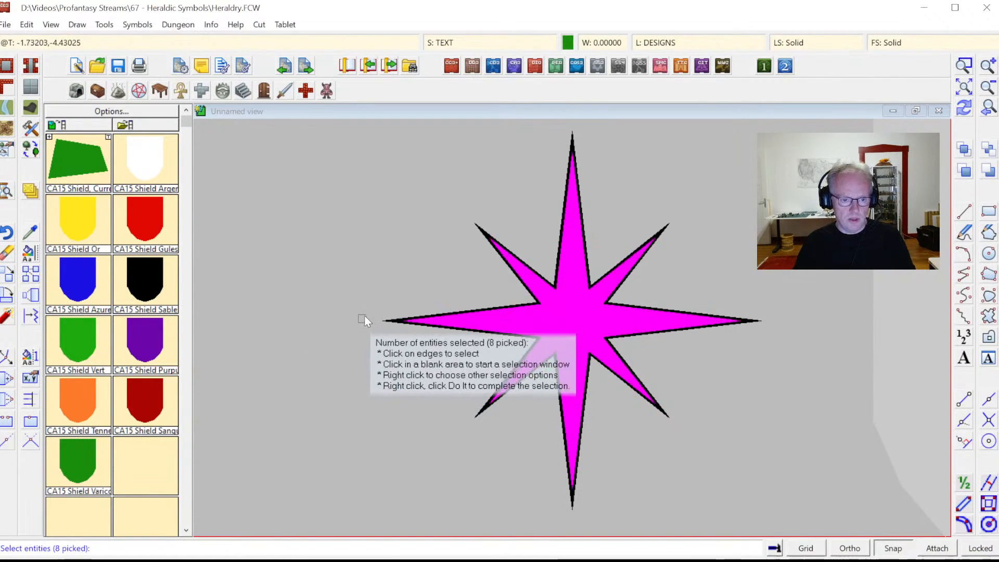
key(Return)
right_click(382, 281)
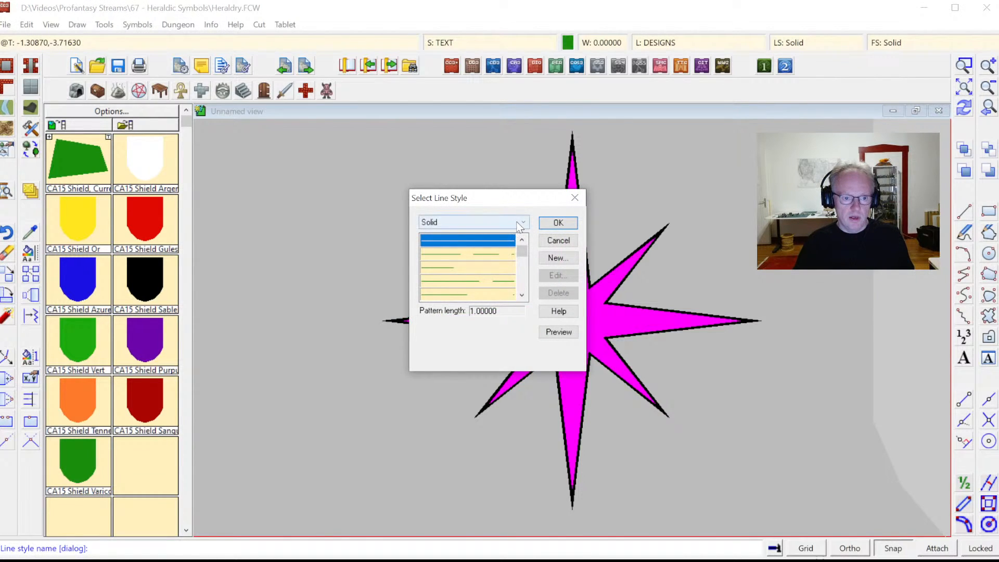
click(488, 222)
click(453, 436)
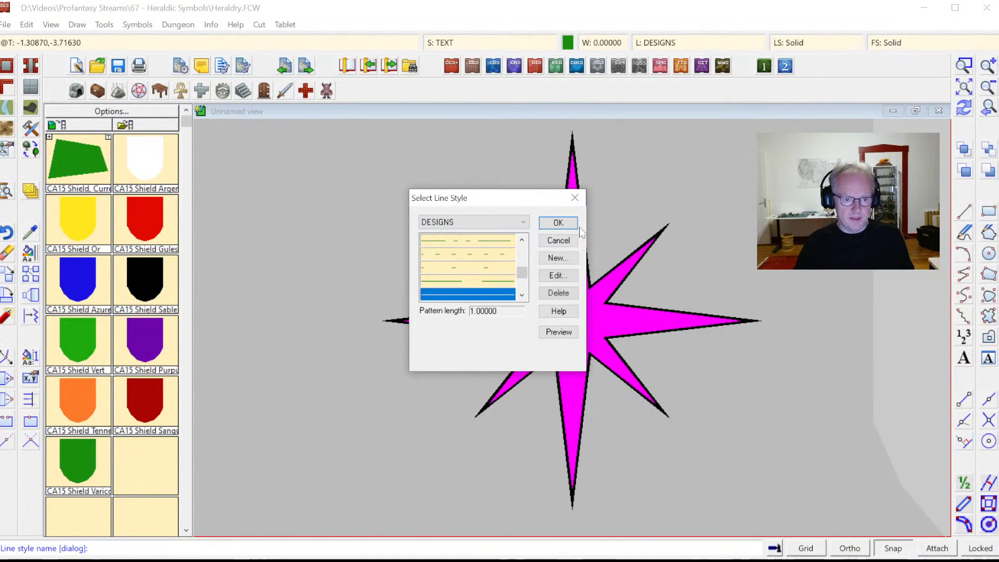
click(558, 222)
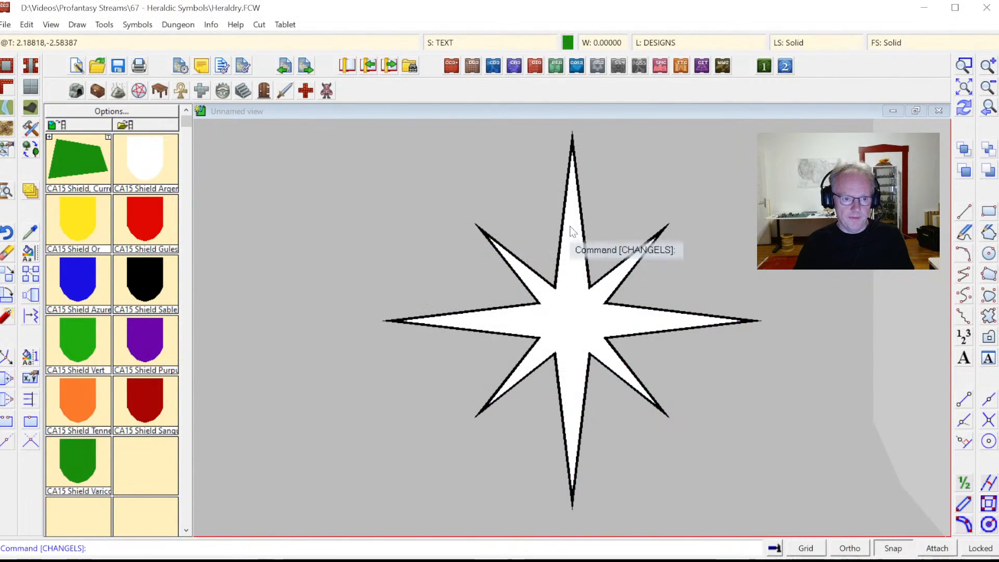
click(964, 107)
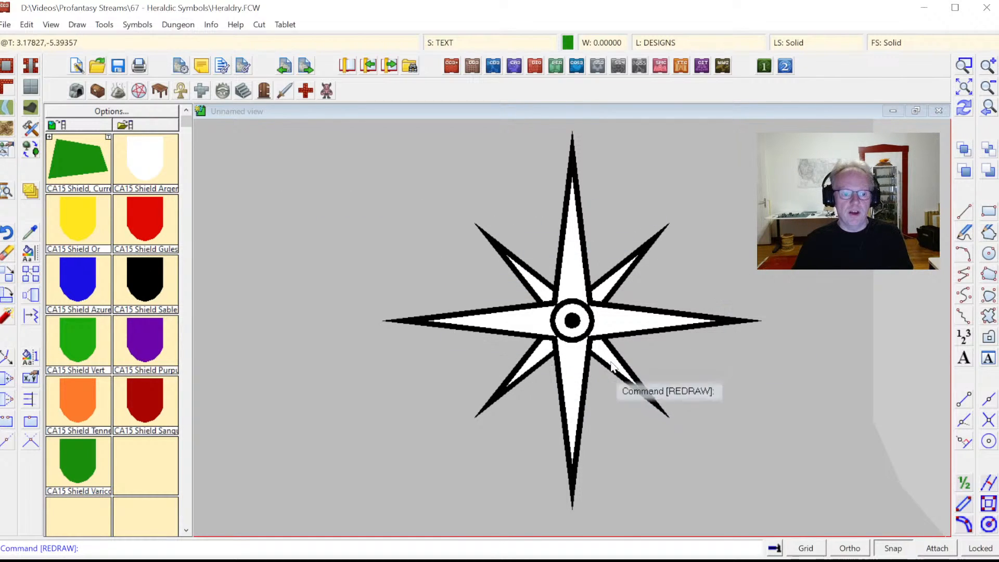
click(137, 25)
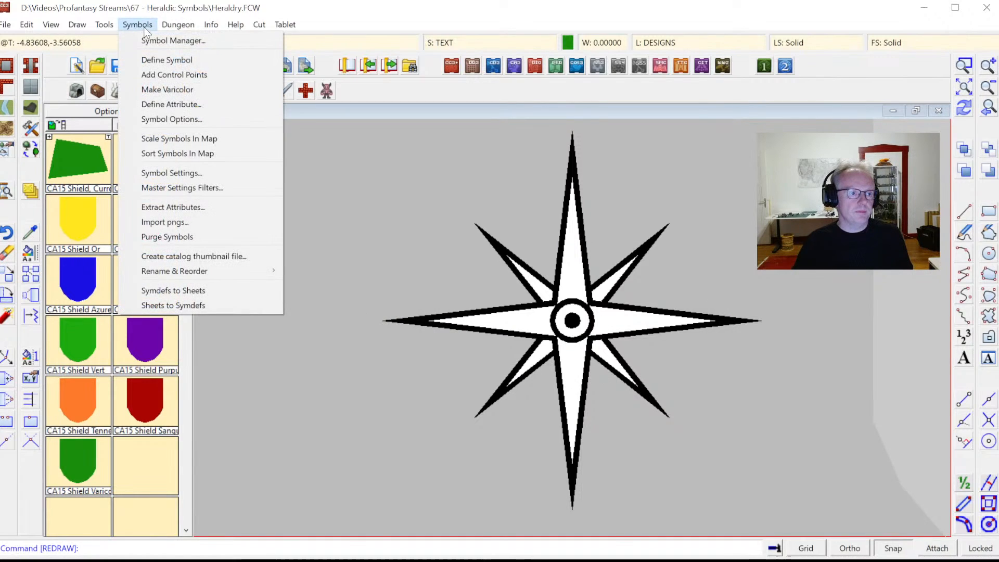
click(158, 59)
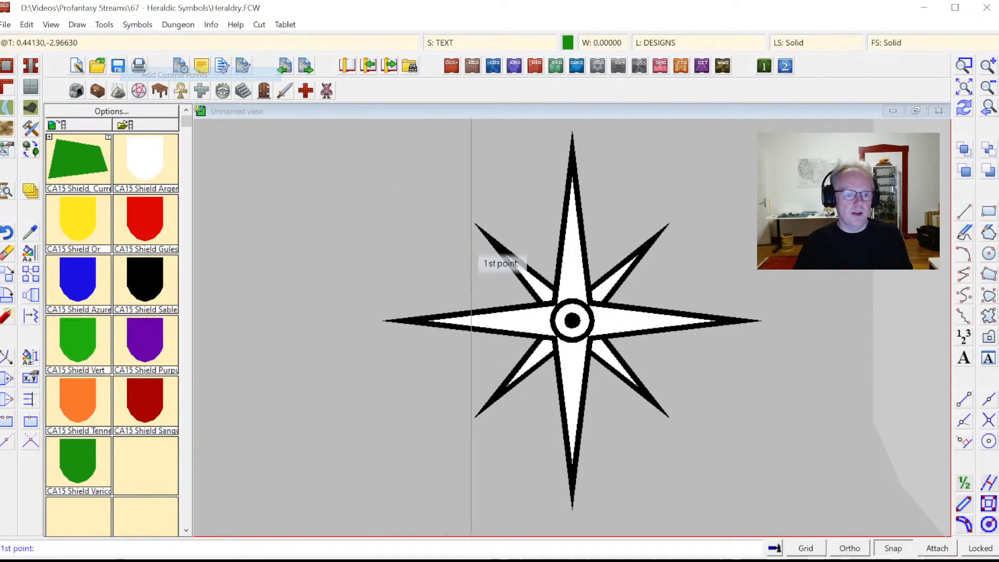
click(684, 423)
key(Return)
Define the whole compass rose as a new symbol with the prefix CA15 and the name 8-point Star
click(137, 25)
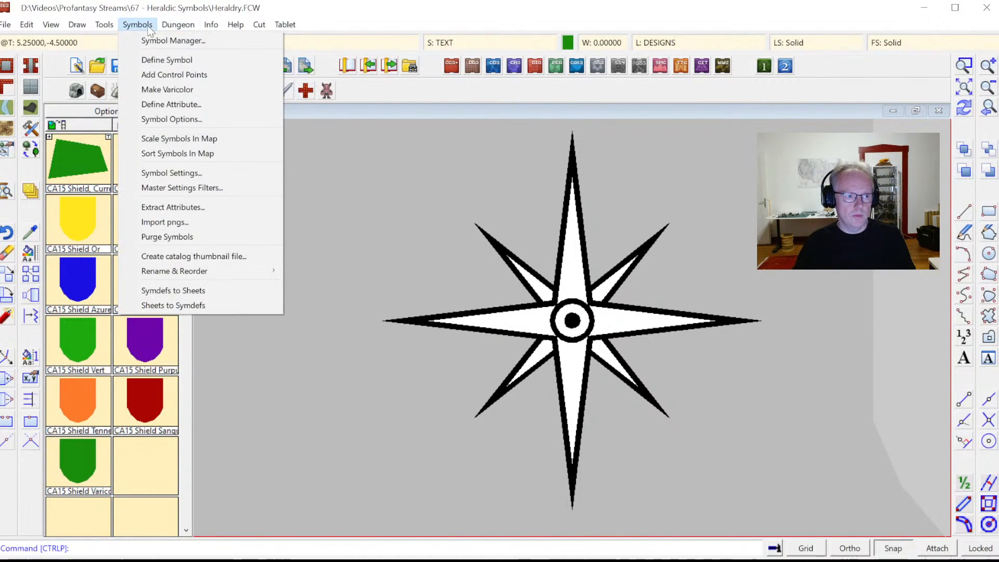
click(155, 61)
click(451, 201)
click(657, 407)
text(d)
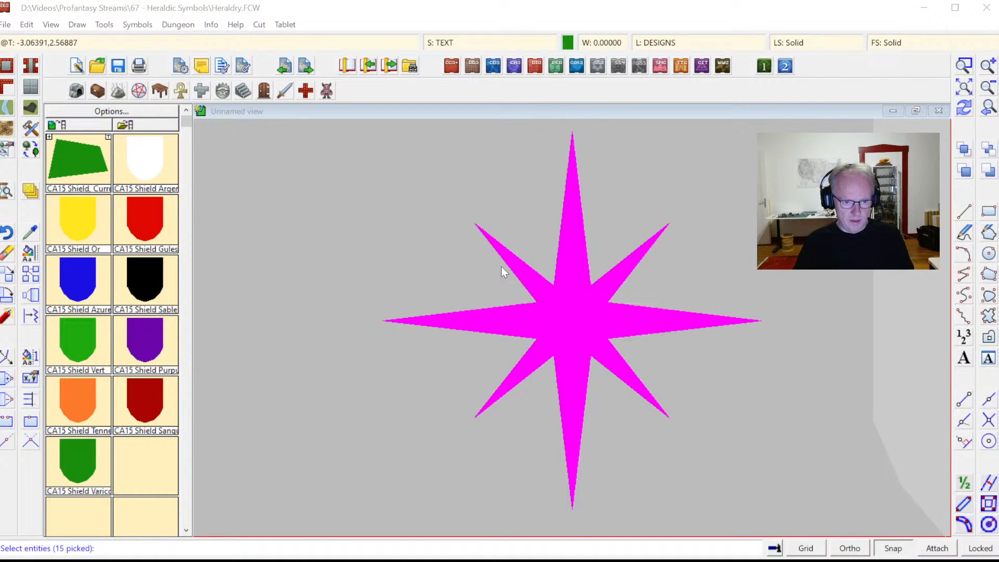
text(CA15)
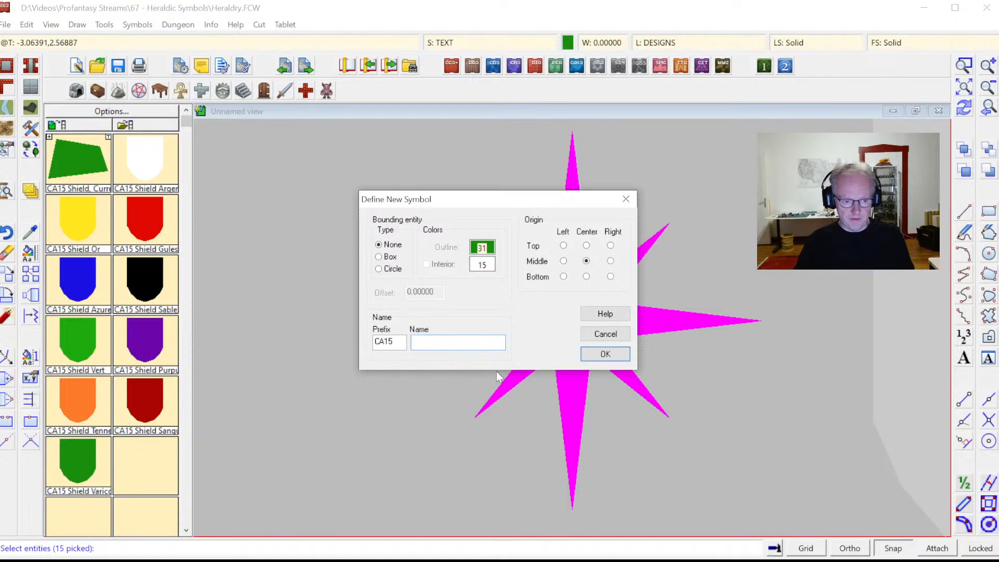
text(8-point Star)
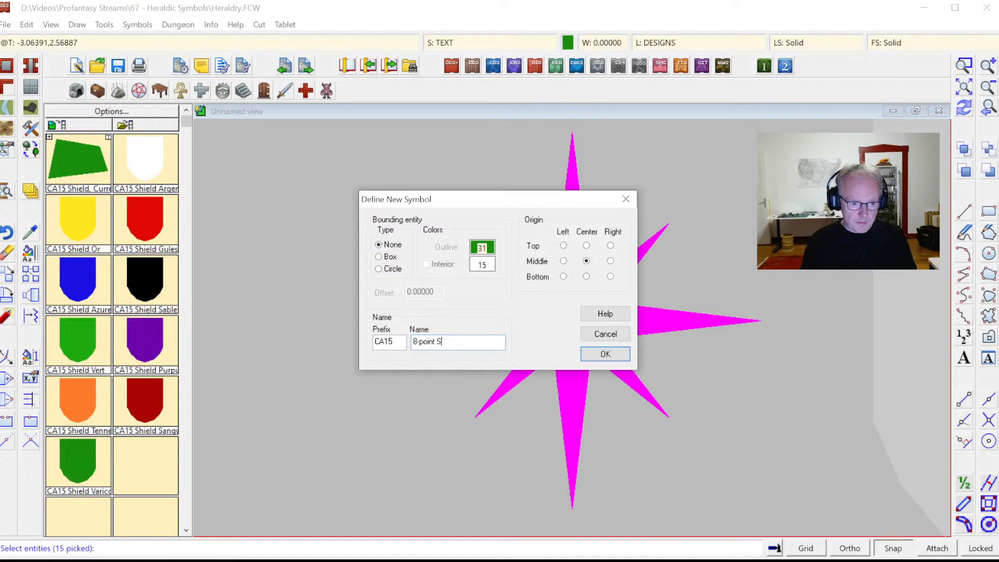
click(603, 354)
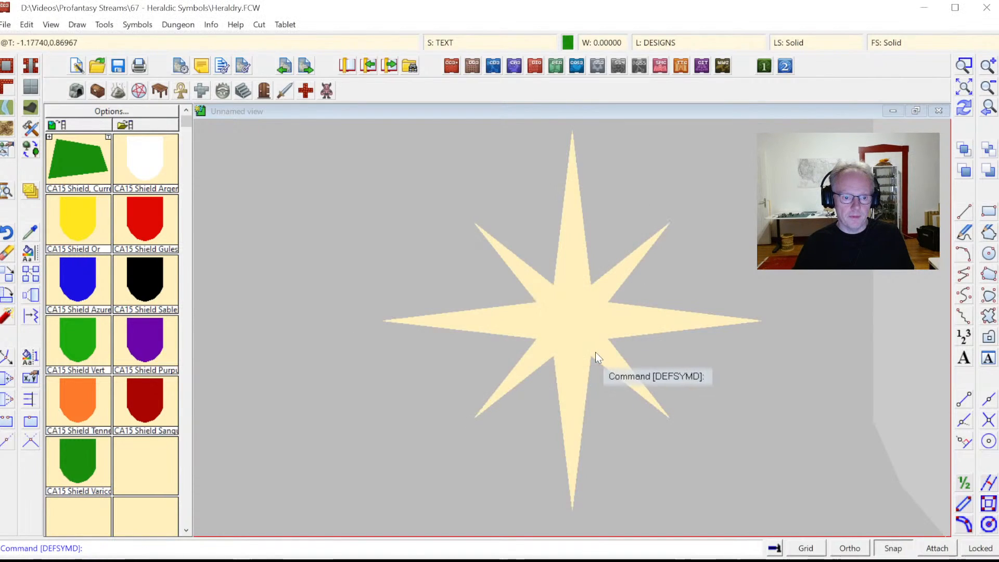
Show the symbols defined in the drawing in an expanded catalog view and check for the new star
click(66, 125)
right_click(90, 184)
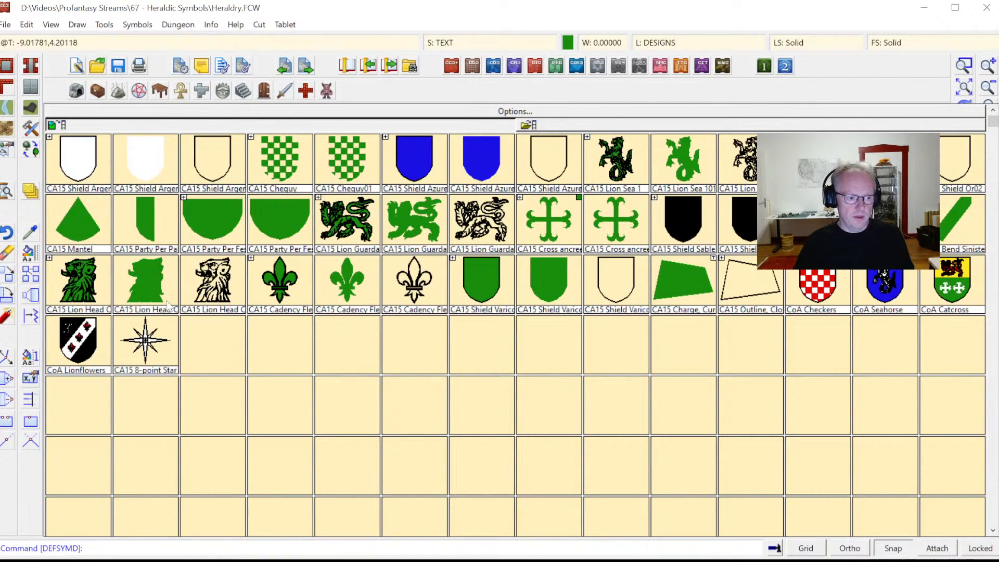
right_click(281, 317)
Delete every listed symbol definition from the drawing except CA15 8-point Star in the Symbol Manager
click(137, 25)
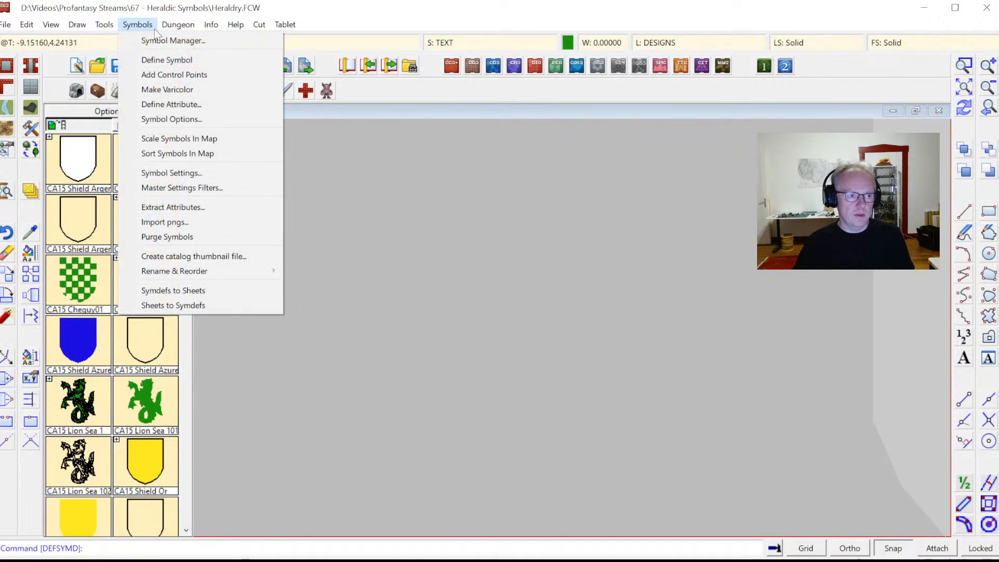
click(173, 41)
click(469, 171)
drag(509, 186, 524, 410)
shift+click(473, 370)
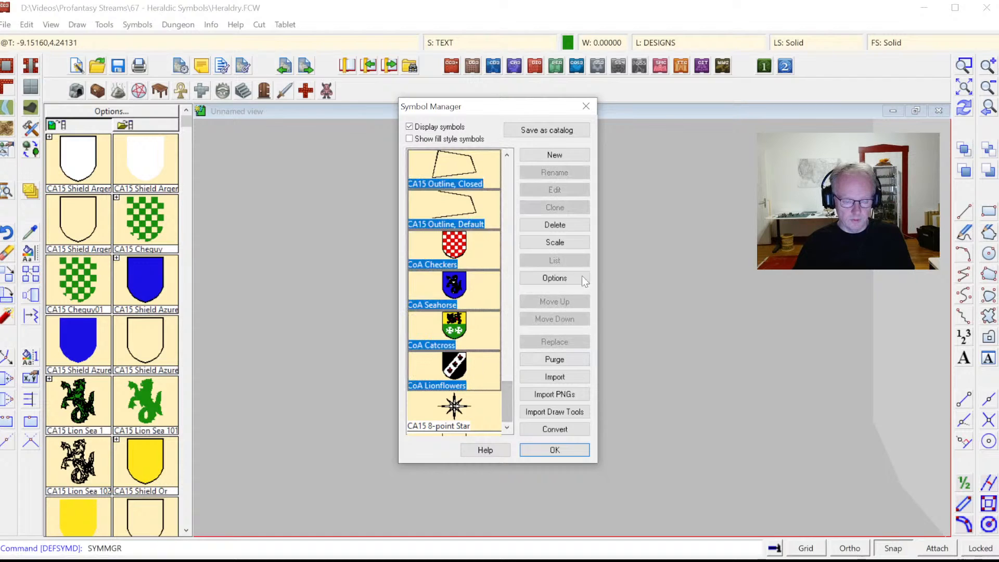
click(563, 229)
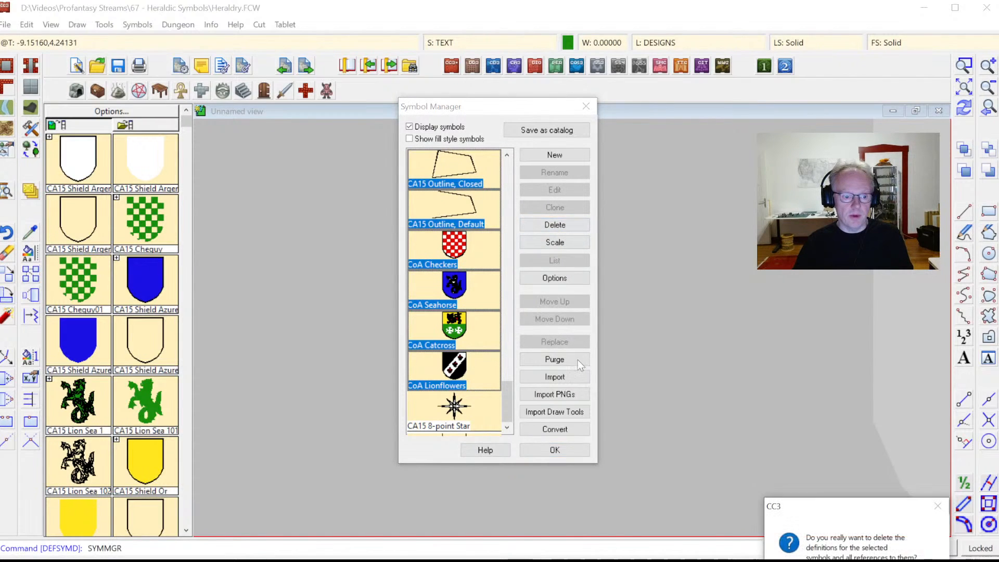
key(Return)
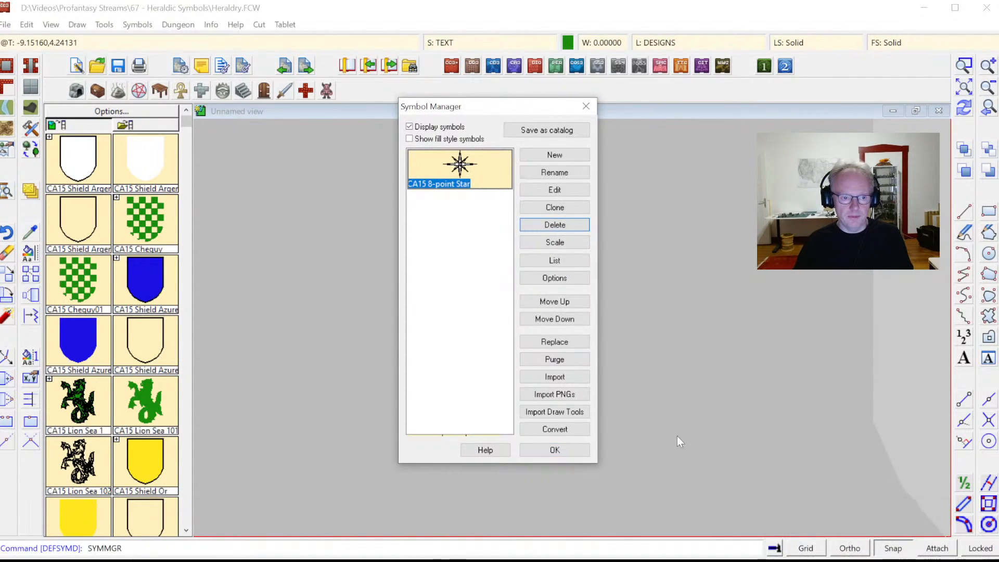
Include the fill style symbols in the Symbol Manager's list and delete them, keeping CA15 8-point Star
click(431, 138)
click(457, 176)
click(565, 226)
key(Return)
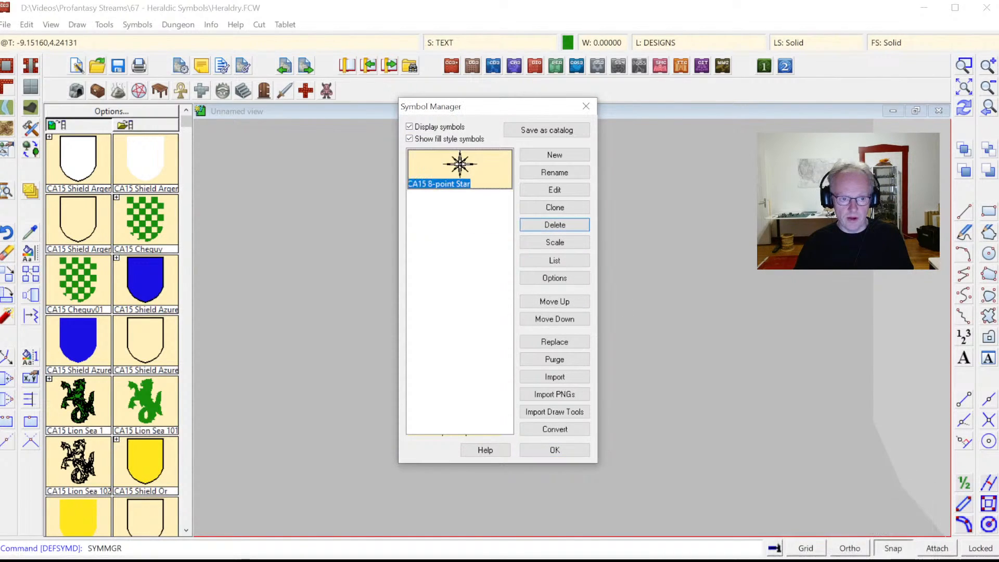
Enable Convert Line Style names to Sheets for the CA15 8-point Star symbol and close the Symbol Manager
click(556, 278)
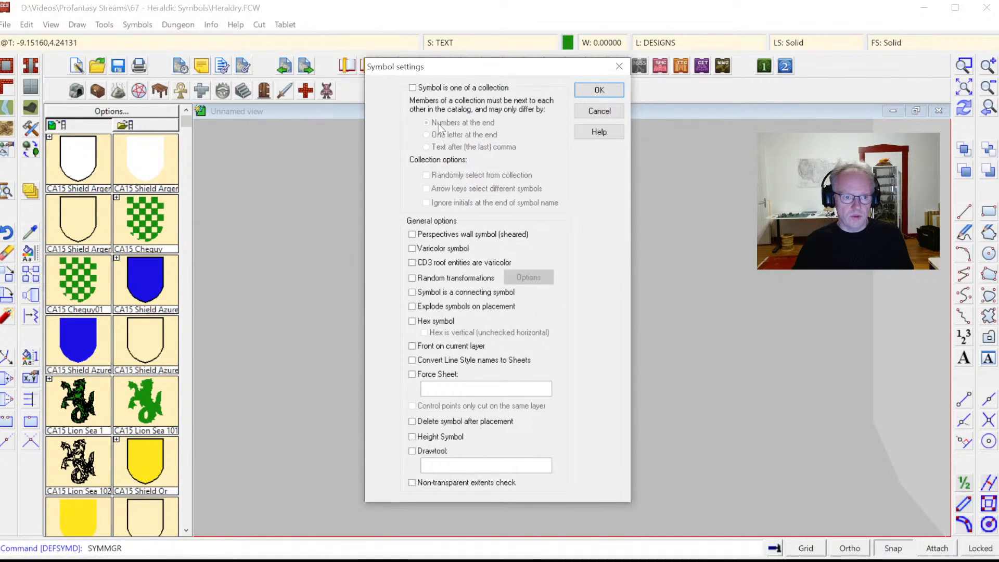
click(426, 361)
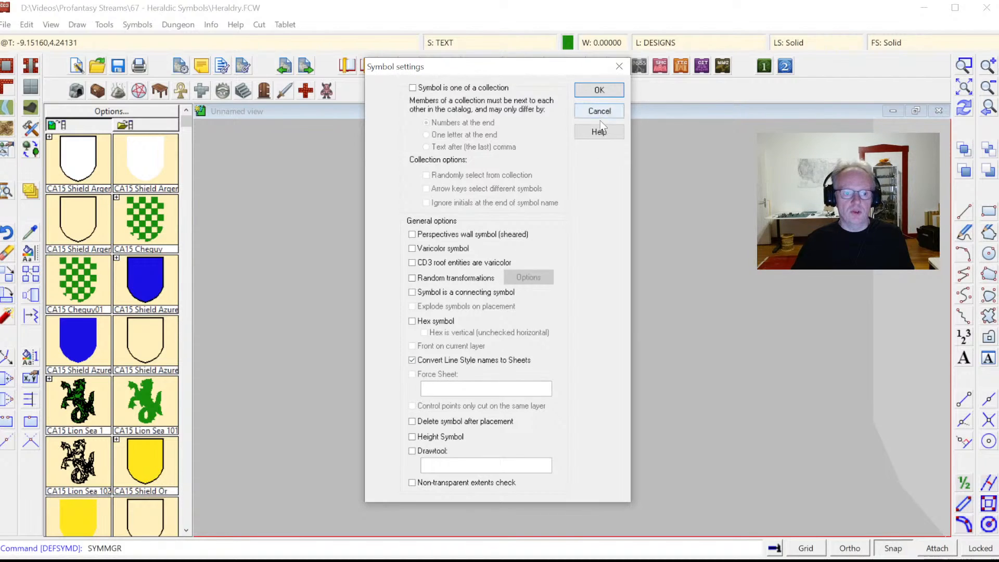
click(599, 91)
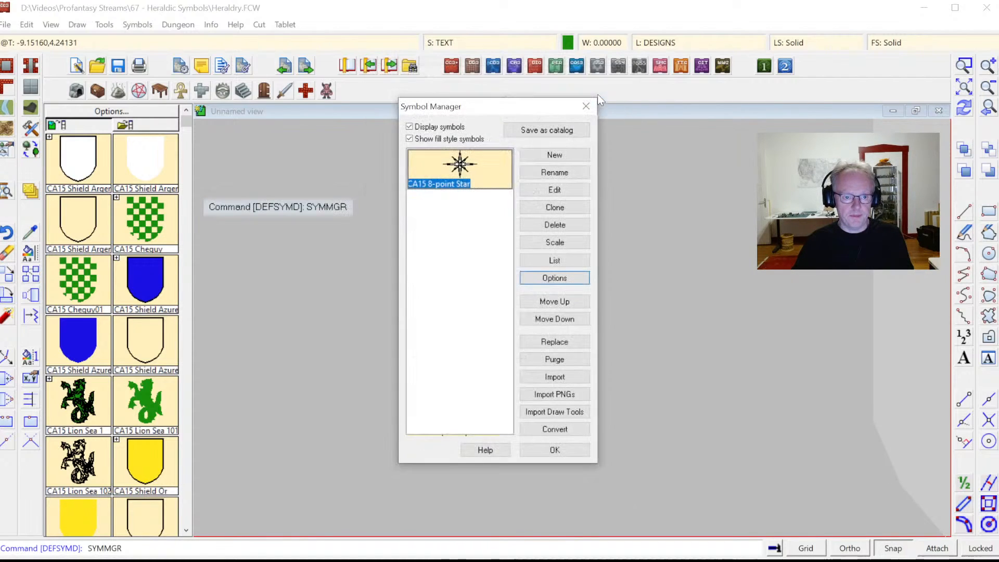
click(555, 450)
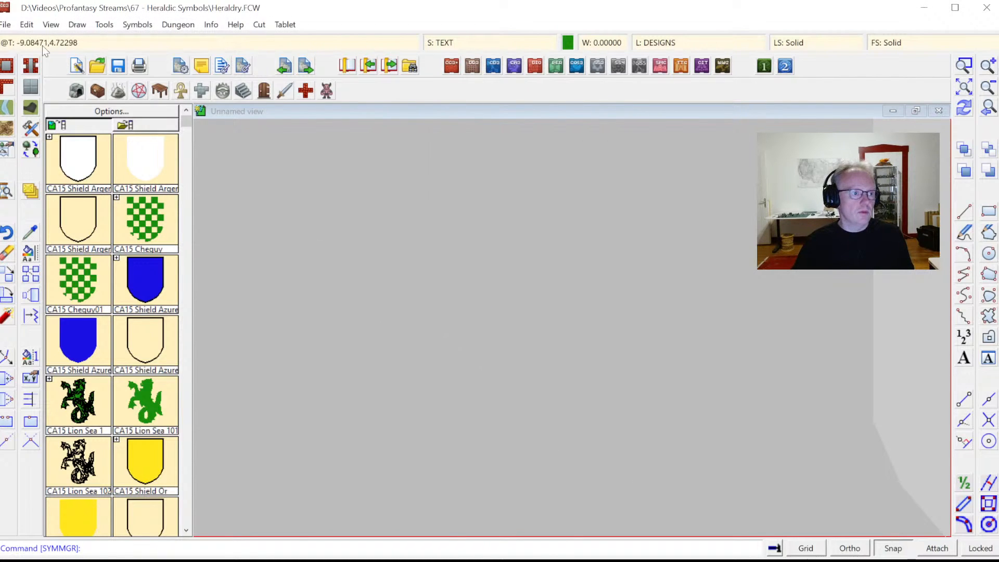
Save a copy of the drawing as Heraldry Our Symbol.FCW in the 67 - Heraldic Symbols folder
click(6, 25)
click(34, 104)
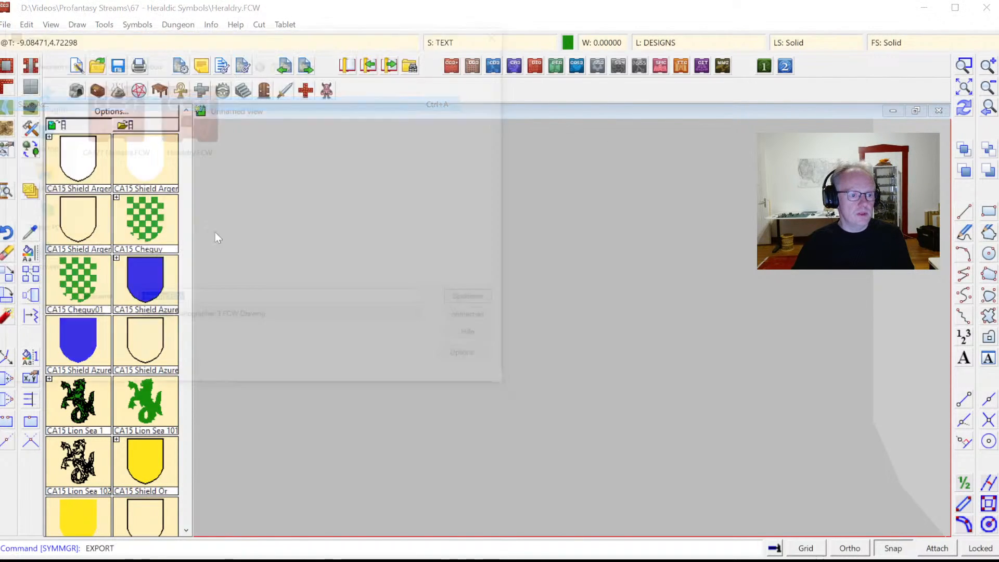
click(164, 303)
key(Right)
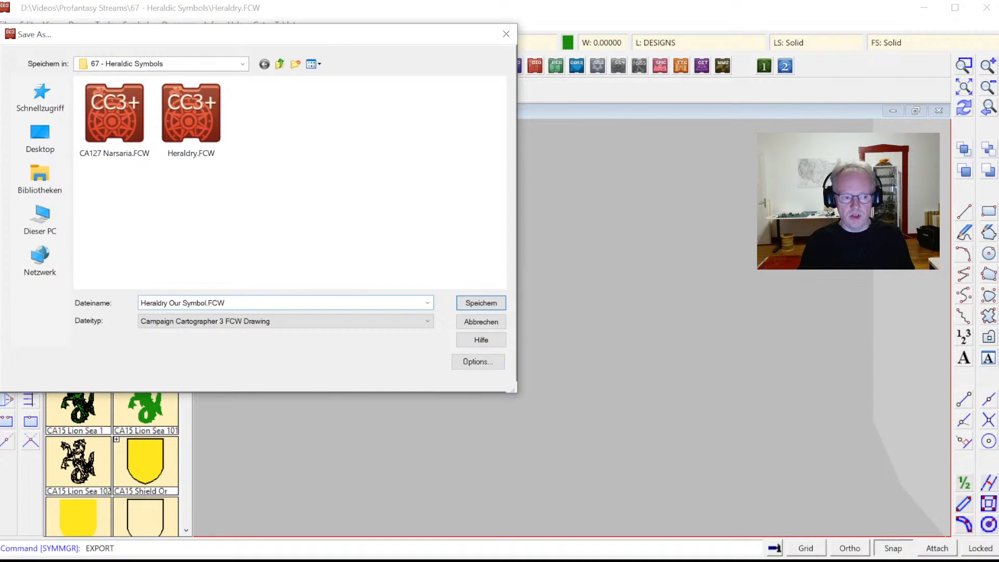
key(Return)
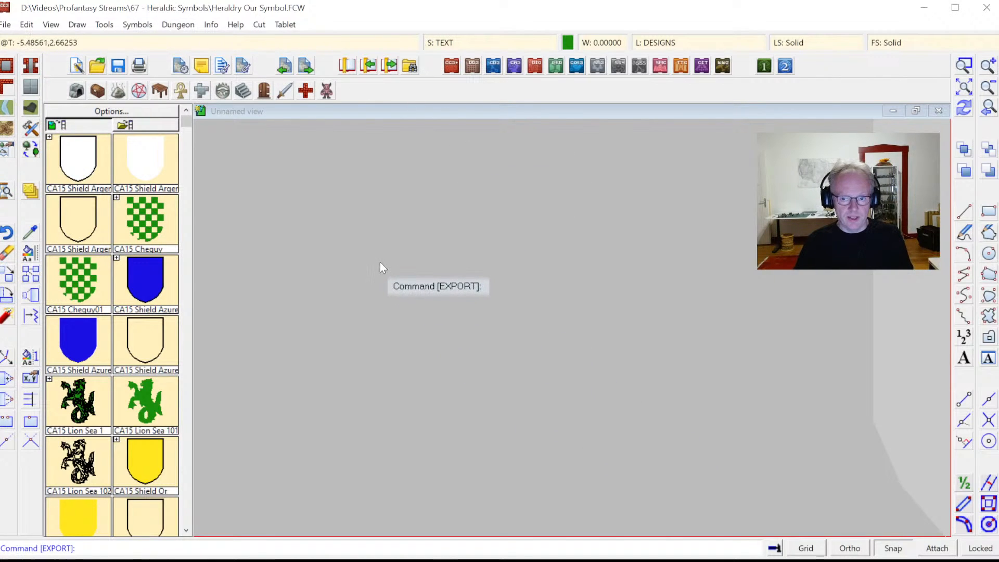
Start opening another file and restrict the file type to CC3+ FSC Symbol catalog
click(99, 67)
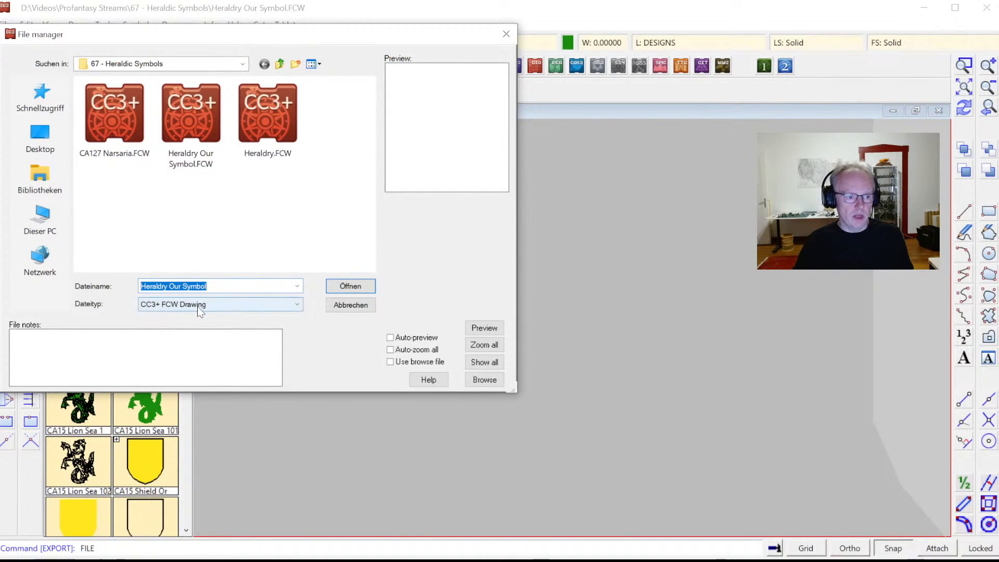
click(198, 306)
click(203, 341)
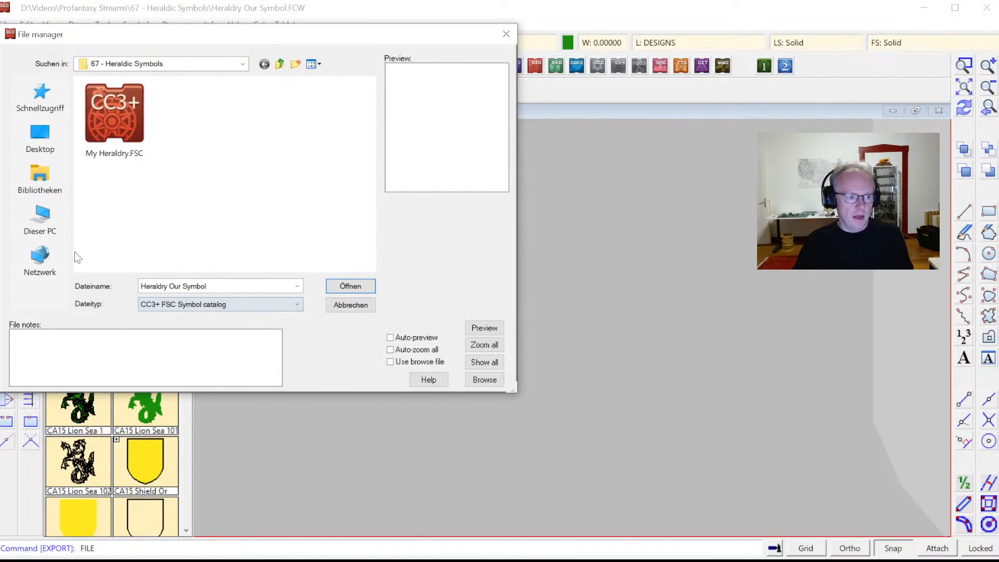
Open the symbol catalog CA15_Charges.FSC from the D:\ProgramData\CC3Plus\Symbols\Other folder
click(44, 224)
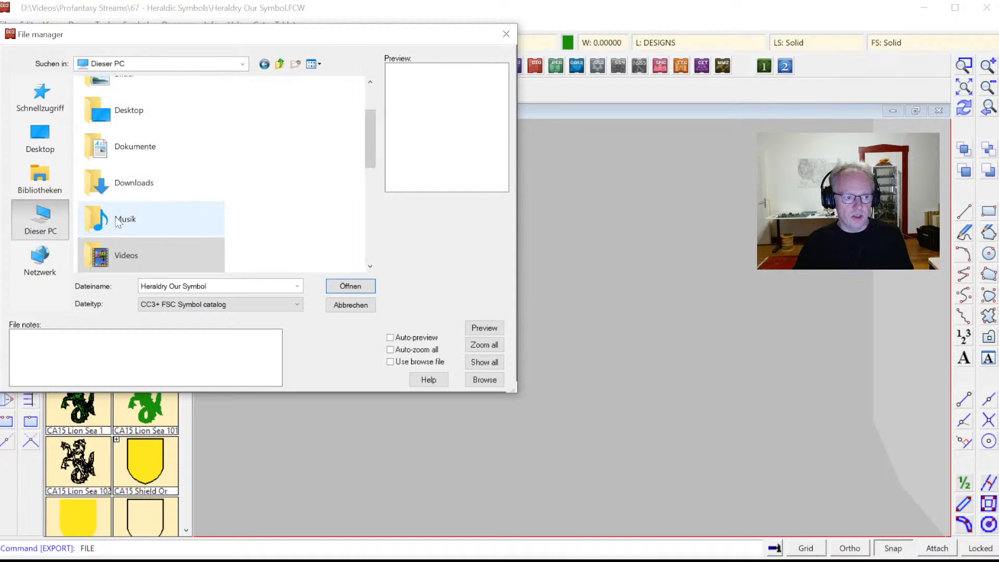
scroll(164, 229, down, 5)
scroll(167, 162, up, 3)
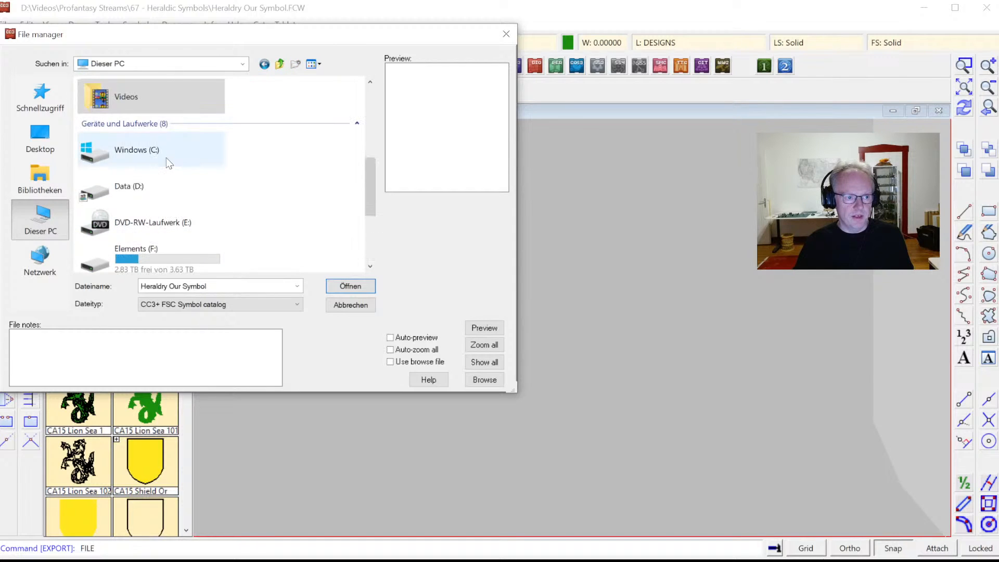
double_click(142, 176)
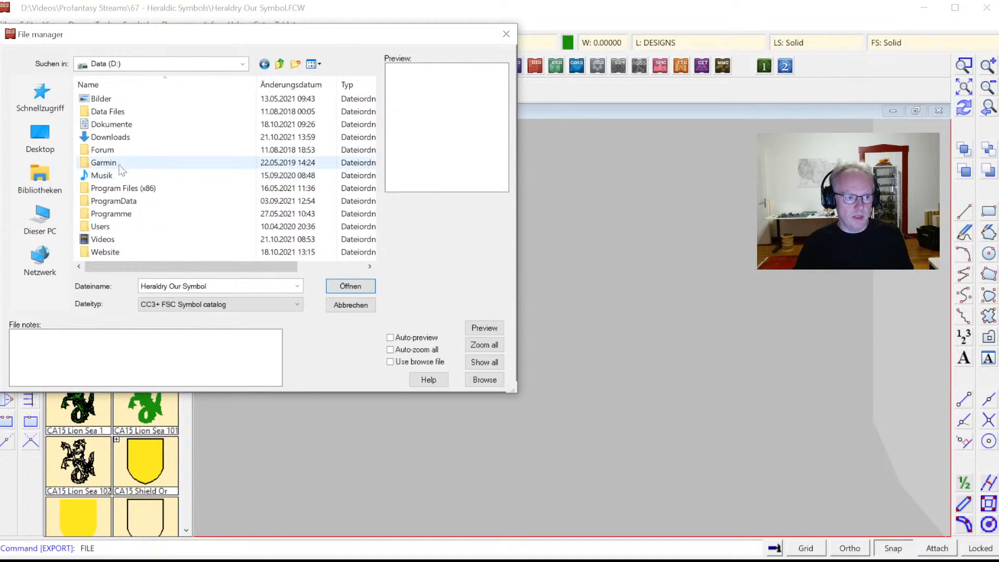
double_click(120, 204)
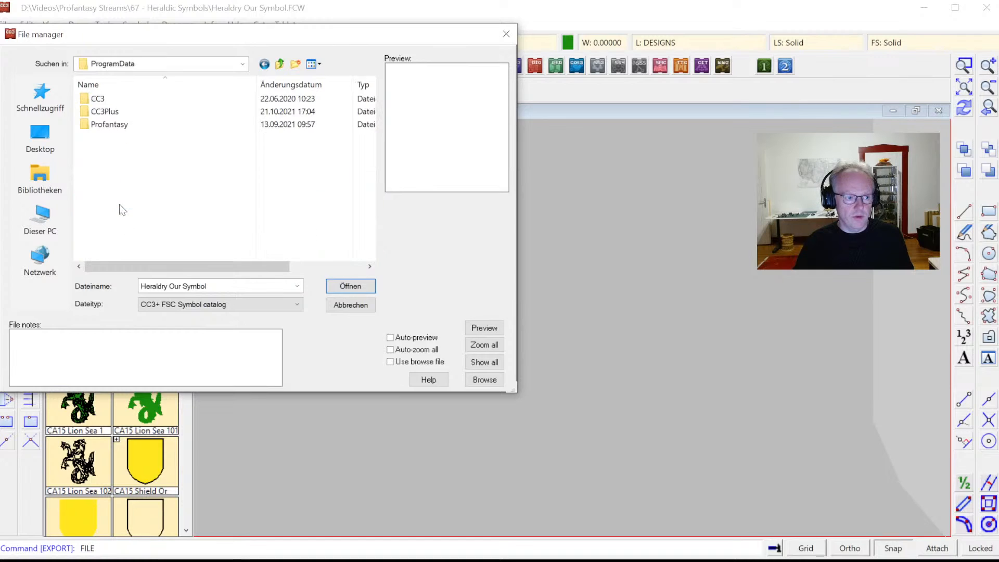
double_click(105, 112)
scroll(117, 237, down, 2)
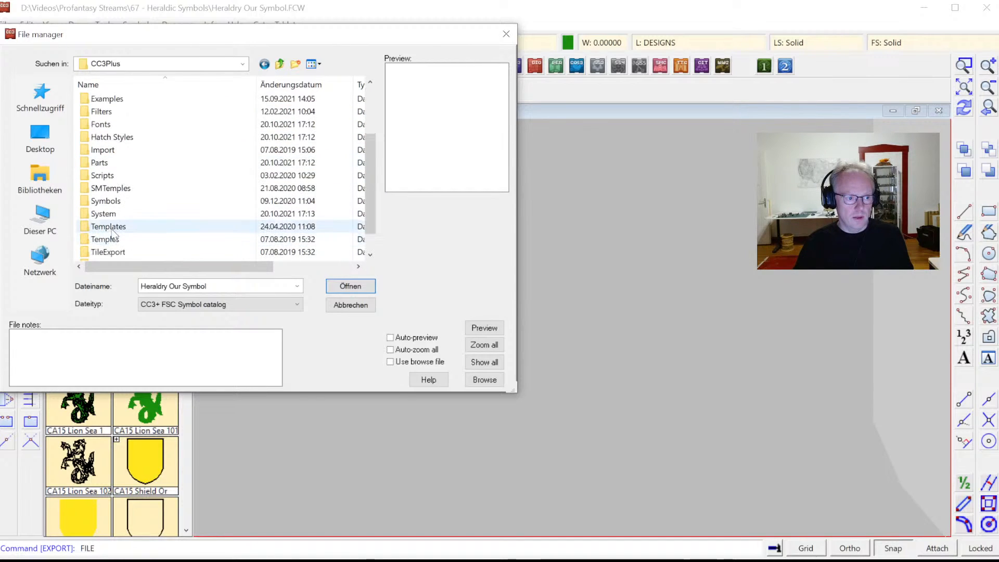
double_click(106, 200)
double_click(104, 213)
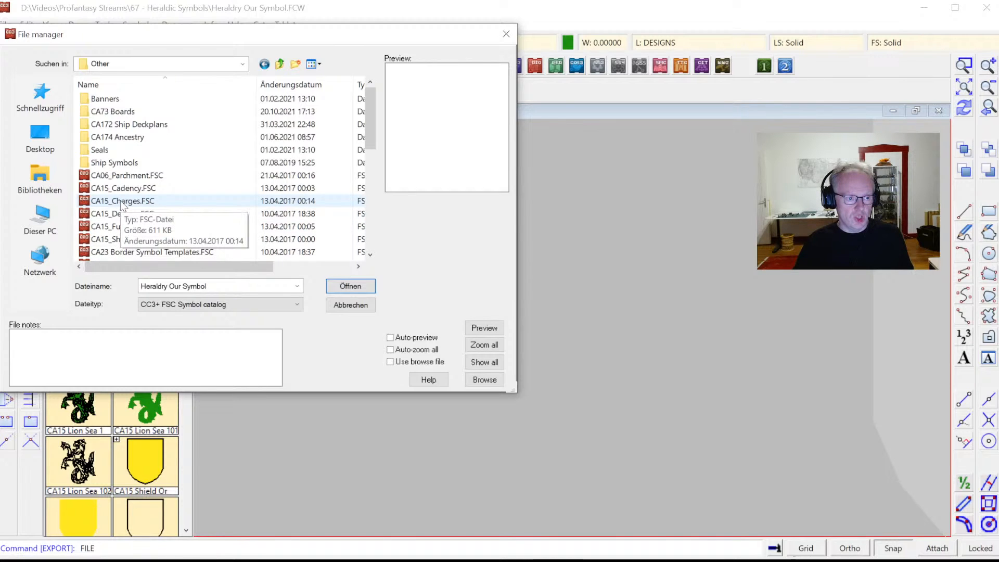
double_click(120, 201)
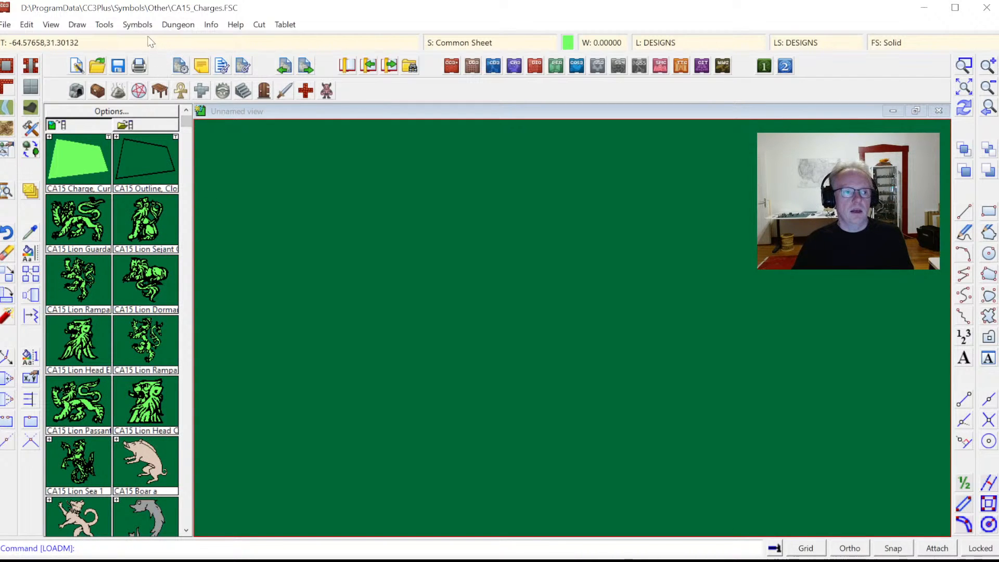
Start a symbol definition import in the Symbol Manager and browse to the Videos\Profantasy Streams\67 - Heraldic Symbols folder
click(136, 25)
click(166, 41)
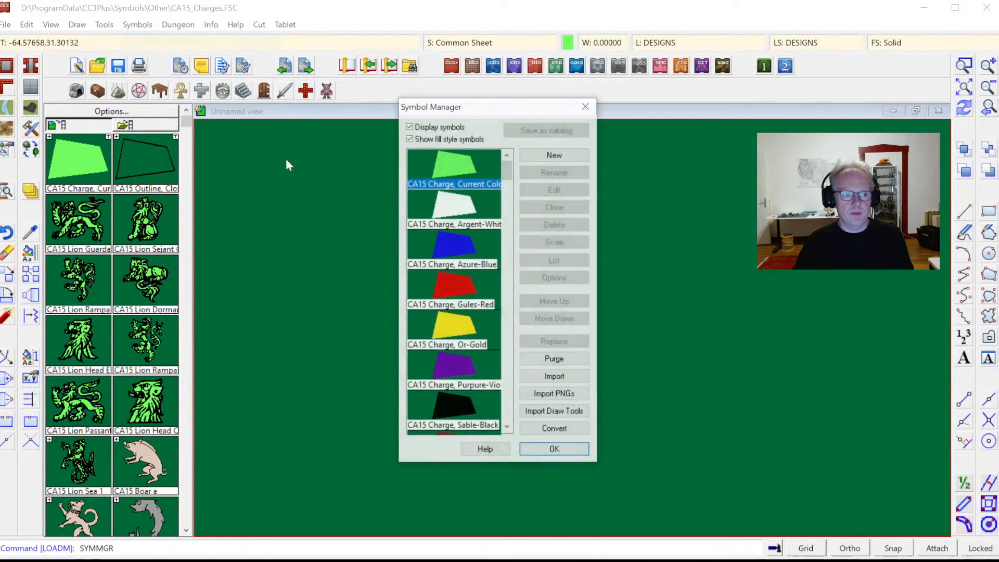
drag(510, 171, 520, 238)
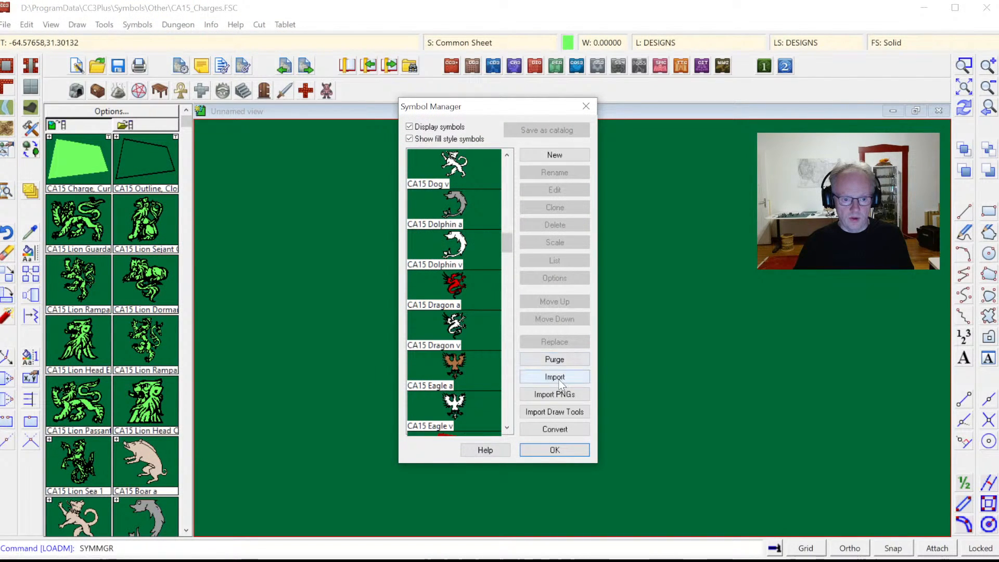
click(559, 383)
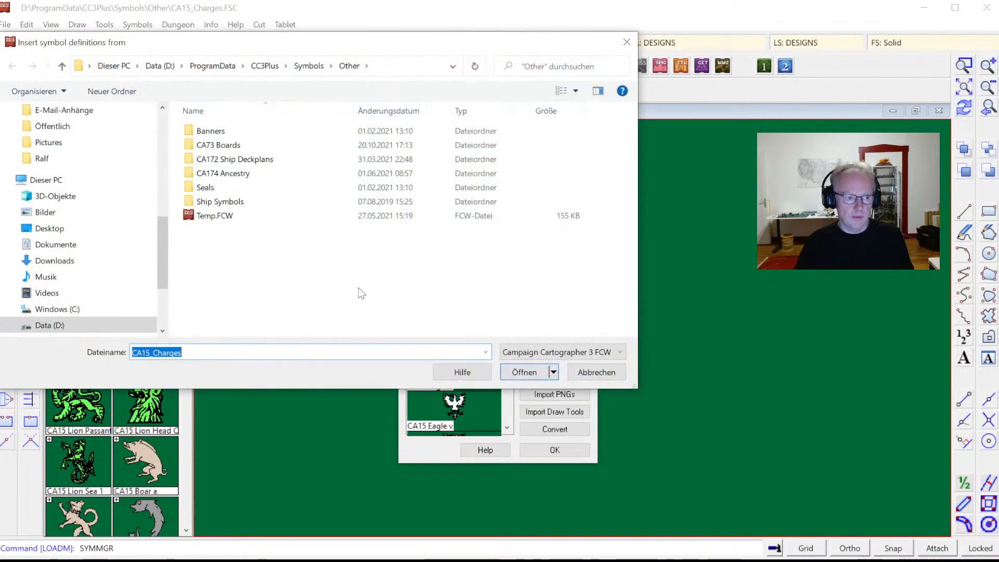
scroll(109, 294, down, 2)
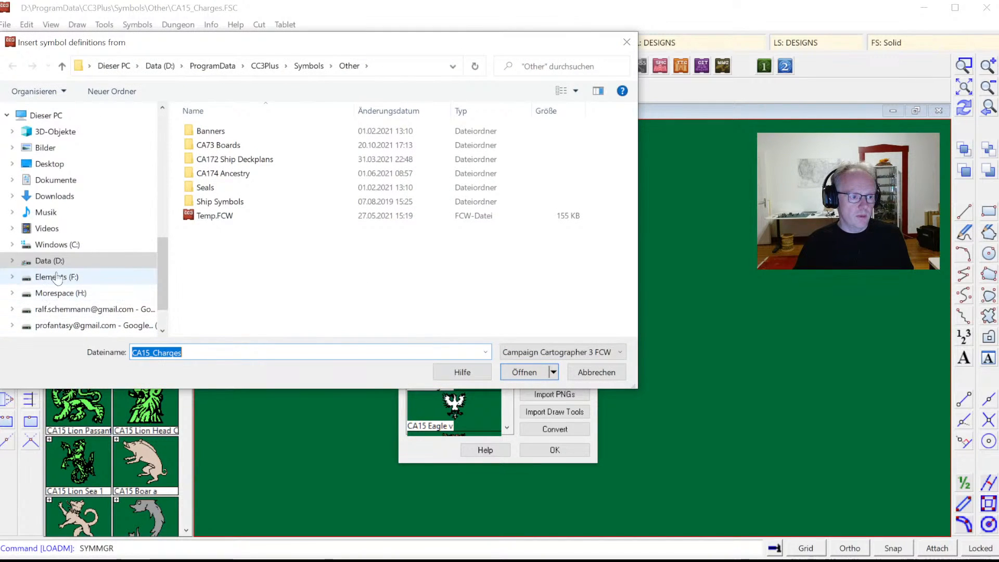
click(105, 228)
double_click(367, 151)
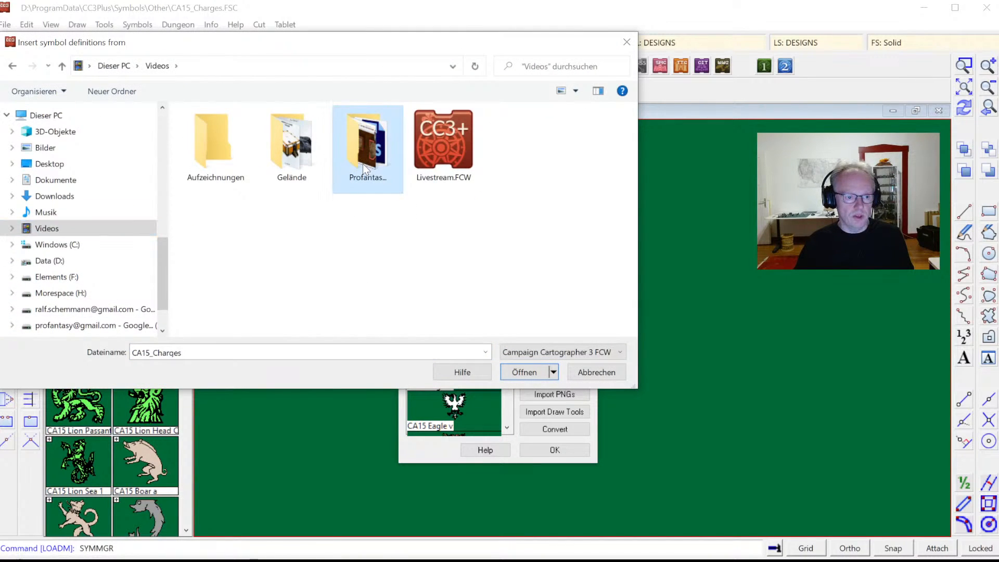
scroll(437, 284, down, 2)
double_click(437, 284)
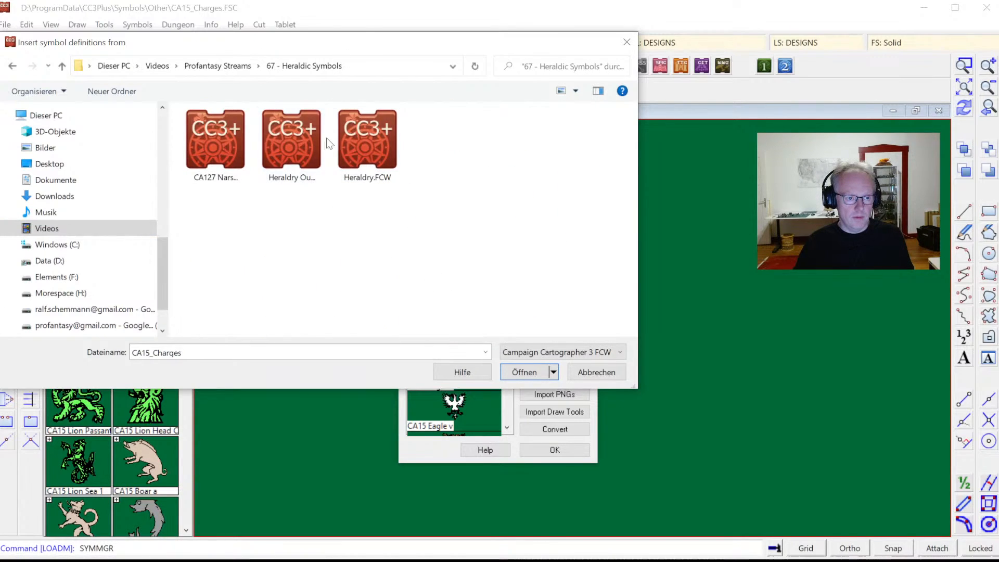
Show the folder's files in a detailed list and import the symbol definitions from Heraldry Our Symbol.FCW
right_click(470, 192)
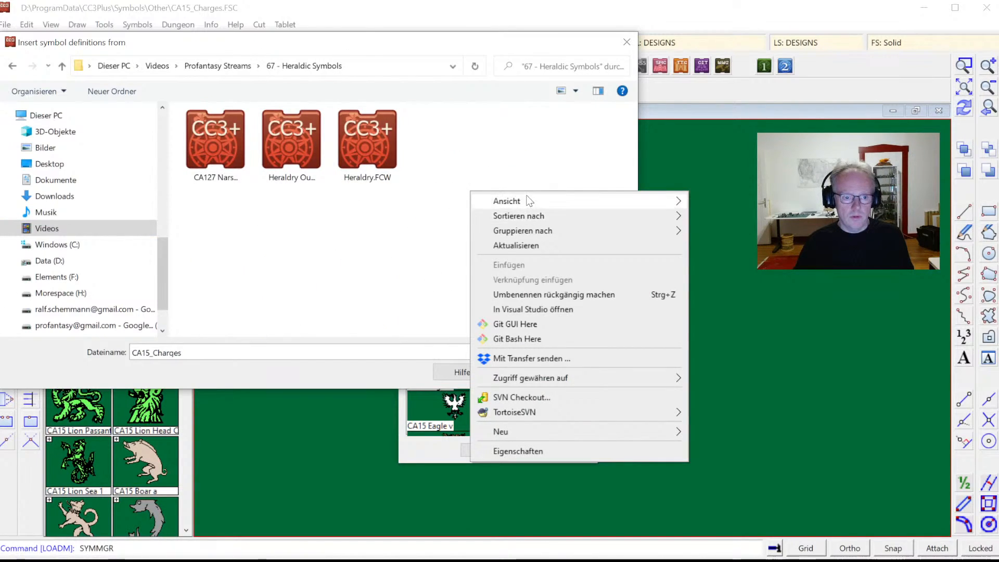
mouse_move(528, 201)
click(719, 275)
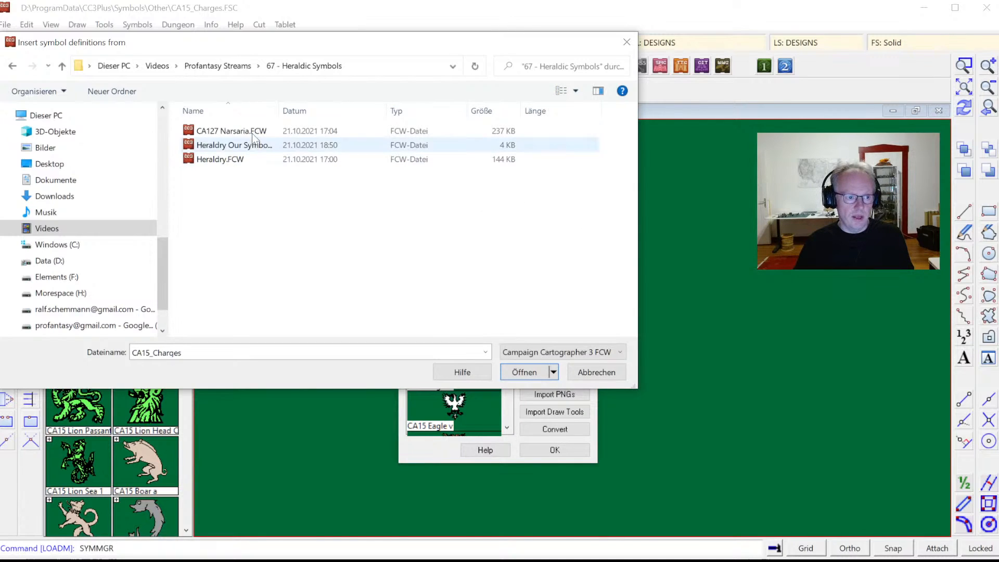
double_click(280, 107)
double_click(264, 151)
Move CA15 8-point Star up the catalog's symbol list to directly below CA15 Fleur-de-Lis v and close the Symbol Manager
drag(509, 167, 470, 457)
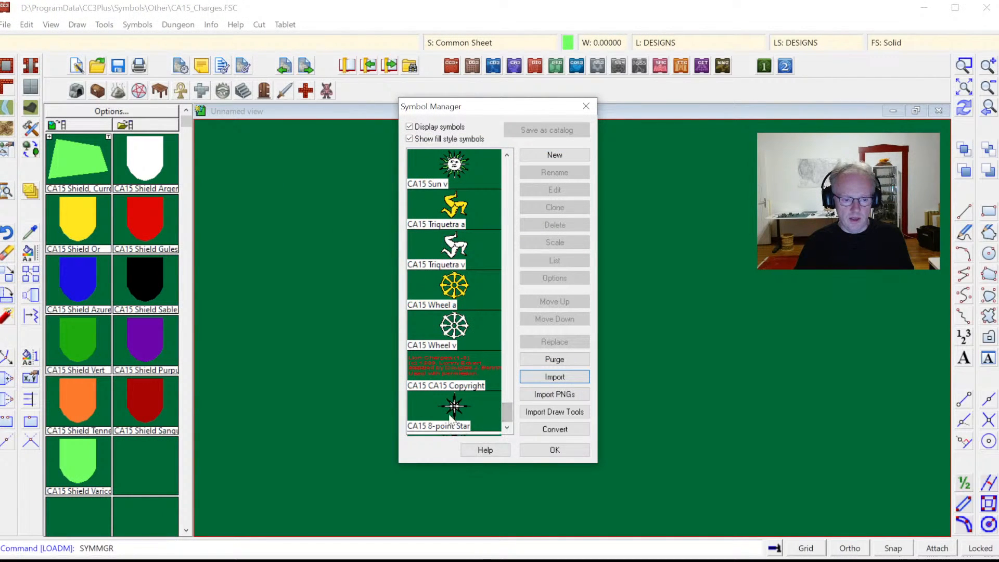
click(452, 422)
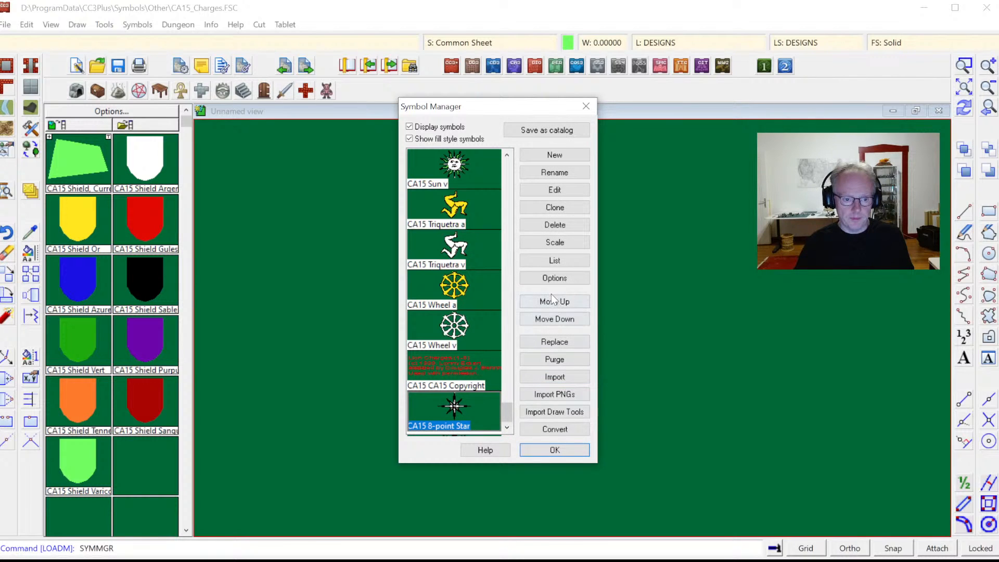
click(554, 301)
click(555, 301)
click(554, 302)
click(554, 303)
click(552, 304)
click(552, 304)
click(551, 304)
click(551, 305)
click(552, 305)
click(552, 304)
click(552, 304)
click(551, 304)
click(552, 304)
click(552, 305)
click(552, 305)
click(552, 304)
click(552, 304)
click(552, 305)
click(552, 304)
click(551, 305)
click(551, 304)
click(552, 305)
click(552, 304)
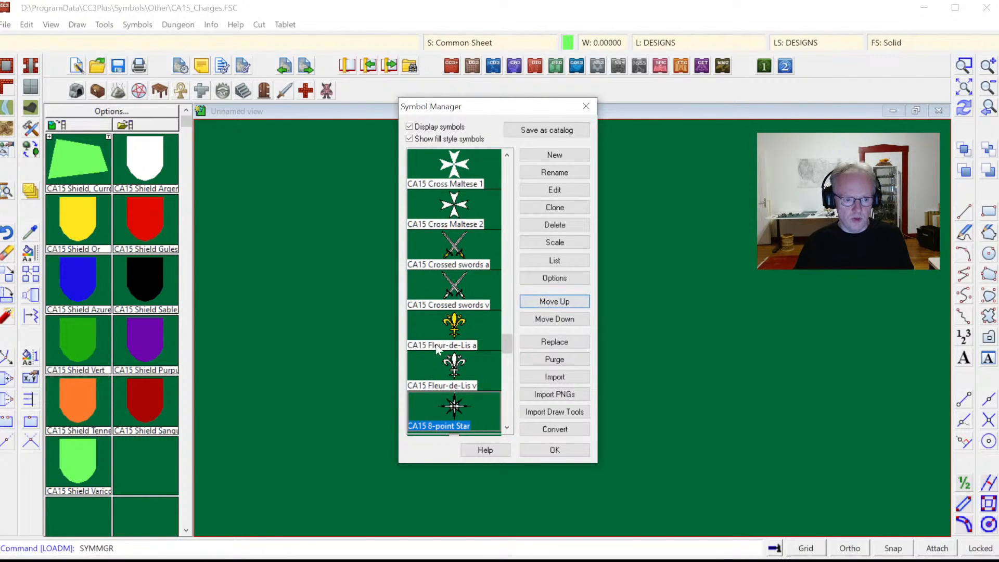
click(554, 451)
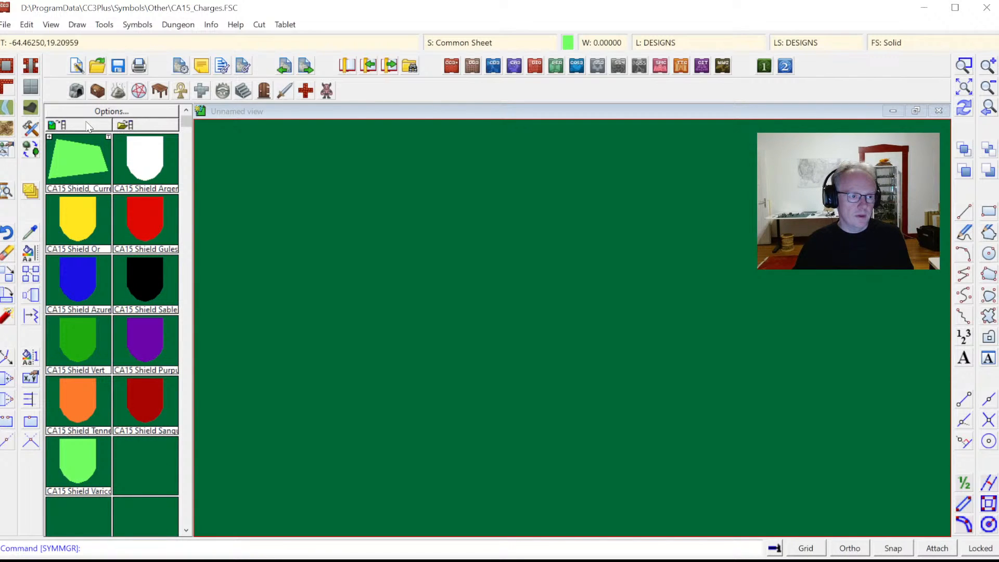
Reopen the Symbol Manager and check the symbol options of CA15 Fleur-de-Lis a
click(137, 24)
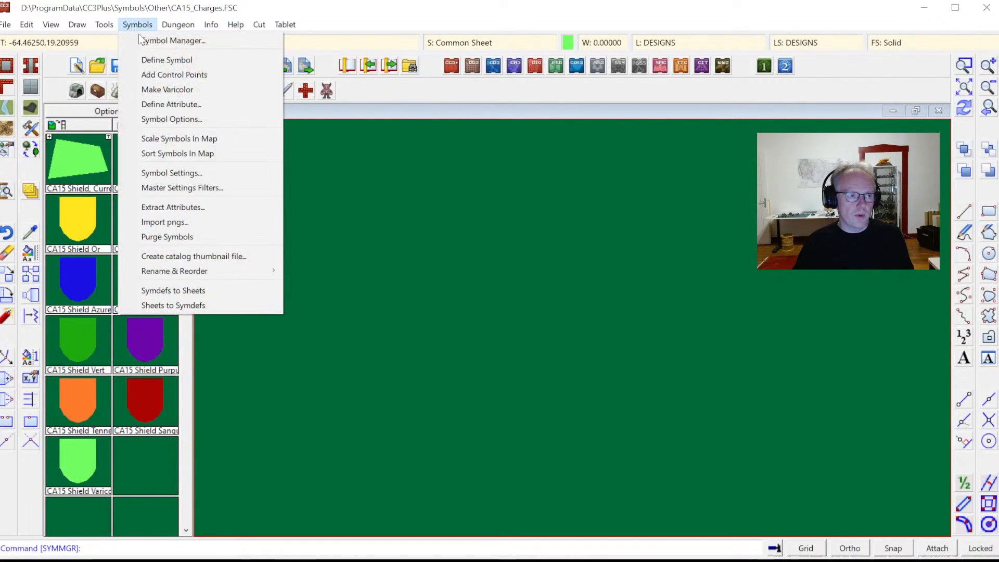
click(174, 38)
drag(507, 169, 506, 342)
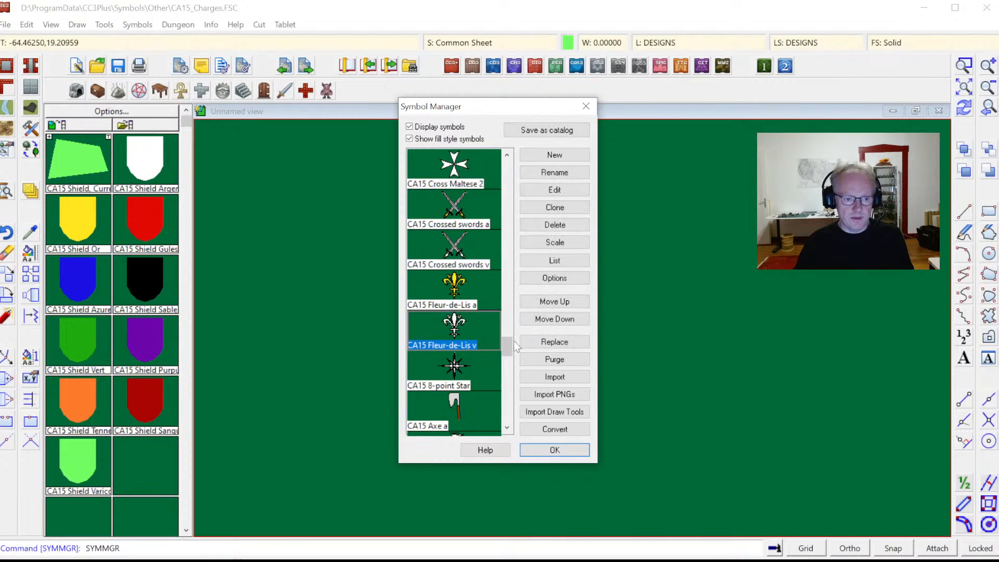
click(460, 307)
click(467, 329)
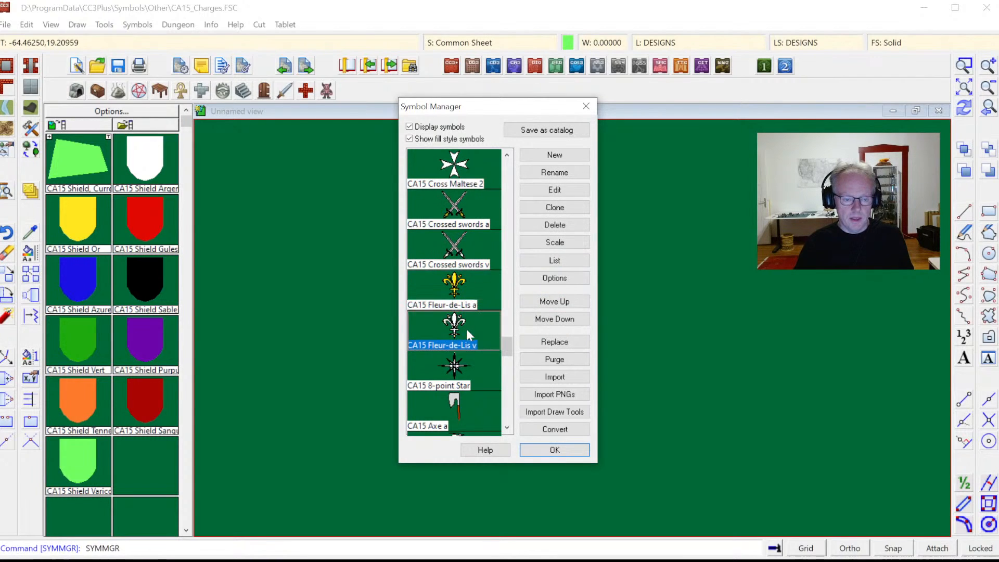
click(473, 286)
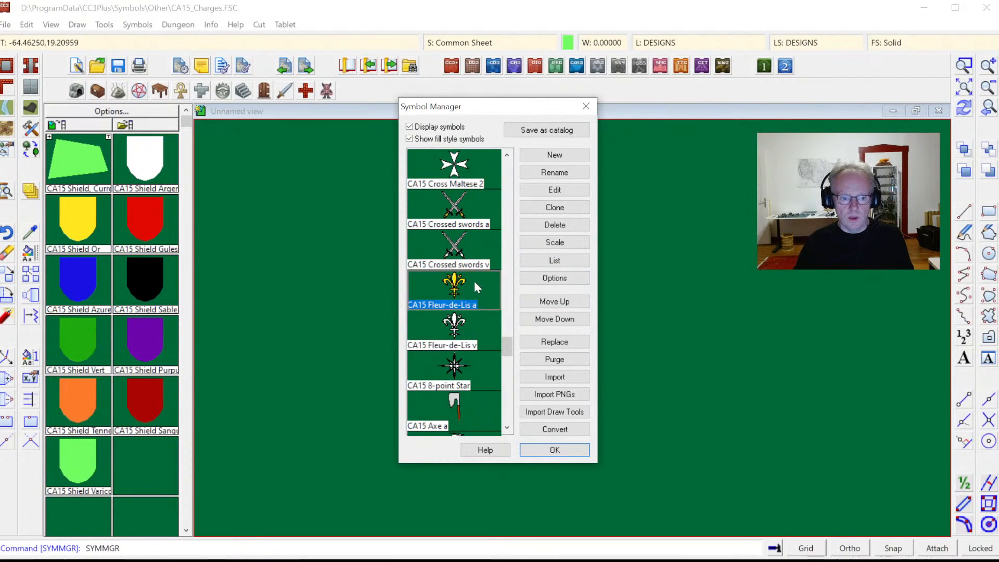
click(557, 279)
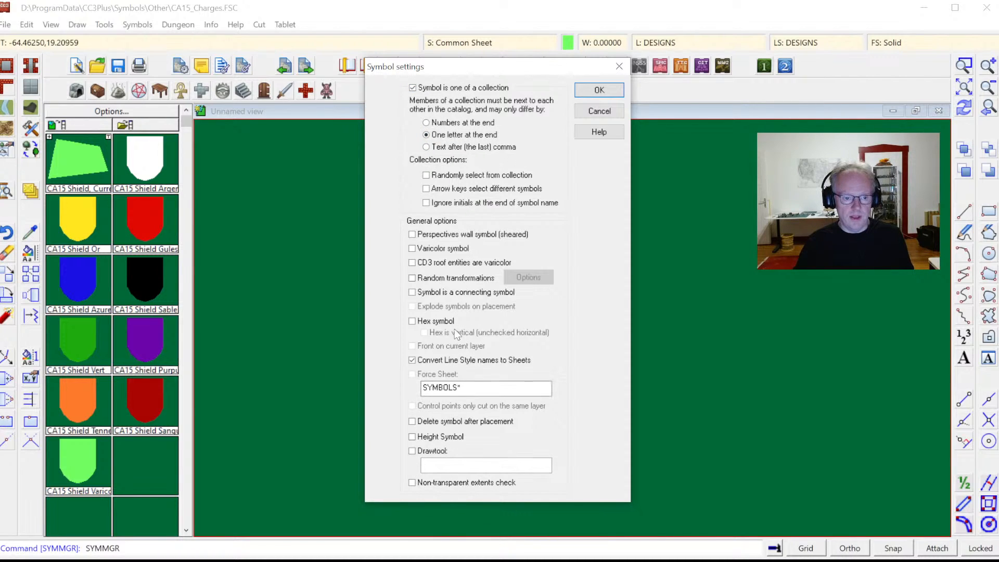
click(599, 90)
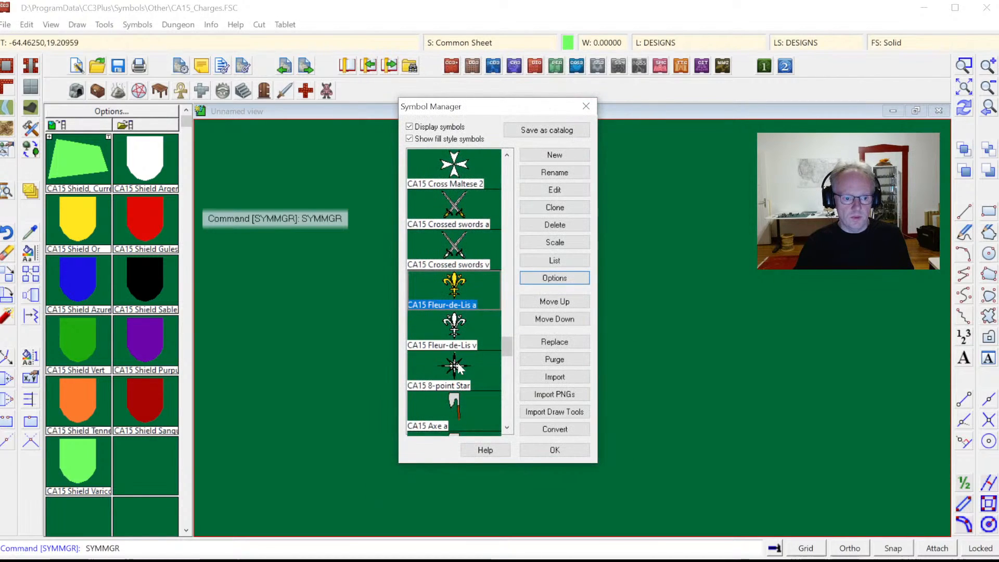
Set CA15 8-point Star as one of a collection in its symbol options
click(466, 379)
click(552, 277)
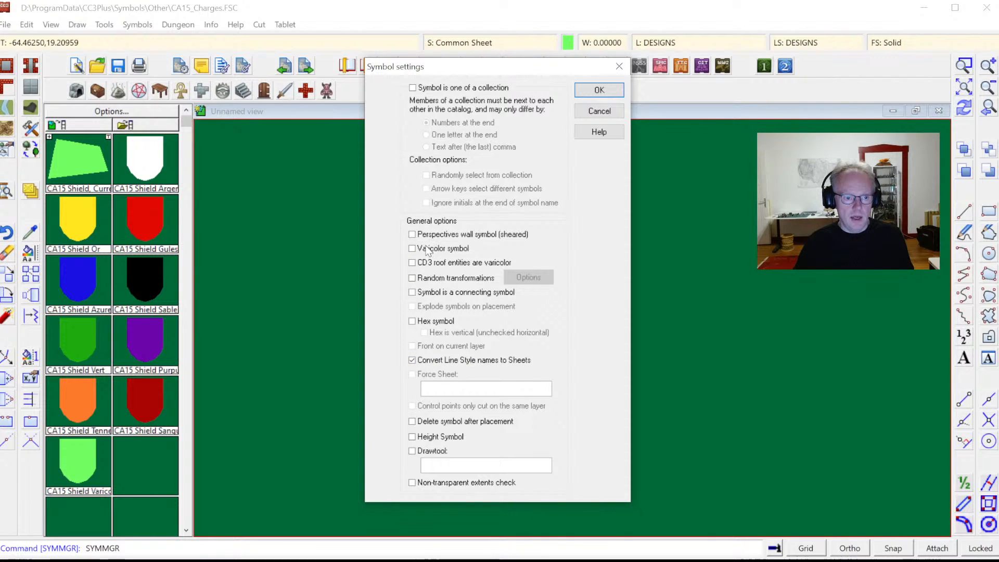
click(429, 87)
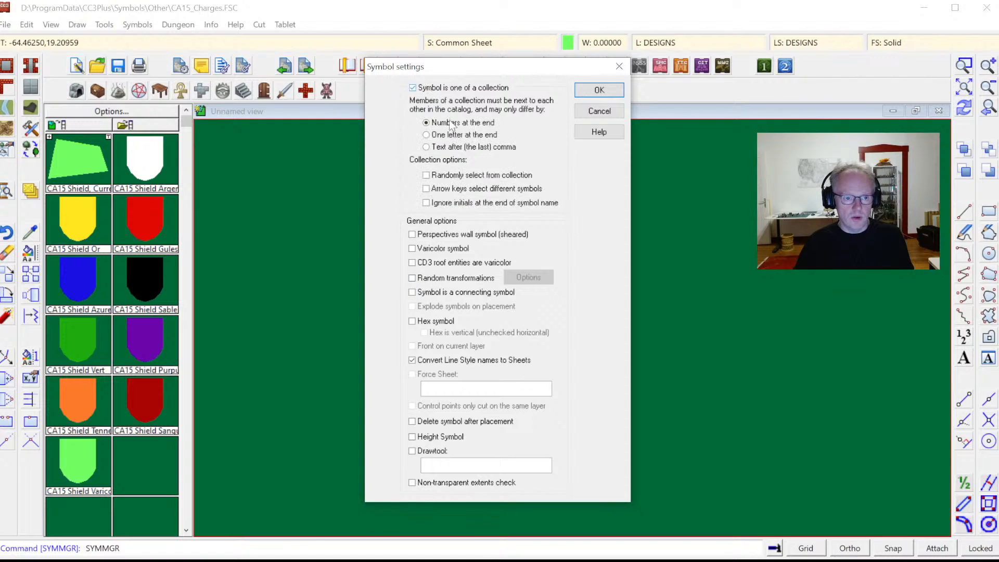
click(595, 92)
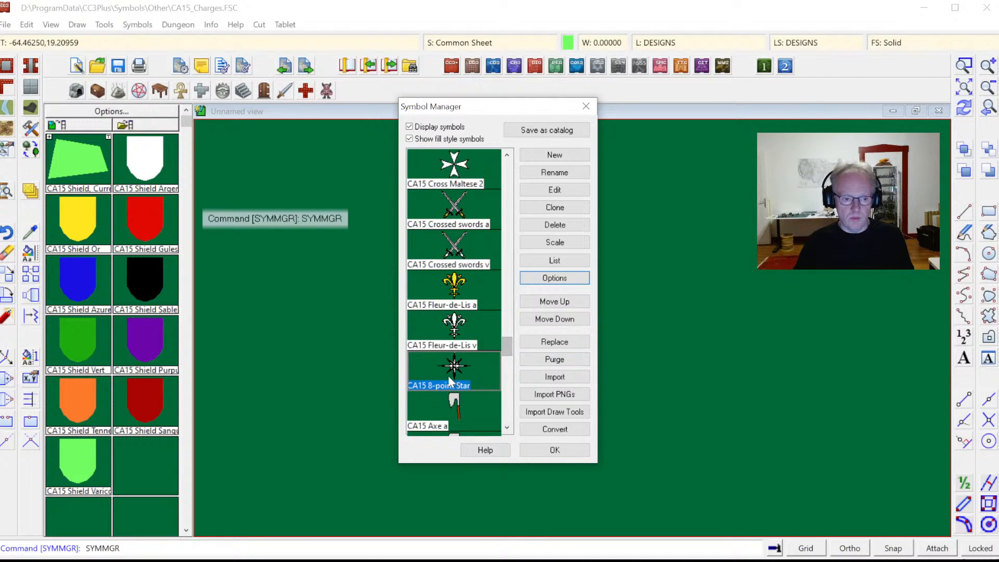
Rename the symbol CA15 8-point Star to CA15 8-point Star a
click(556, 174)
click(502, 279)
text(ar a)
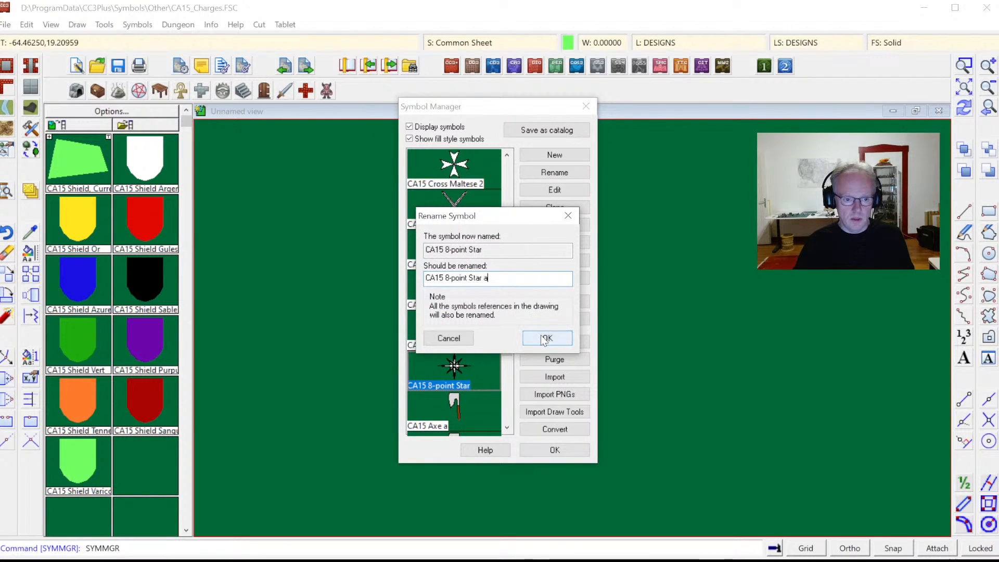
click(543, 339)
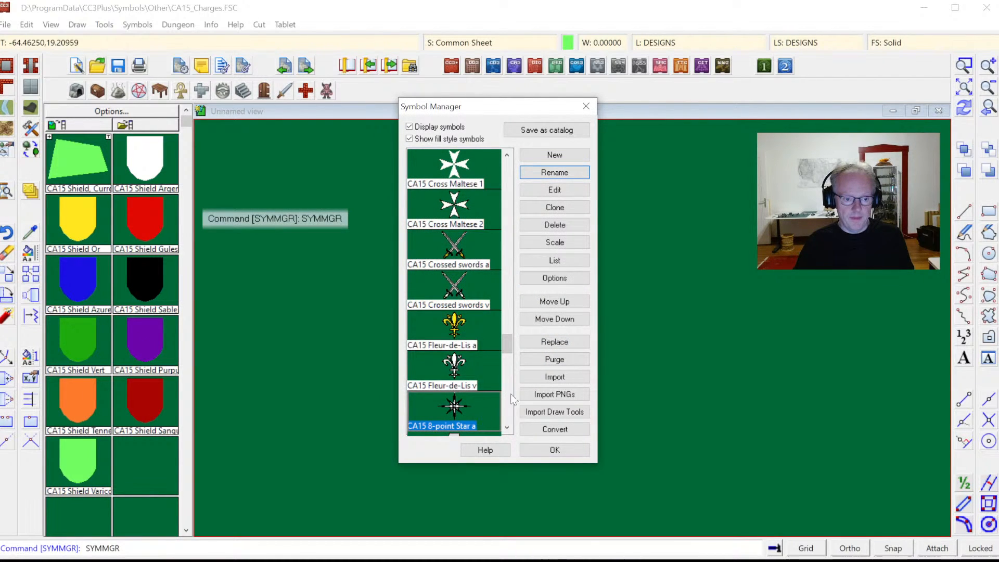
Clone CA15 8-point Star a as a new symbol named CA15 8-point Star v
click(555, 207)
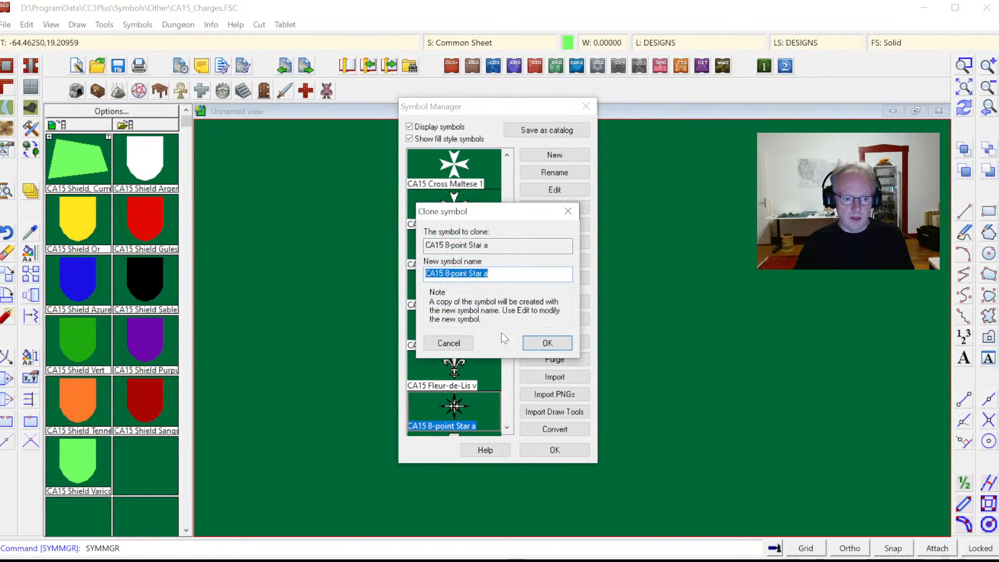
click(499, 275)
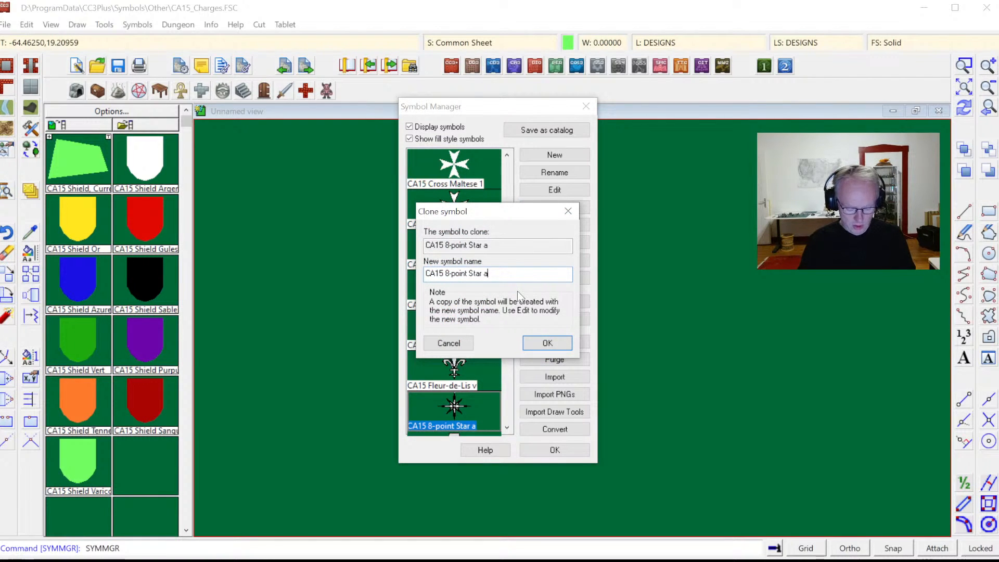
text(v)
key(Return)
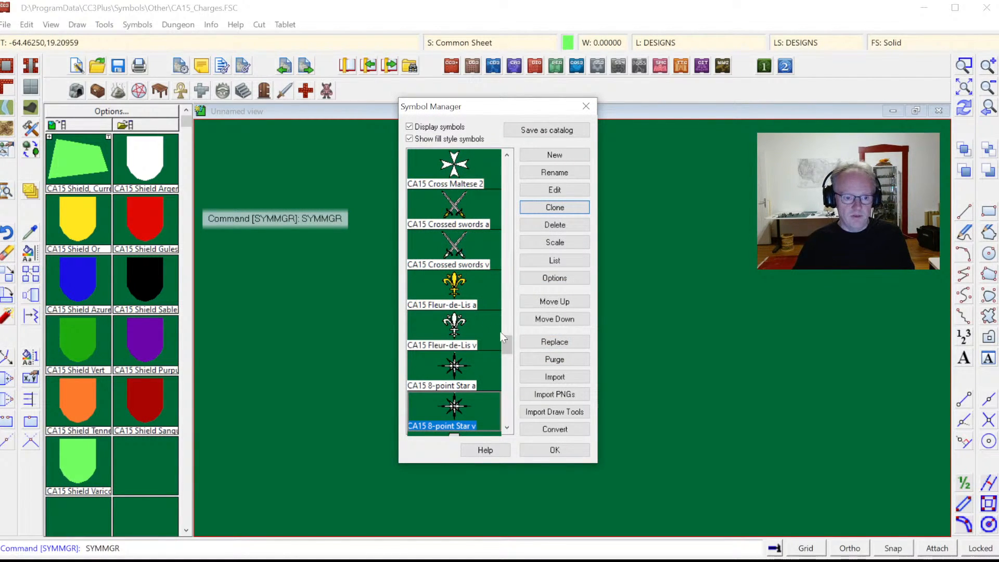
Open the symbol CA15 8-point Star v for editing in its own window
drag(505, 340, 507, 353)
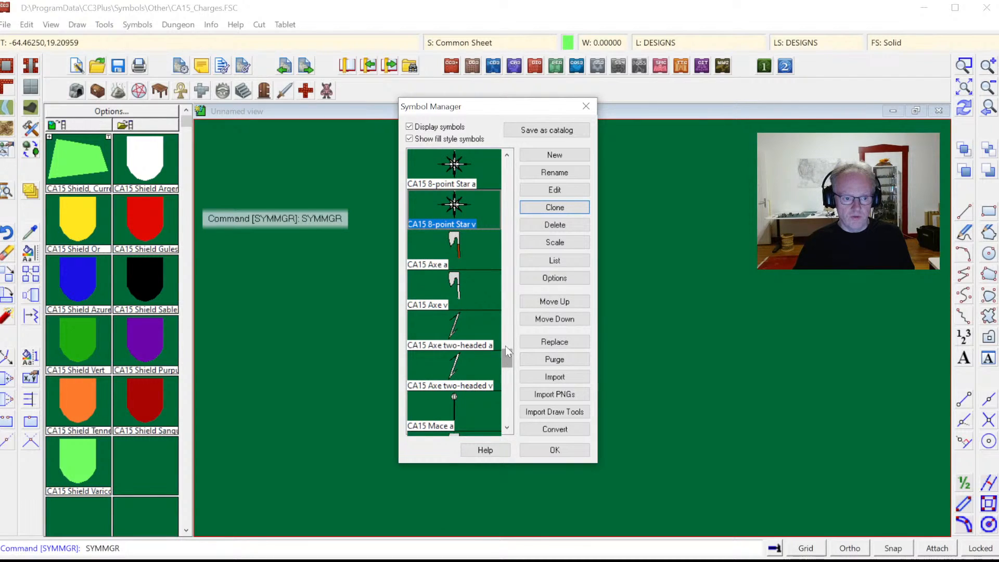
click(556, 190)
click(353, 150)
click(734, 476)
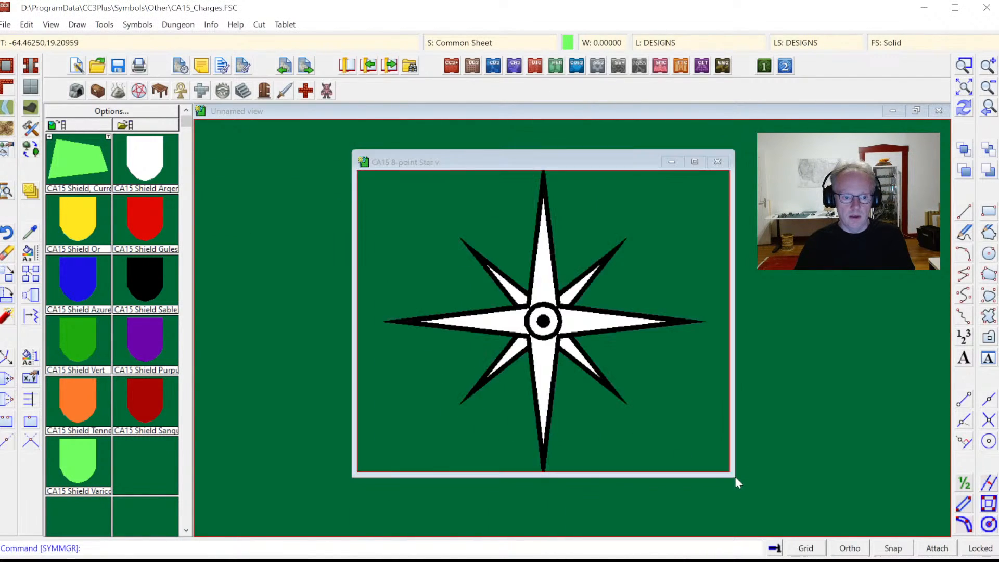
Make all color 1 entities of the star varicolor
click(138, 26)
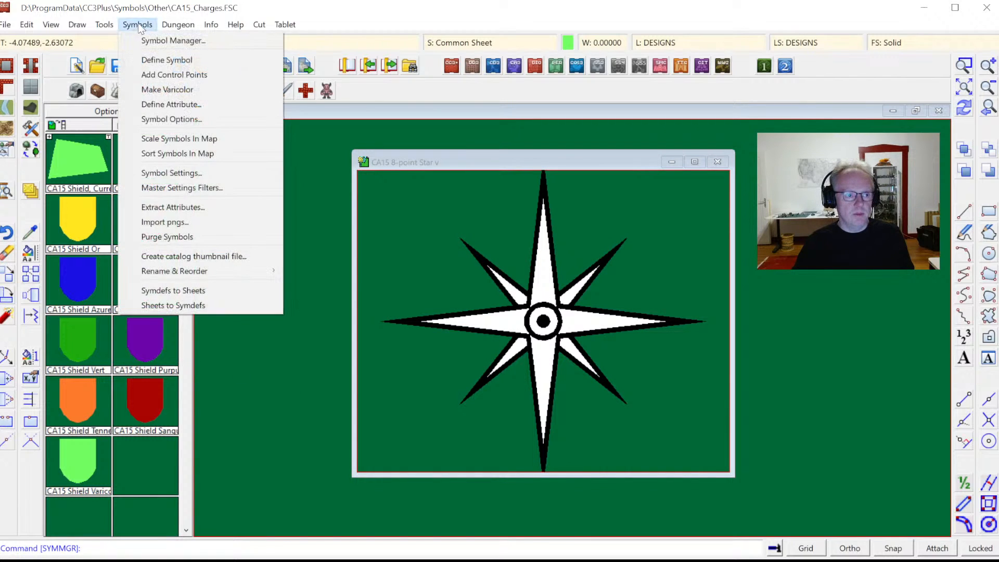
click(168, 90)
right_click(349, 239)
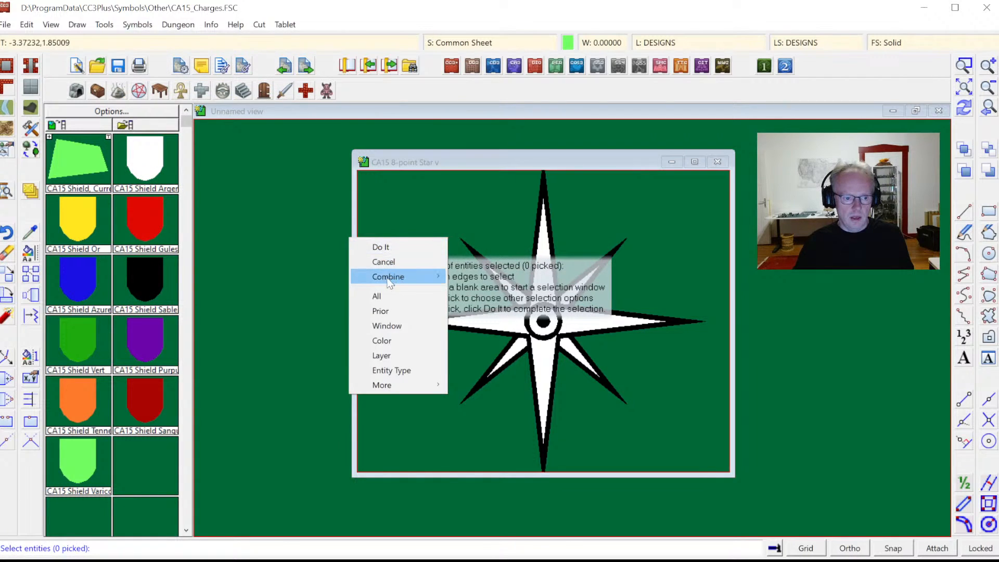
click(388, 339)
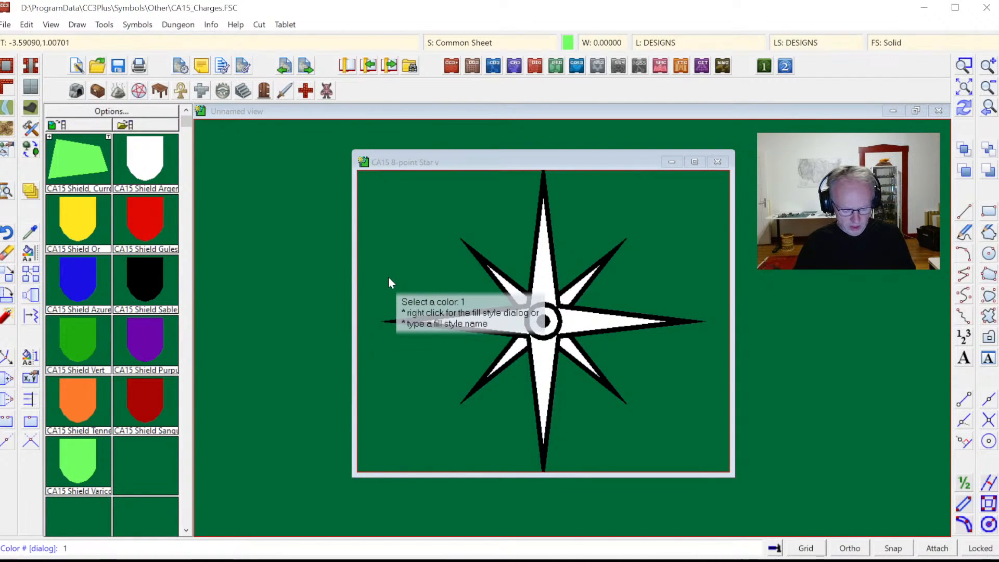
key(Return)
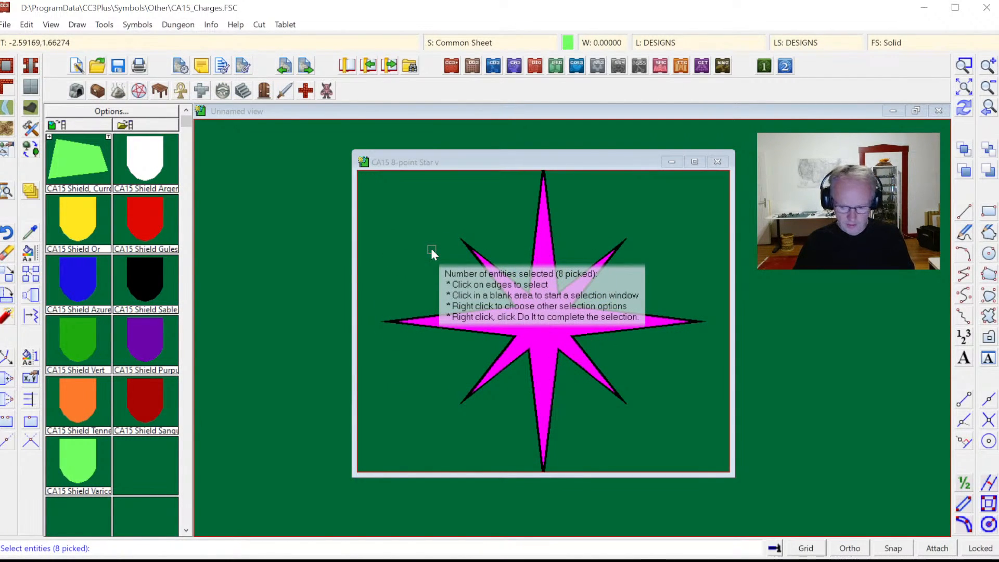
key(Return)
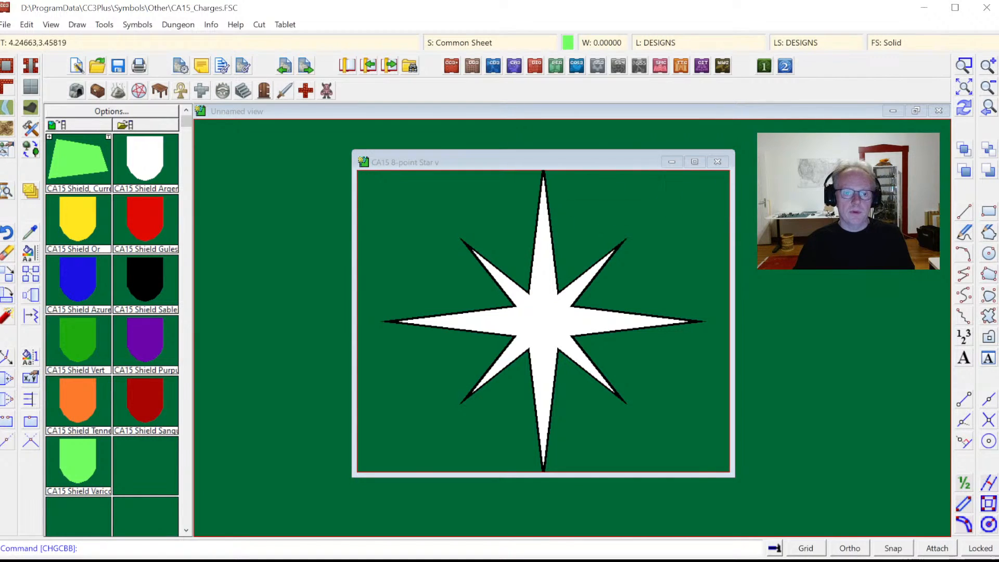
Redraw the star and close its editing window, keeping the changes to the symbol
click(964, 107)
click(721, 163)
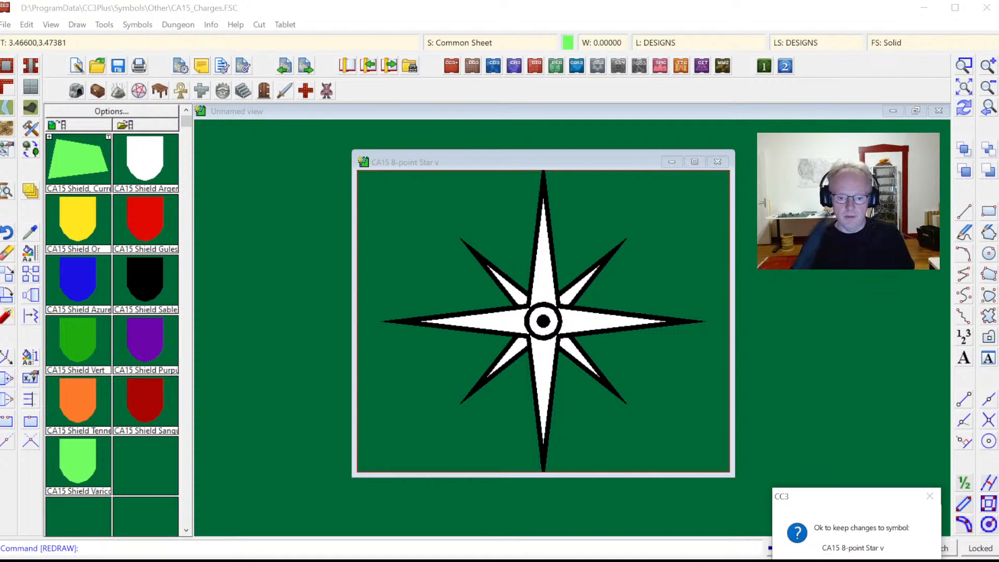
key(Return)
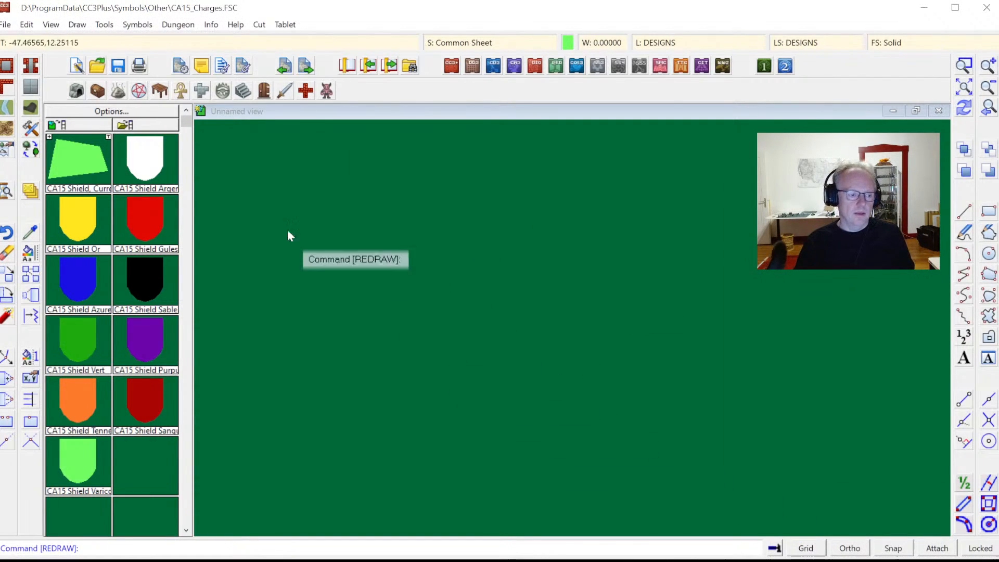
Mark CA15 8-point Star v as a varicolor symbol in its symbol options and save the catalog
click(96, 130)
click(95, 130)
click(137, 25)
click(187, 40)
drag(508, 169, 531, 364)
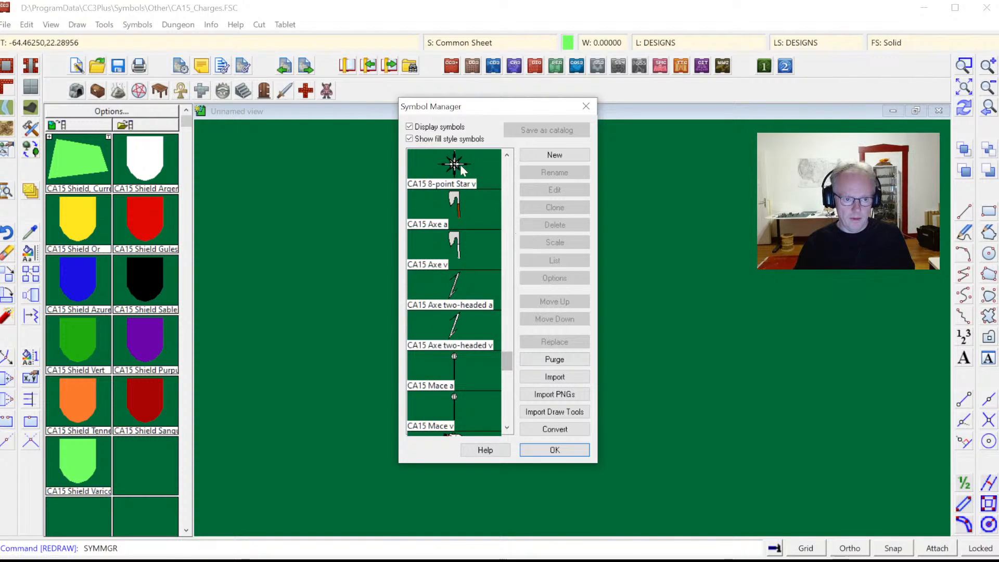
click(456, 176)
click(555, 278)
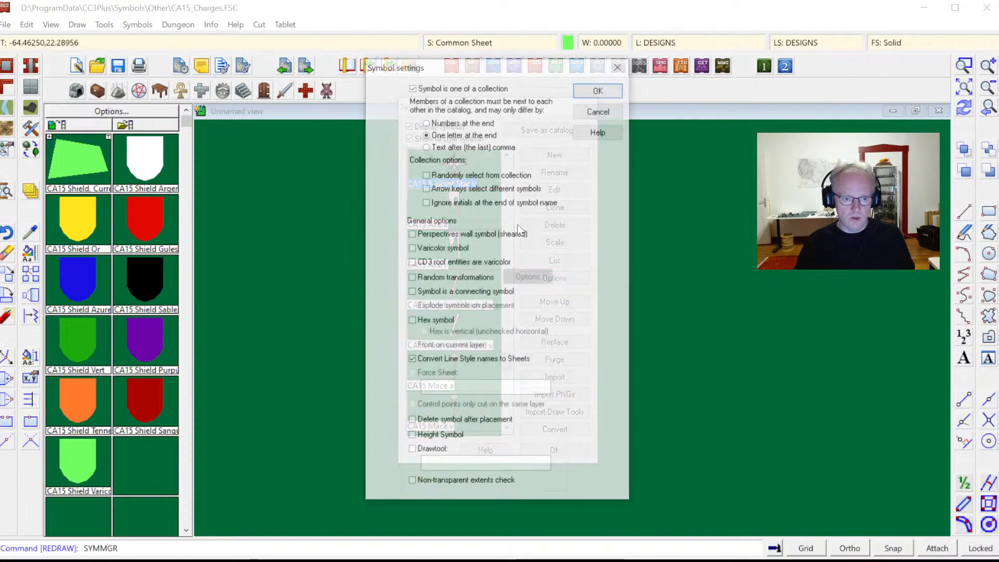
click(430, 250)
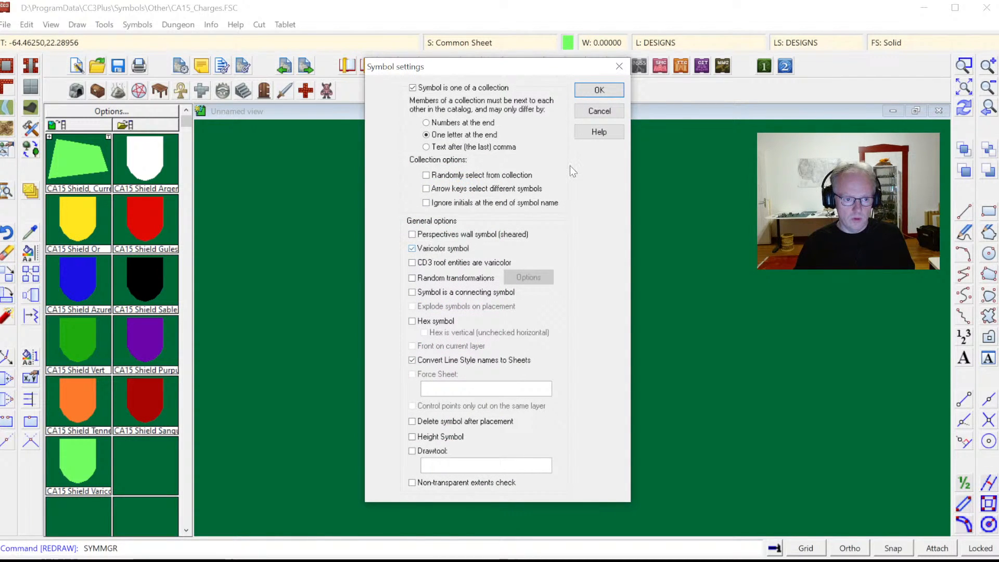
click(593, 91)
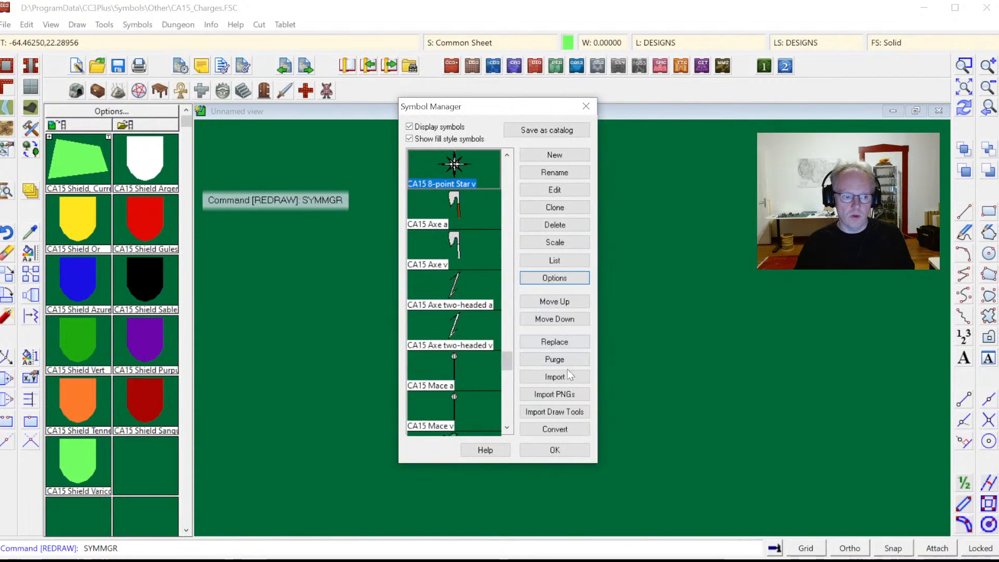
click(553, 450)
key(ctrl+s)
Open Heraldry.FCW and place a CA15 Shield Gules on the empty shield outline just beside the drawn star
click(6, 25)
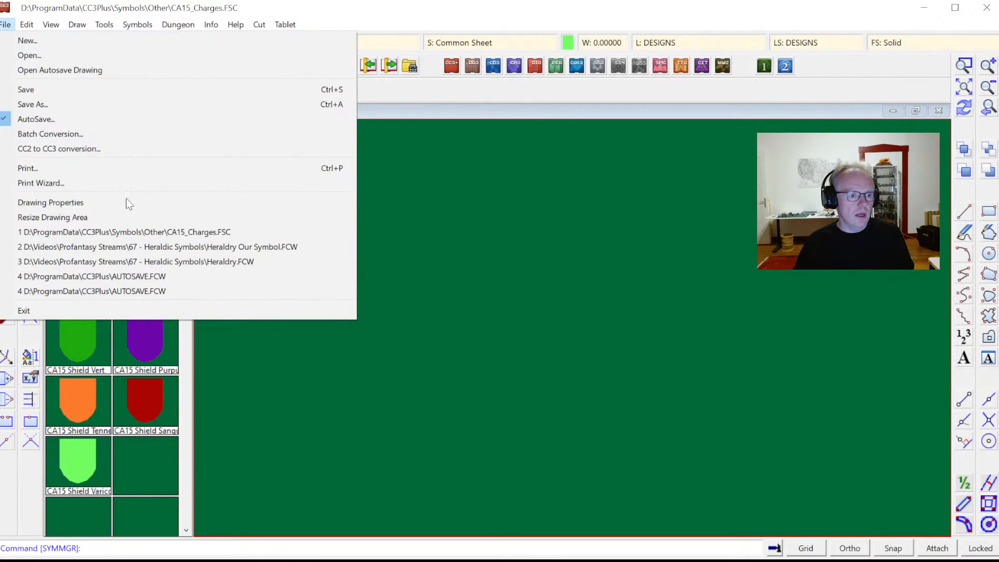
click(146, 261)
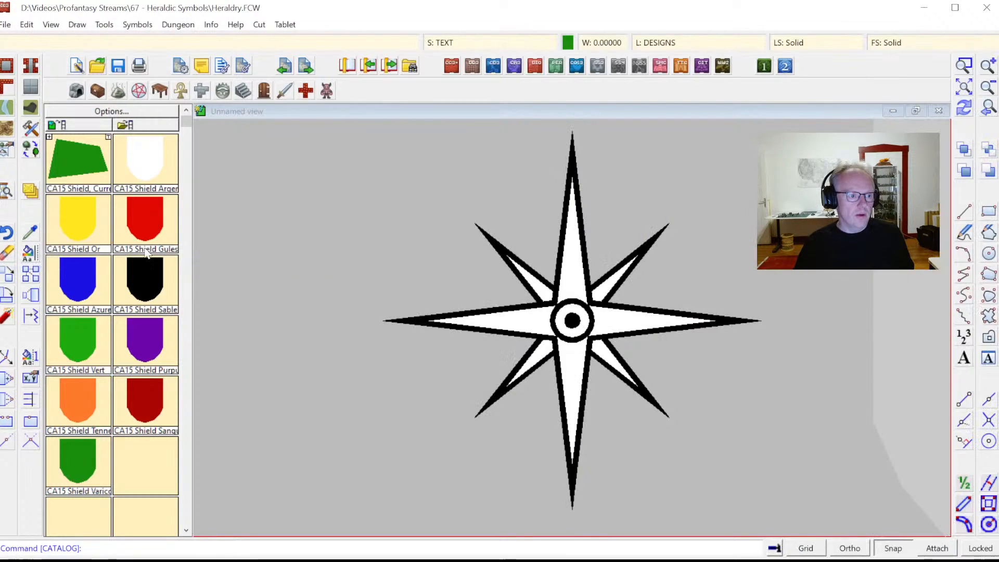
click(964, 88)
click(155, 224)
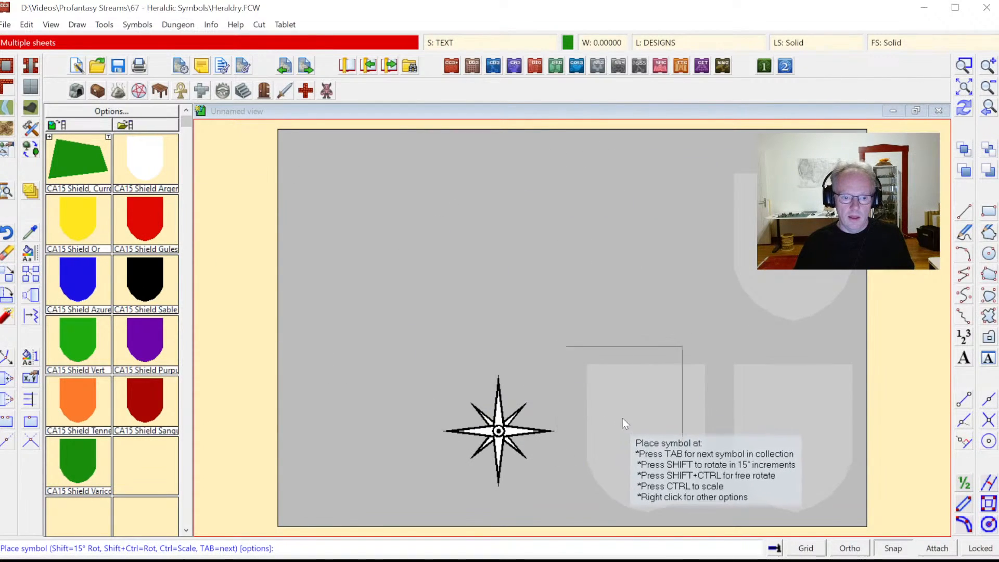
click(645, 438)
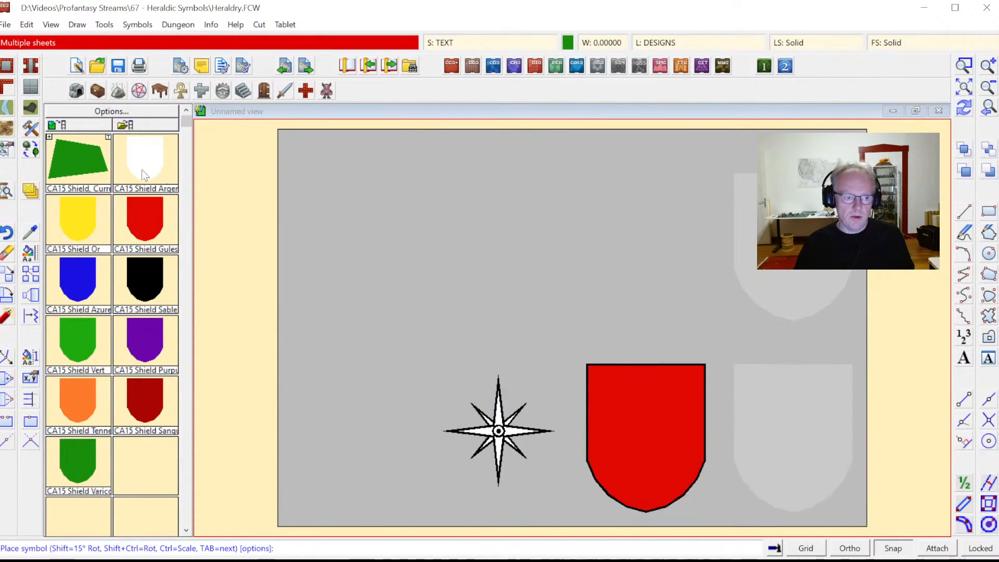
Load the CA15 Charges symbol catalog and expand the CA15 8-point Star collection
click(6, 151)
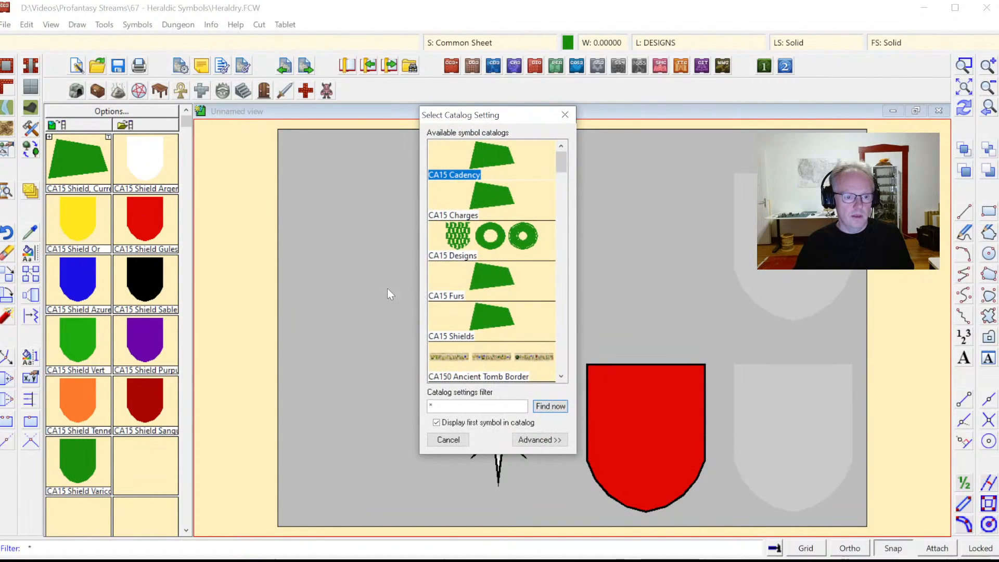
click(479, 208)
double_click(479, 209)
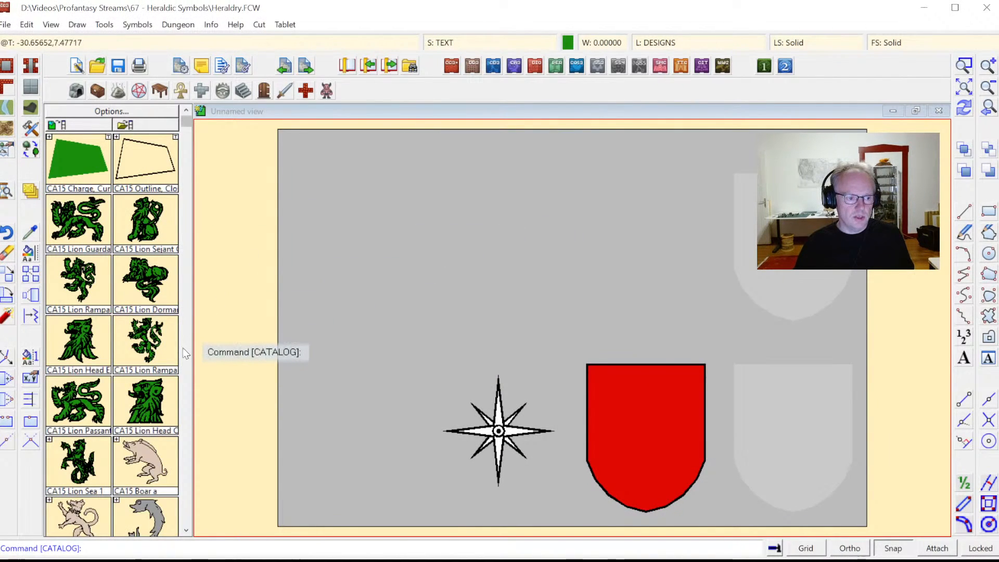
click(185, 390)
click(187, 144)
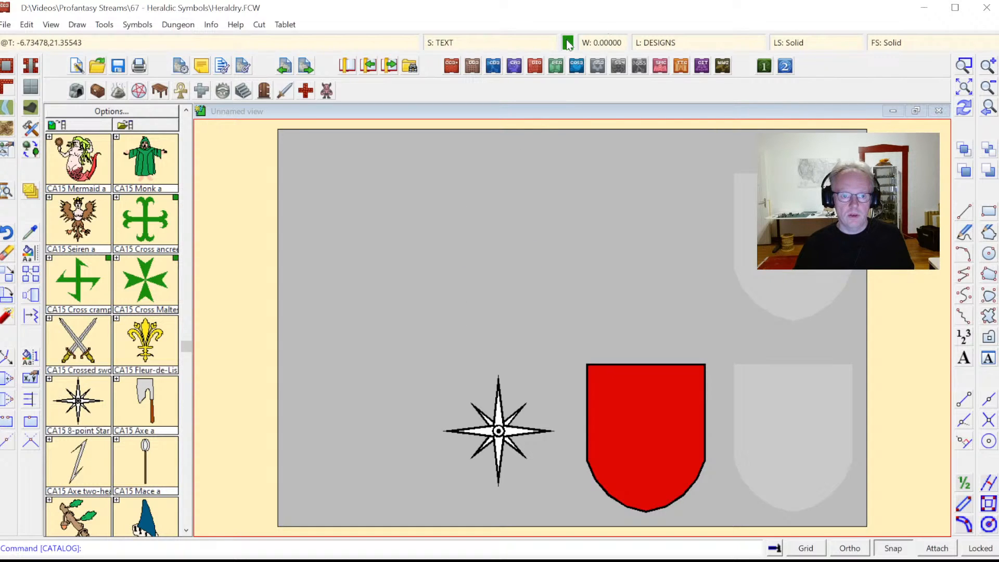
click(50, 380)
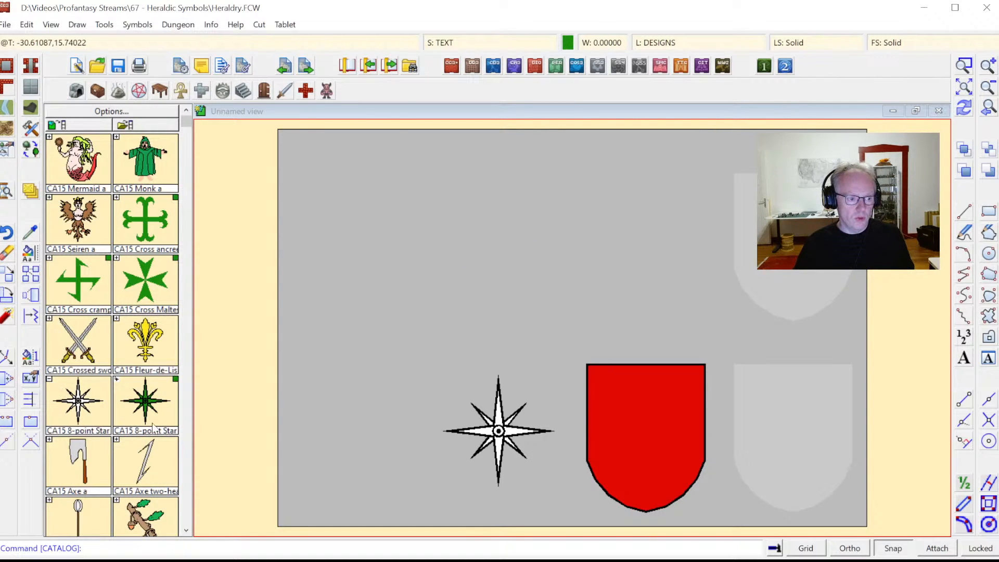
Set the current drawing color to yellow, color number 135
click(568, 43)
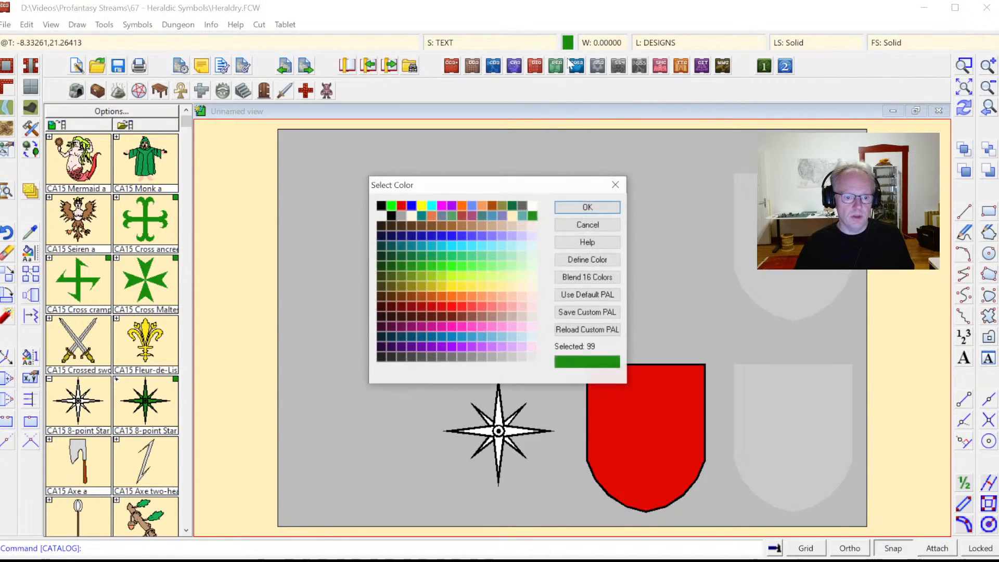
click(446, 286)
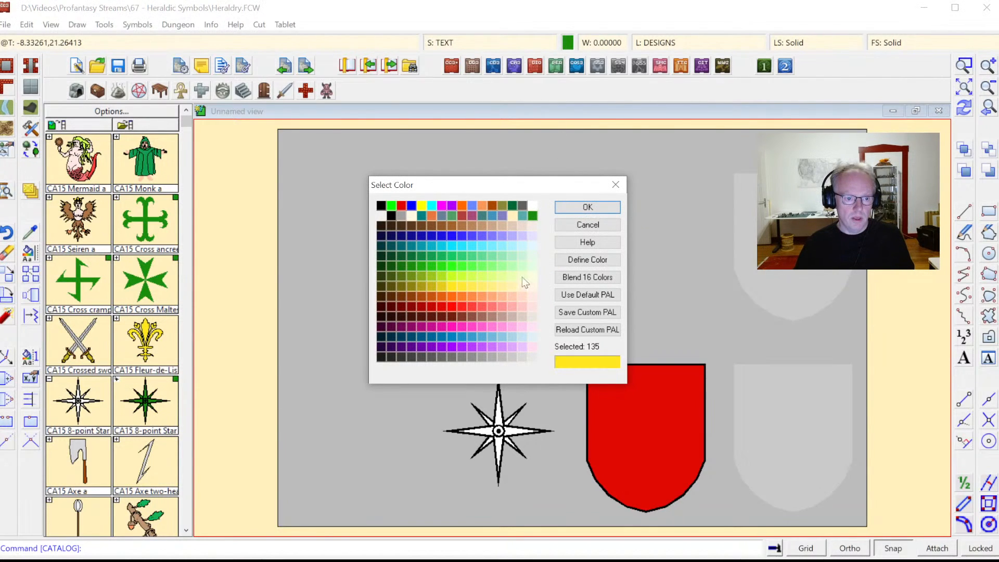
click(588, 207)
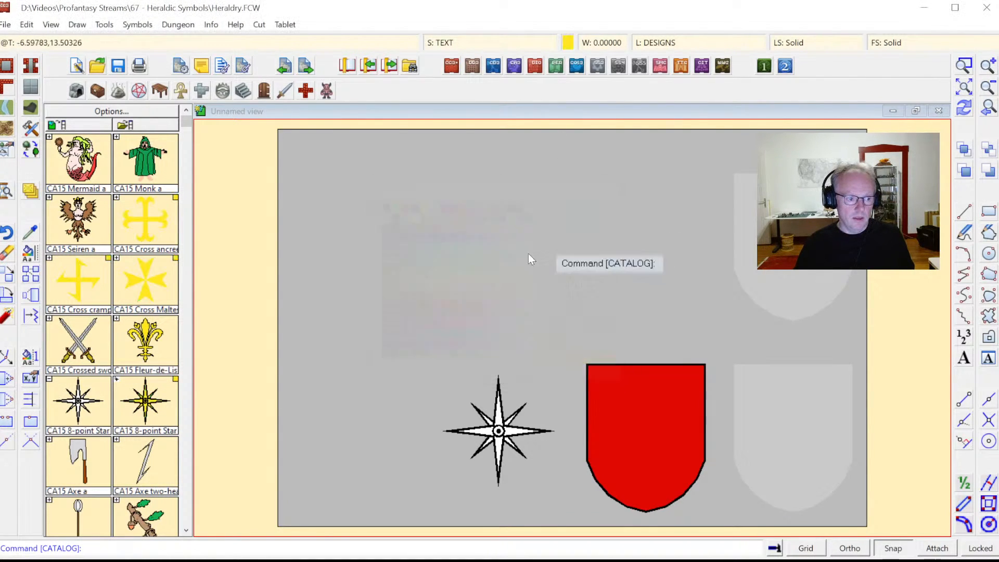
Place the varicolor 8-point star in the center of the red shield and end symbol placement
click(156, 410)
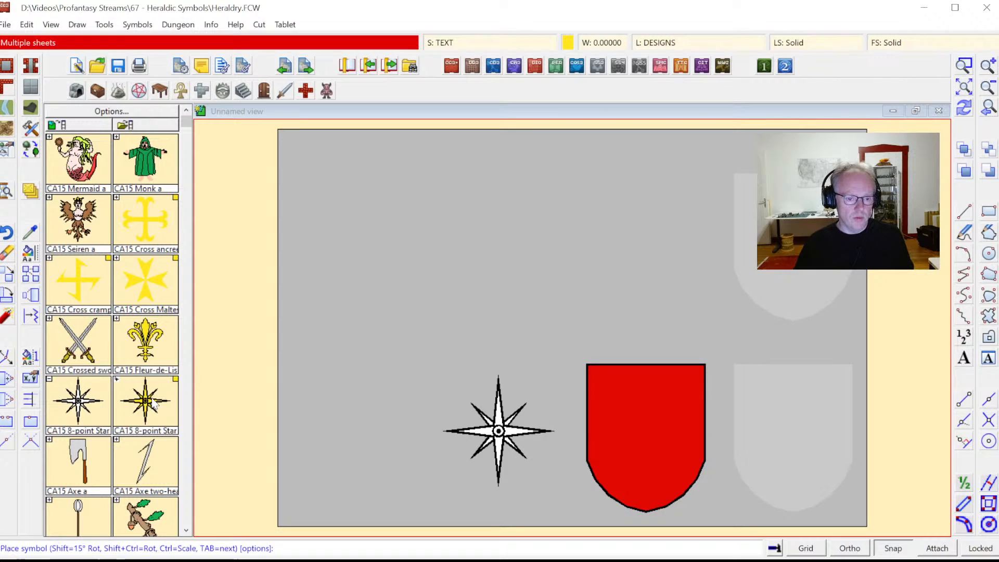
click(644, 434)
key(Escape)
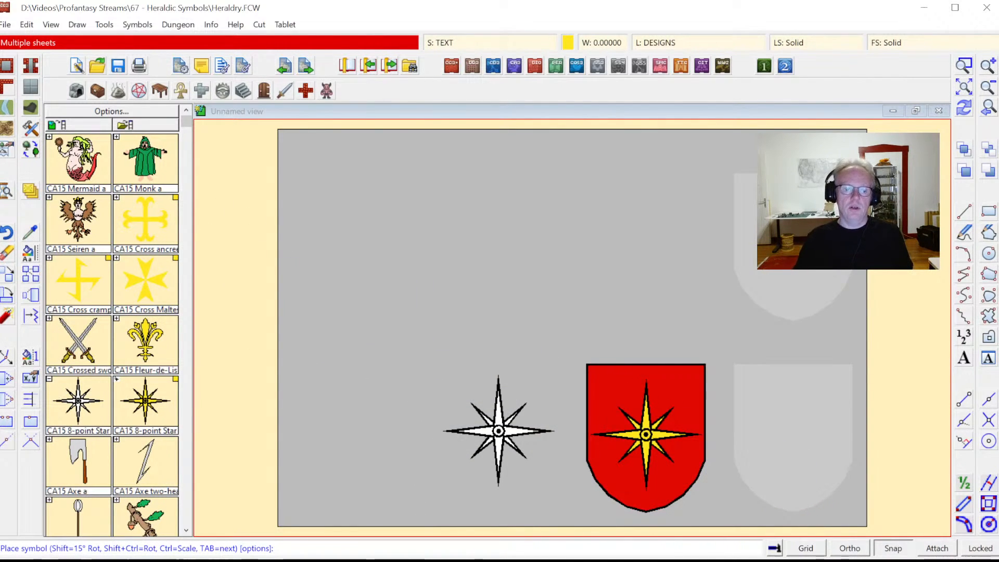